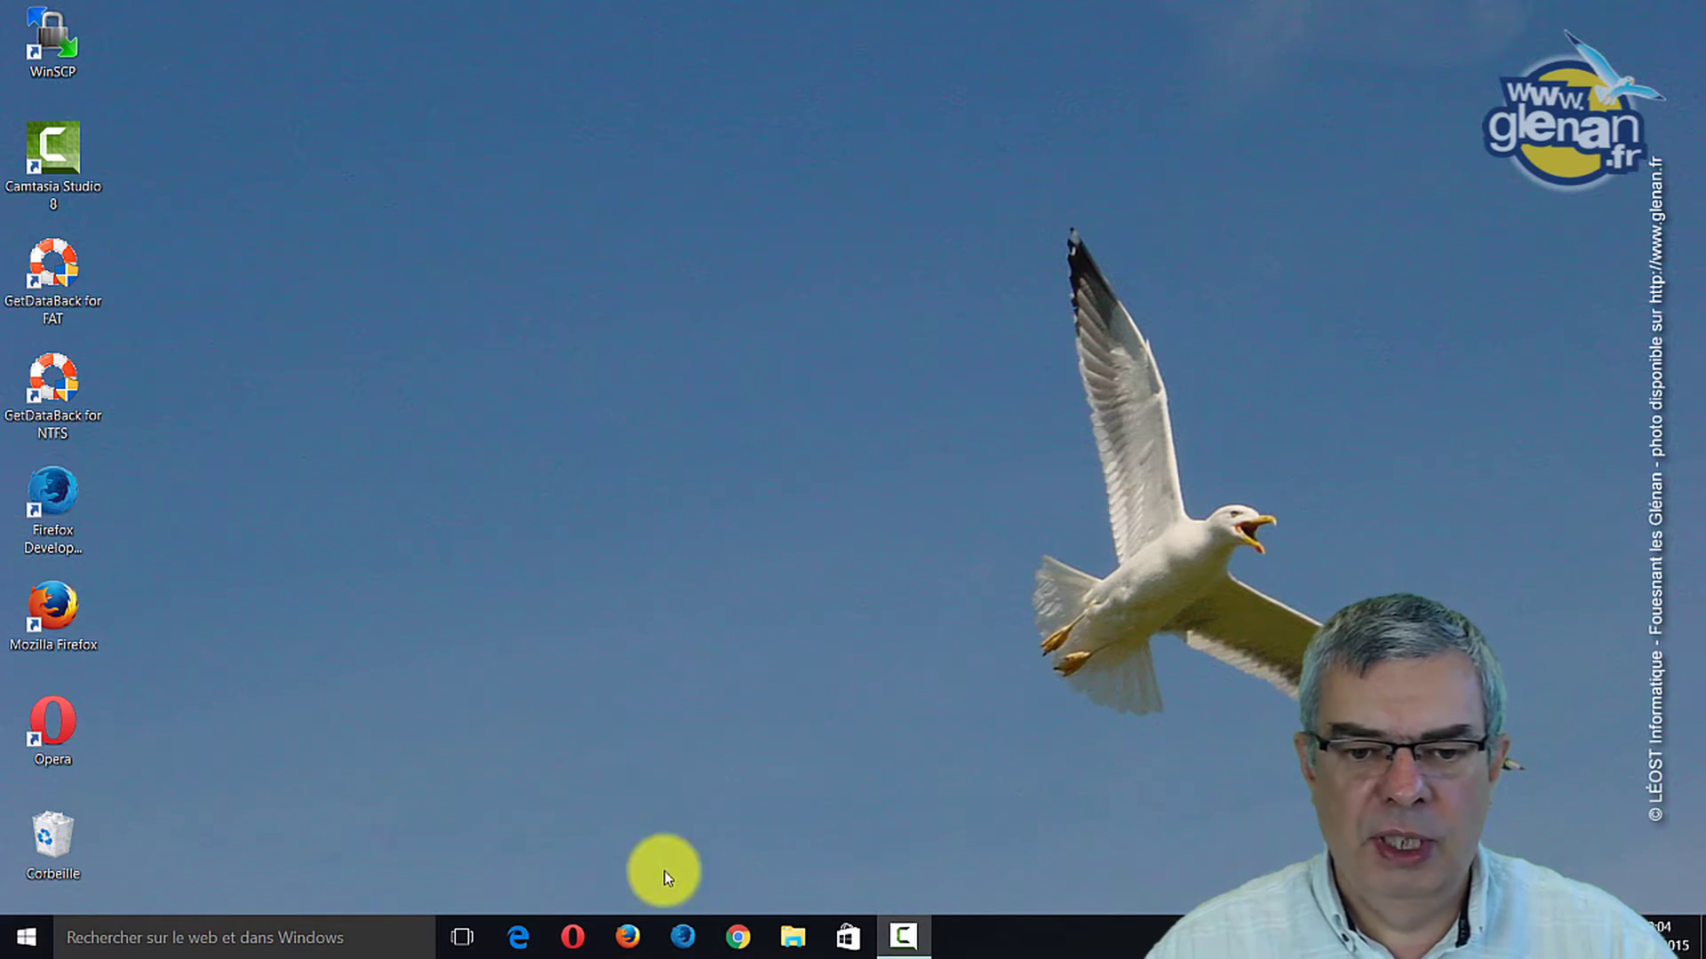
- Start LiberKey.exe from the LiberKey folder on the Glénan formation drive (H:) and launch PhotoFiltre from it
left_click(793, 940)
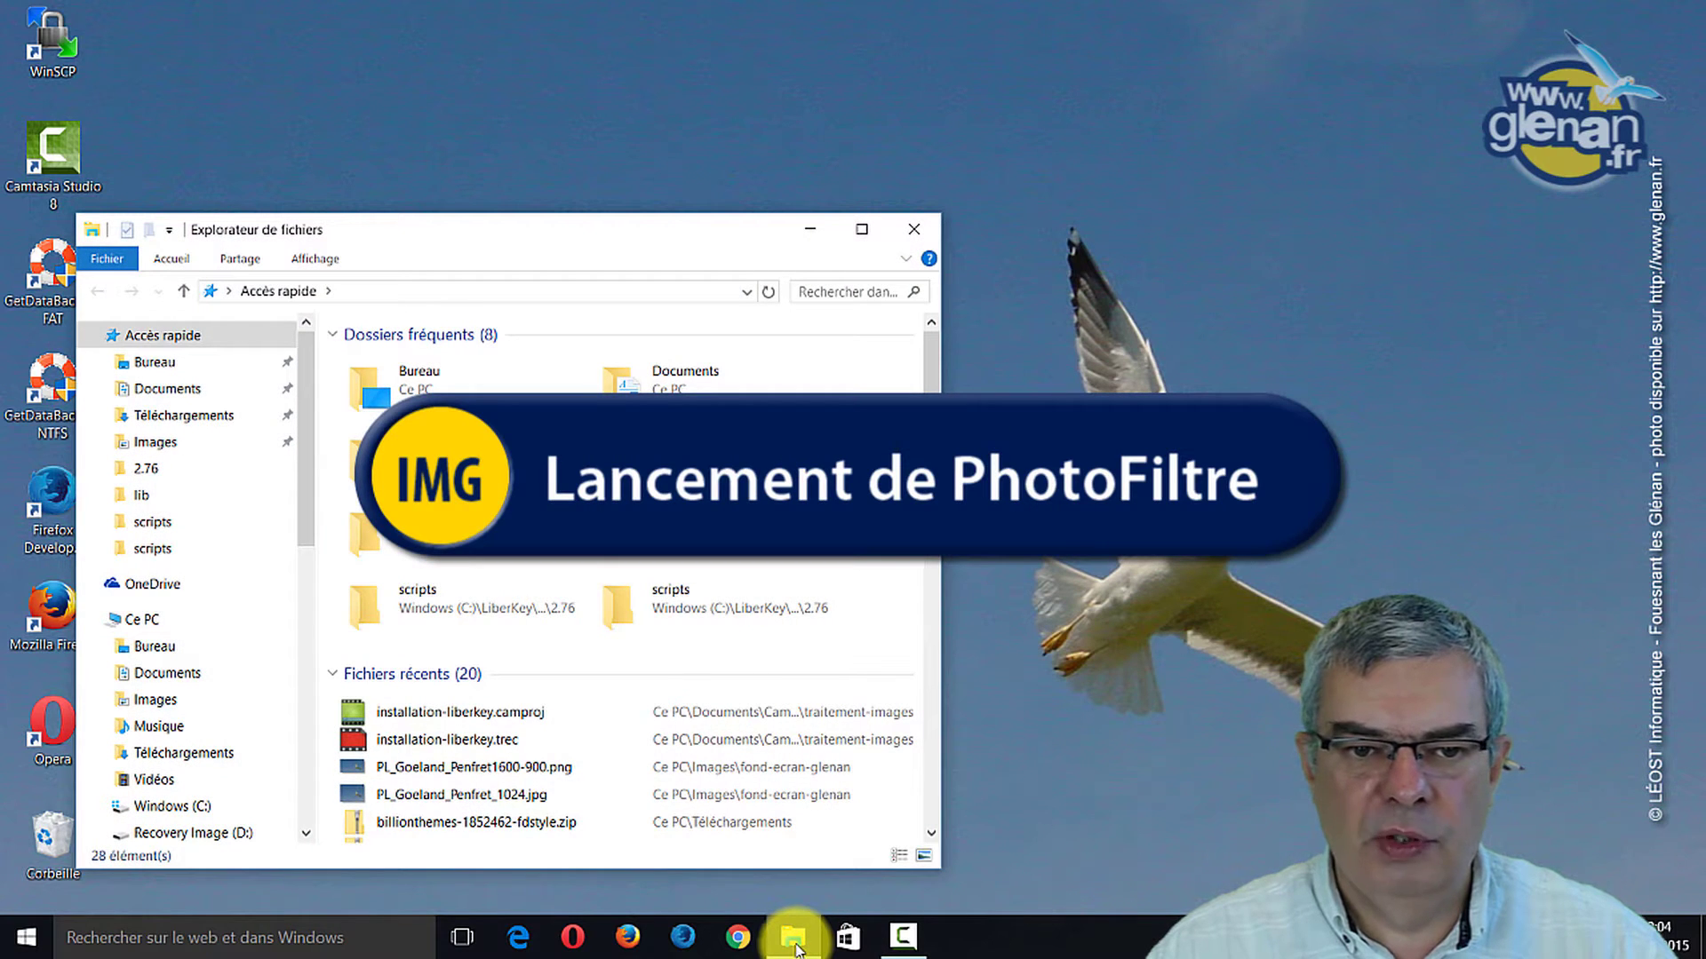
left_click(142, 620)
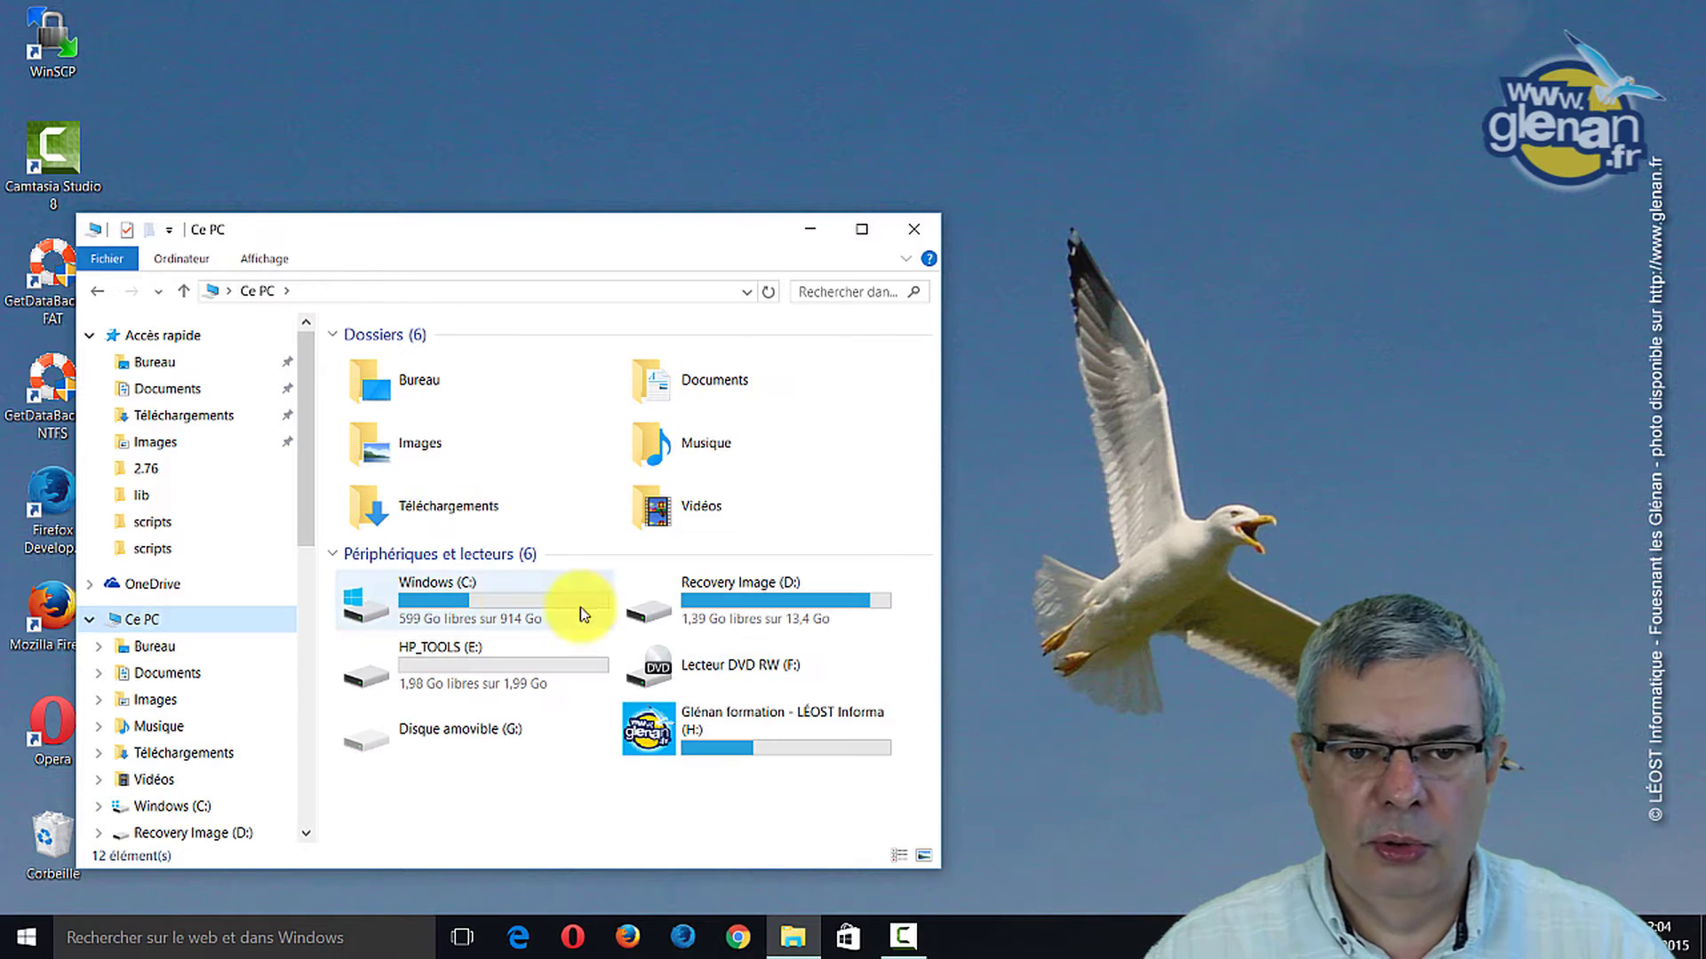
double_click(723, 737)
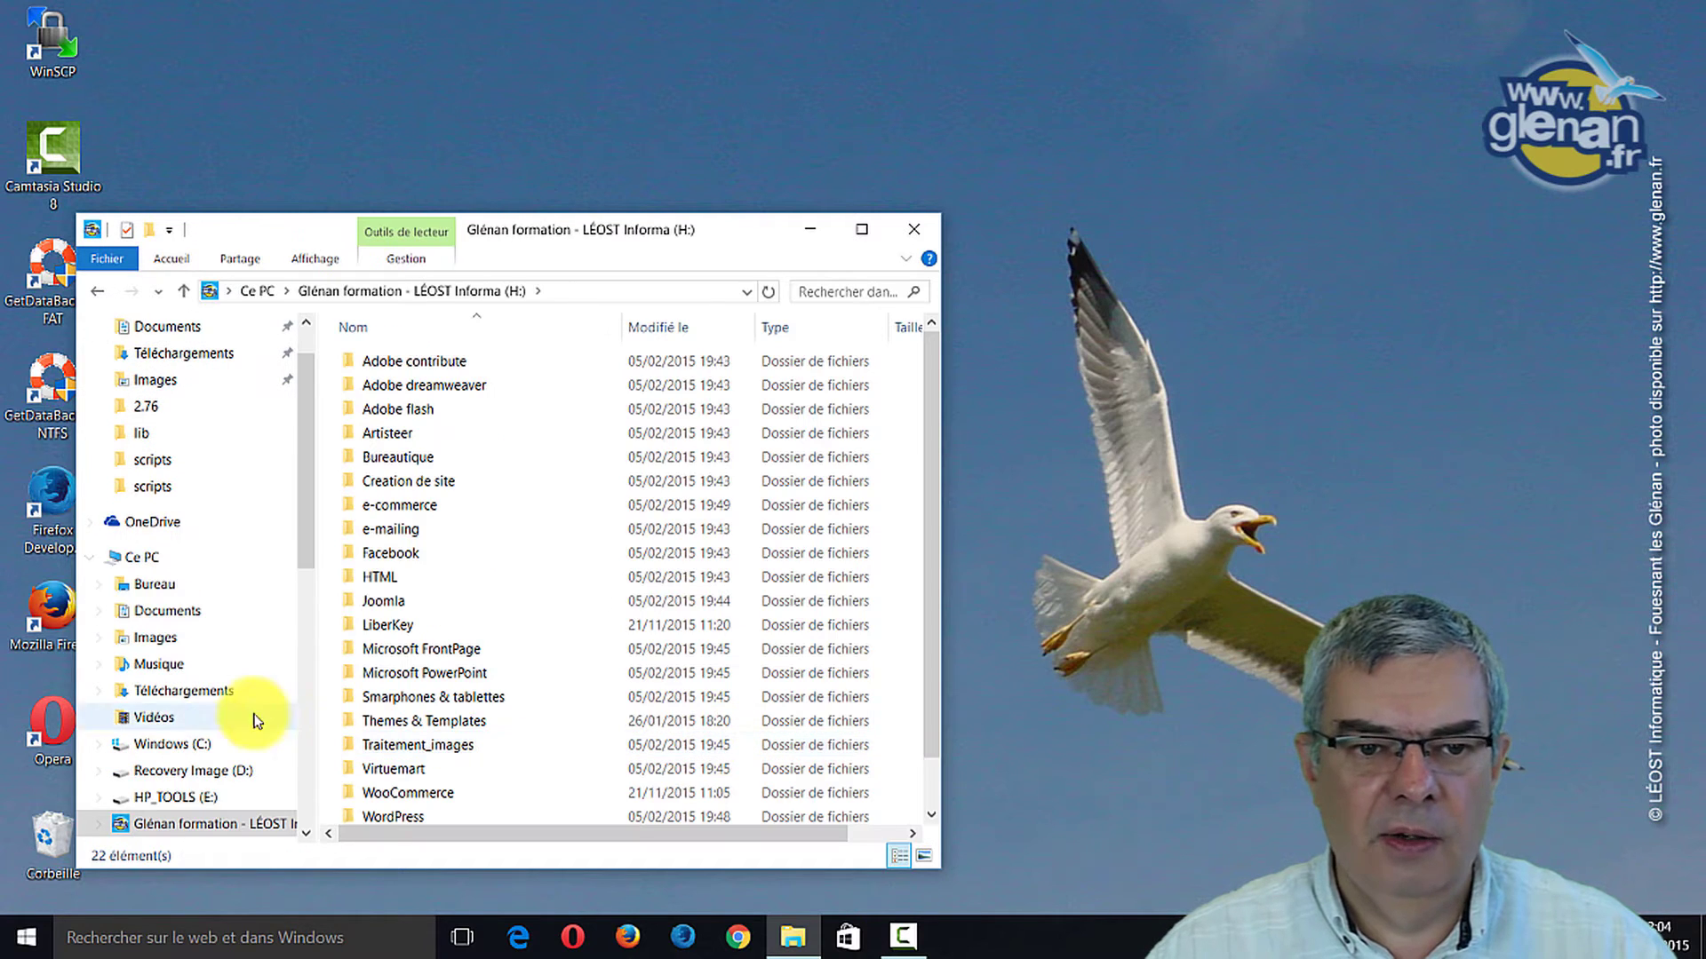
double_click(382, 625)
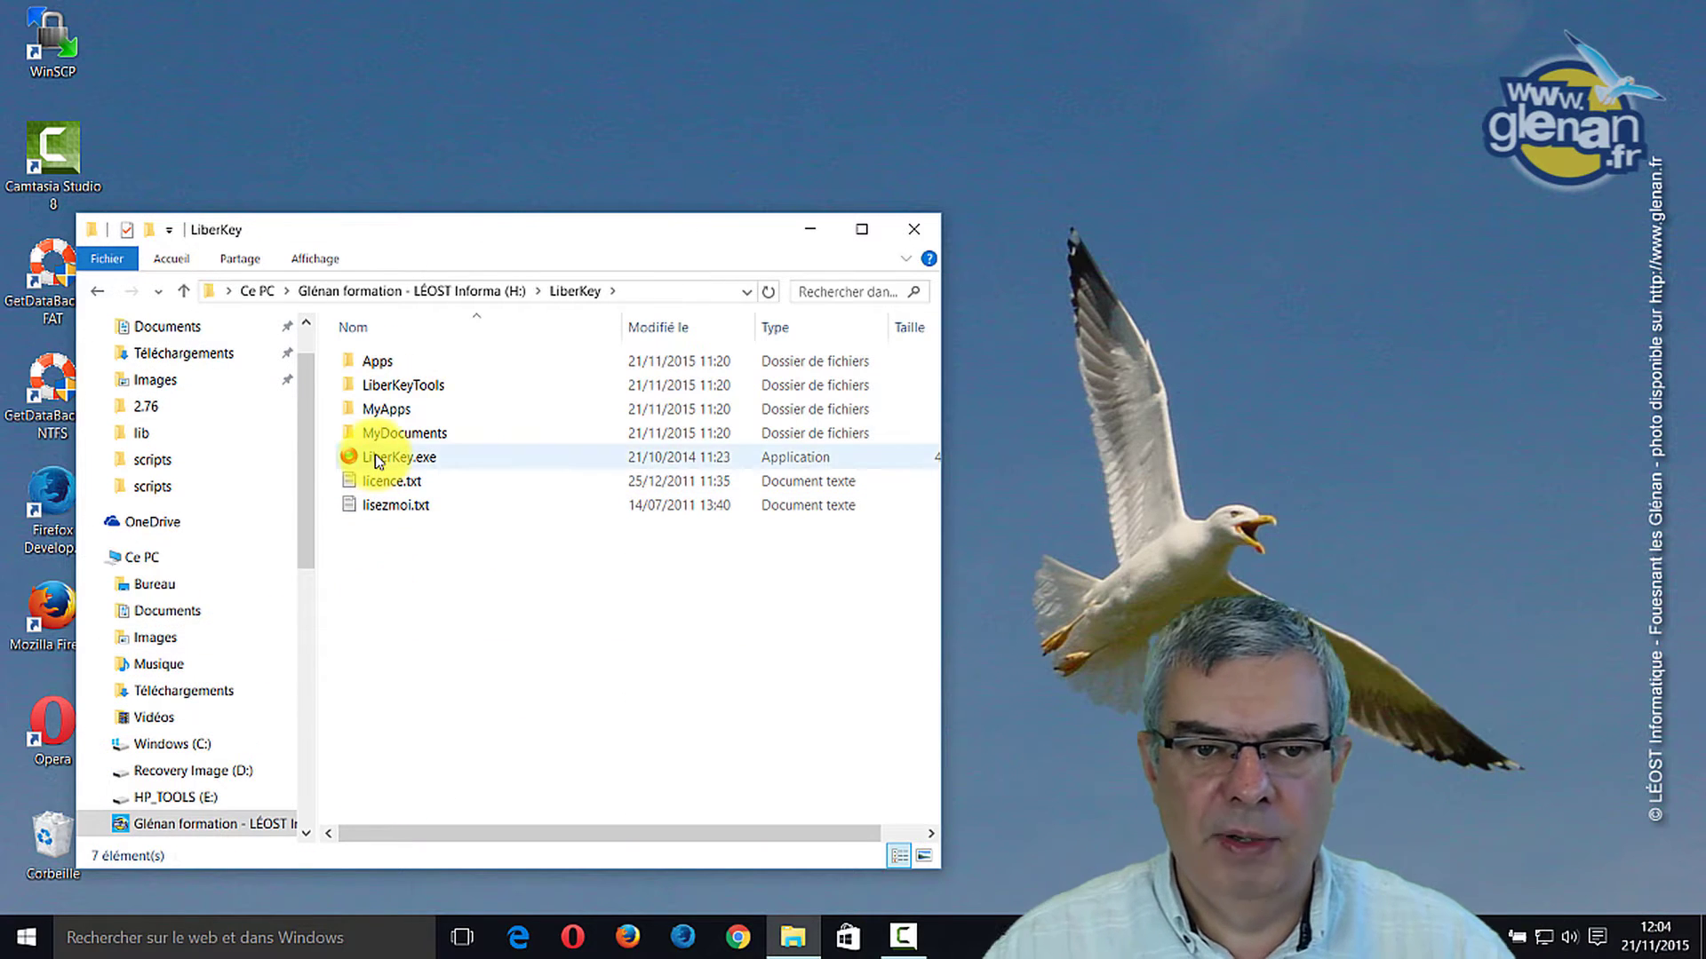
left_click(375, 458)
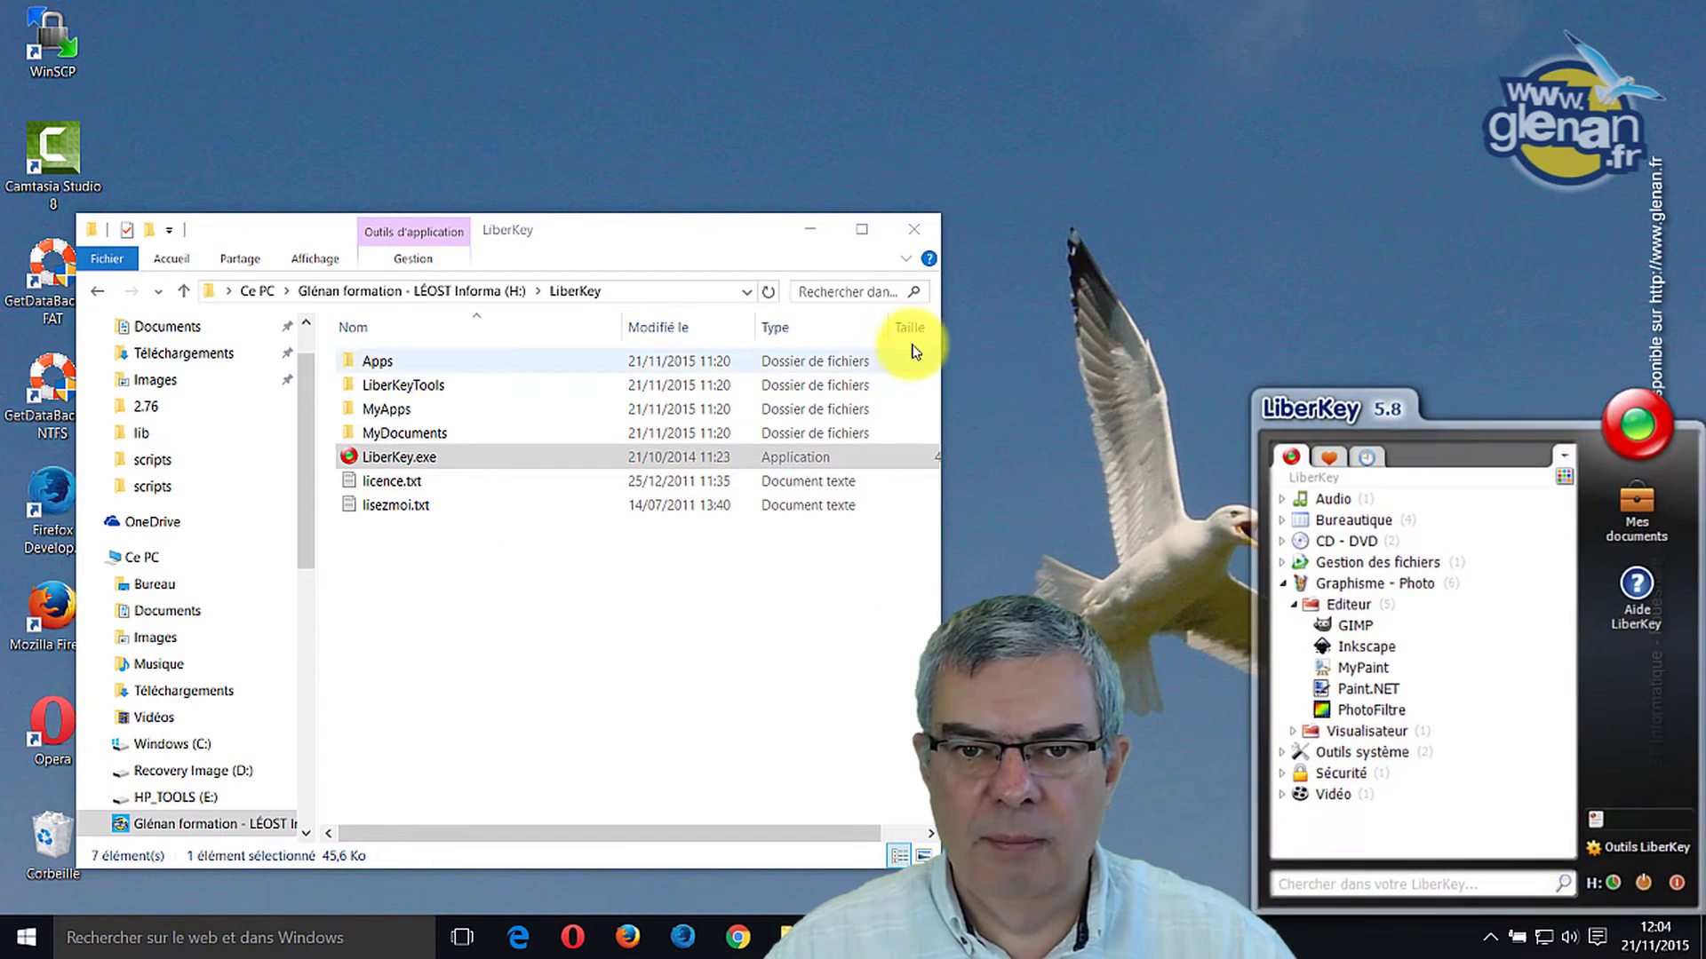
left_click(911, 229)
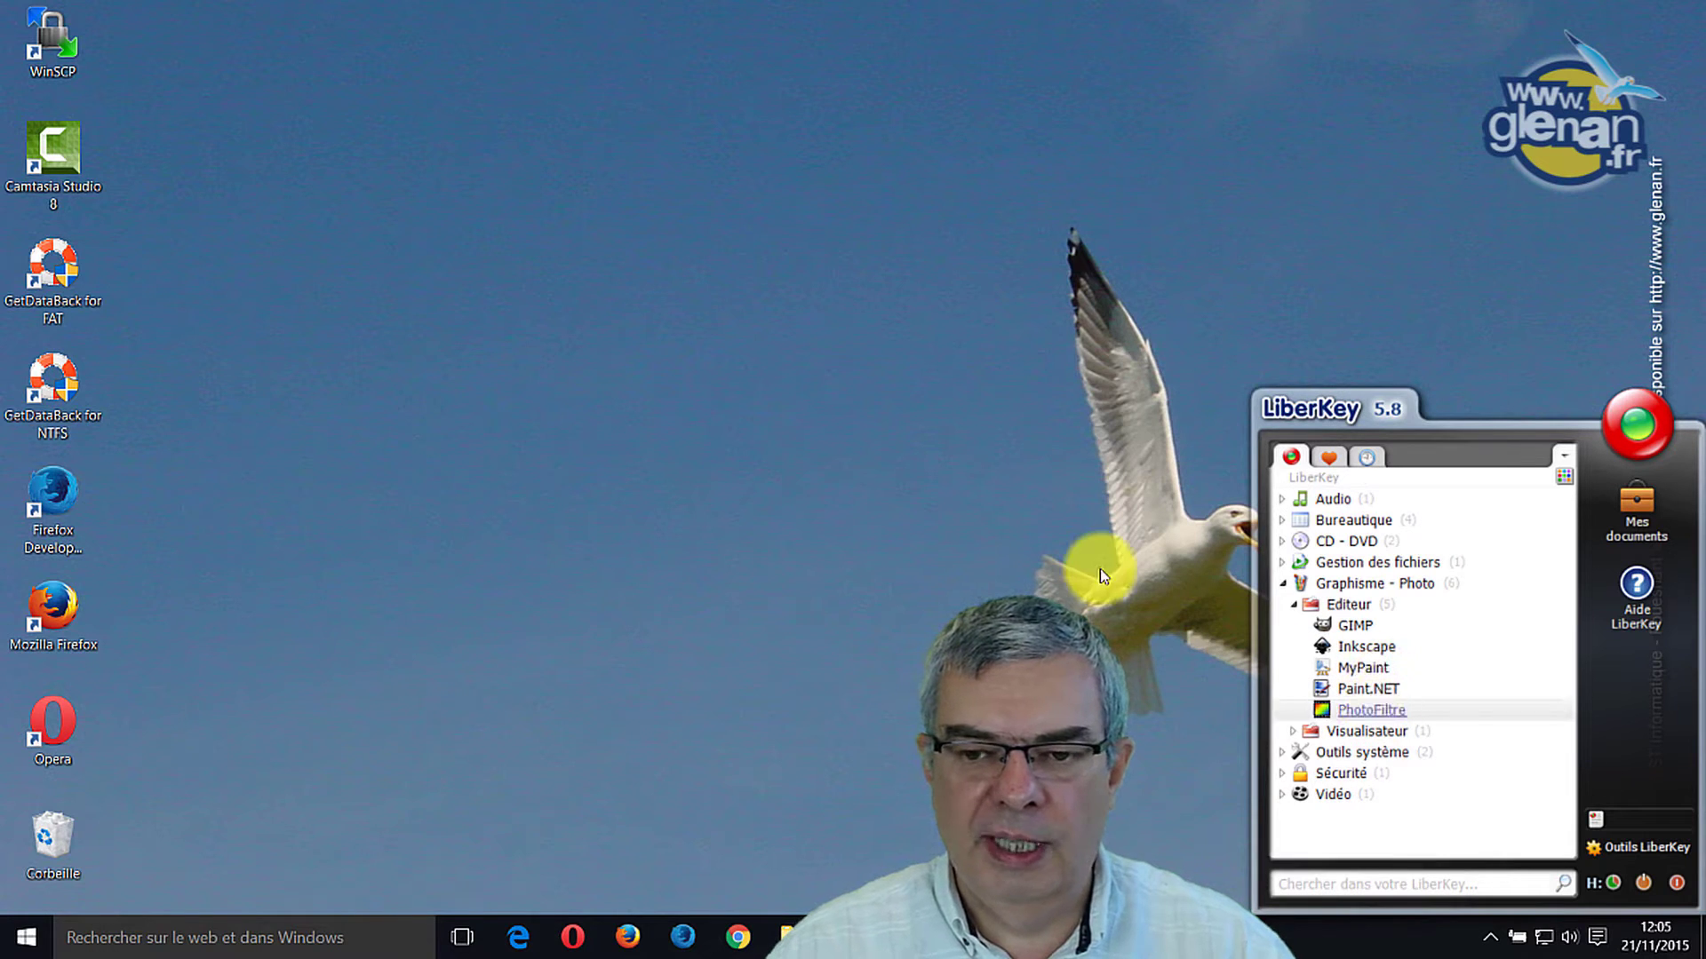
left_click(1376, 716)
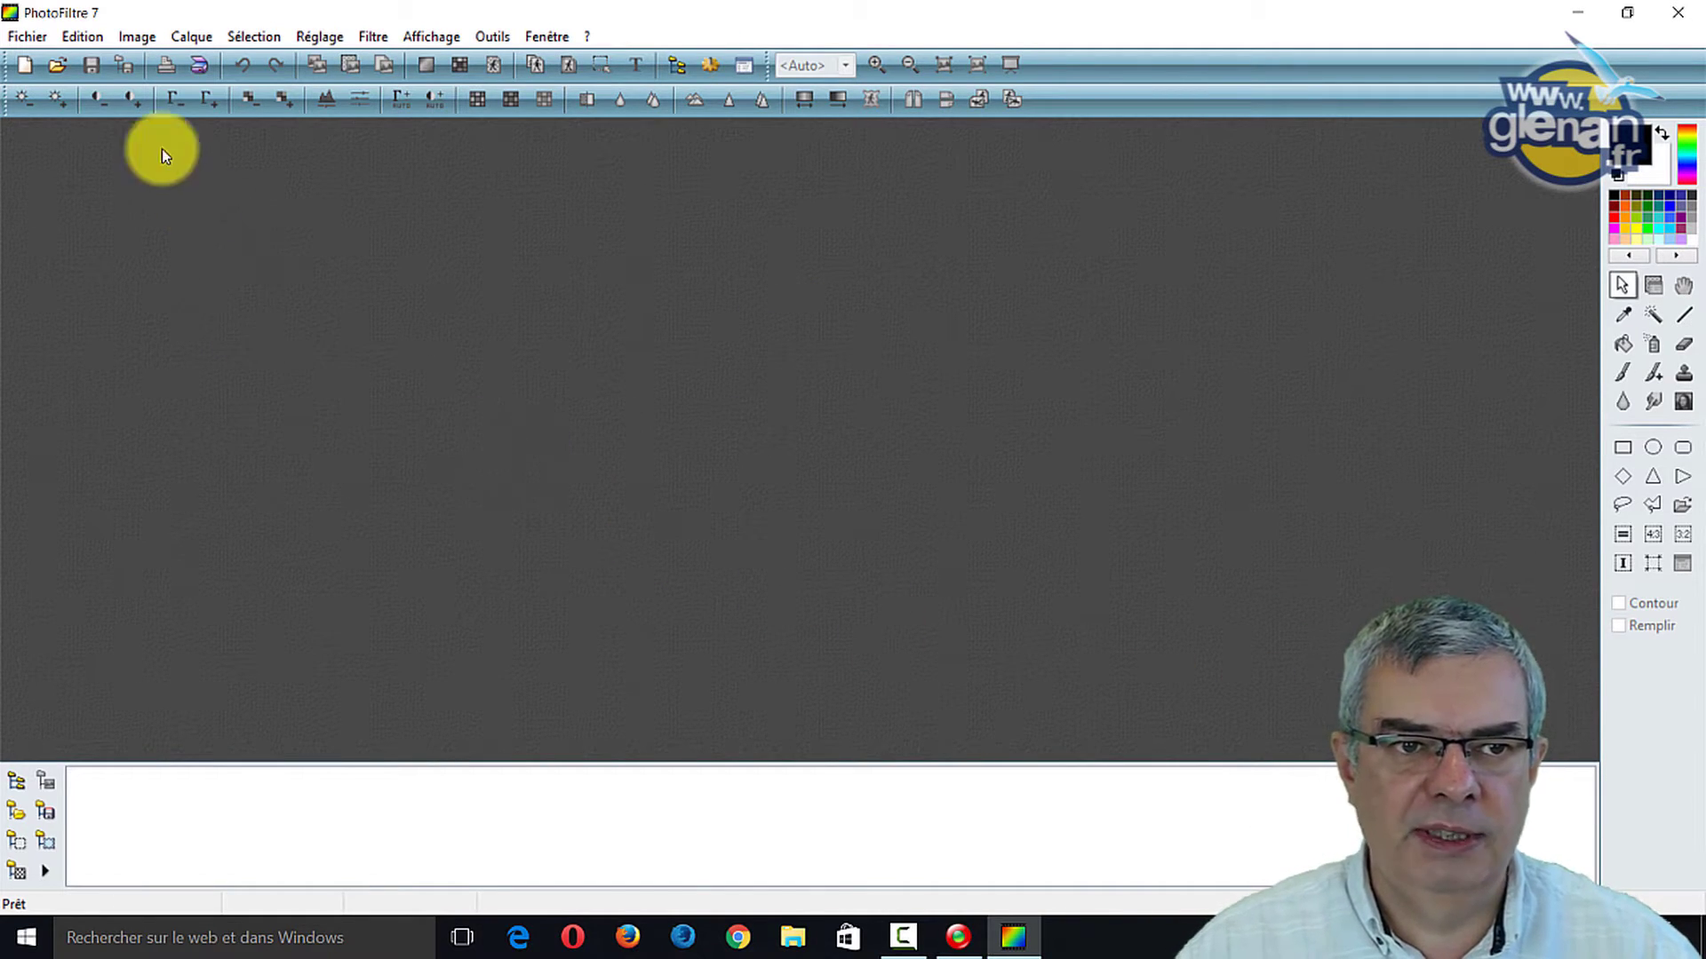
- Open PL_loch_initial.jpg from the media folder of the Images library
left_click(56, 66)
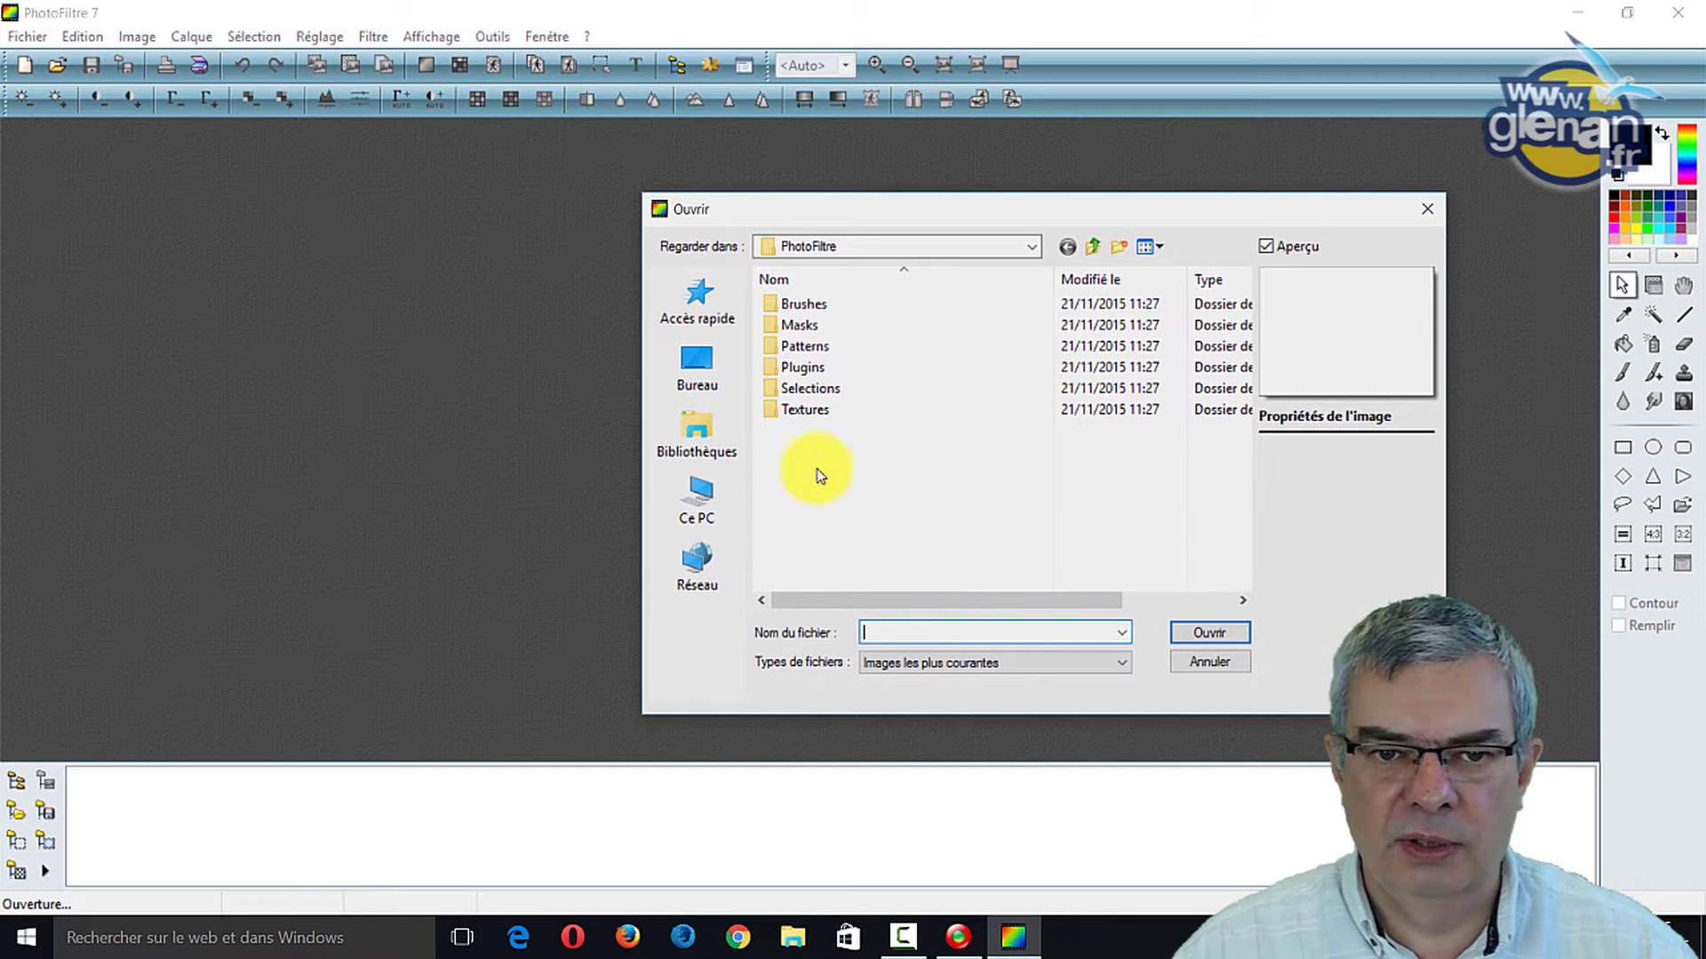
left_click(697, 436)
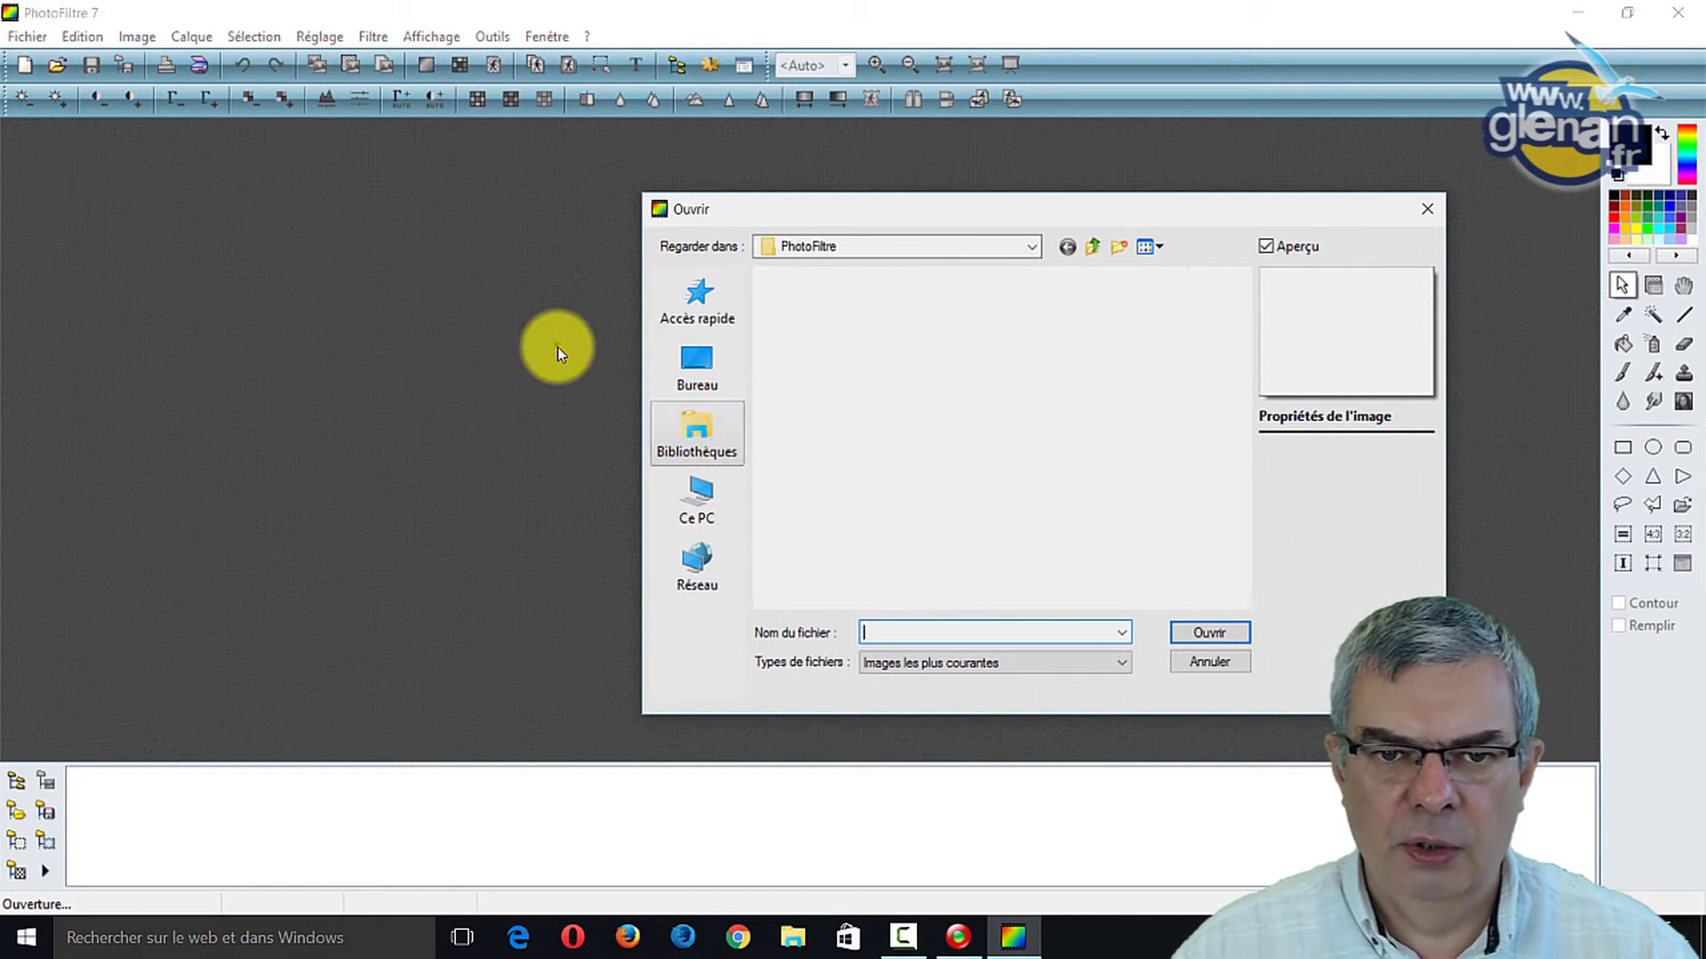
double_click(898, 364)
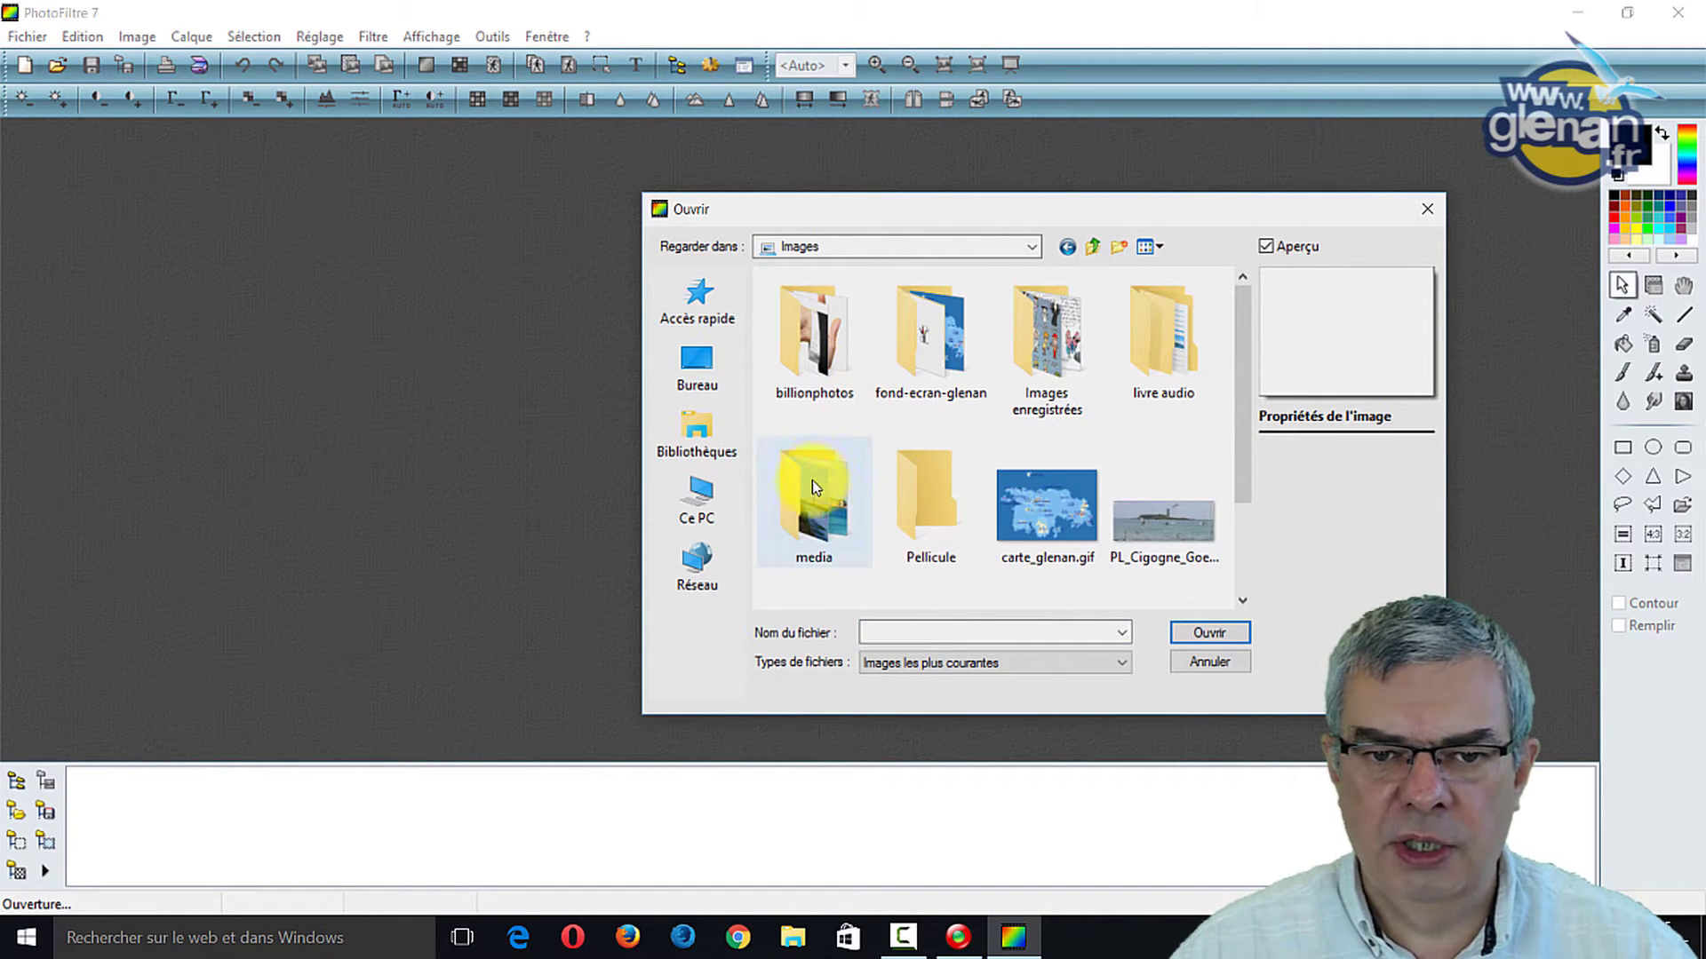
double_click(812, 487)
scroll(818, 457, "down", 5)
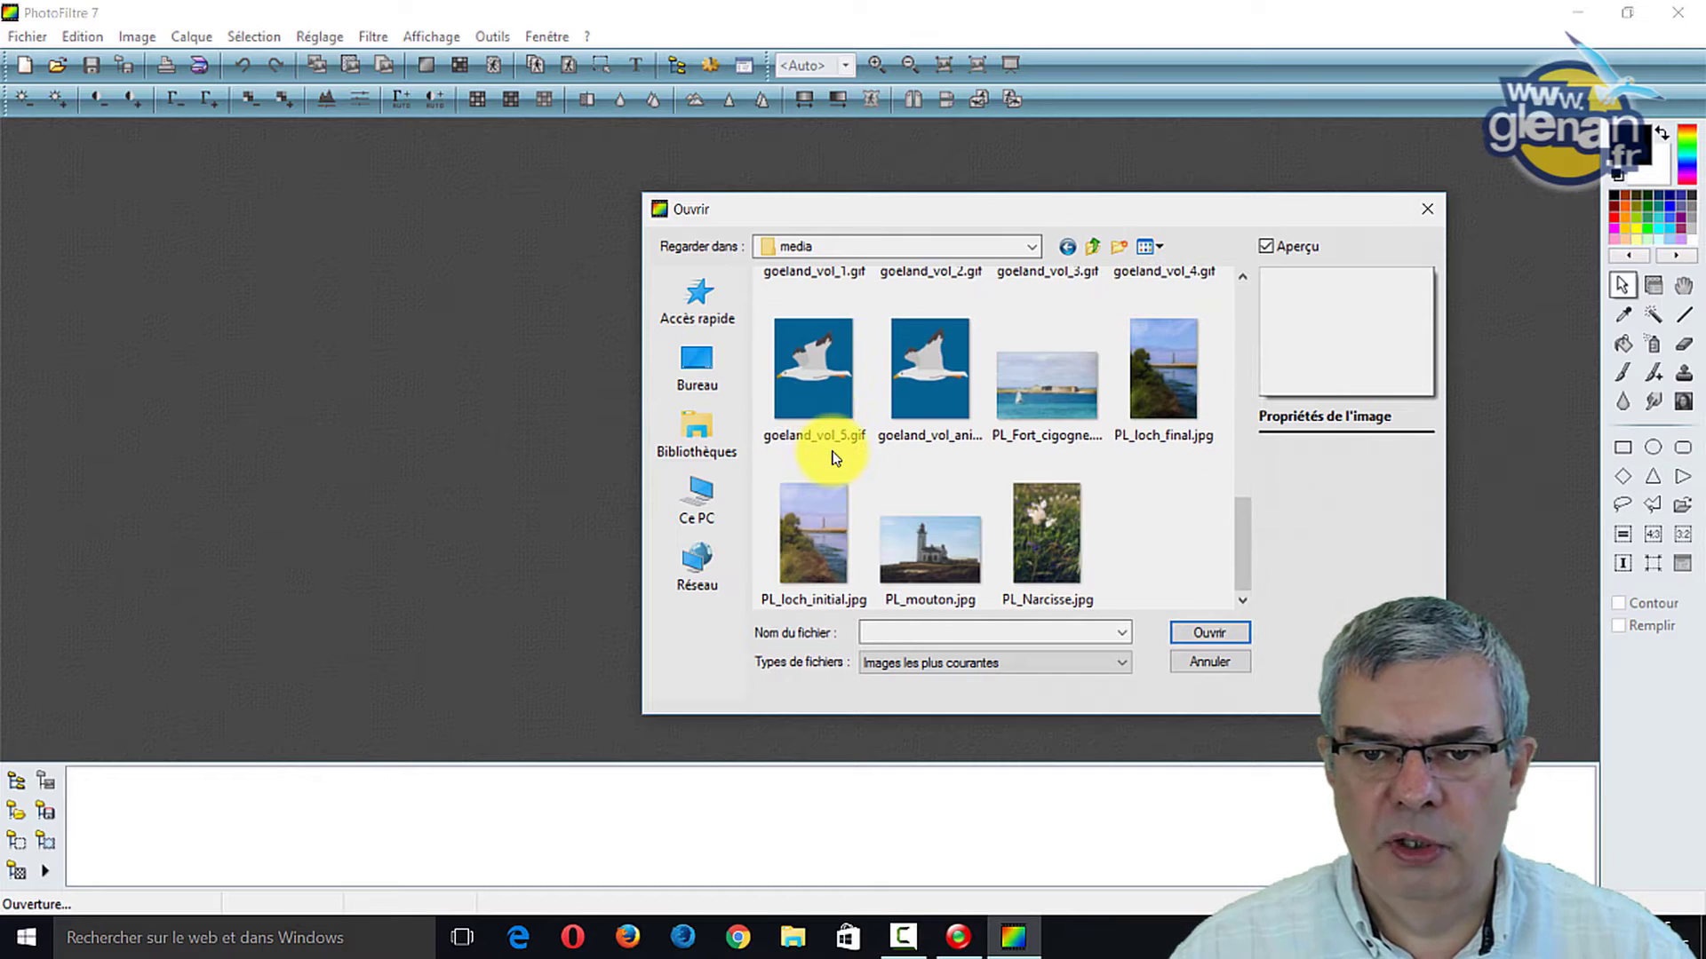
double_click(811, 533)
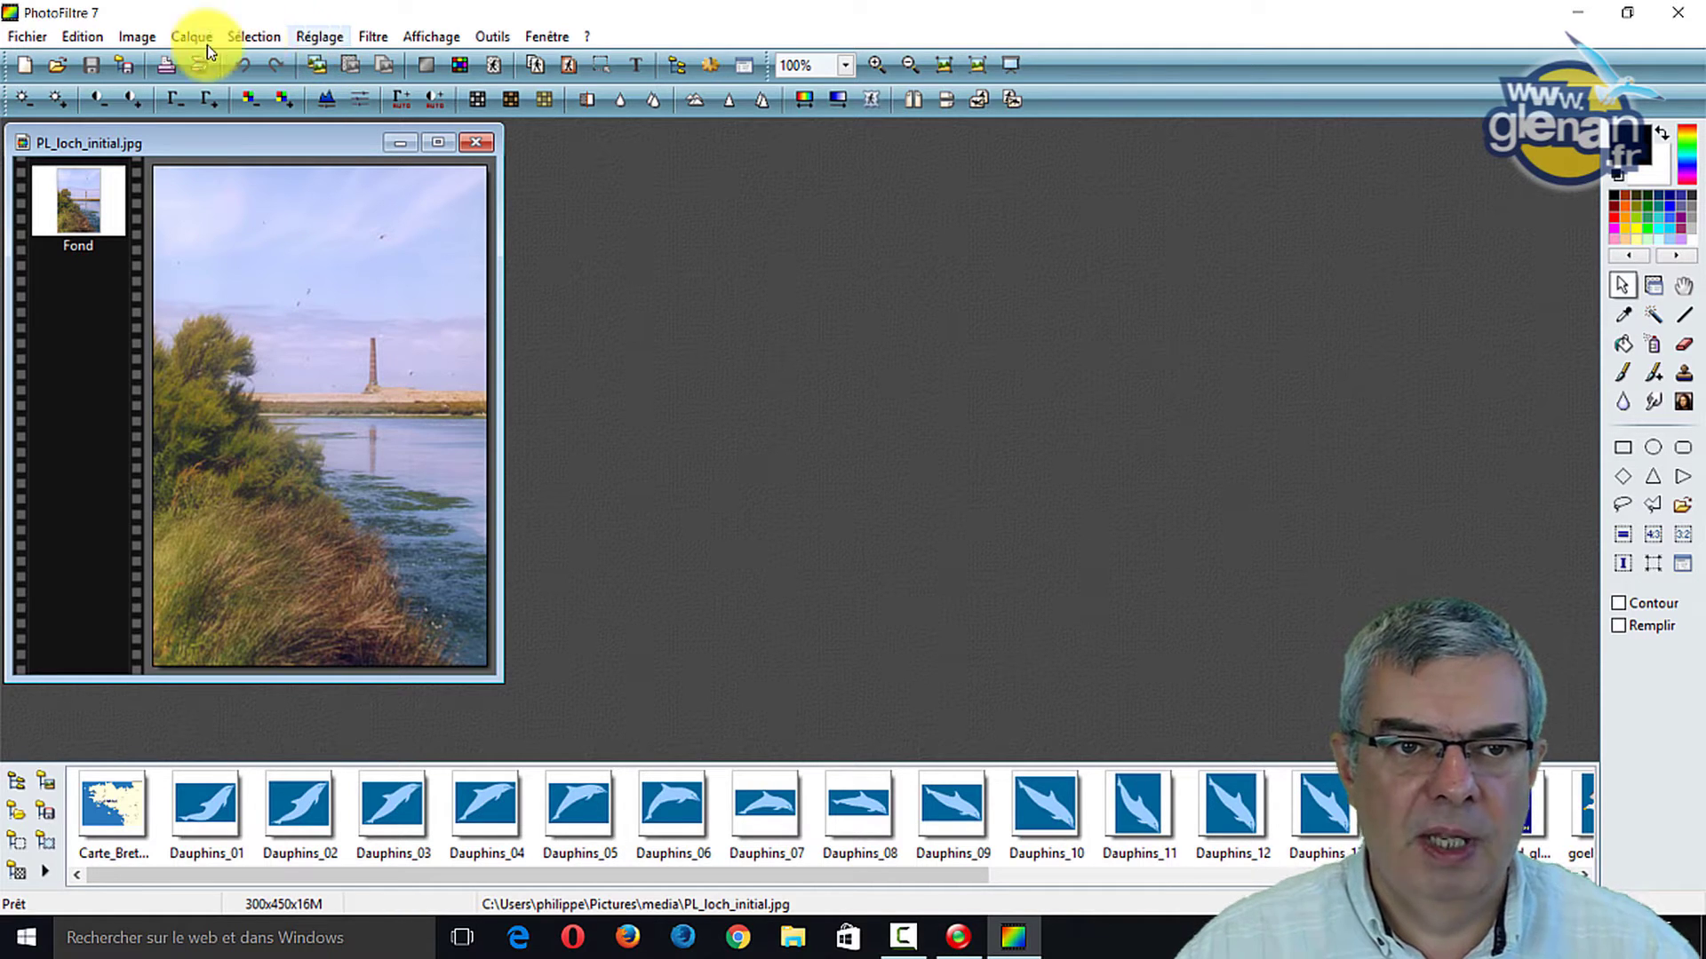
left_click(139, 39)
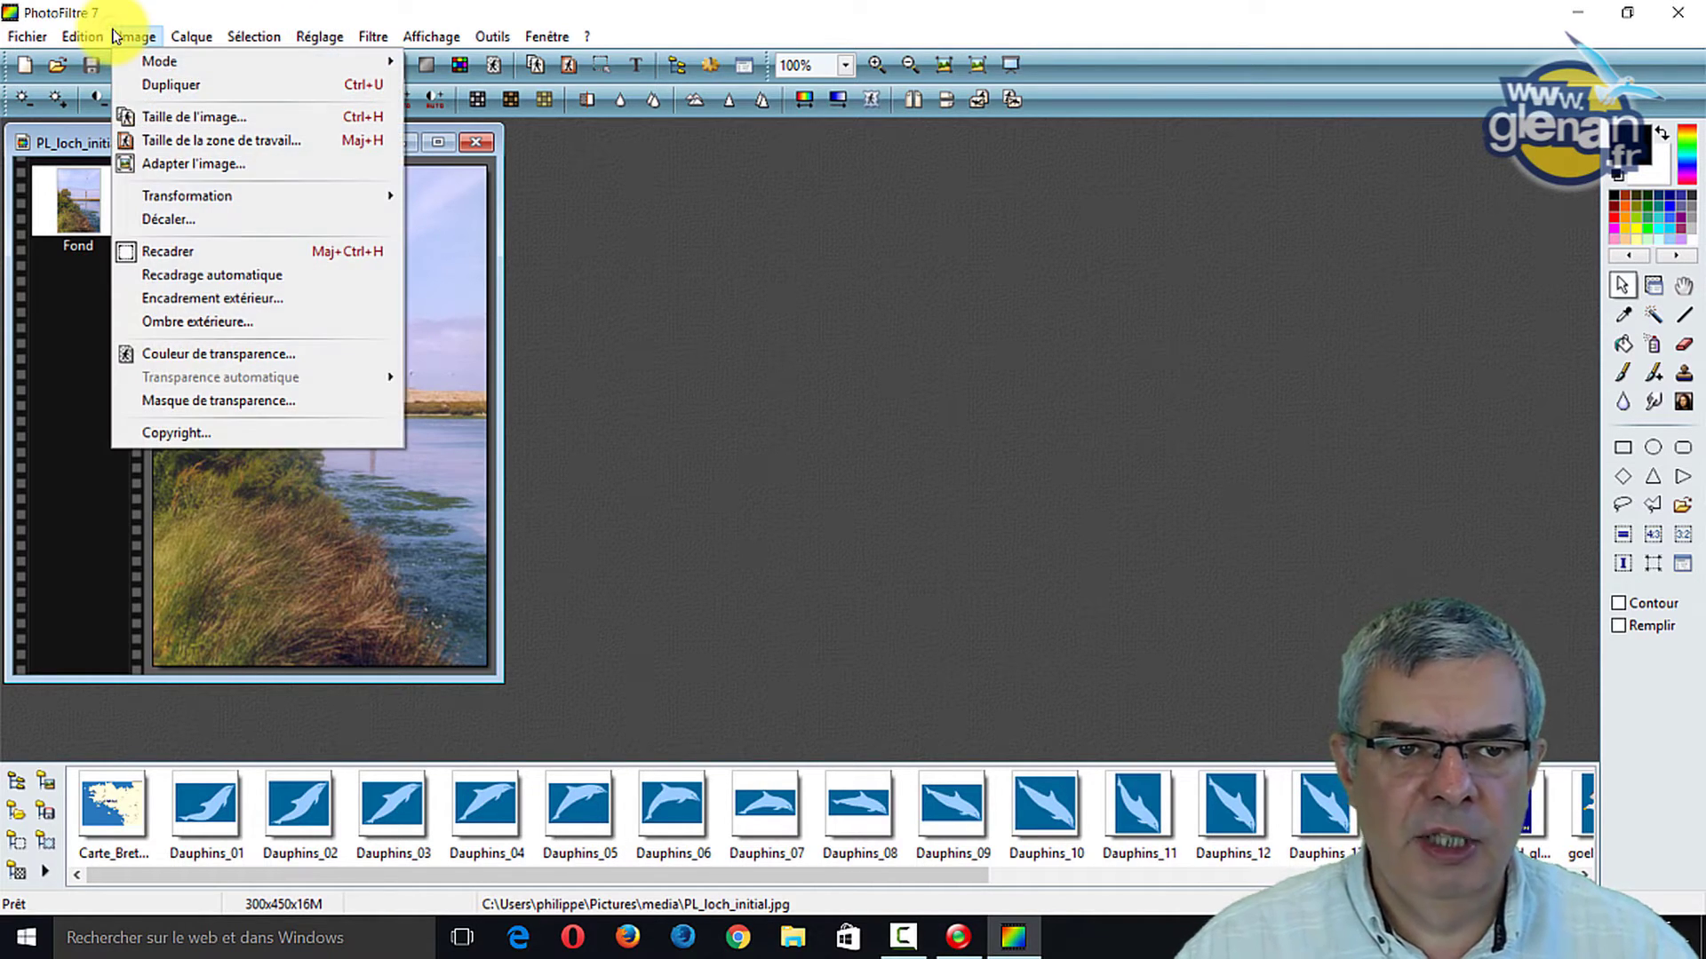
mouse_move(184, 44)
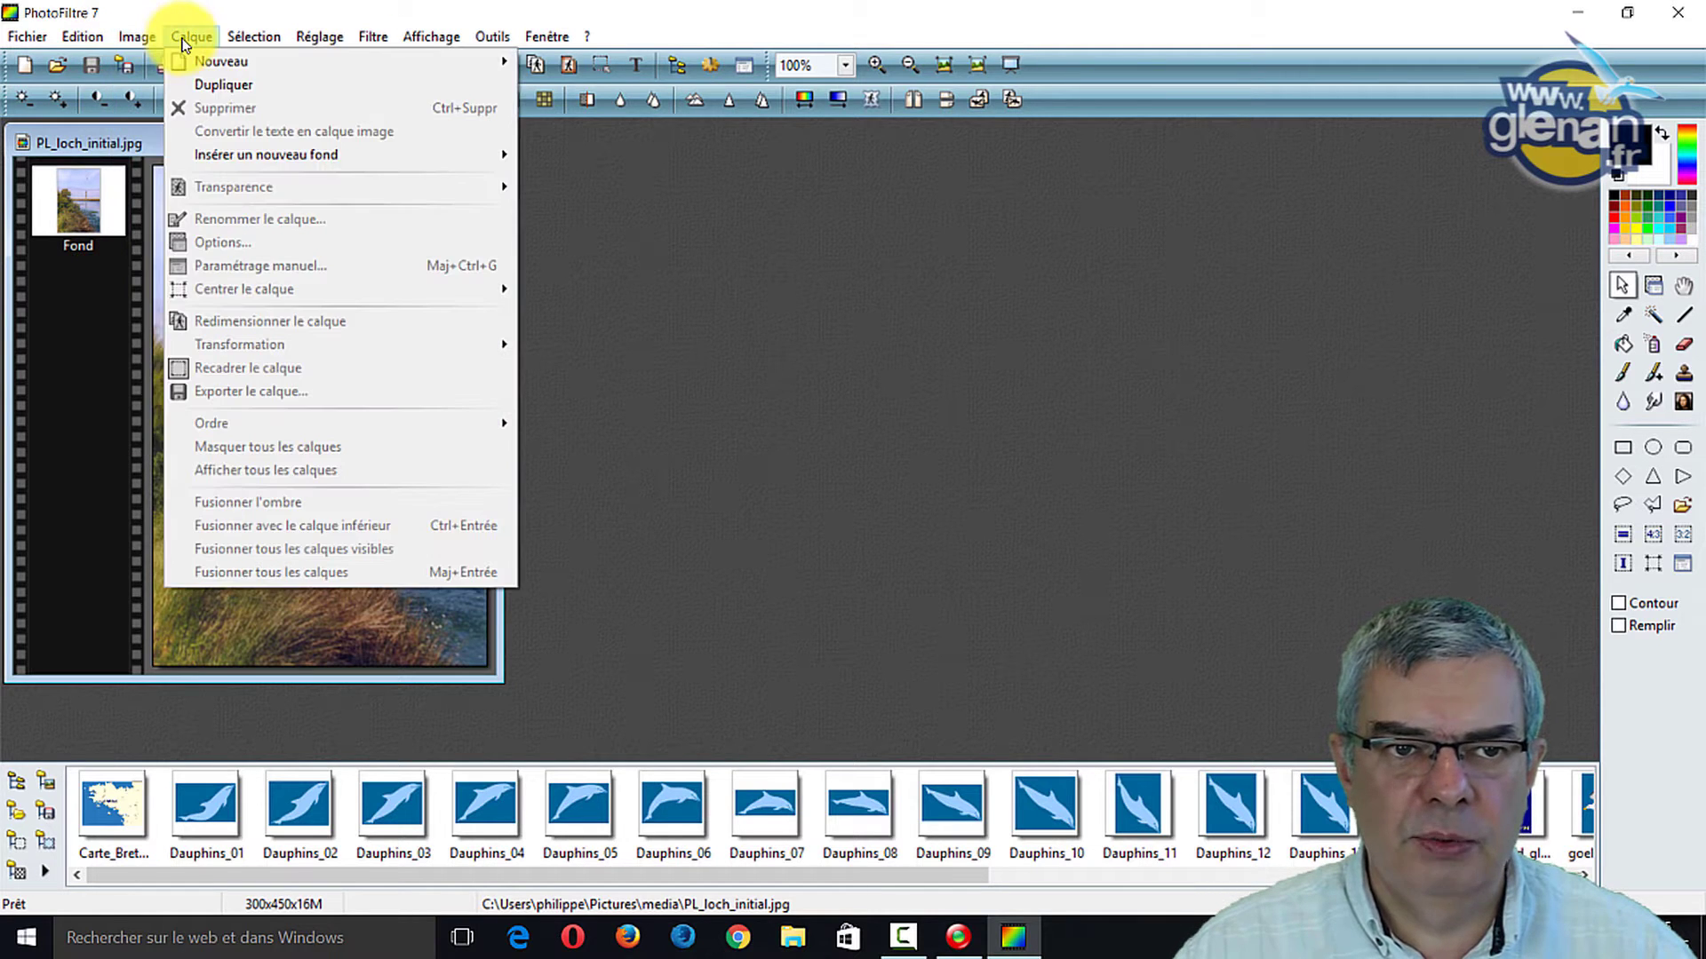
mouse_move(311, 37)
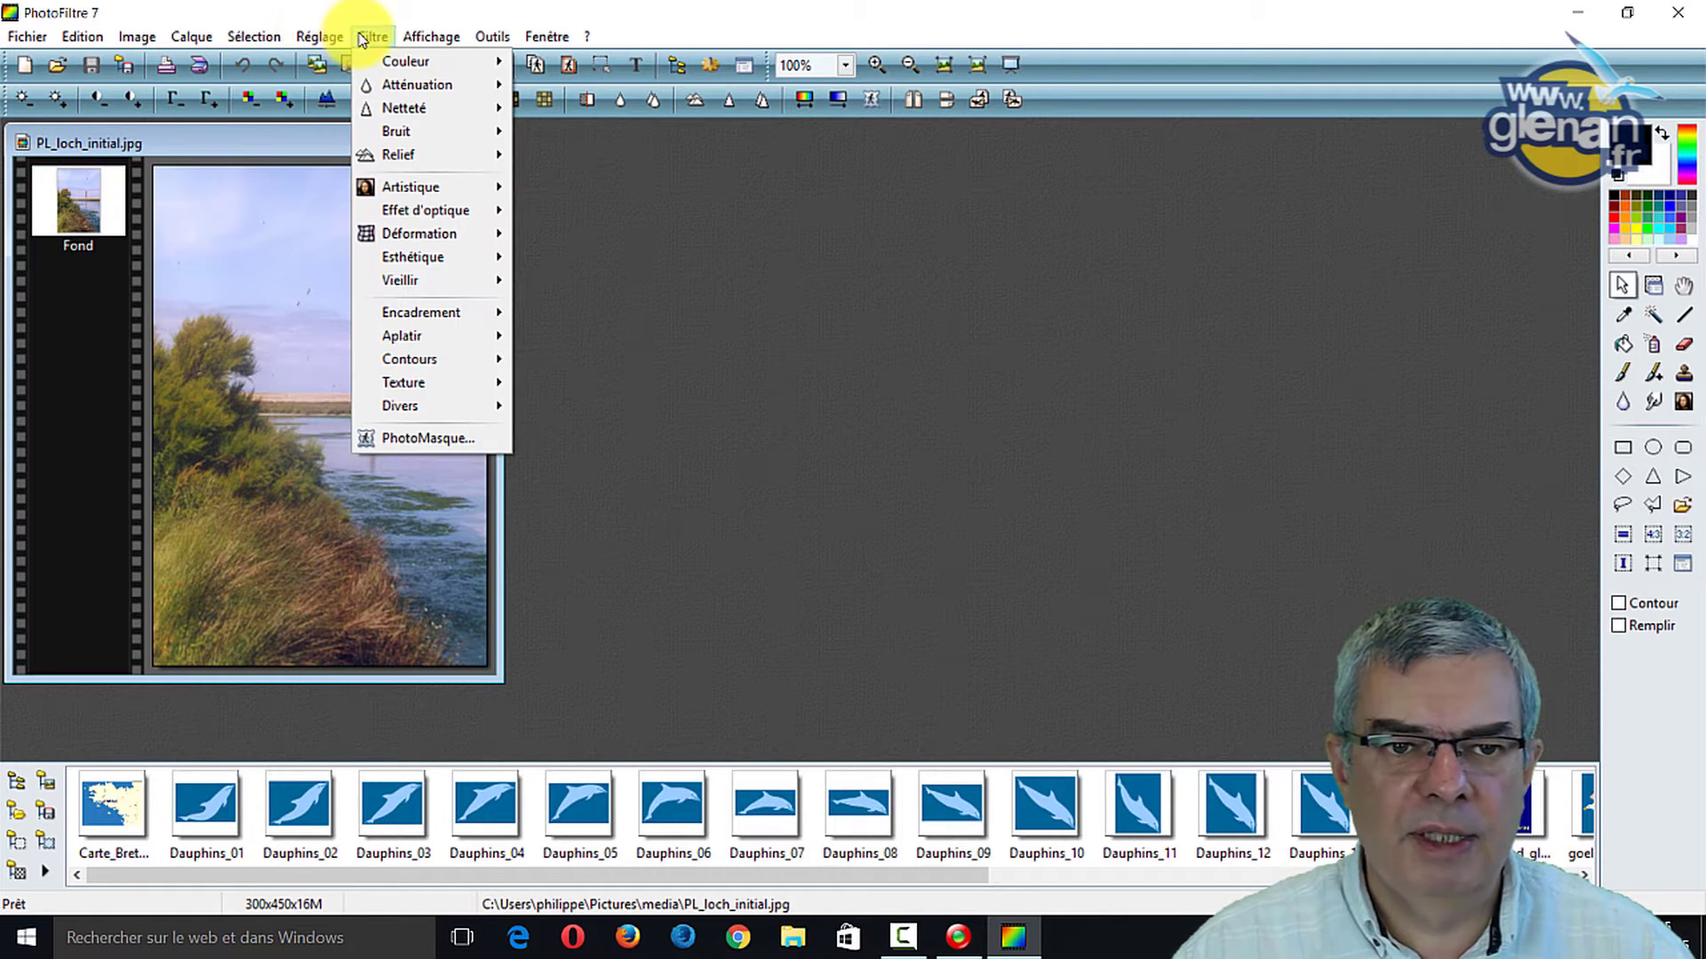
mouse_move(481, 41)
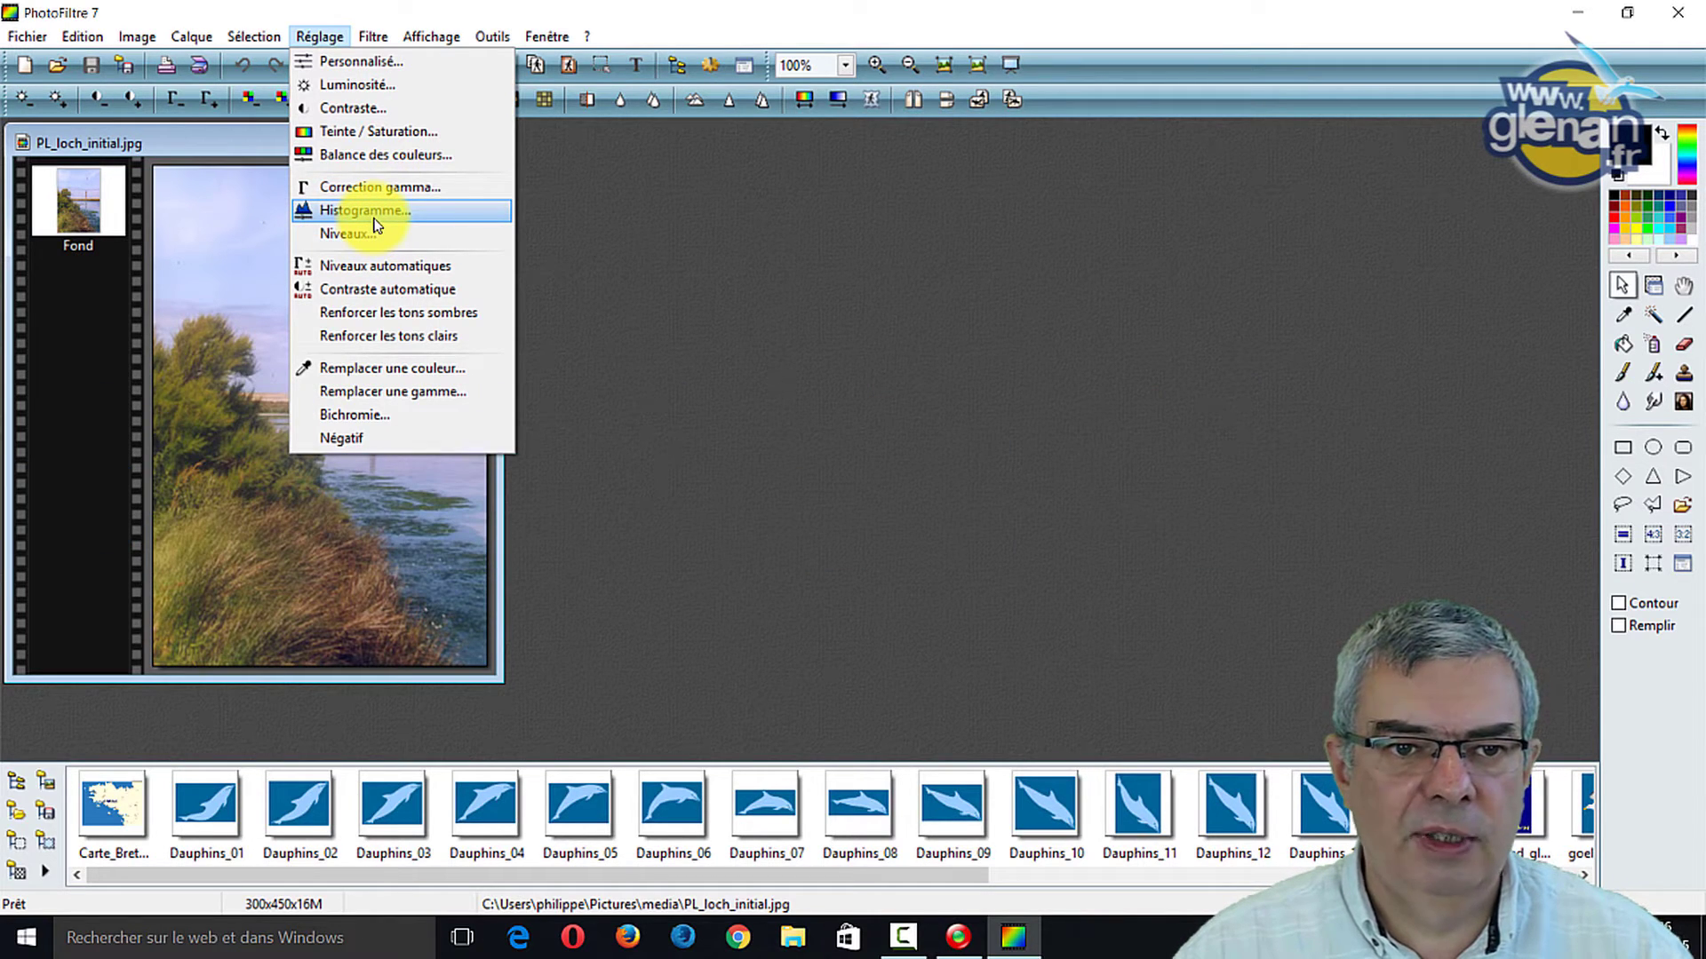
- Try a histogram adjustment of the photo's luminosity with the input minimum raised to 36
left_click(380, 215)
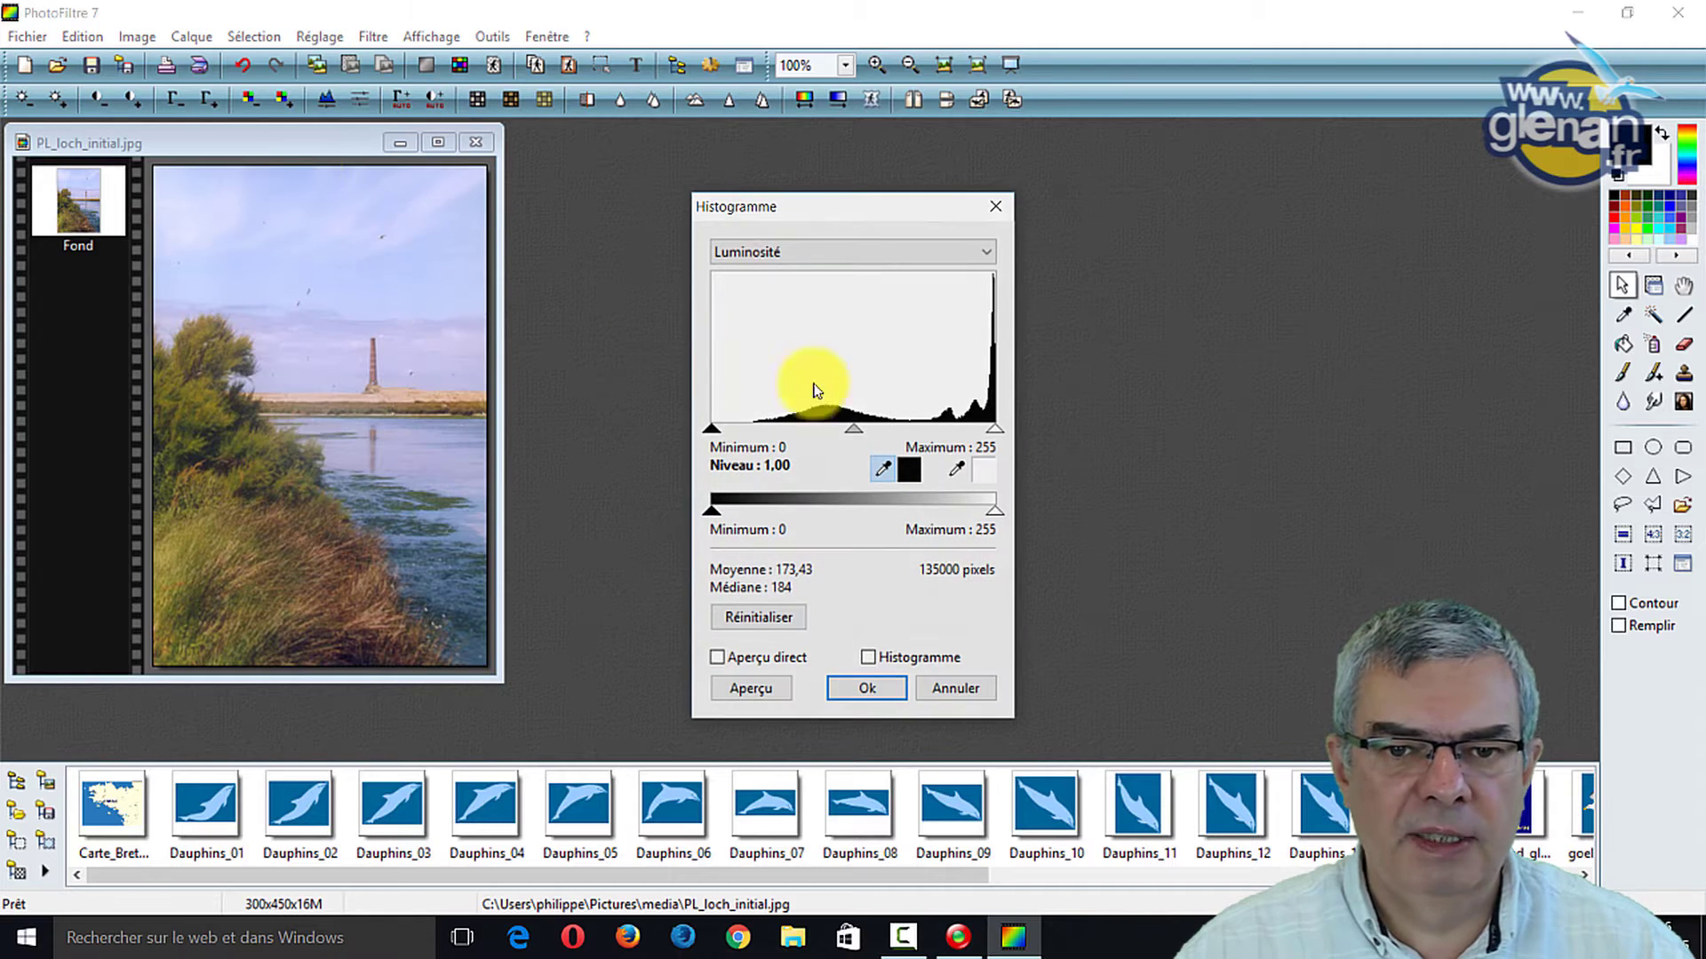
left_click_drag(847, 210, 864, 184)
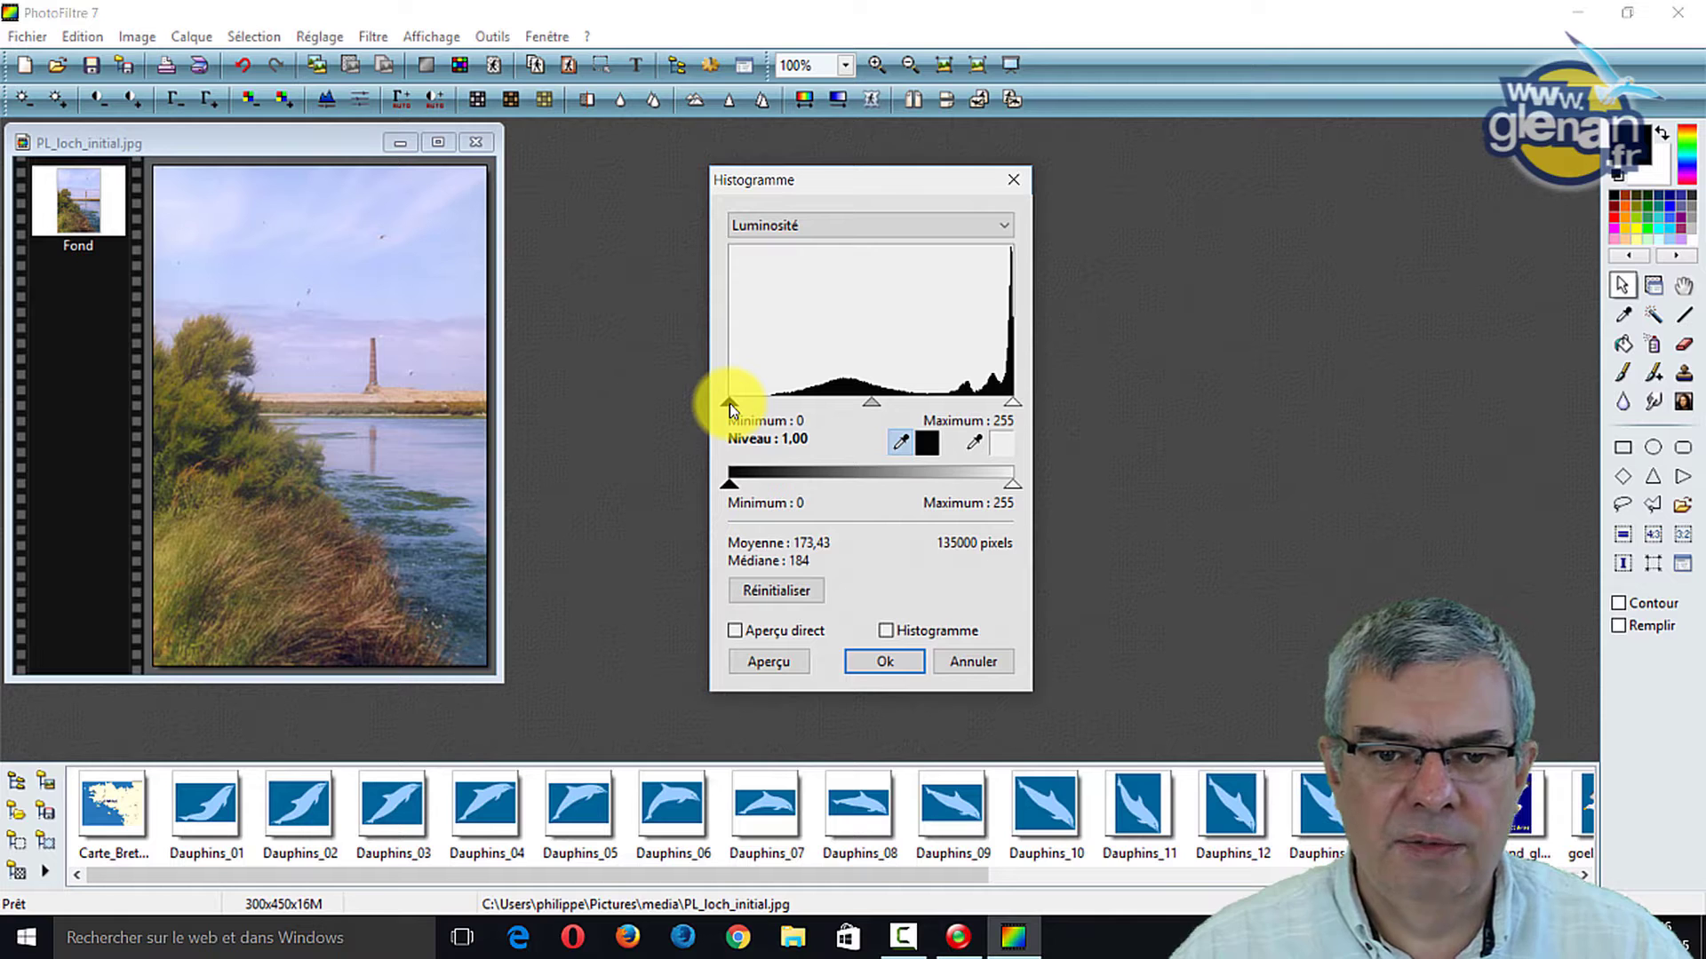
left_click_drag(729, 404, 753, 403)
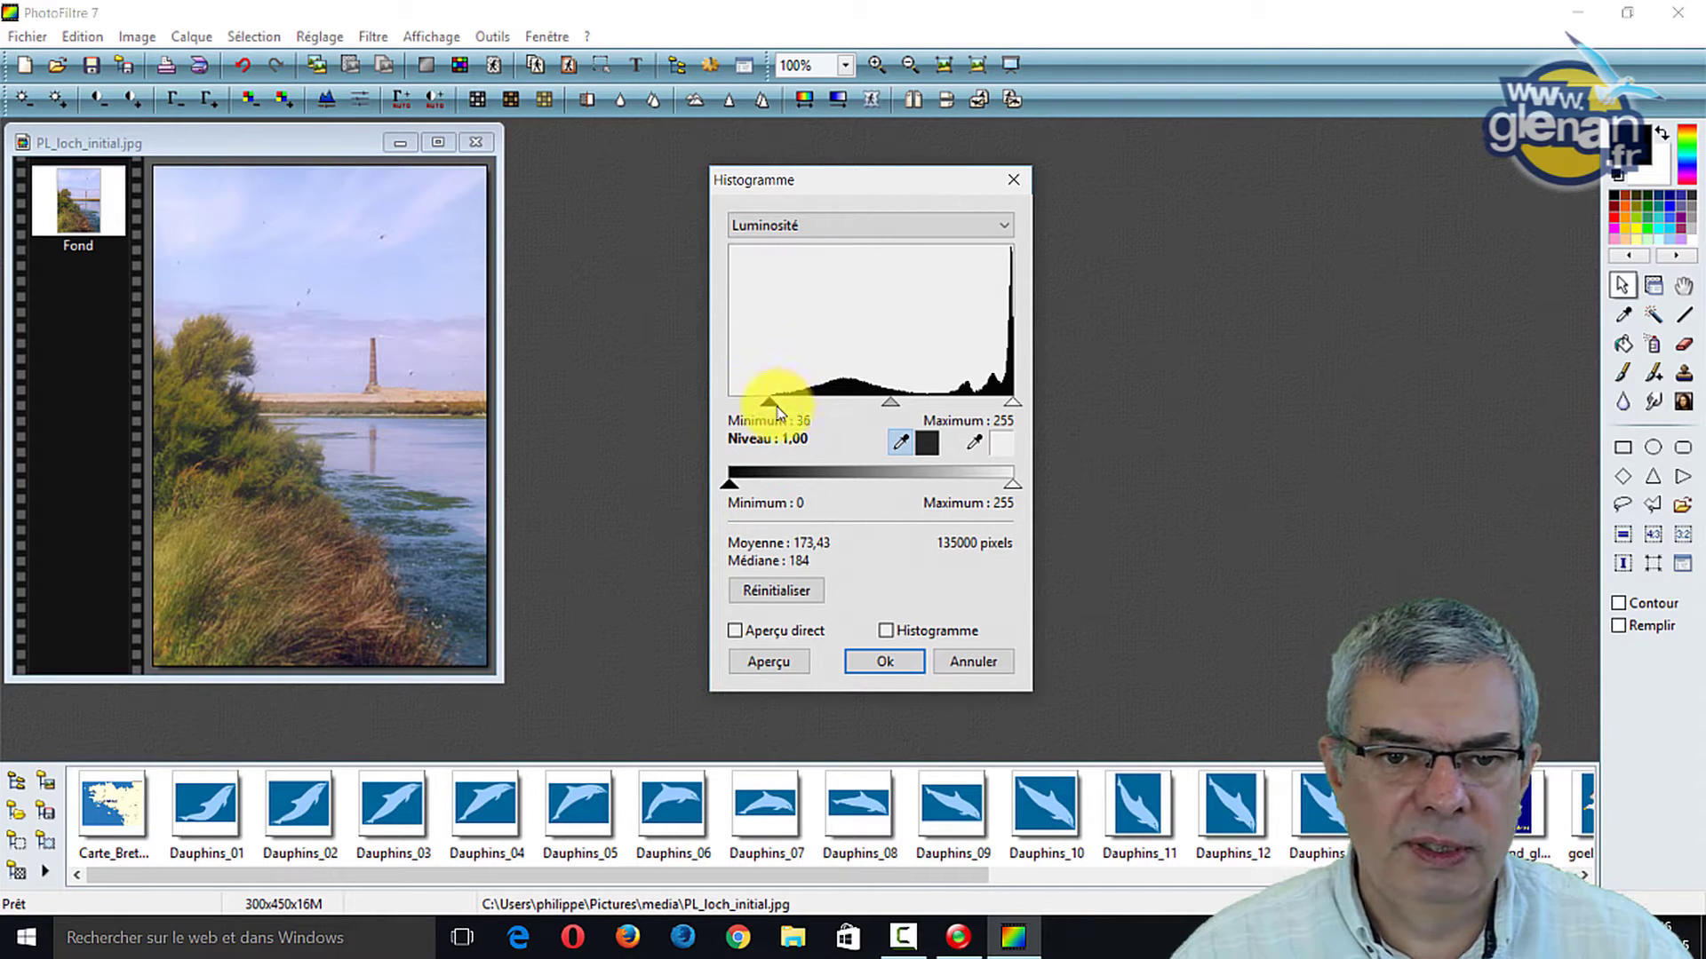
left_click_drag(771, 403, 769, 404)
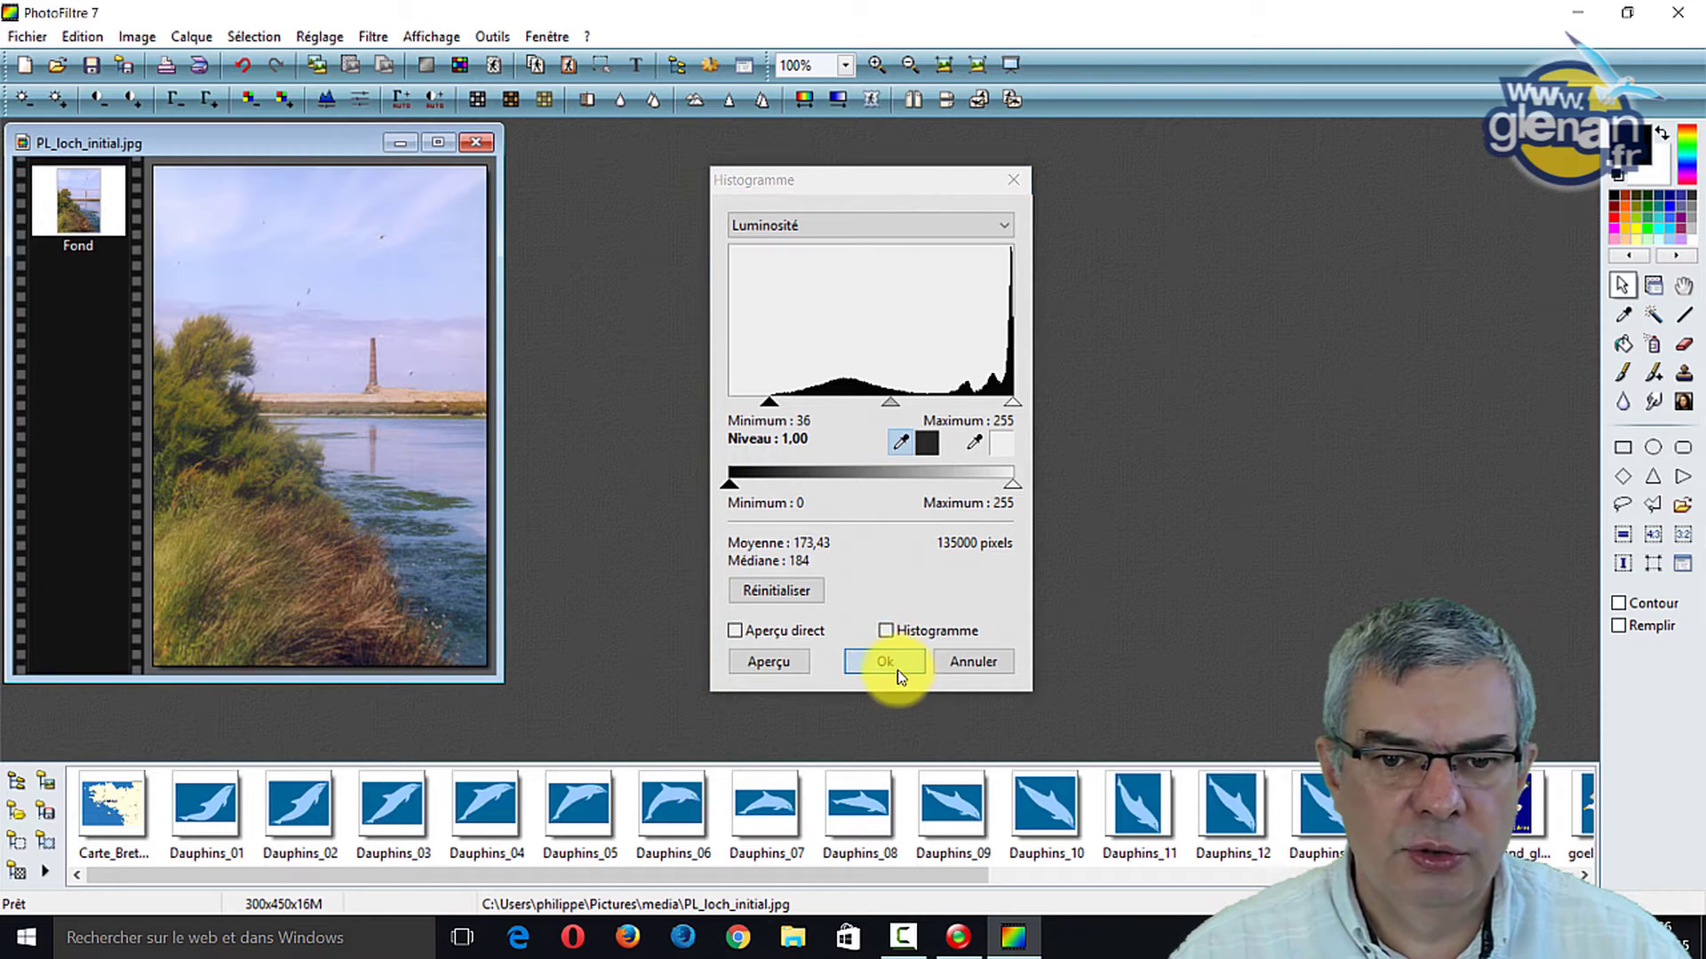
left_click(896, 668)
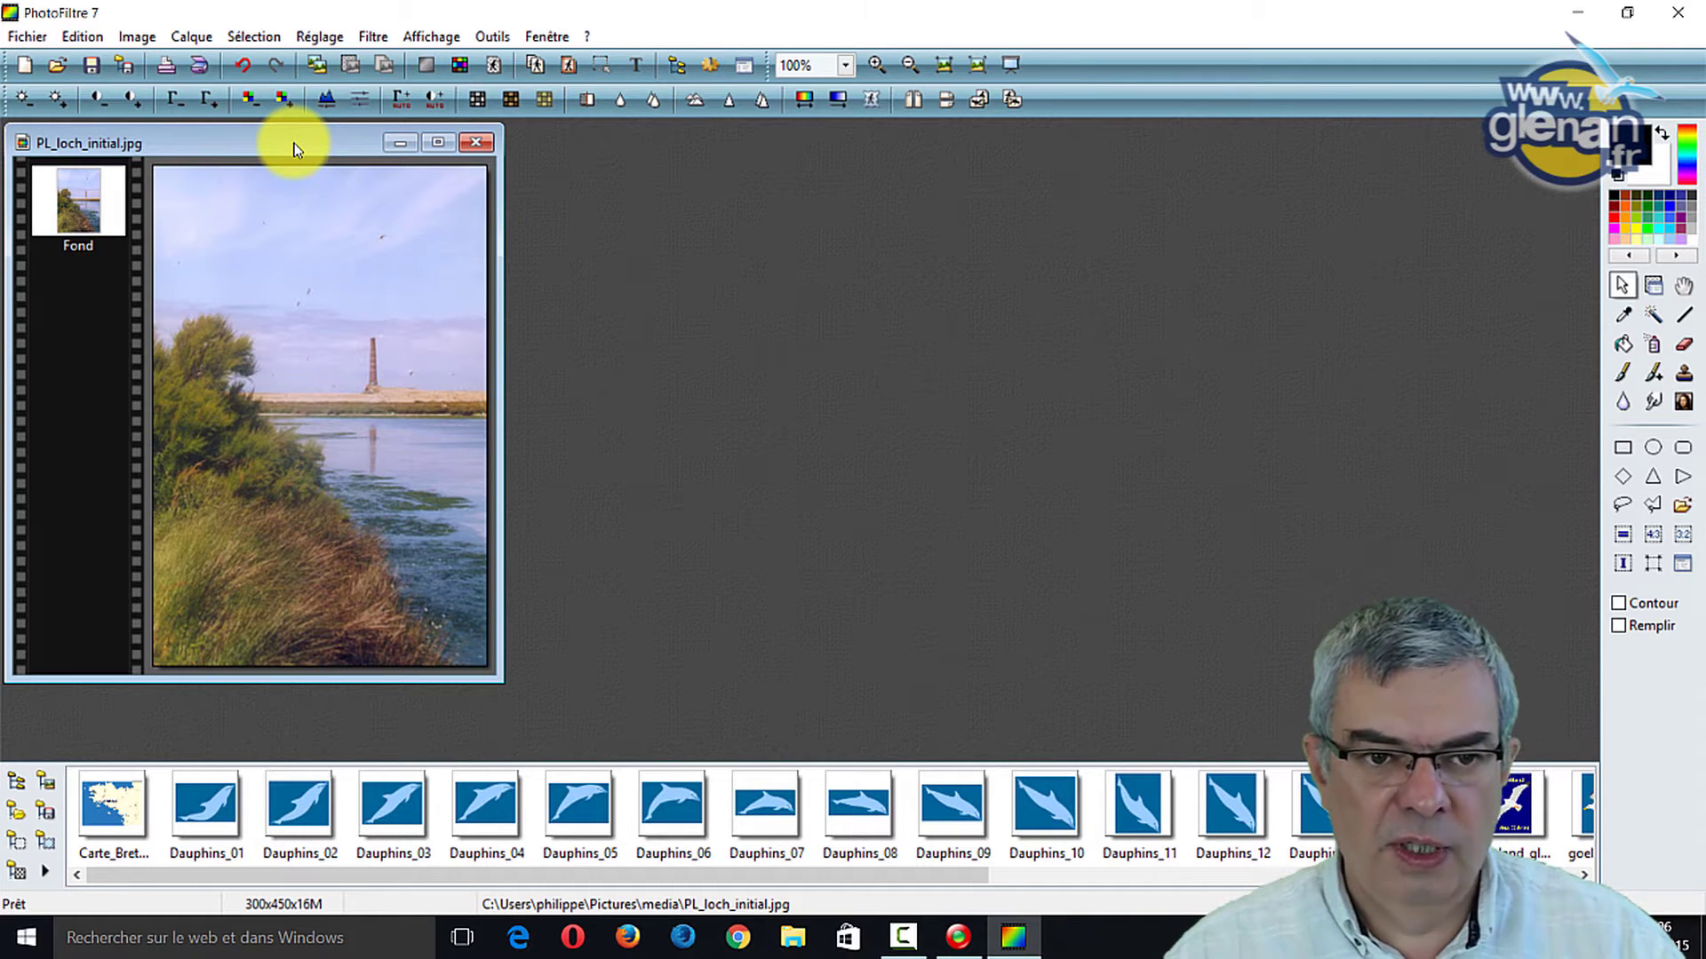
- Set the input minimum of the photo's luminosity histogram to 38 and preview the correction
left_click(320, 36)
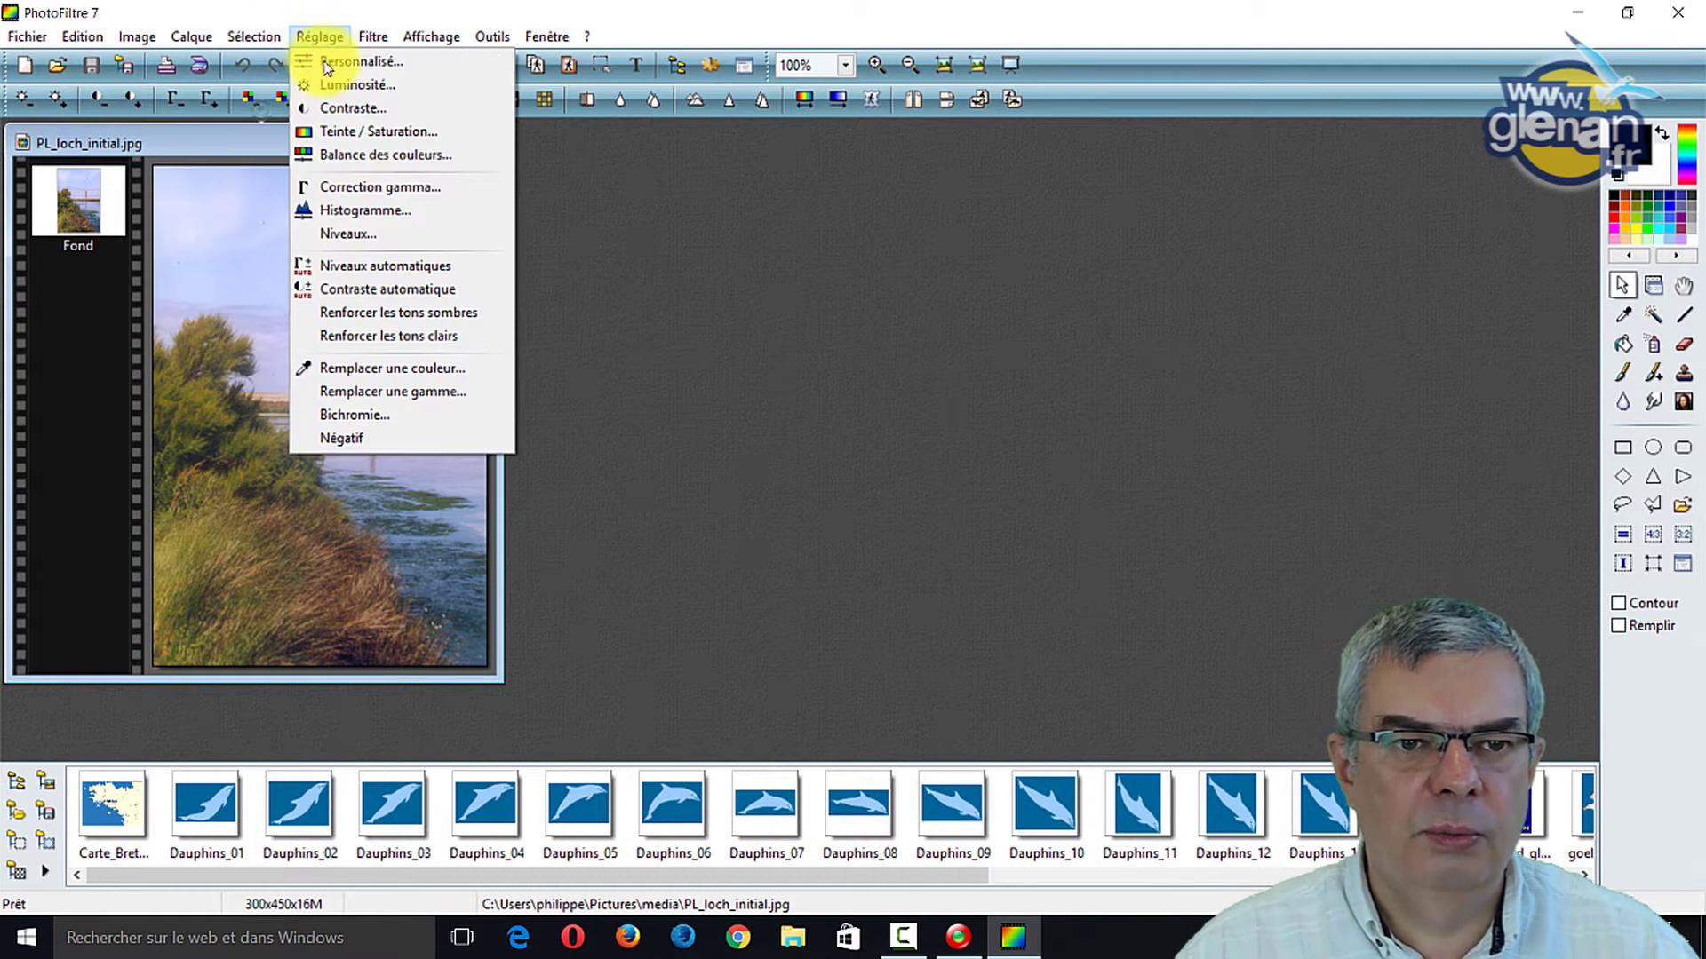
left_click(356, 210)
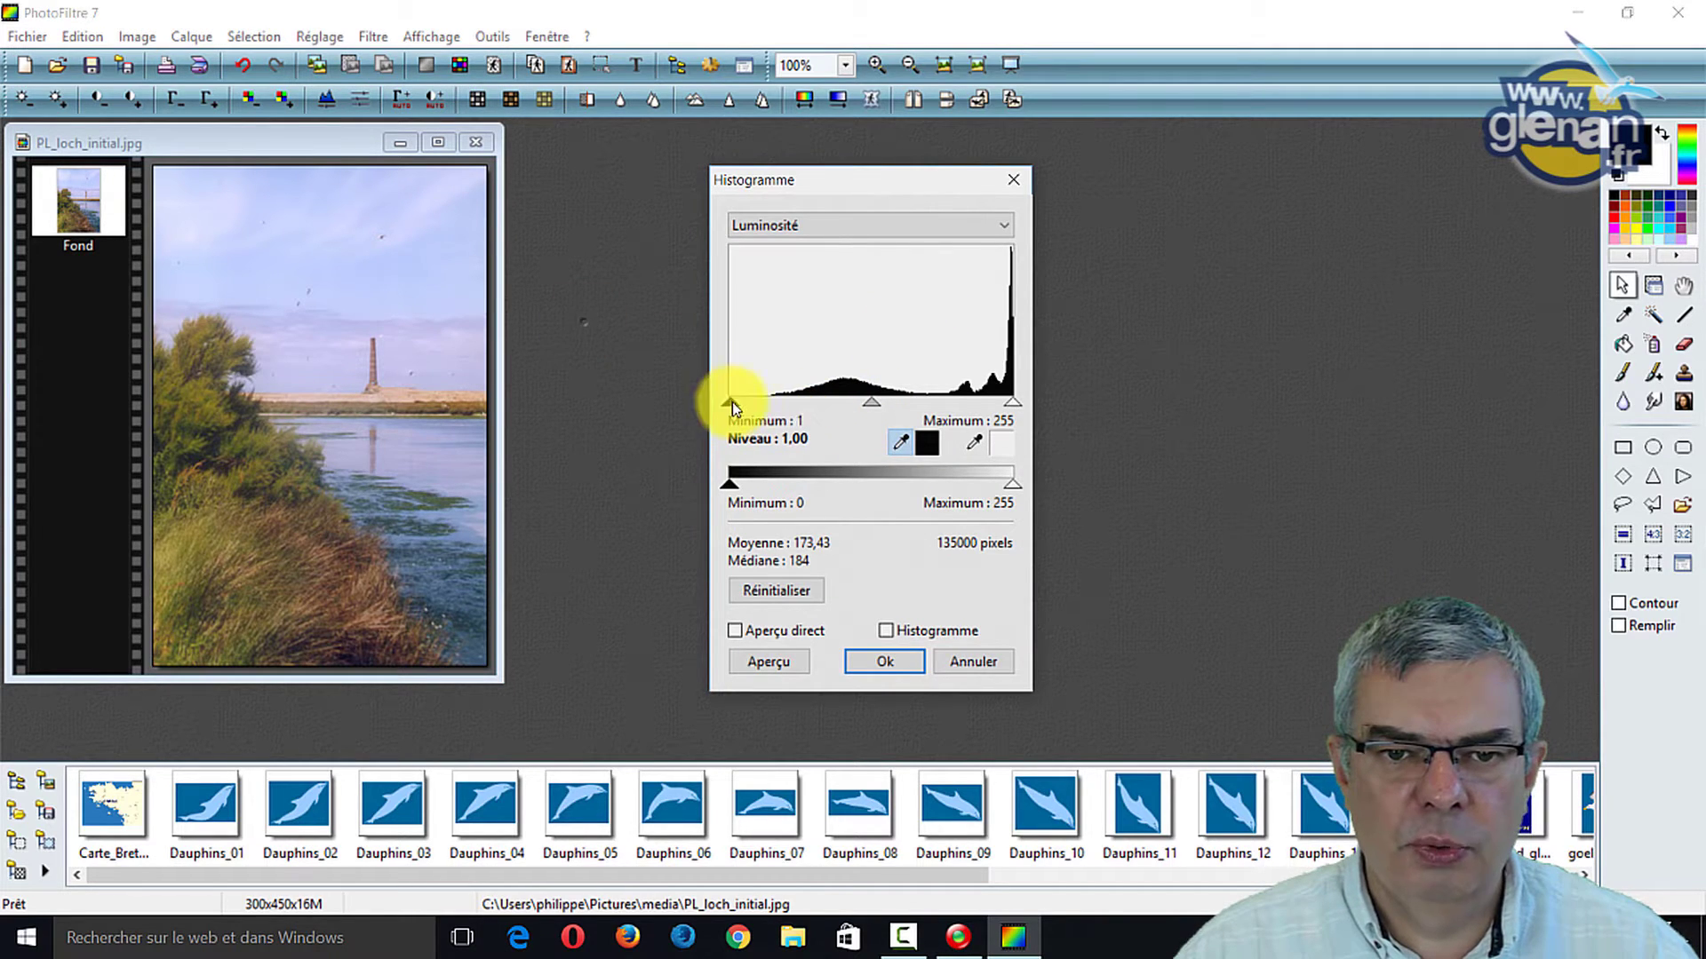
left_click_drag(732, 402, 775, 405)
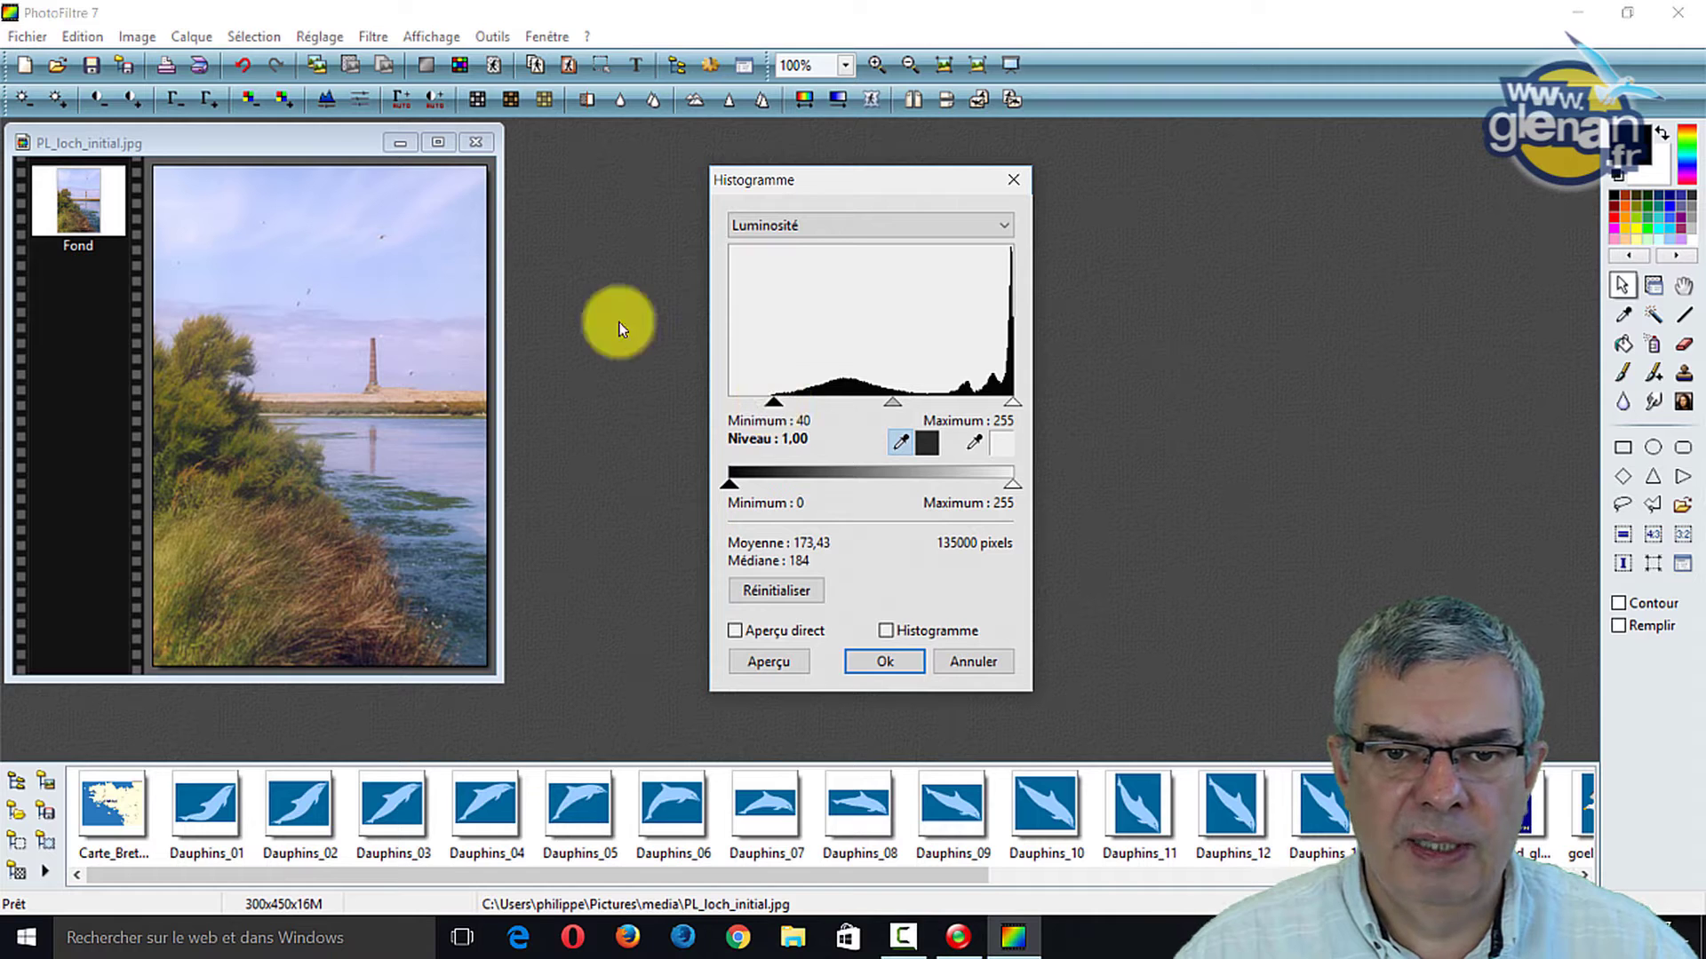
left_click(767, 661)
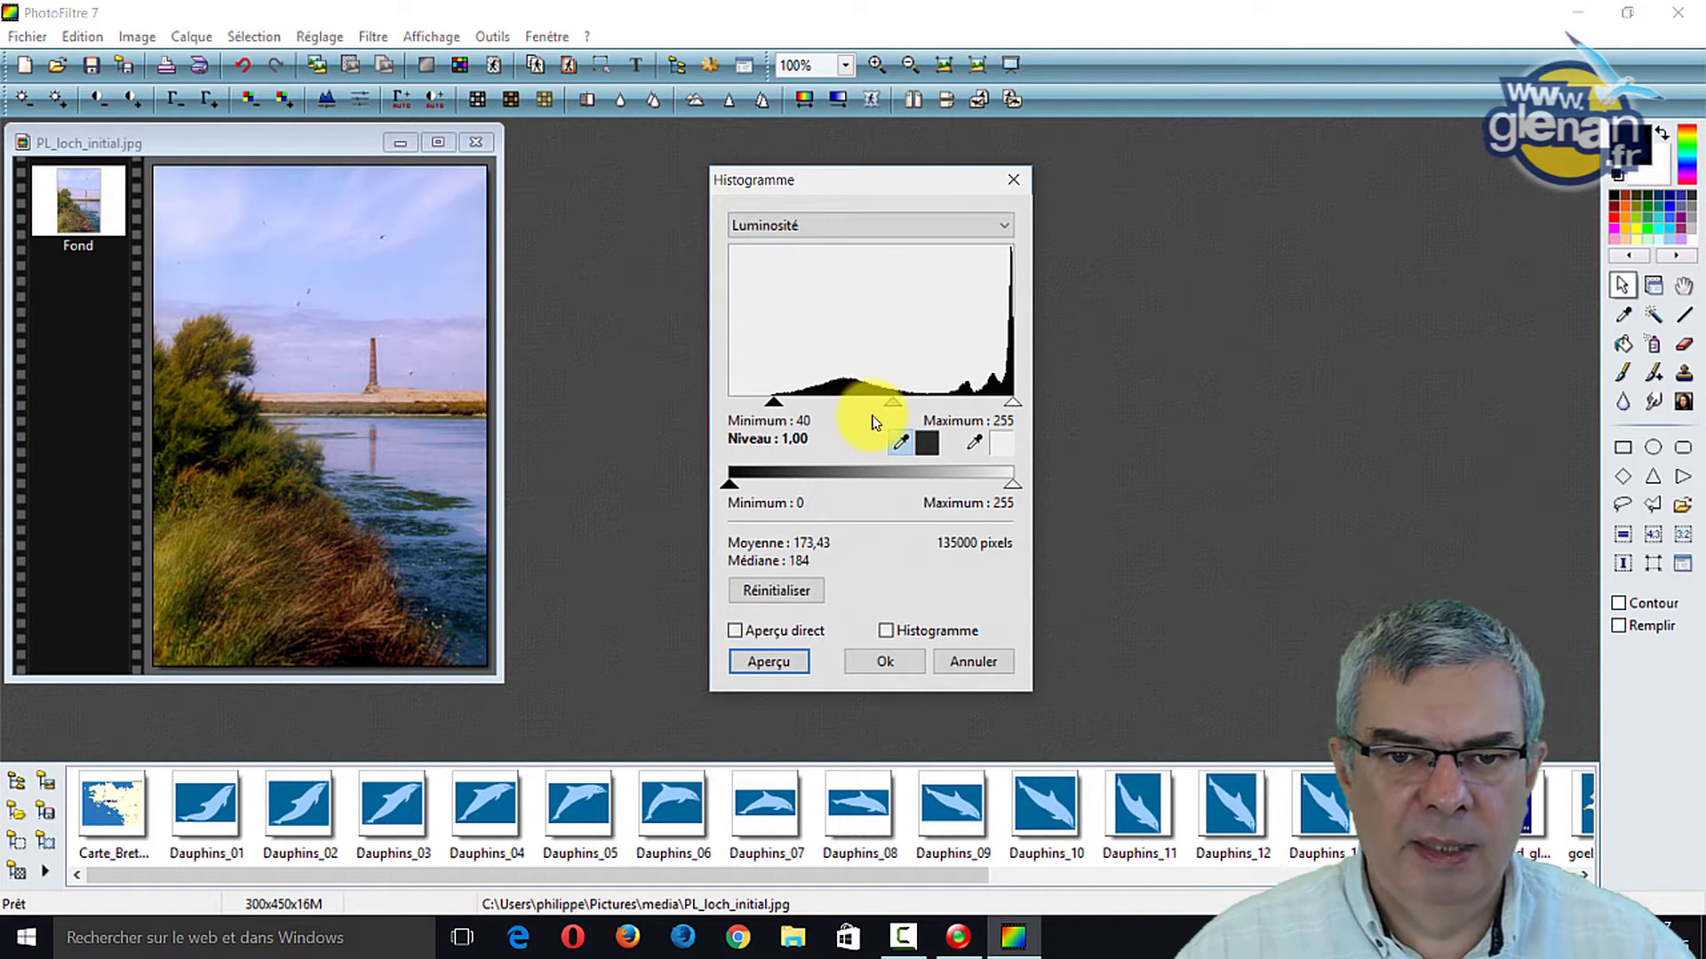
left_click_drag(773, 405, 770, 404)
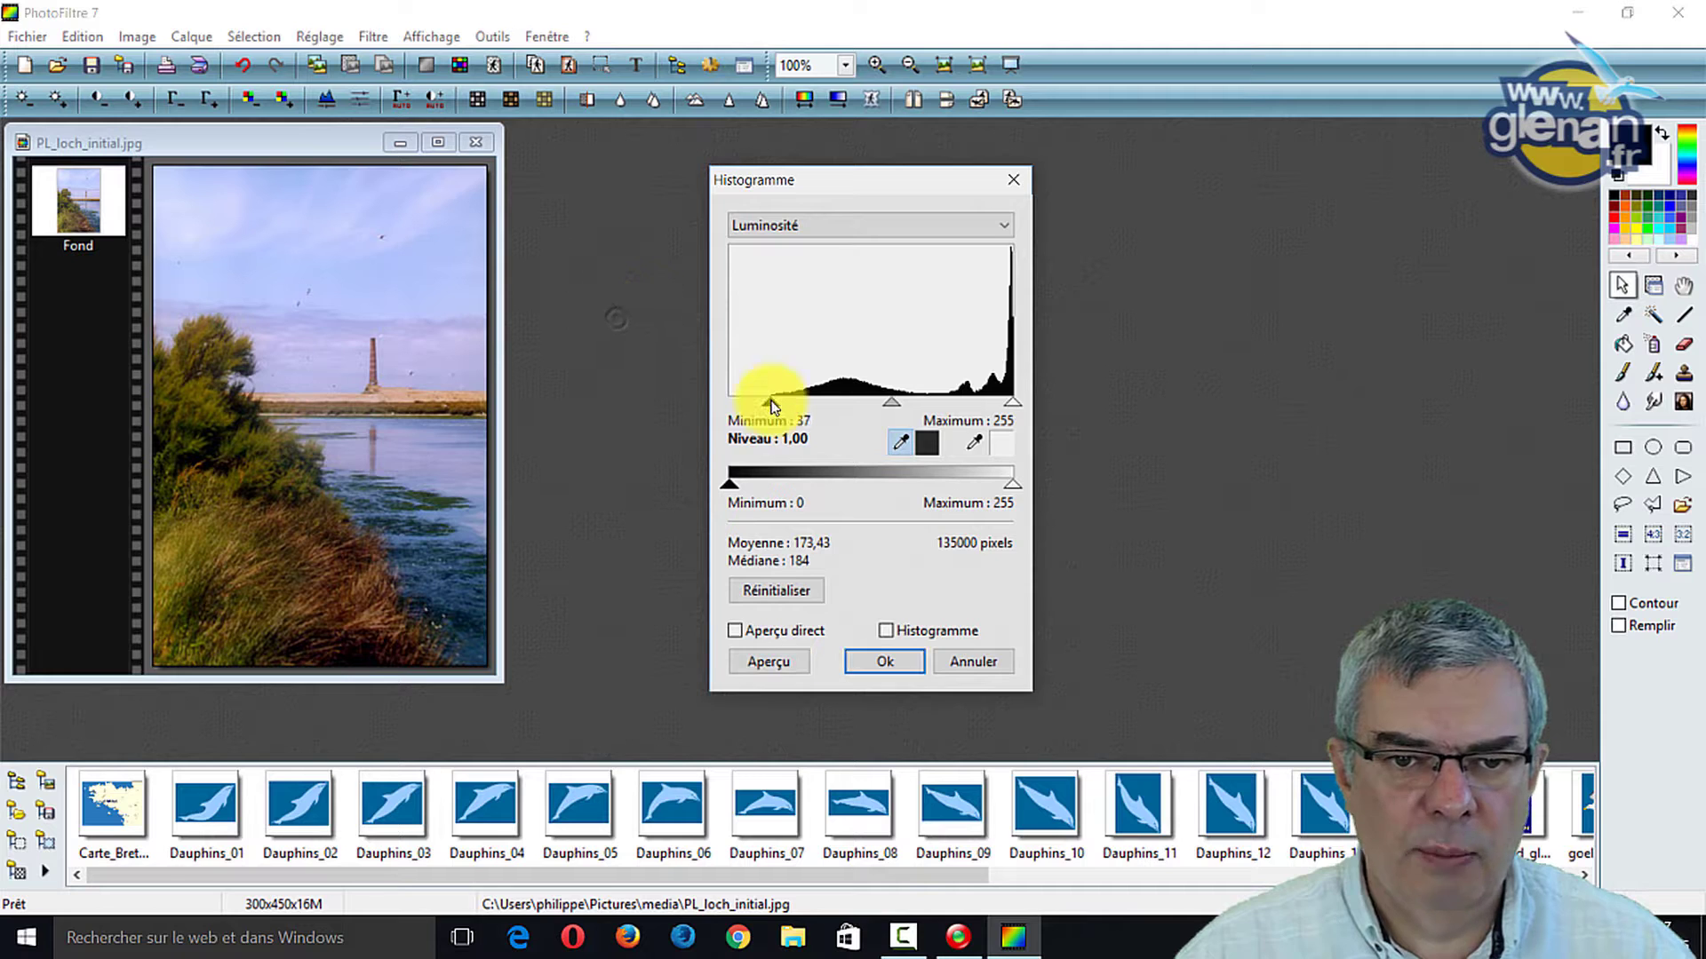
left_click(780, 668)
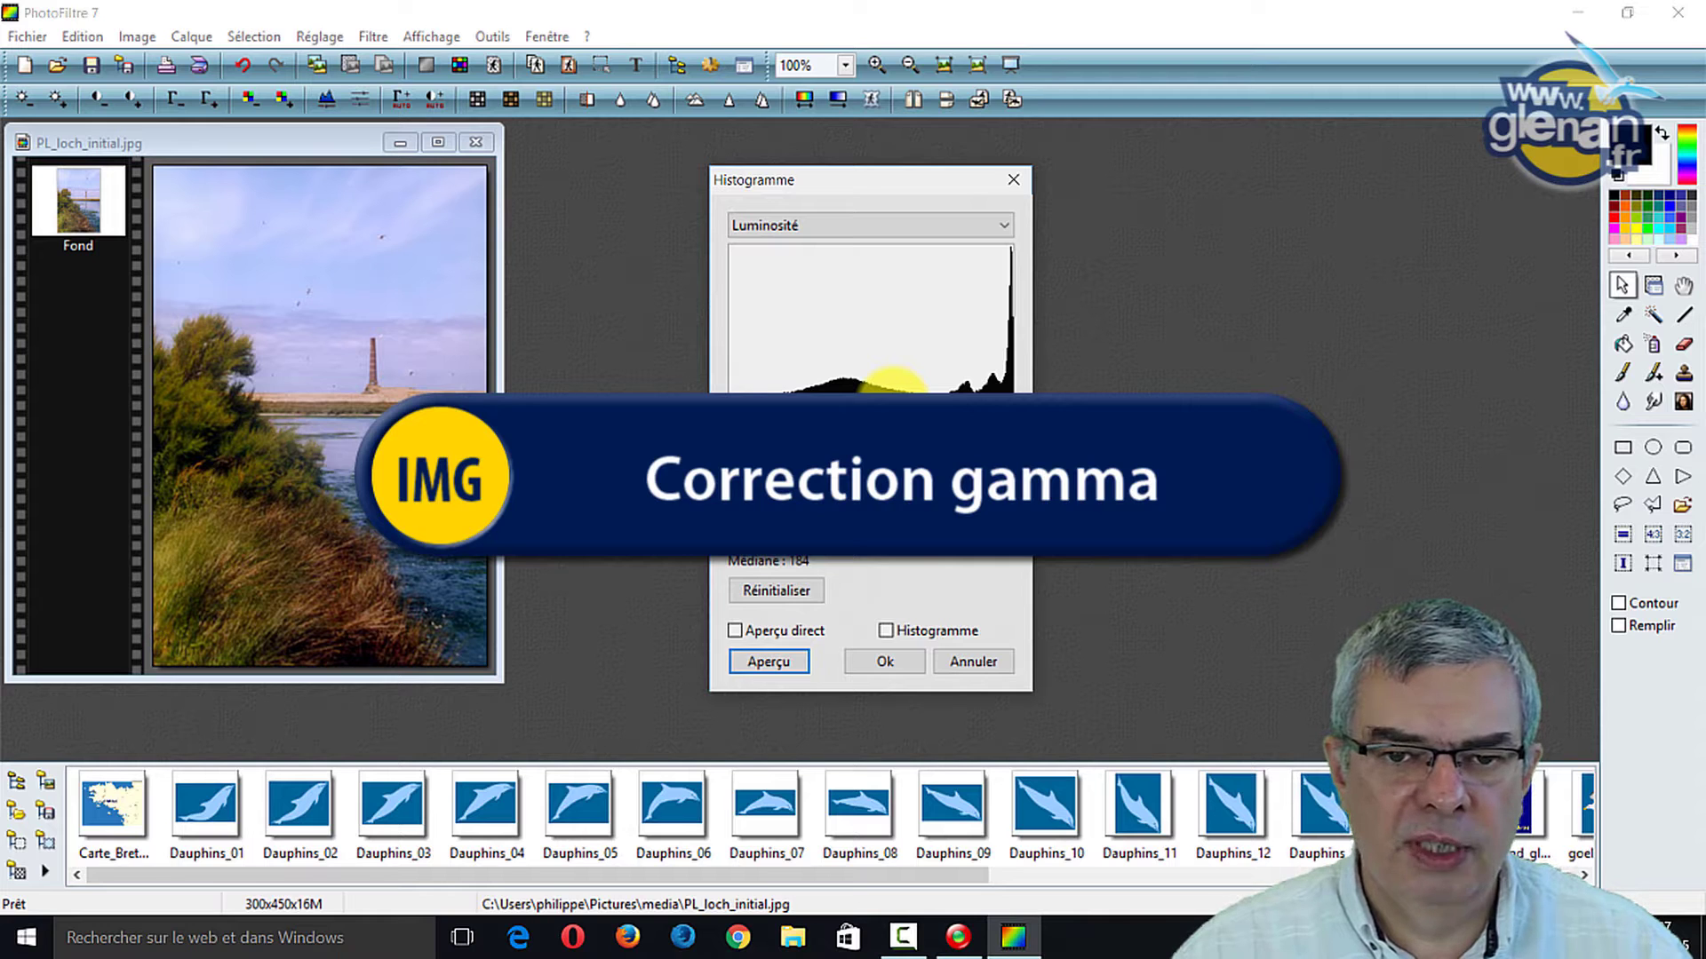
- Try histogram gamma levels of 0.67 and 1.60, previewing each on the photo
left_click(780, 668)
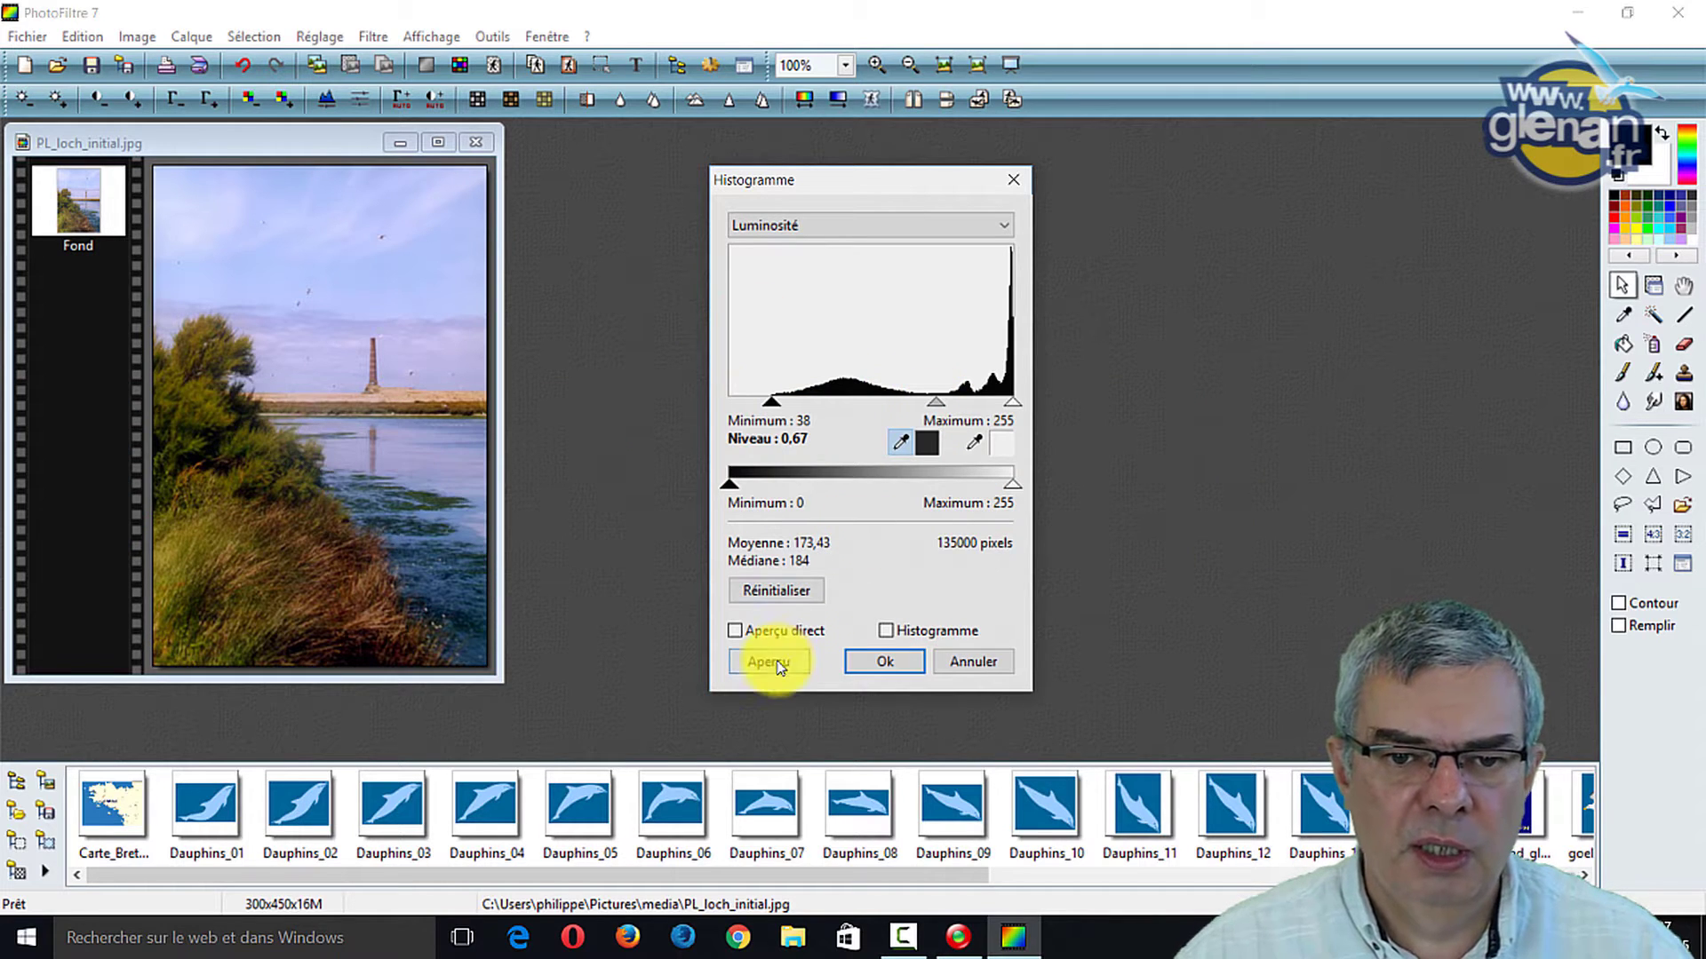
left_click(762, 658)
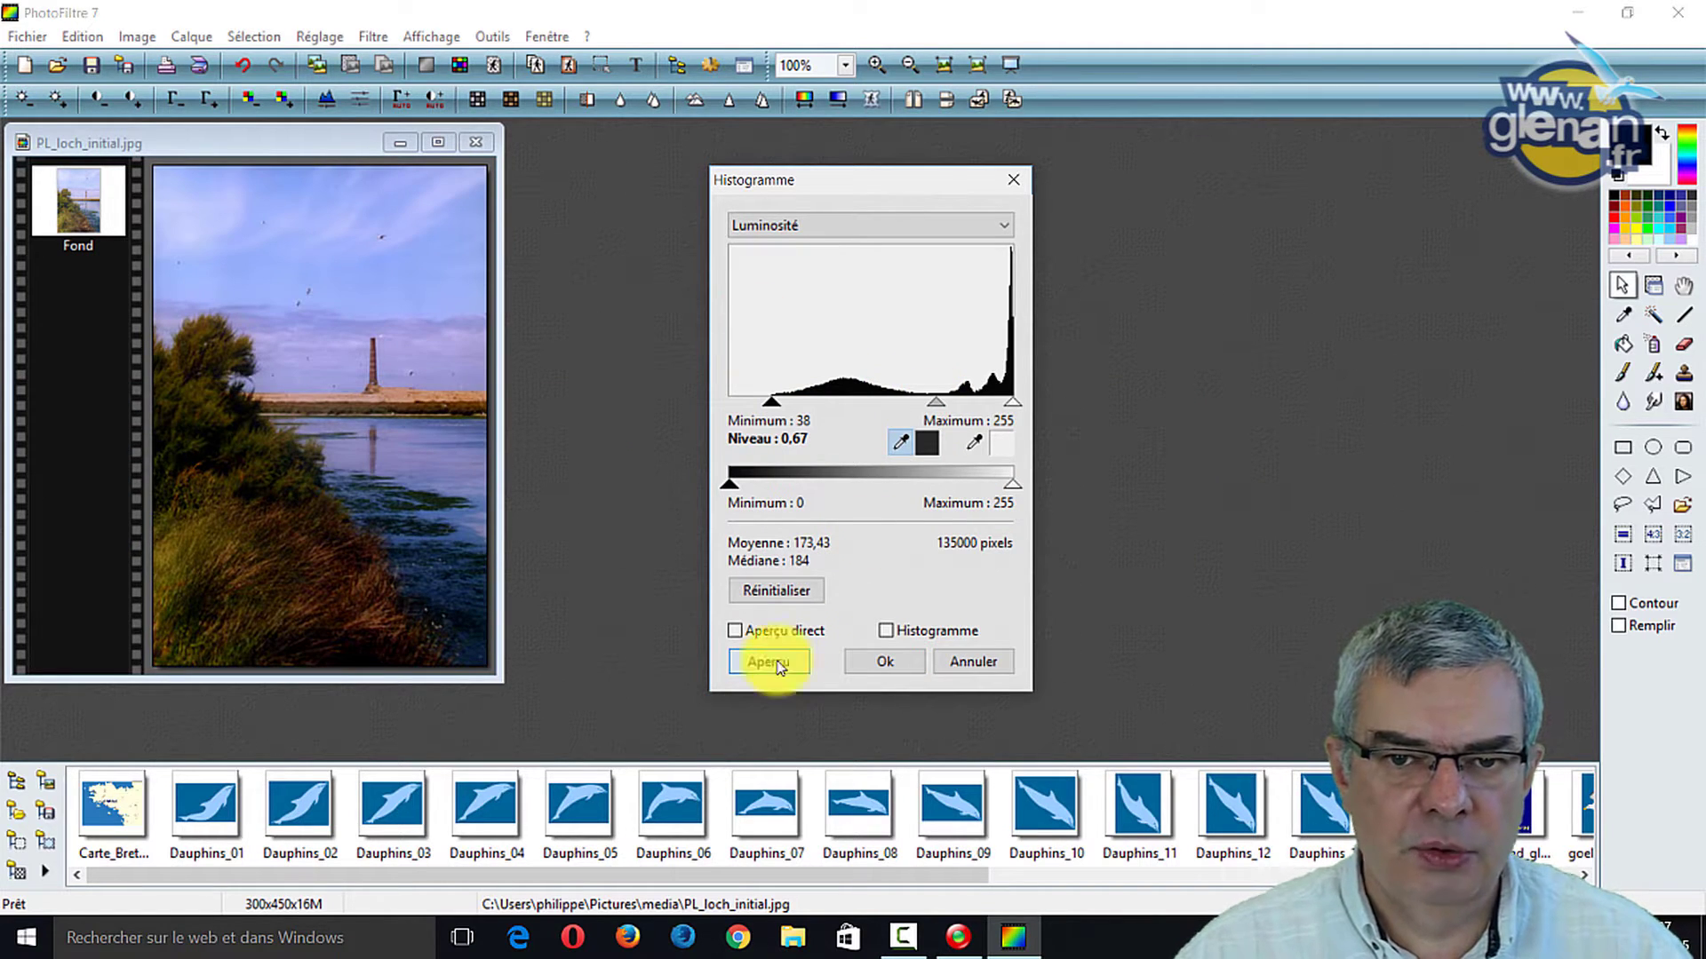
left_click(899, 441)
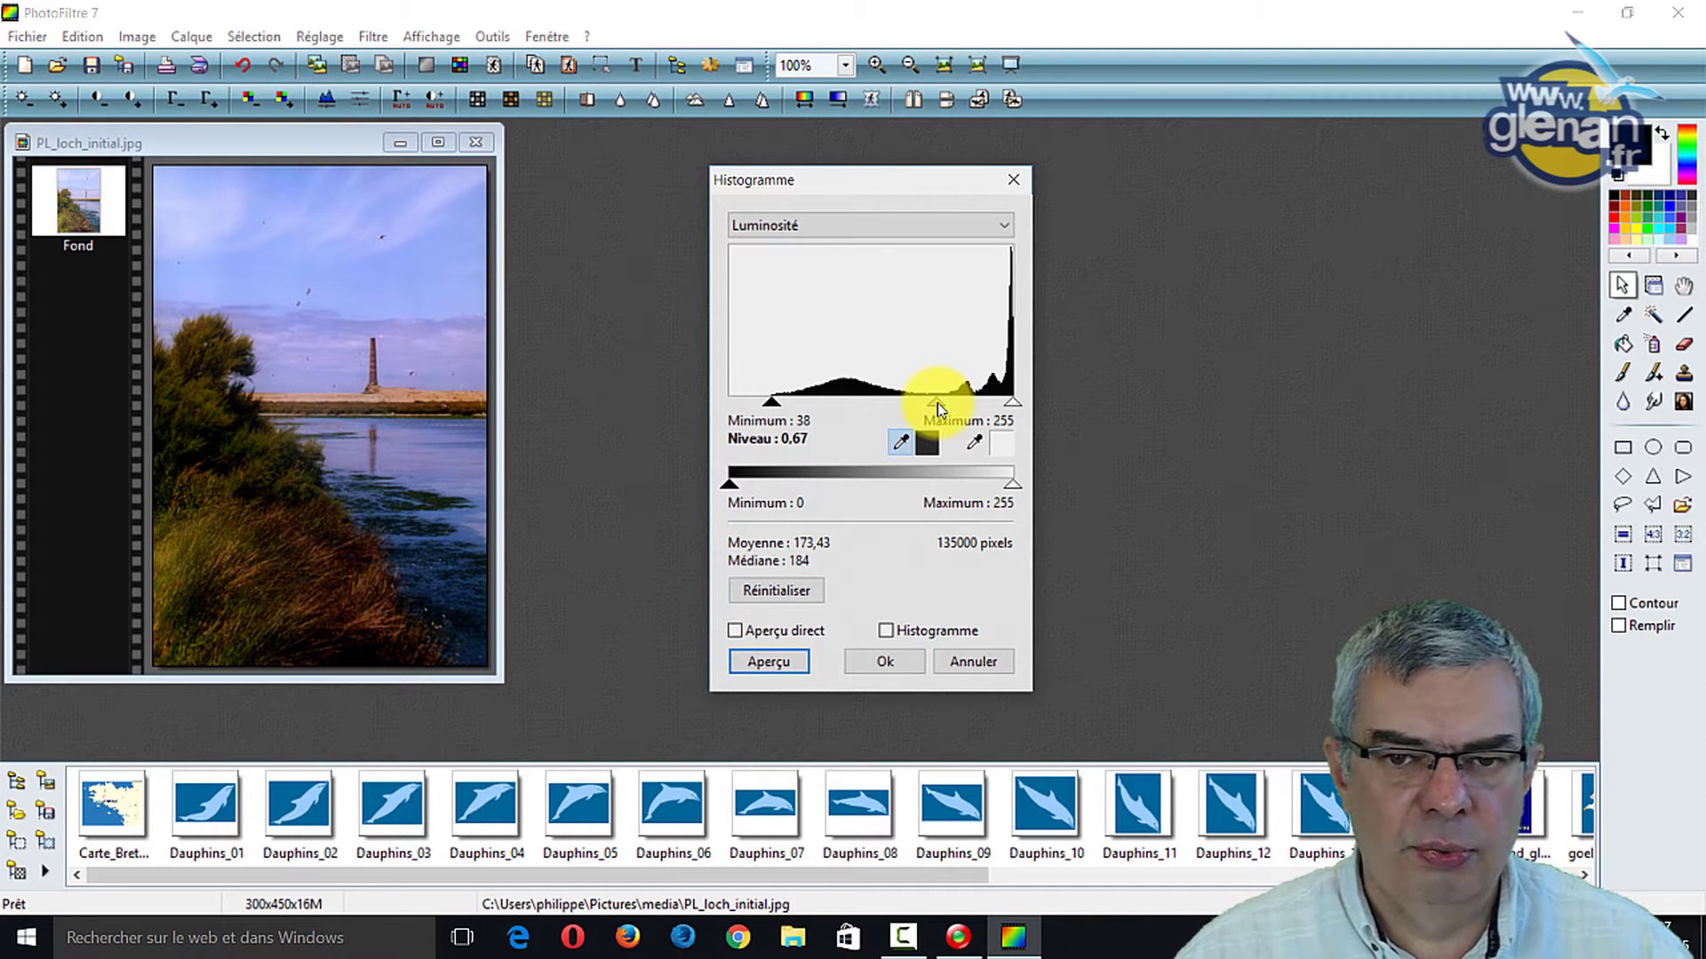
left_click_drag(936, 403, 866, 408)
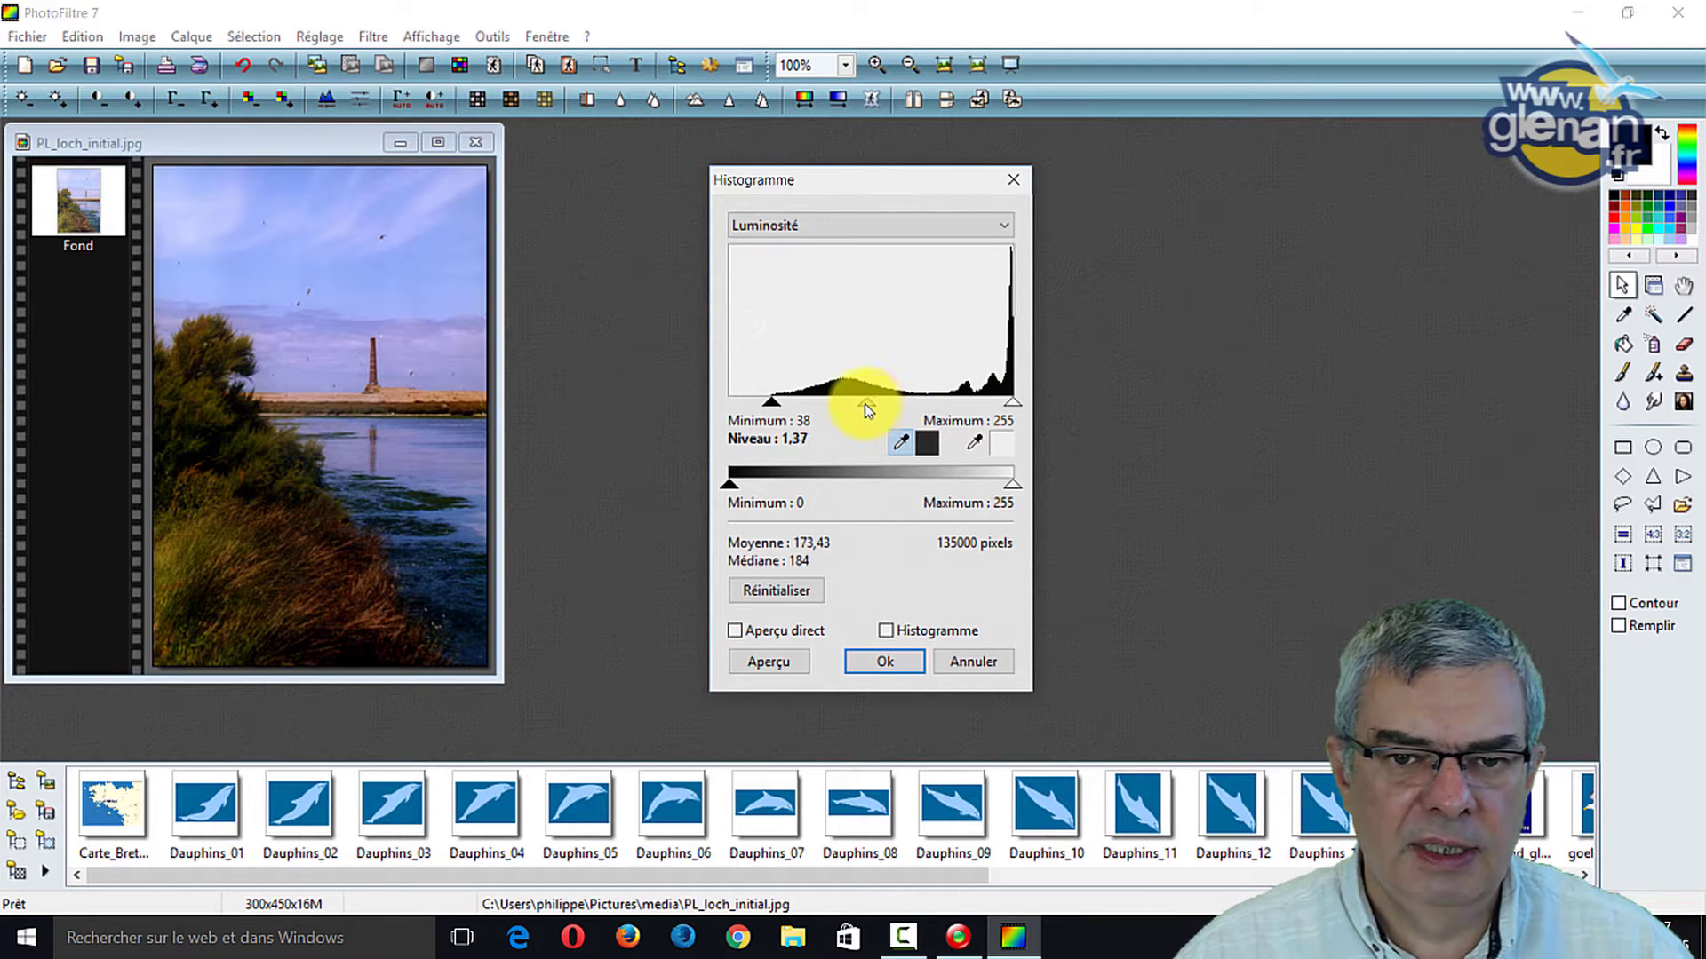
left_click(753, 659)
left_click(895, 440)
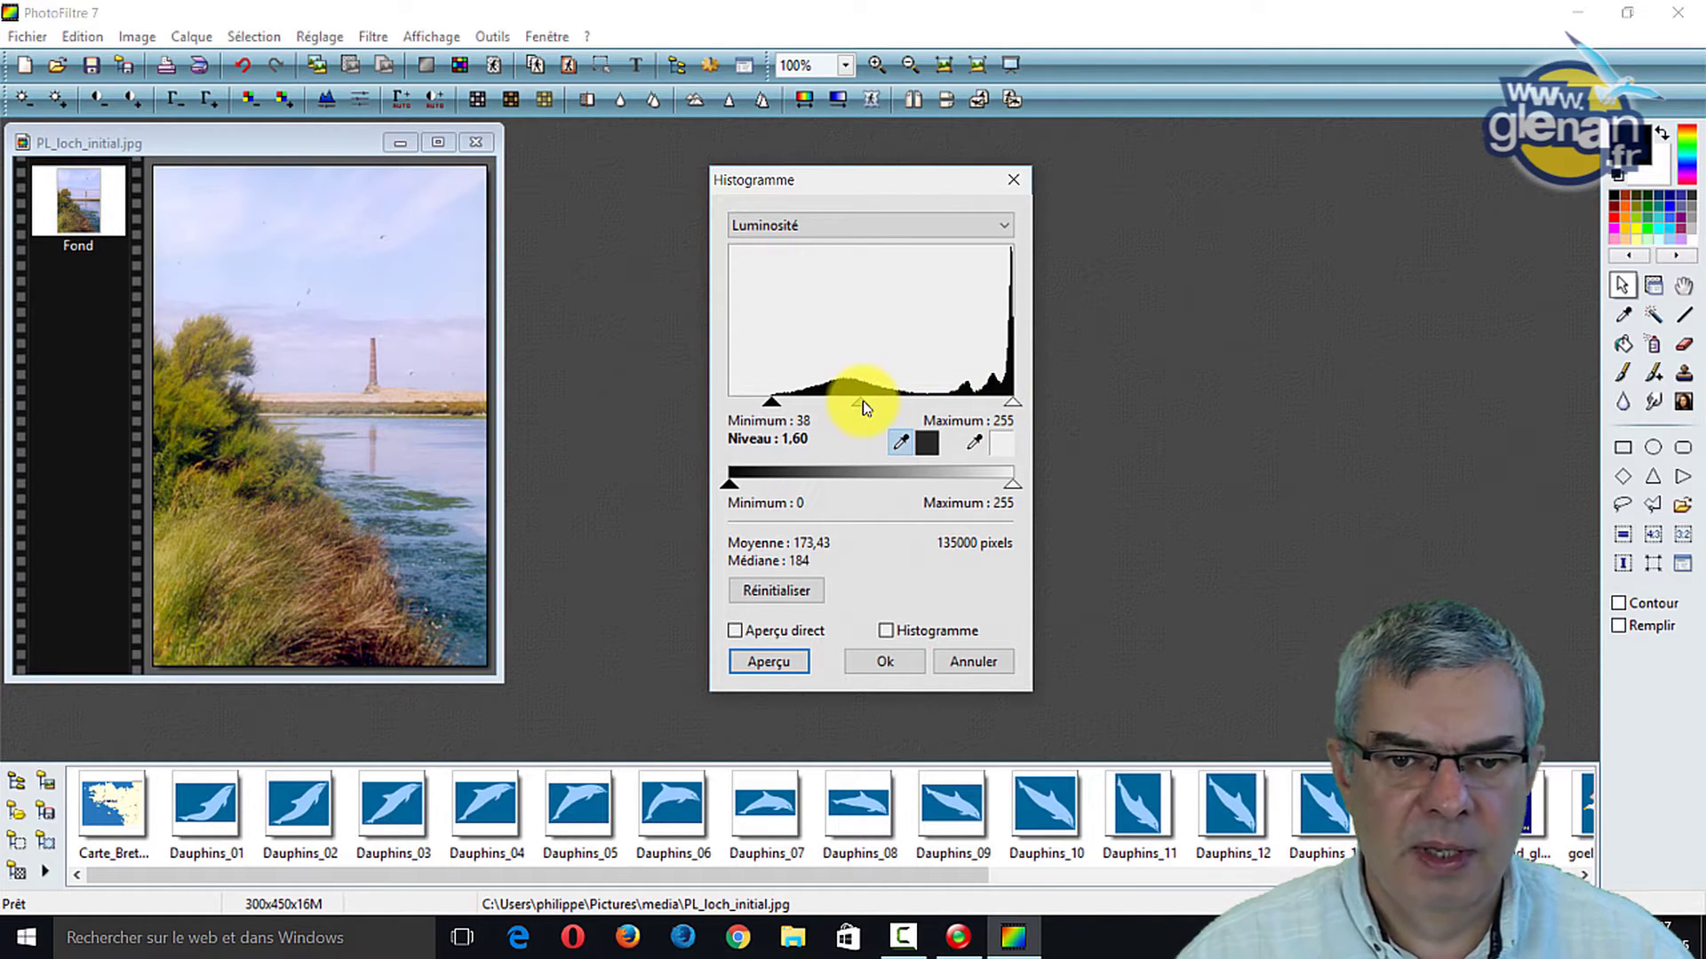
- Set the histogram's gamma level to 1.01 and preview the correction on the photo
left_click_drag(862, 407, 884, 406)
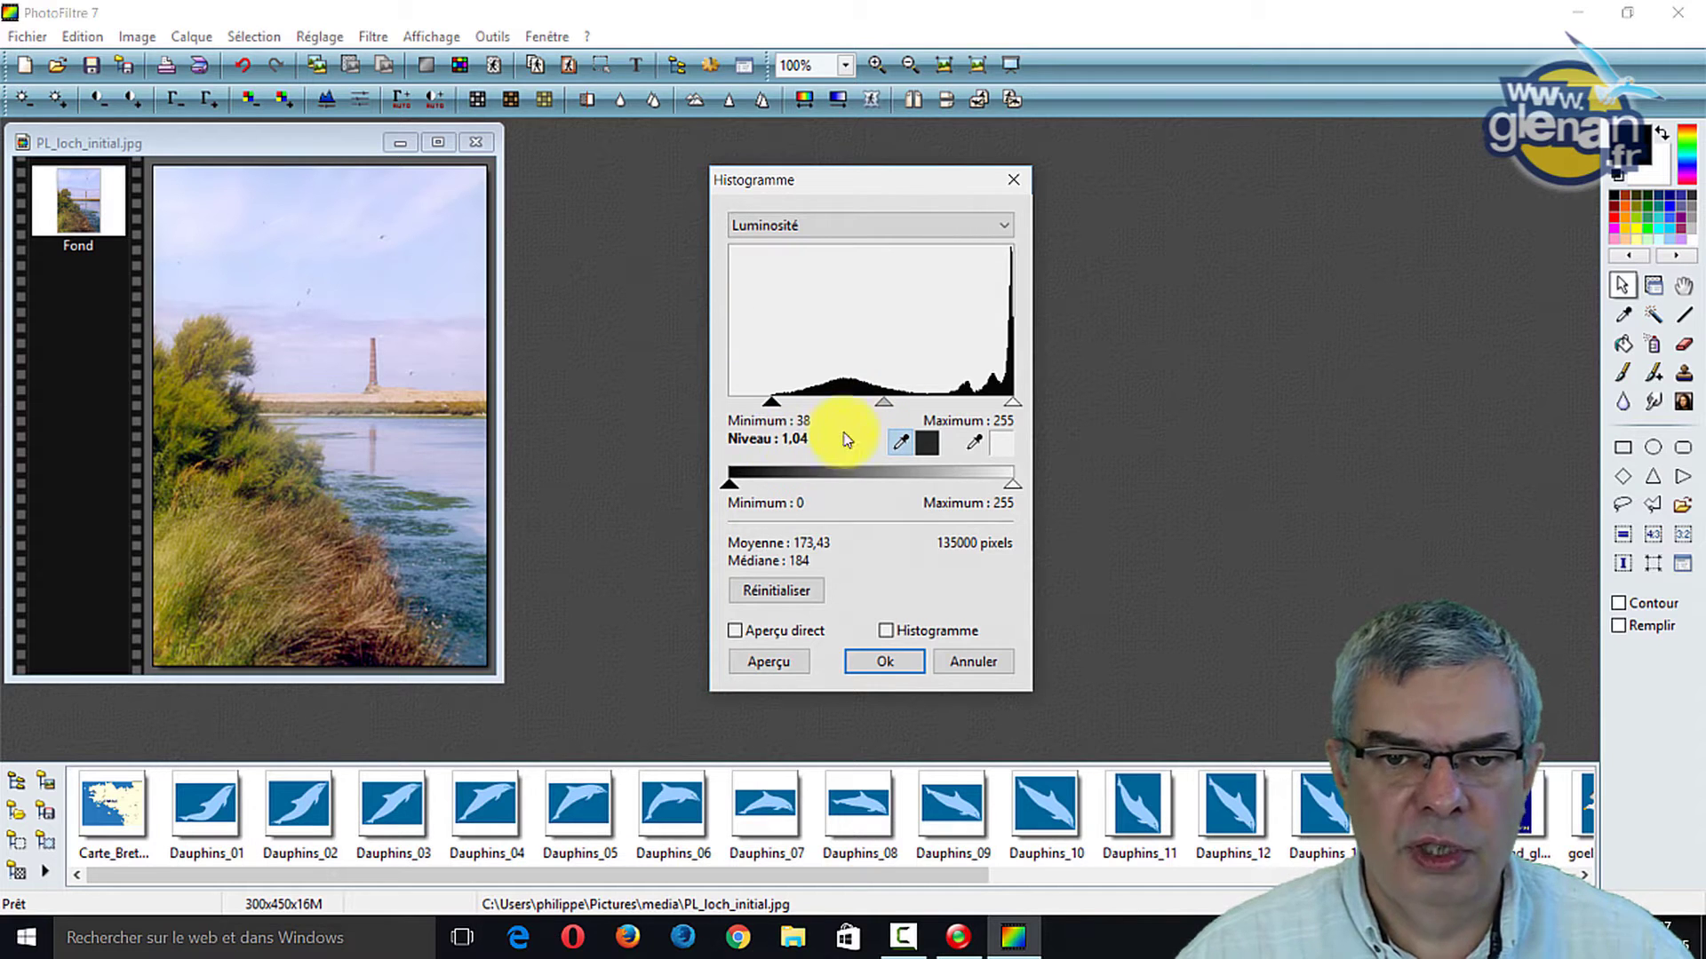
left_click_drag(891, 411, 885, 407)
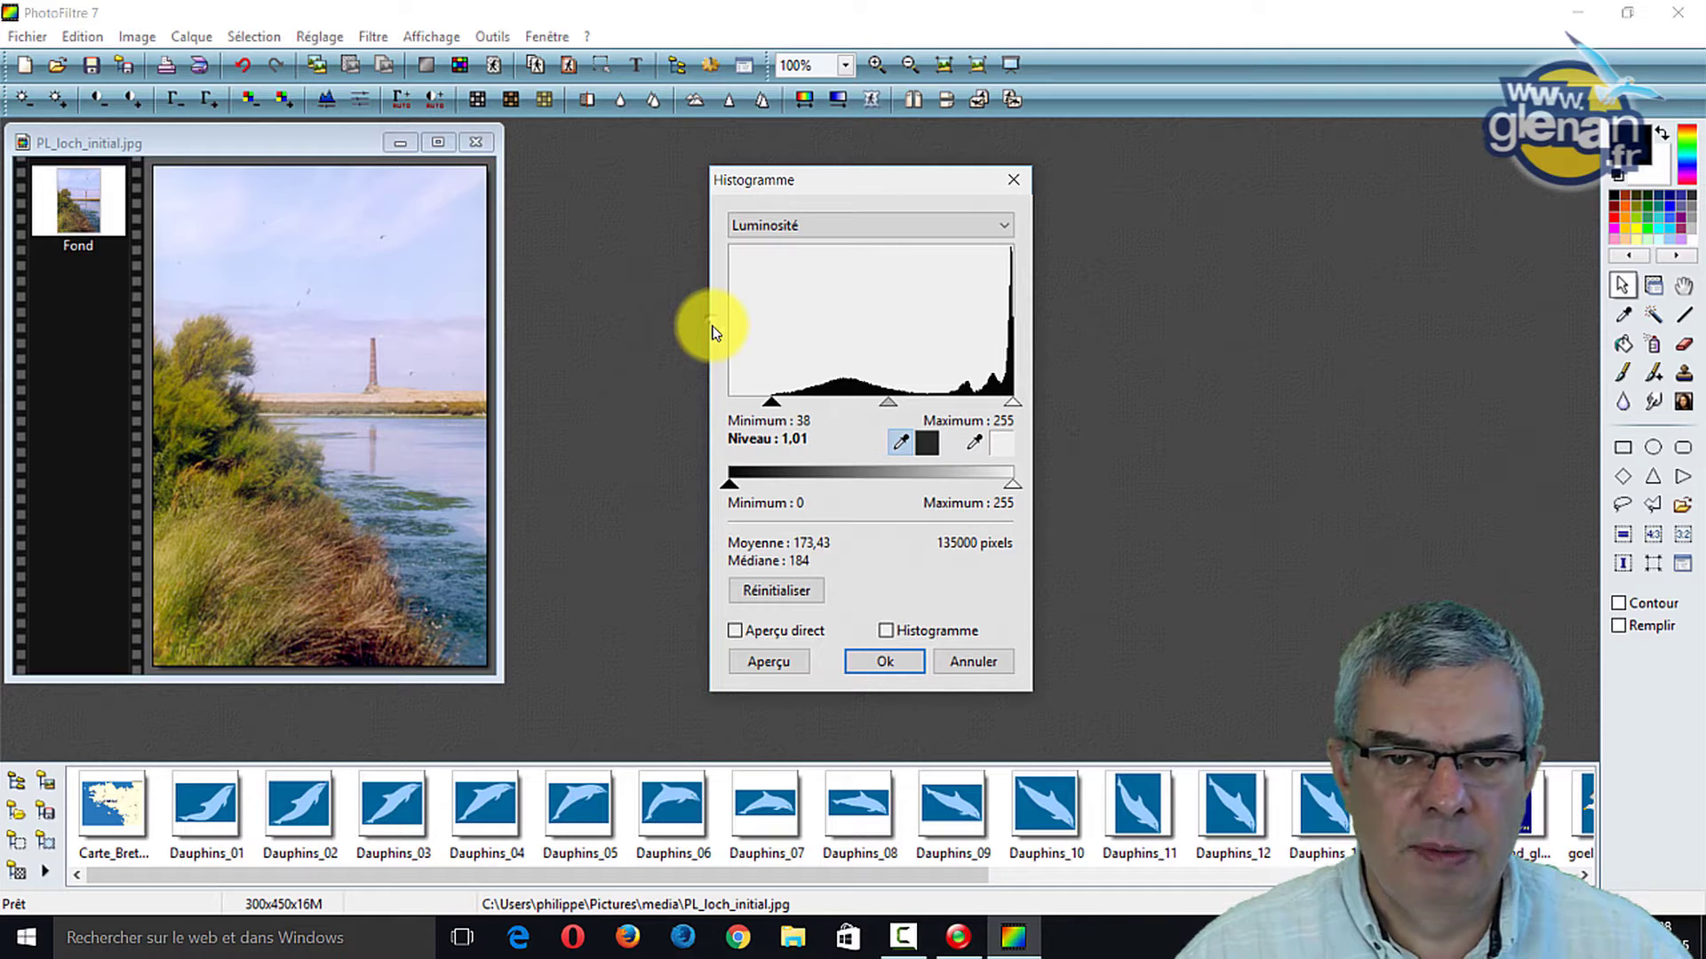
left_click(765, 663)
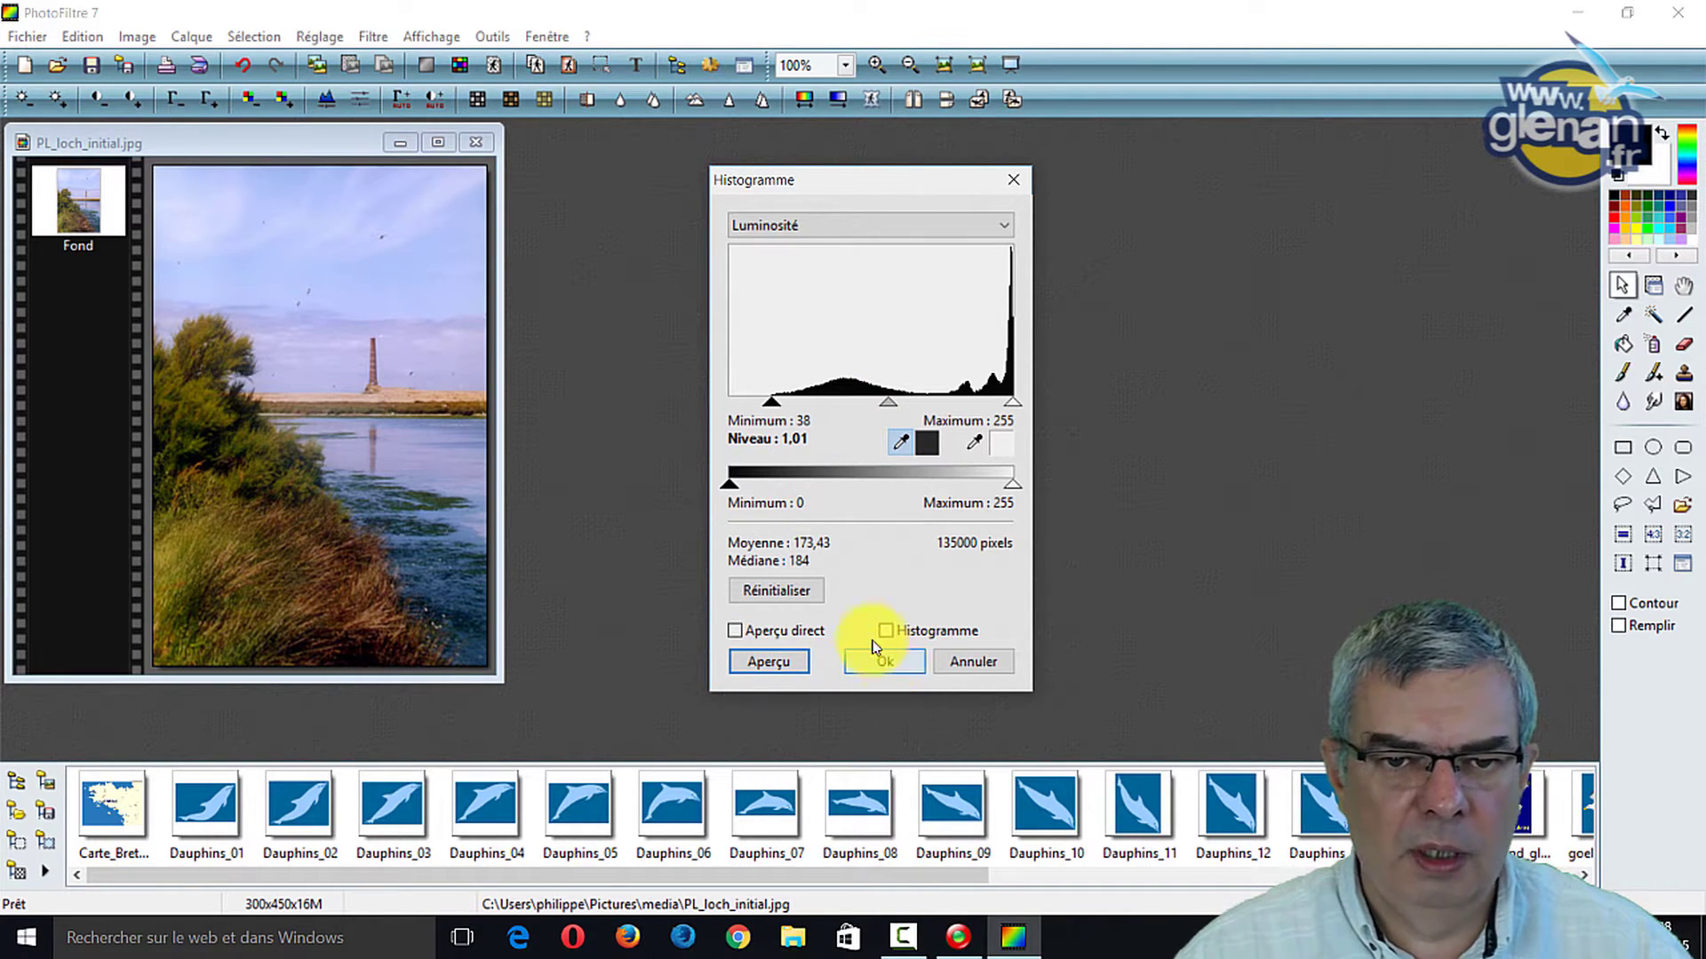
- Apply the luminosity histogram correction to the photo
left_click(883, 661)
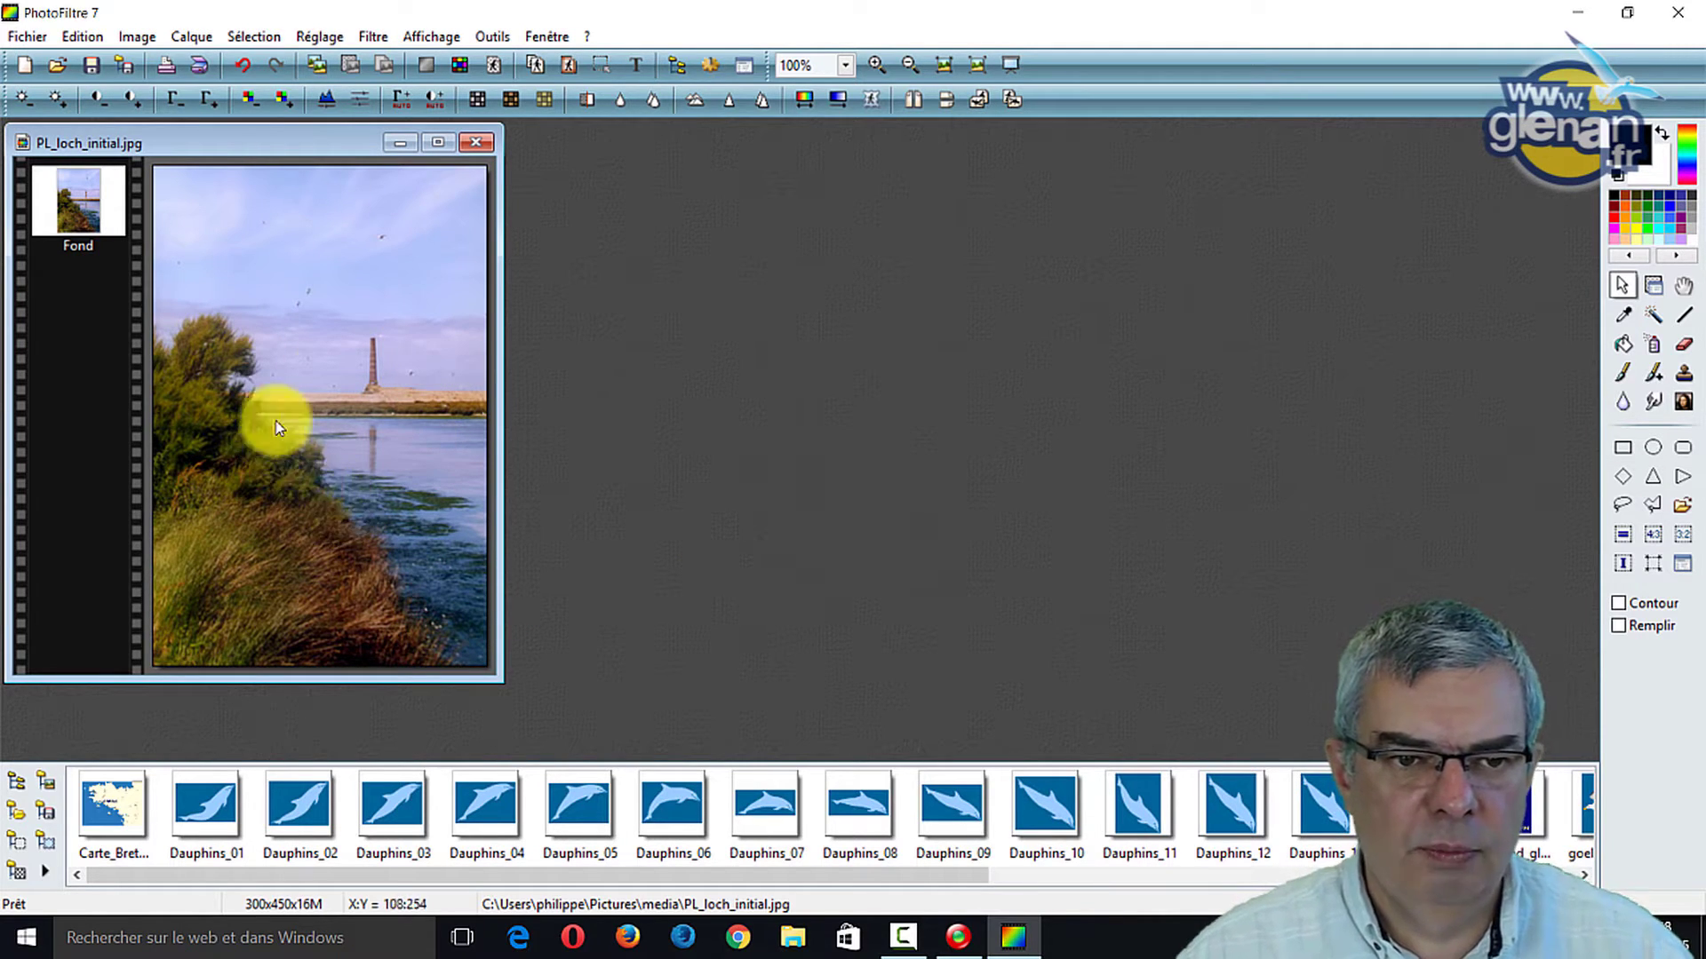
- Examine the Levels adjustment options for the photo's dark, mid and light tones, leaving the image as it is
left_click(322, 38)
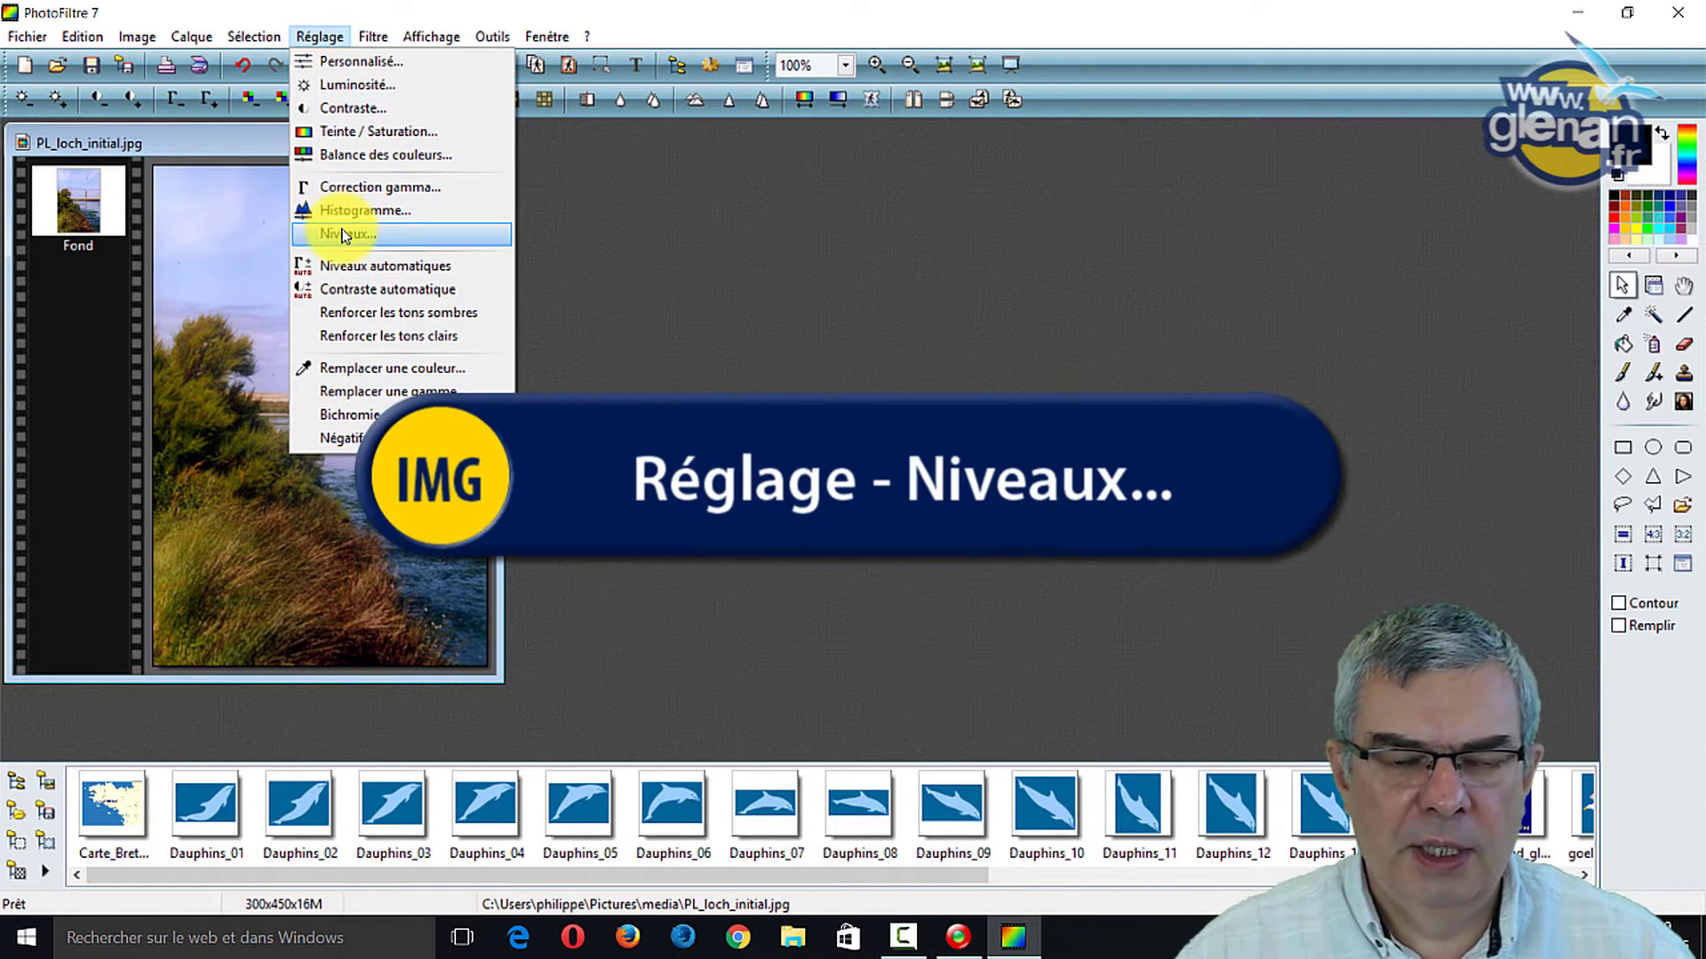
left_click(344, 235)
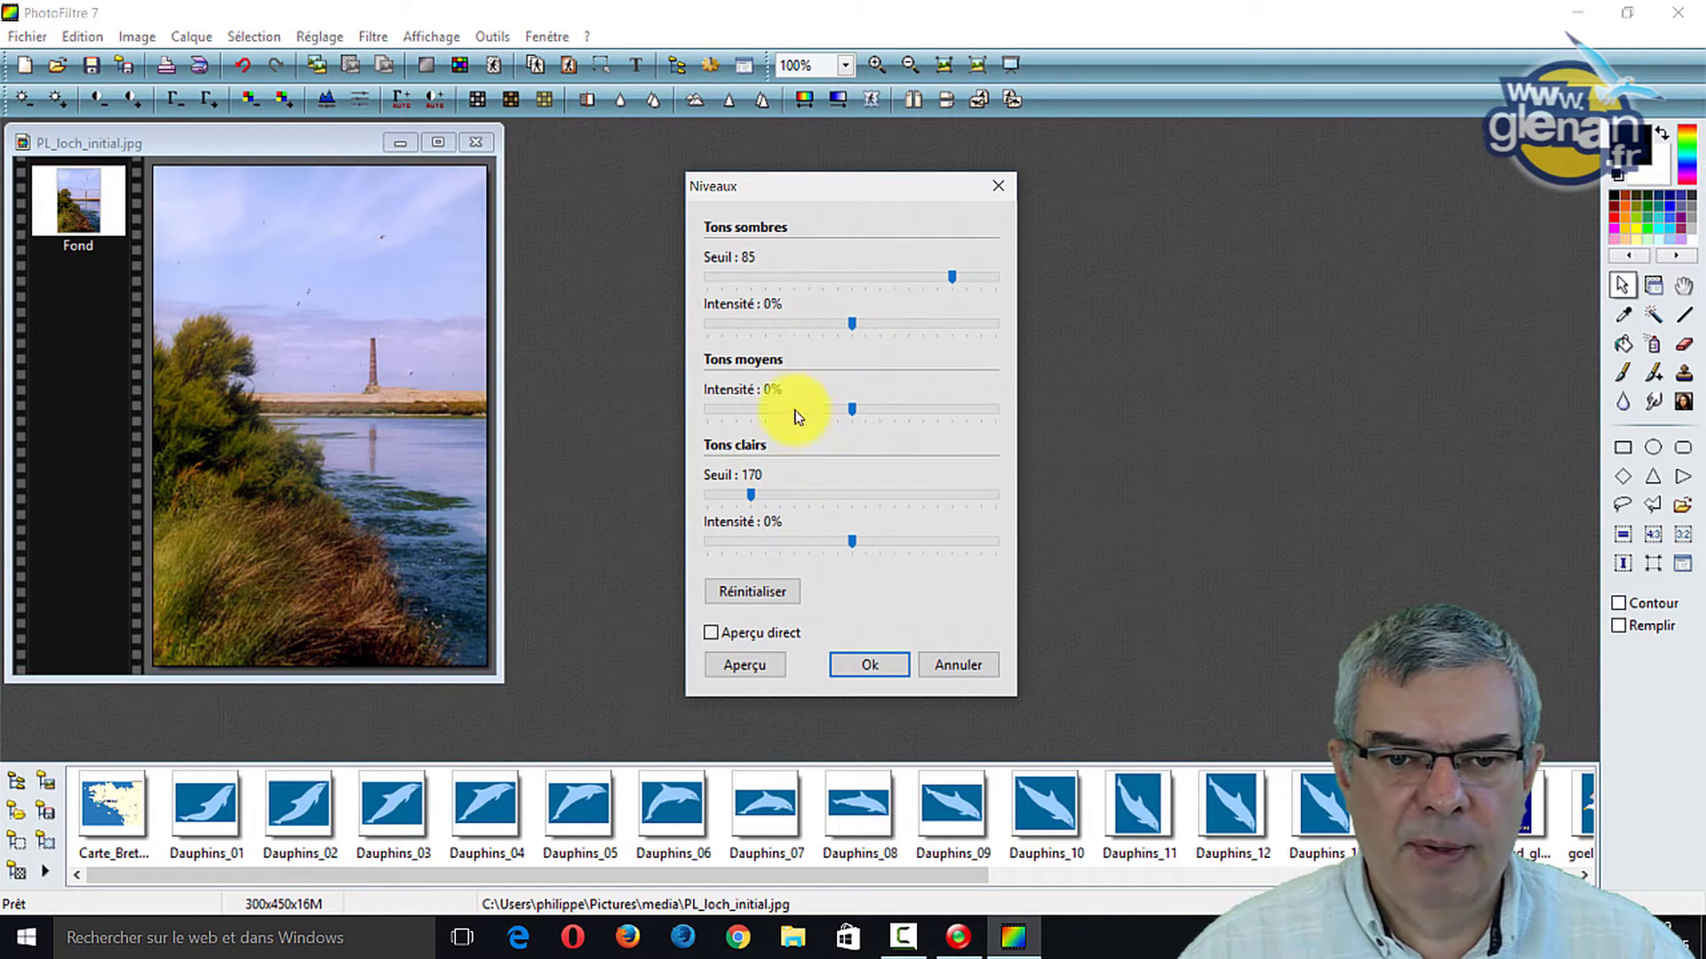
left_click(959, 666)
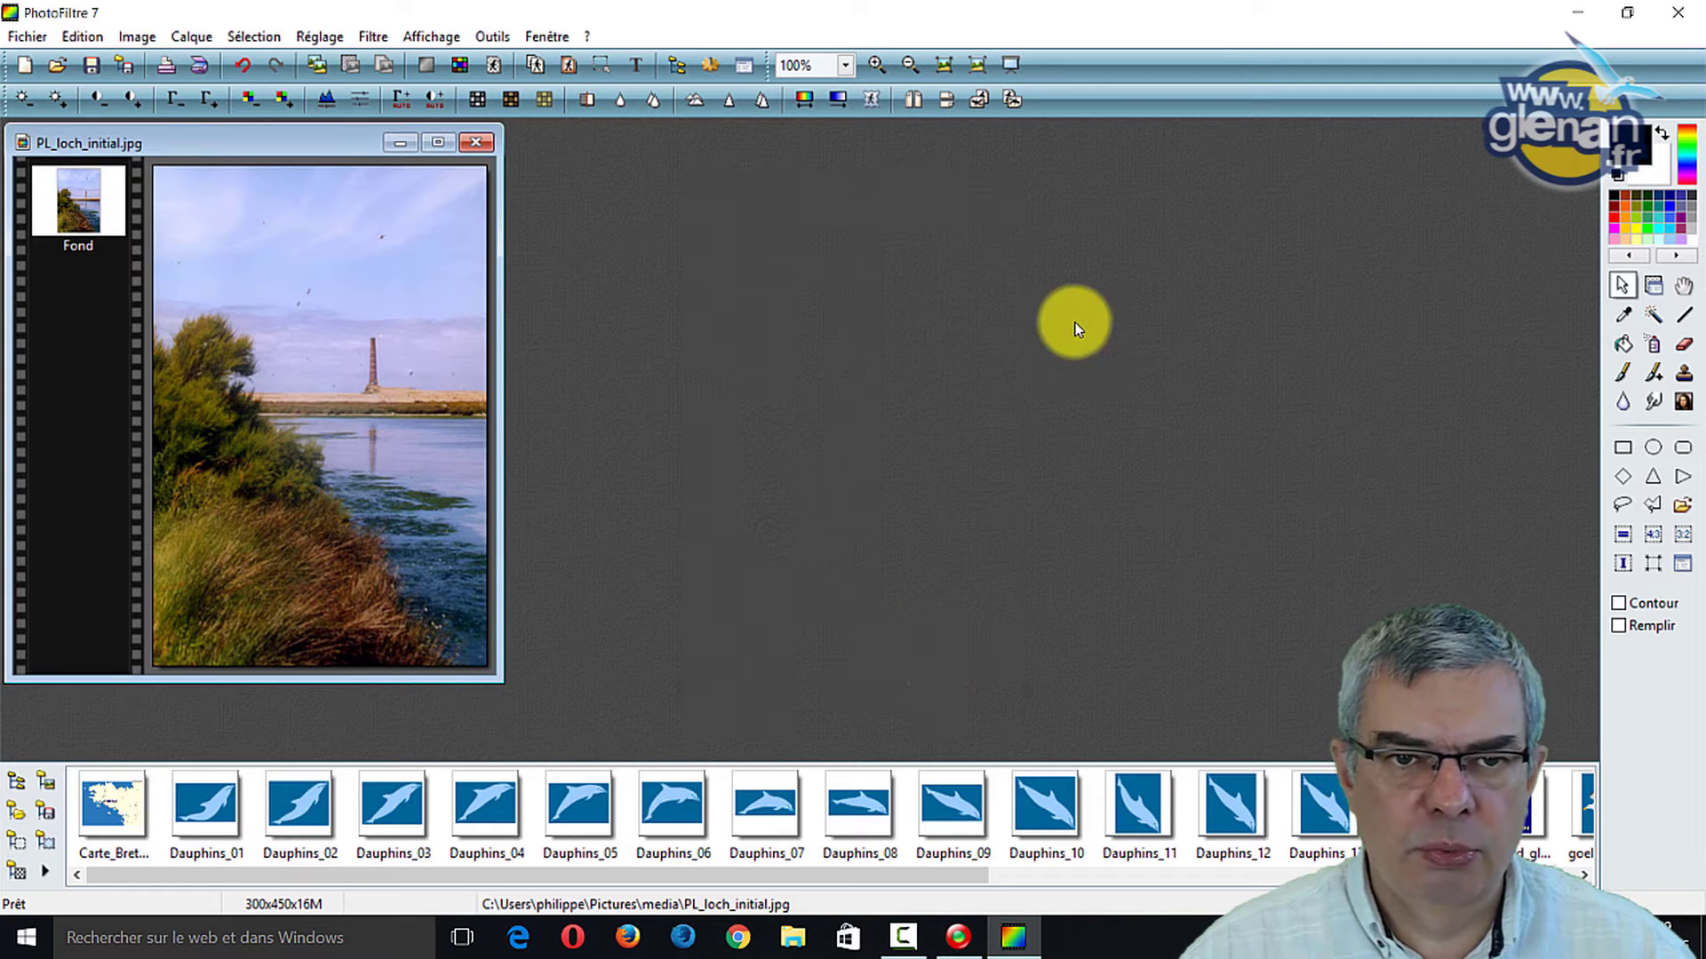
- Try gamma correction levels of 1.51 and 0.57, previewing each on the photo
left_click(313, 36)
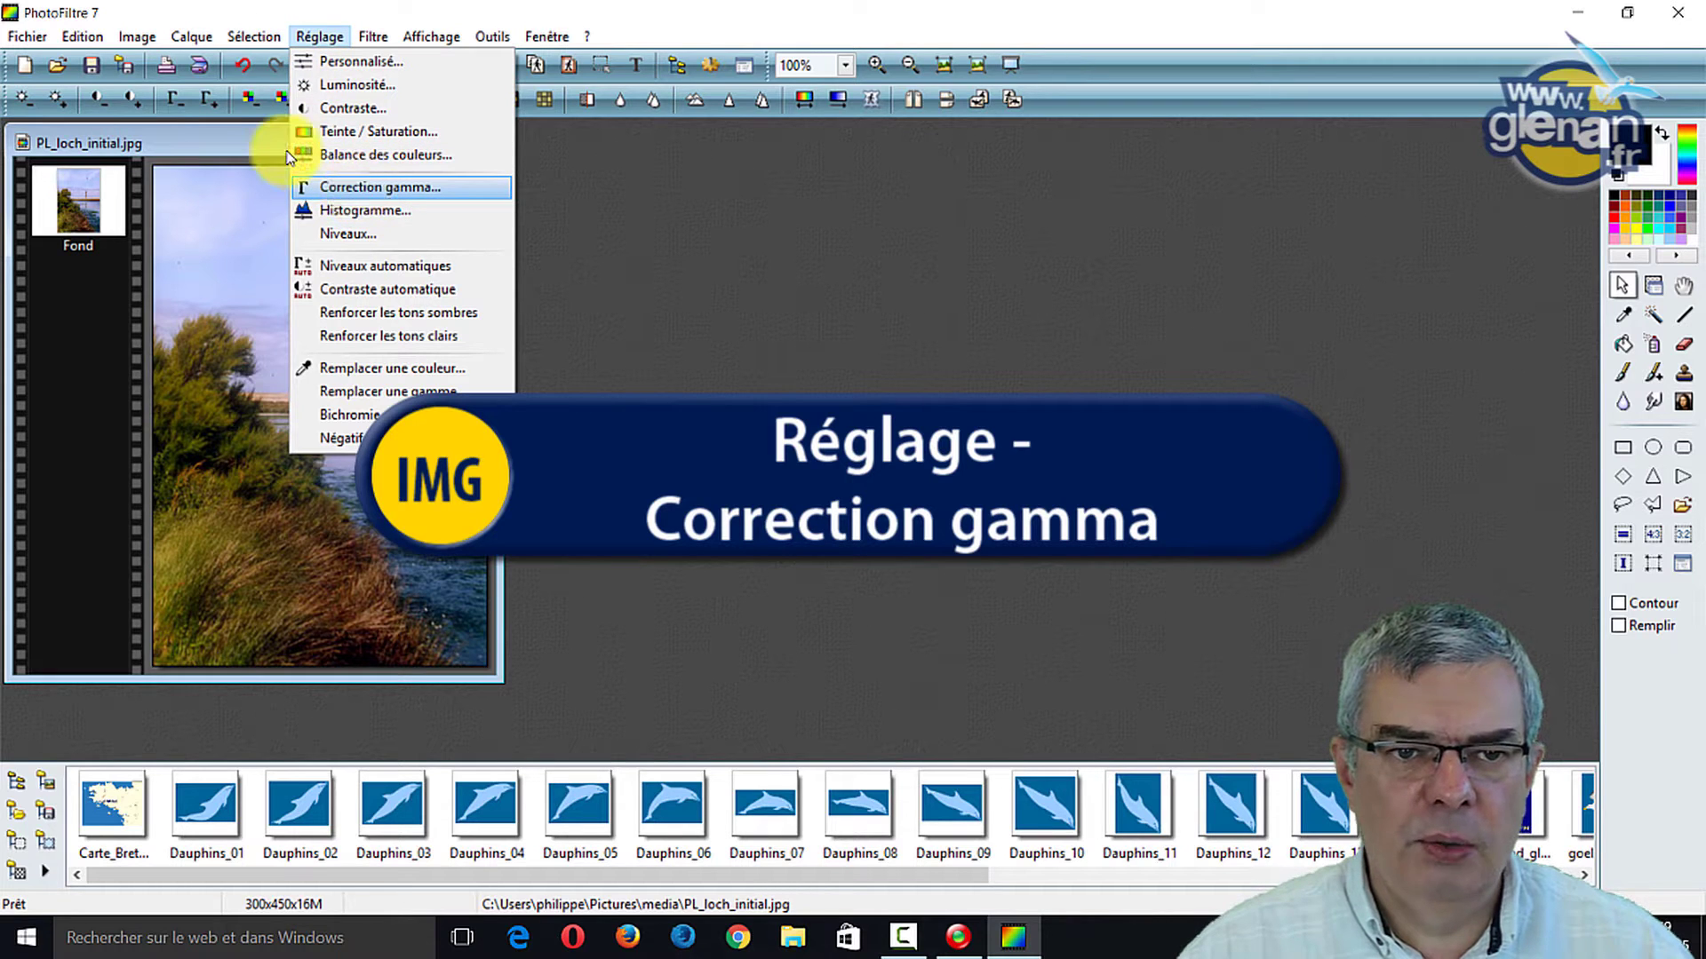
key("Return")
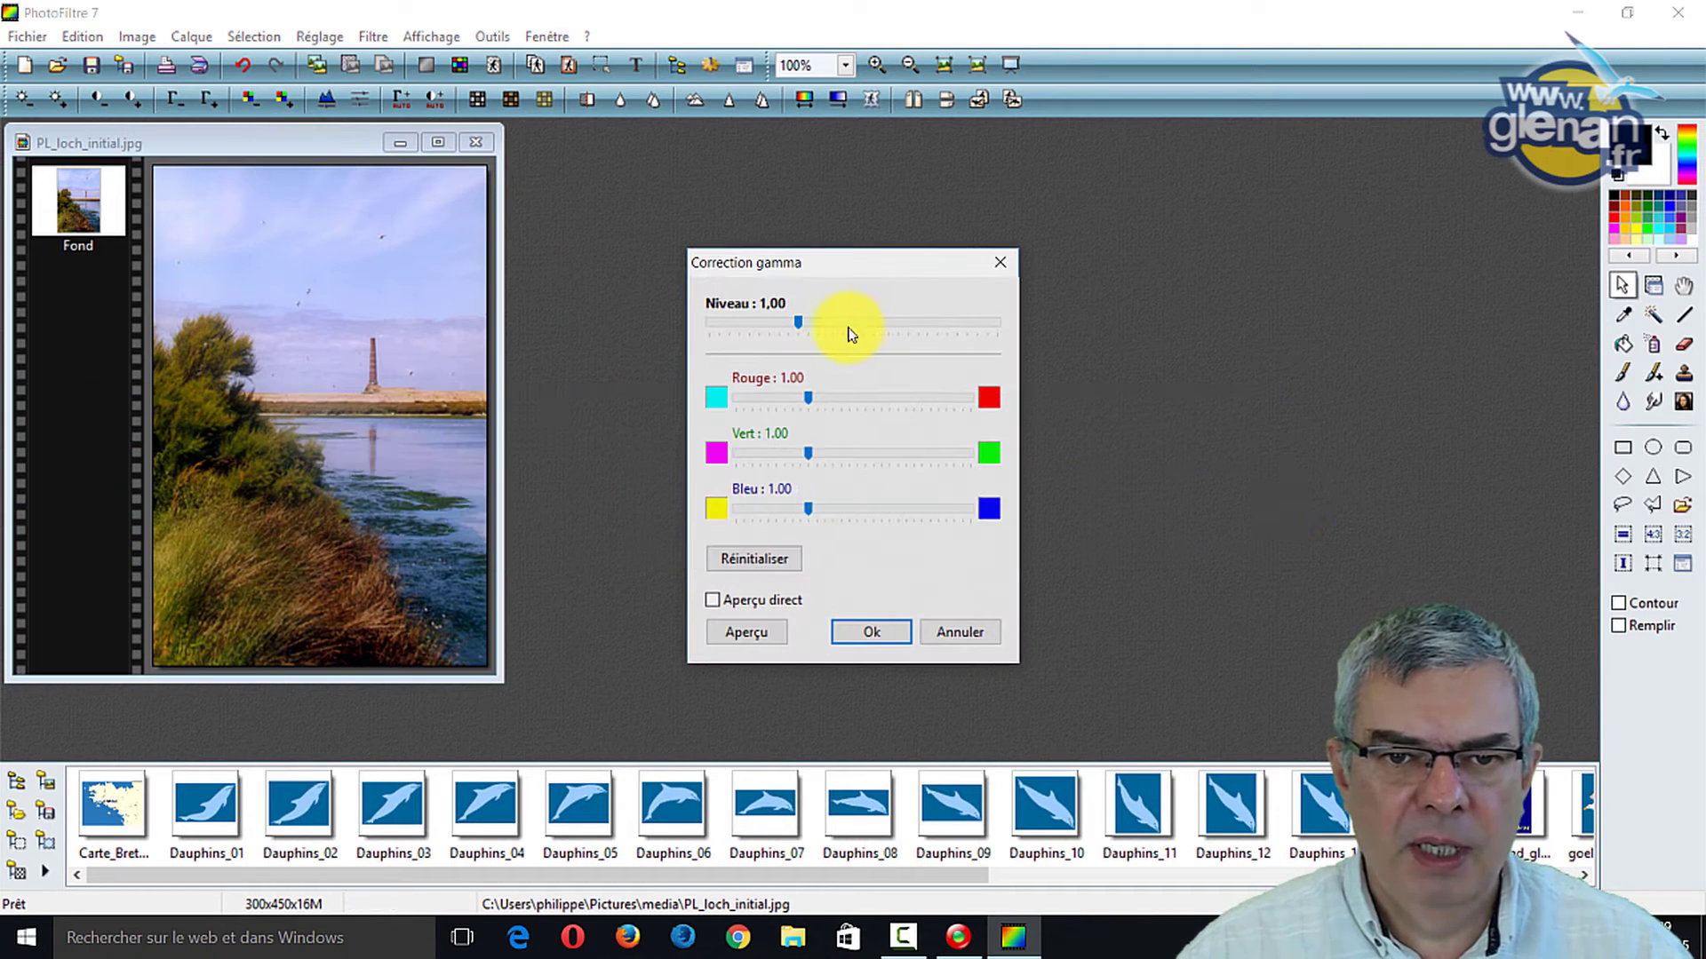
left_click_drag(844, 271, 866, 255)
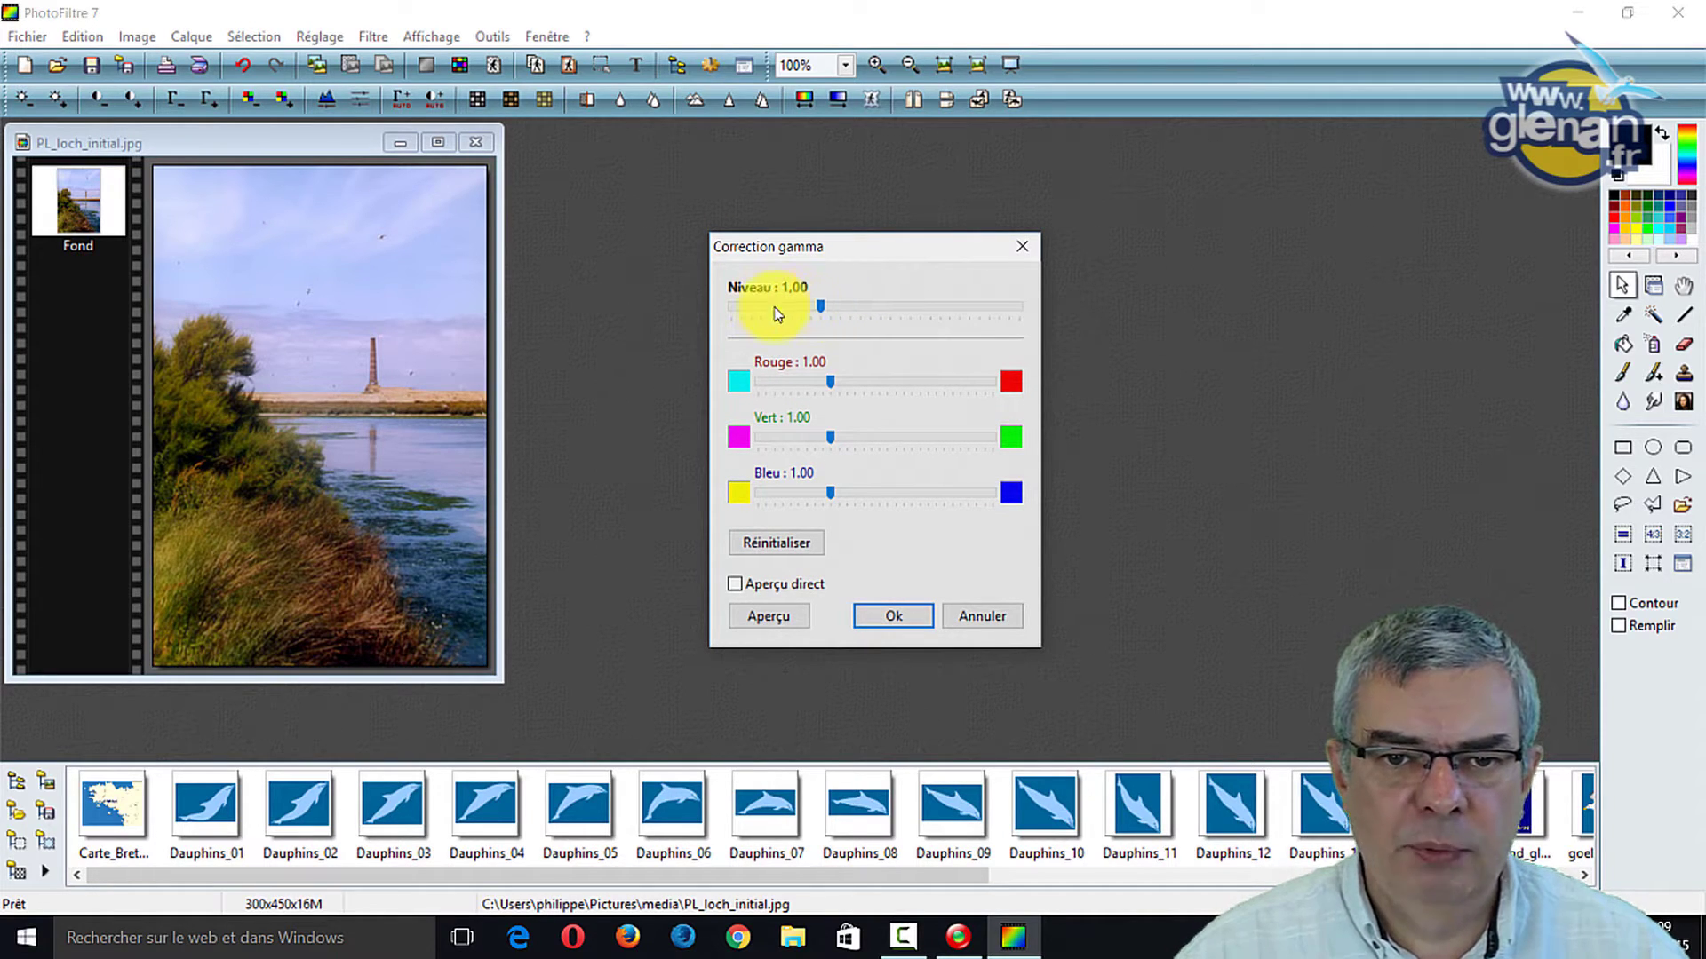
left_click_drag(820, 307, 871, 310)
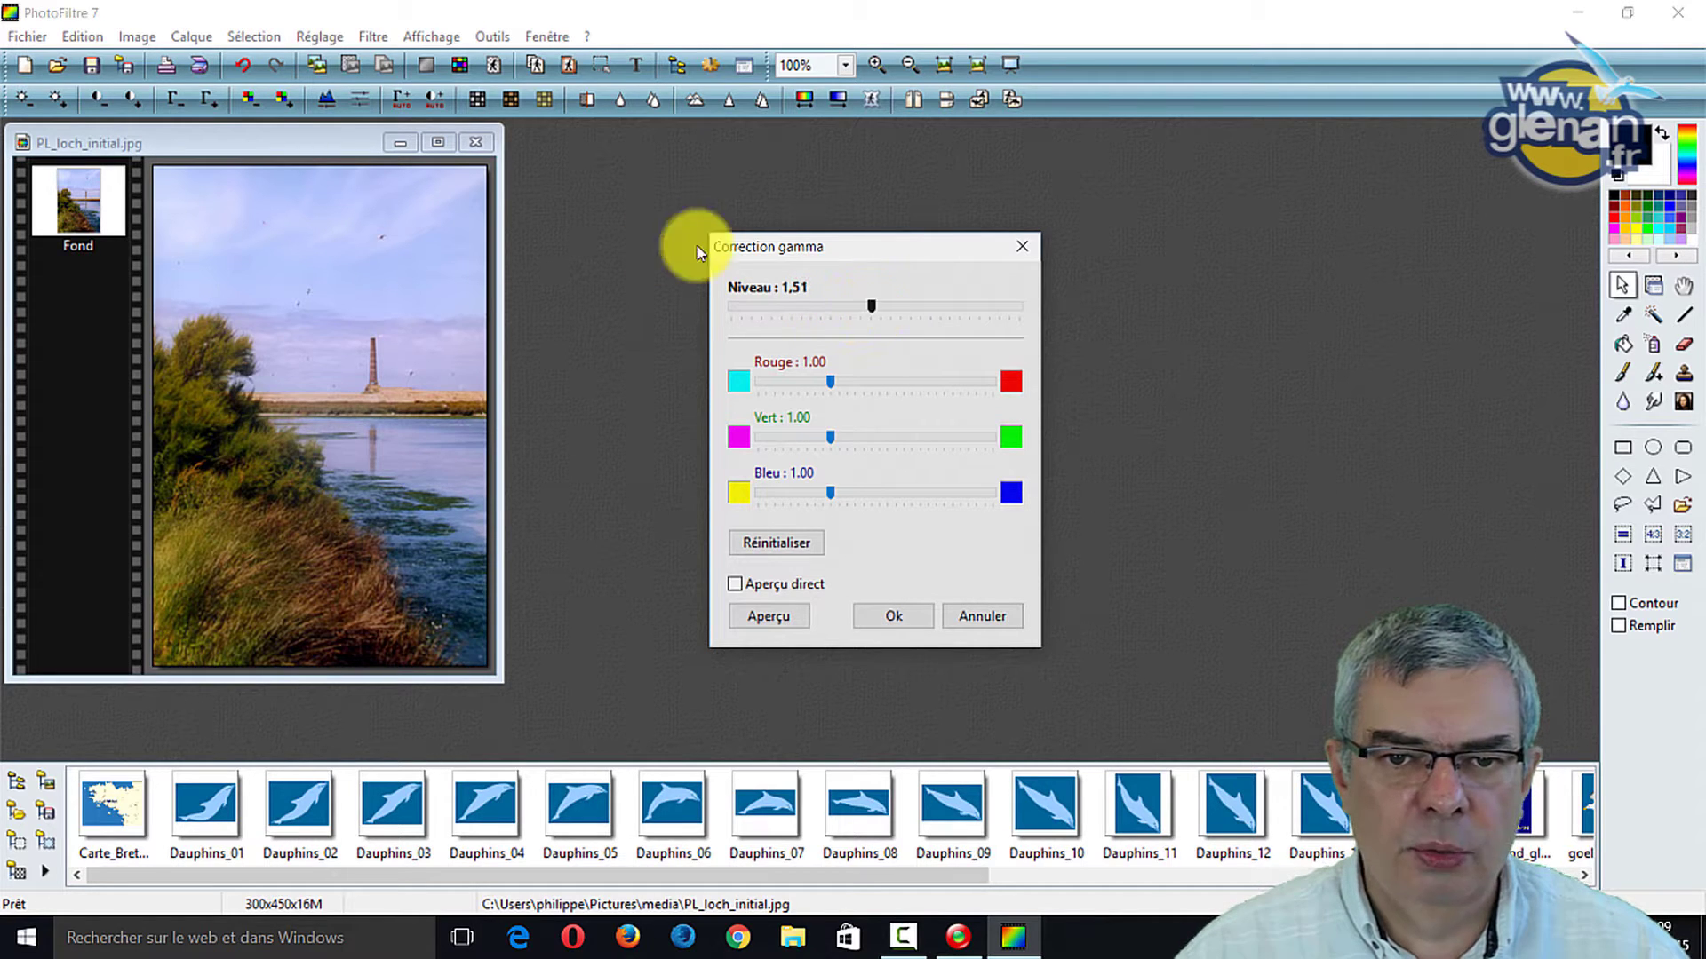
left_click(769, 615)
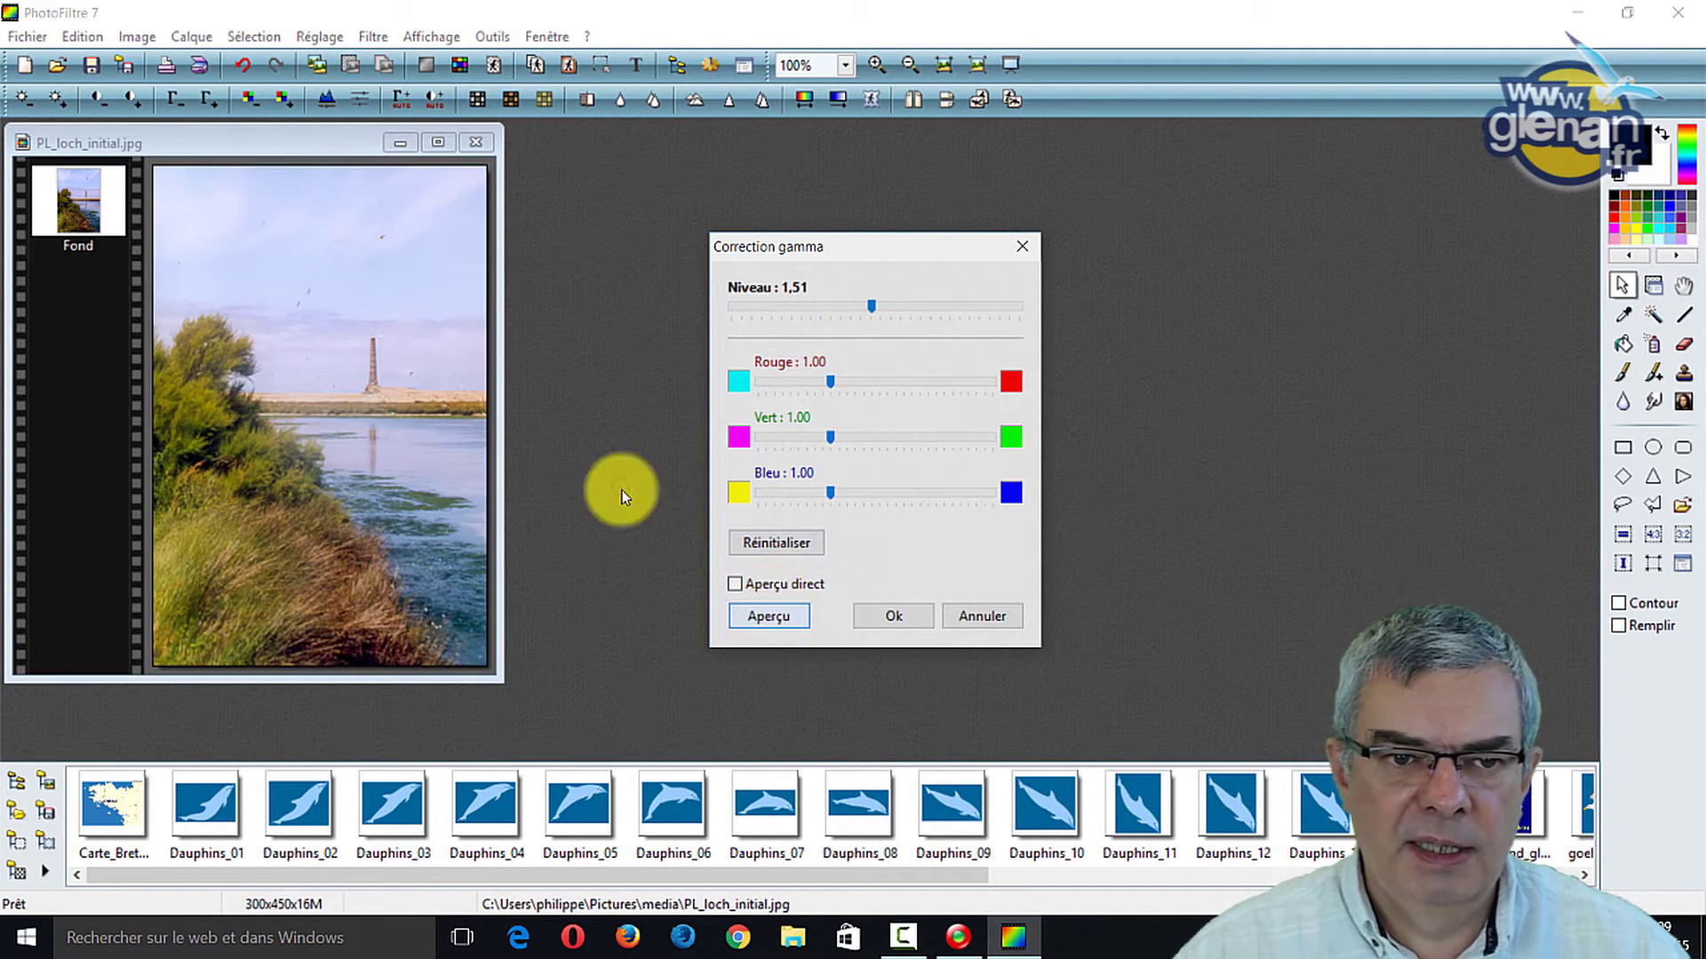
left_click_drag(870, 311, 779, 311)
left_click(790, 607)
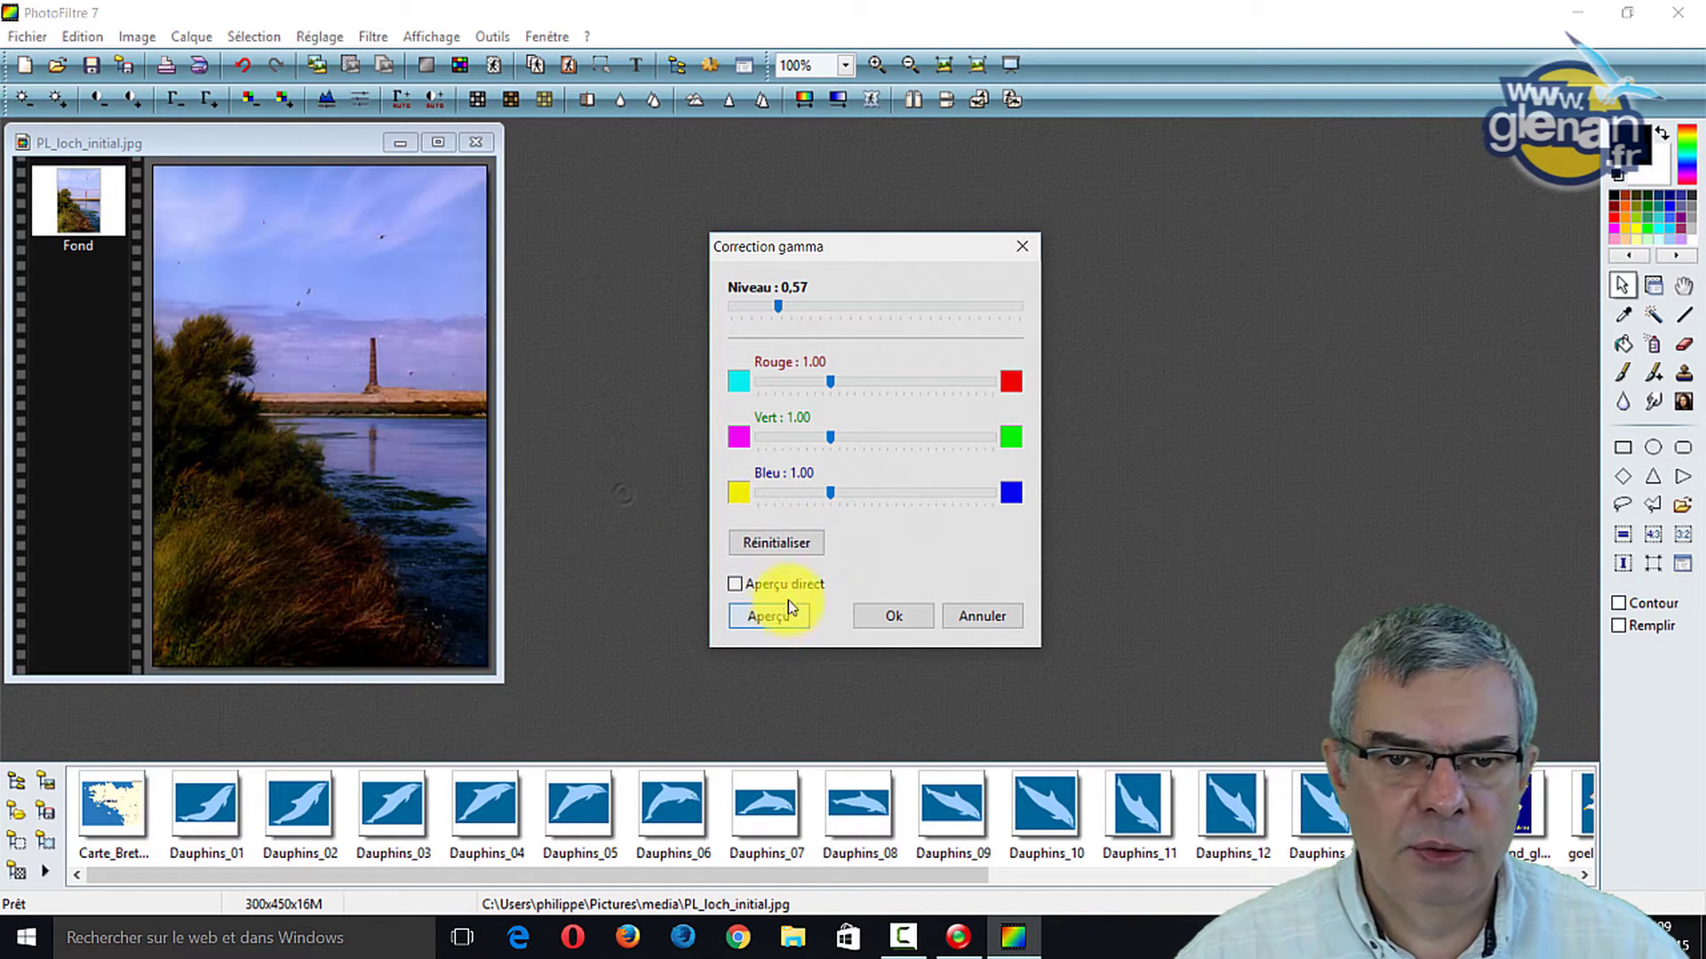
- Return the gamma level to 1.00, preview red gamma values of 1.64 and 0.65 on the photo, and cancel the correction
left_click_drag(778, 306, 821, 307)
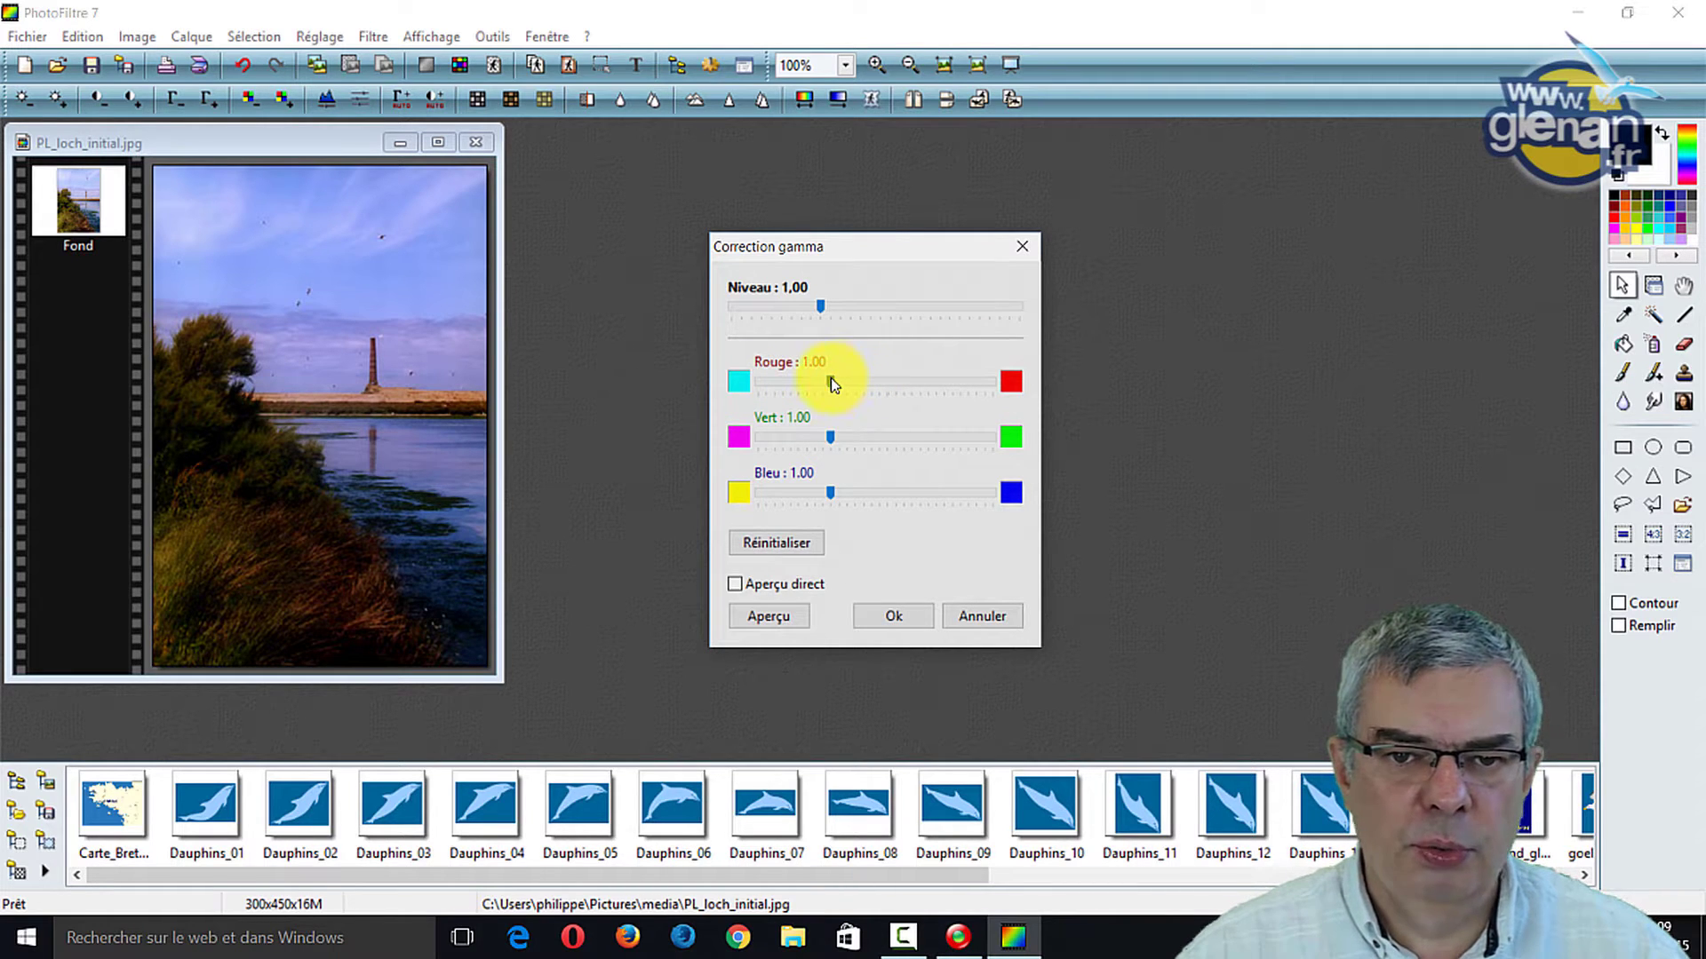
left_click_drag(839, 382, 882, 385)
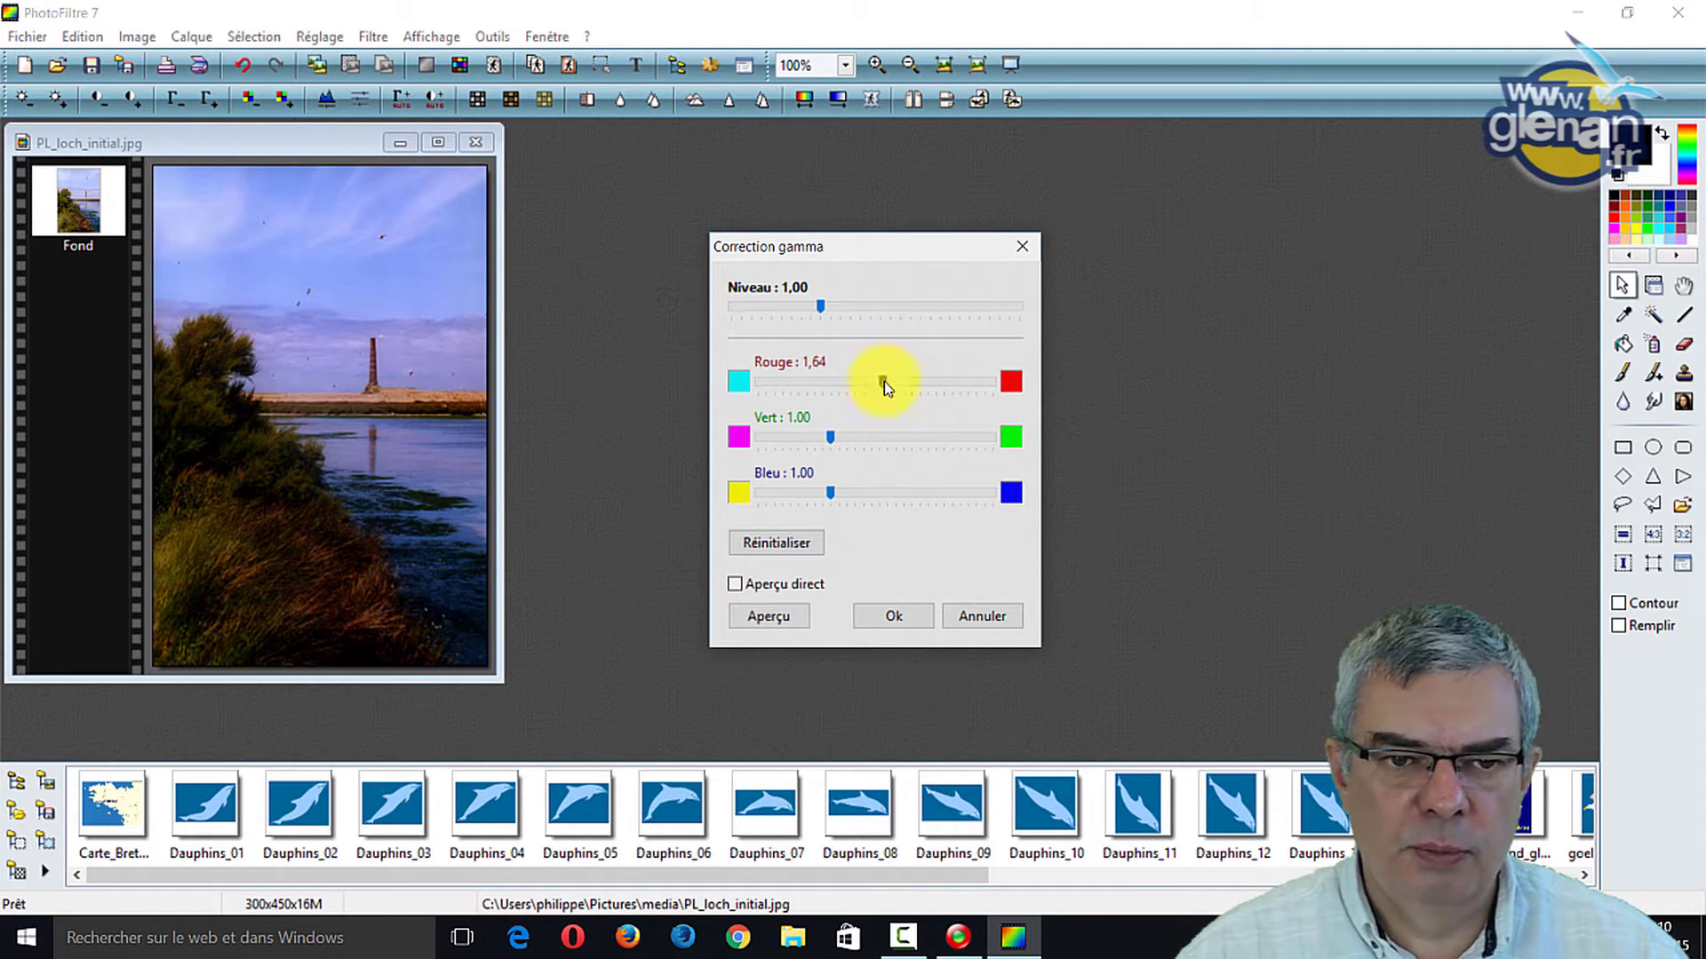
left_click(766, 616)
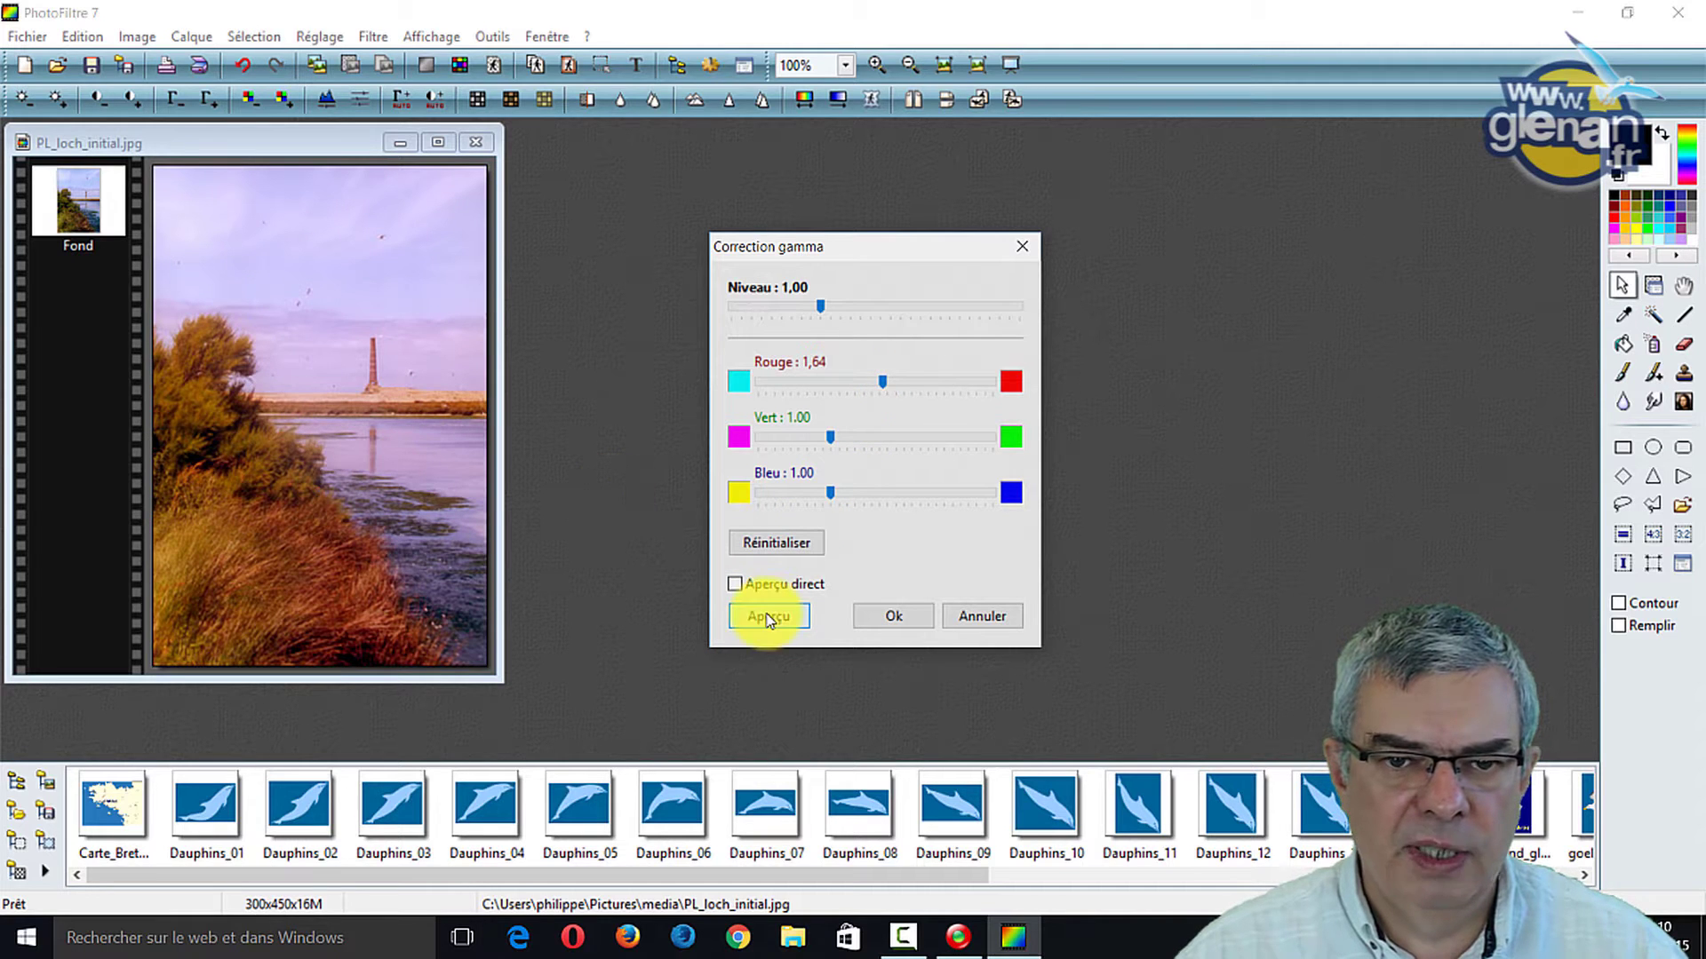
left_click(891, 392)
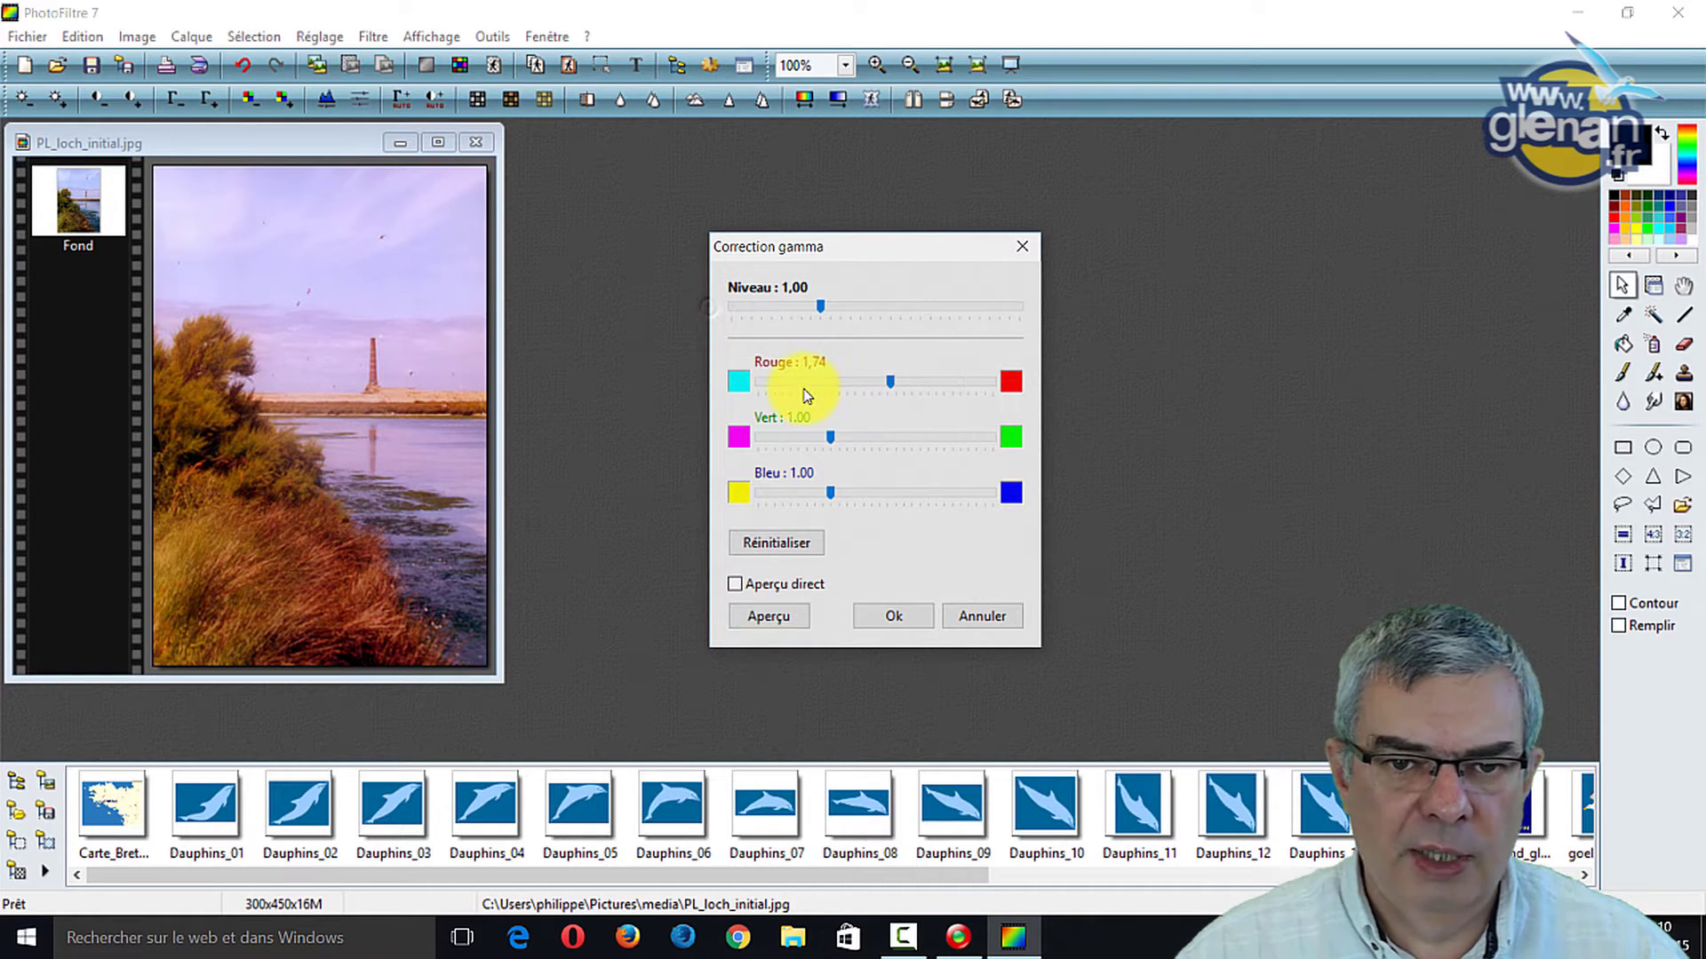
left_click_drag(890, 389, 802, 382)
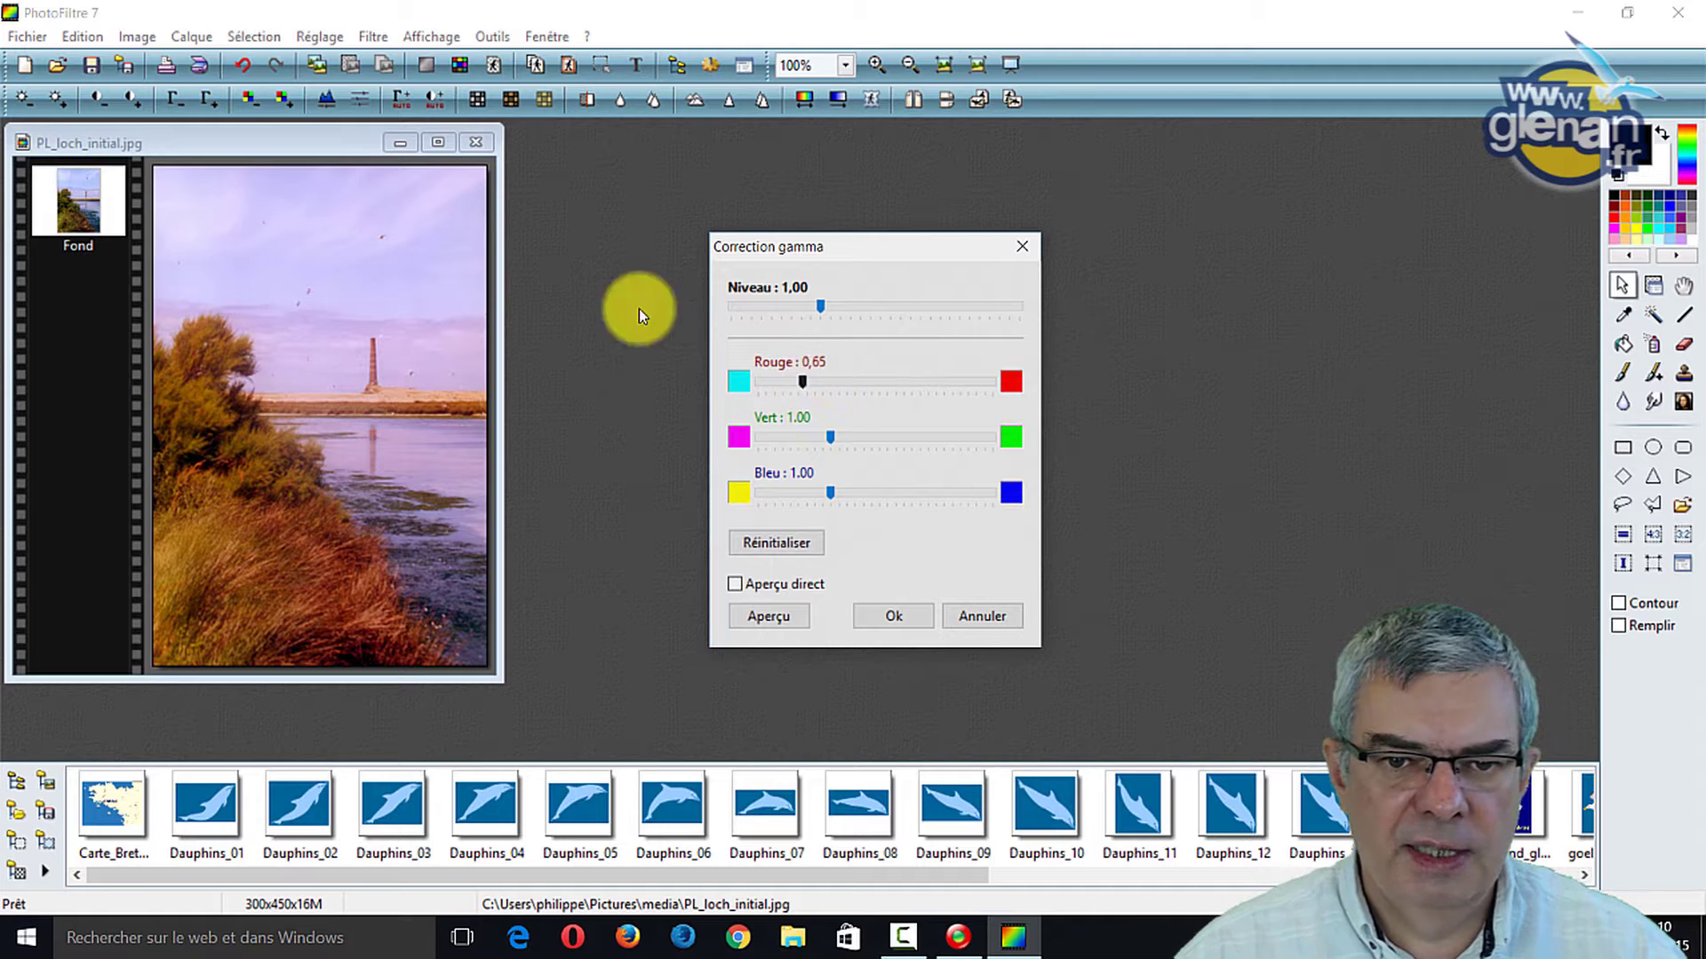
left_click(766, 620)
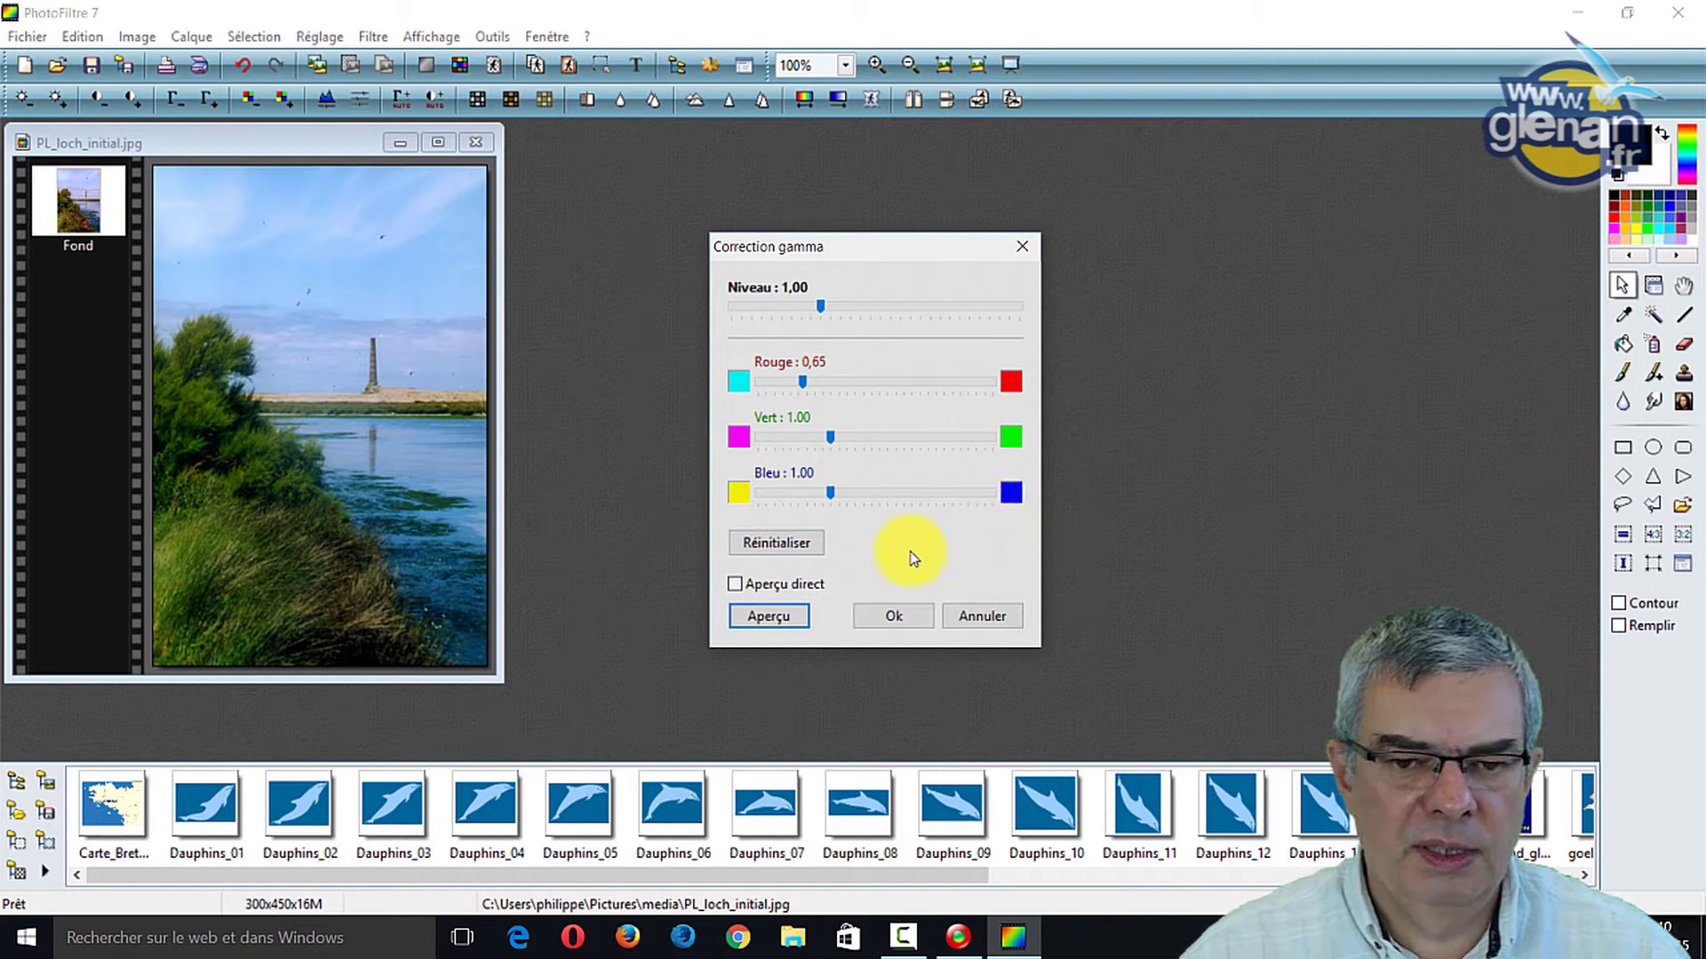
left_click(983, 616)
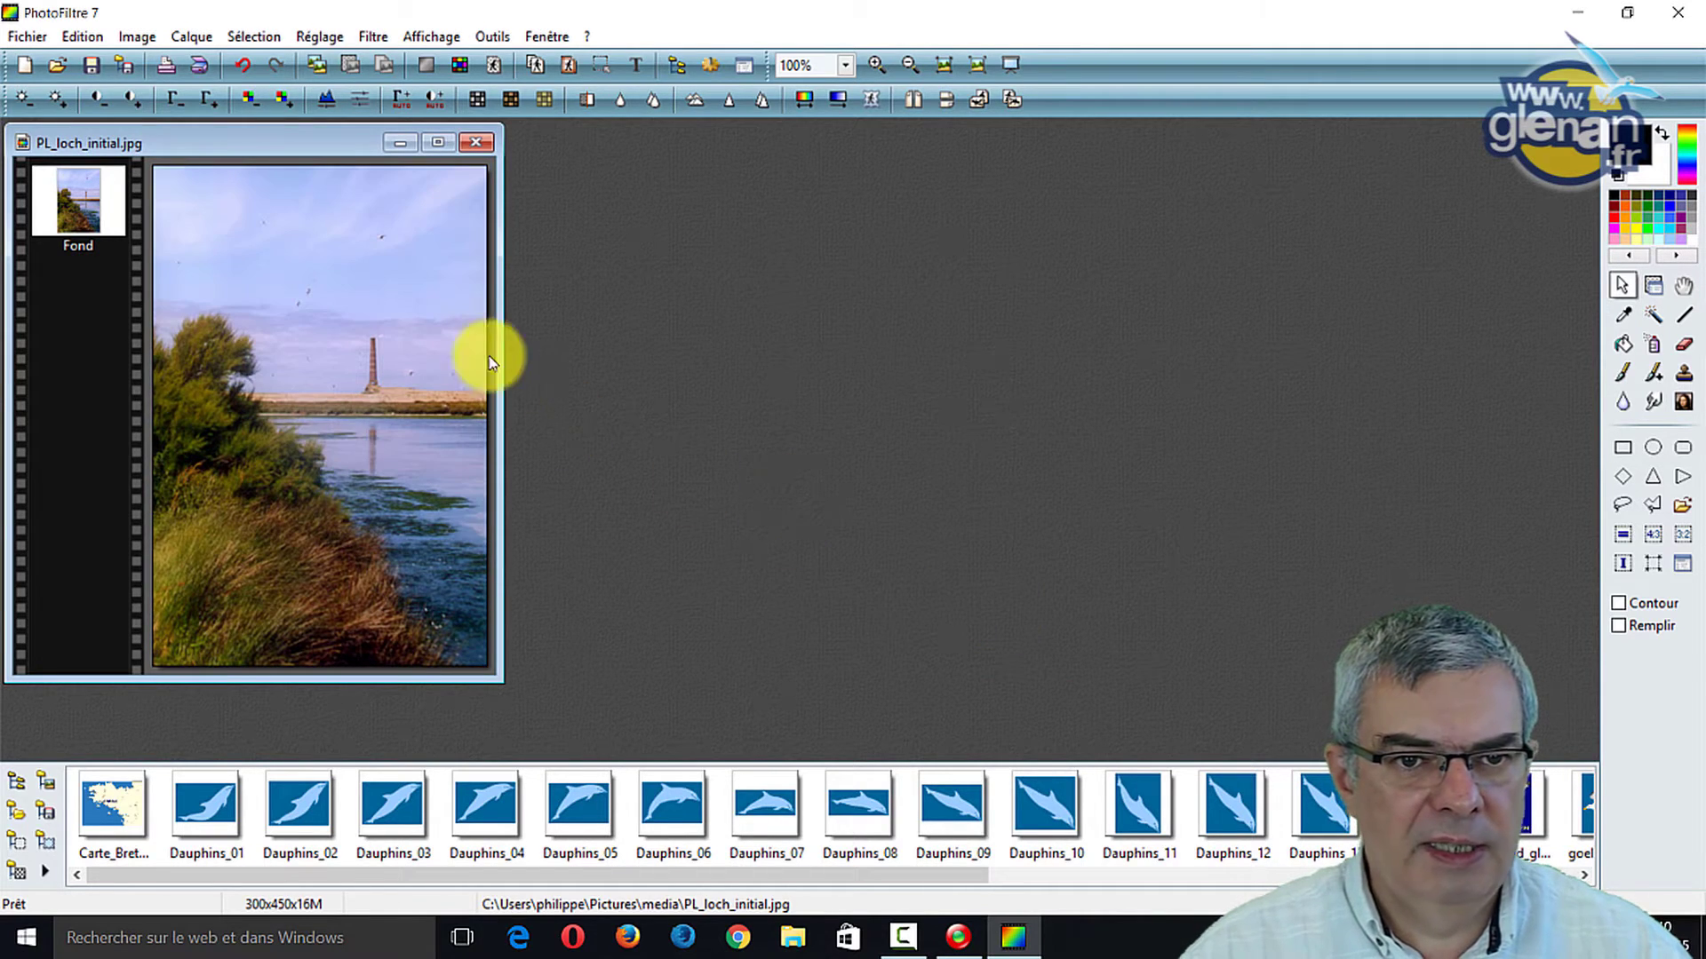
- Close PL_loch_initial.jpg without saving its changes and open PL_mouton.jpg from the media folder
left_click(476, 142)
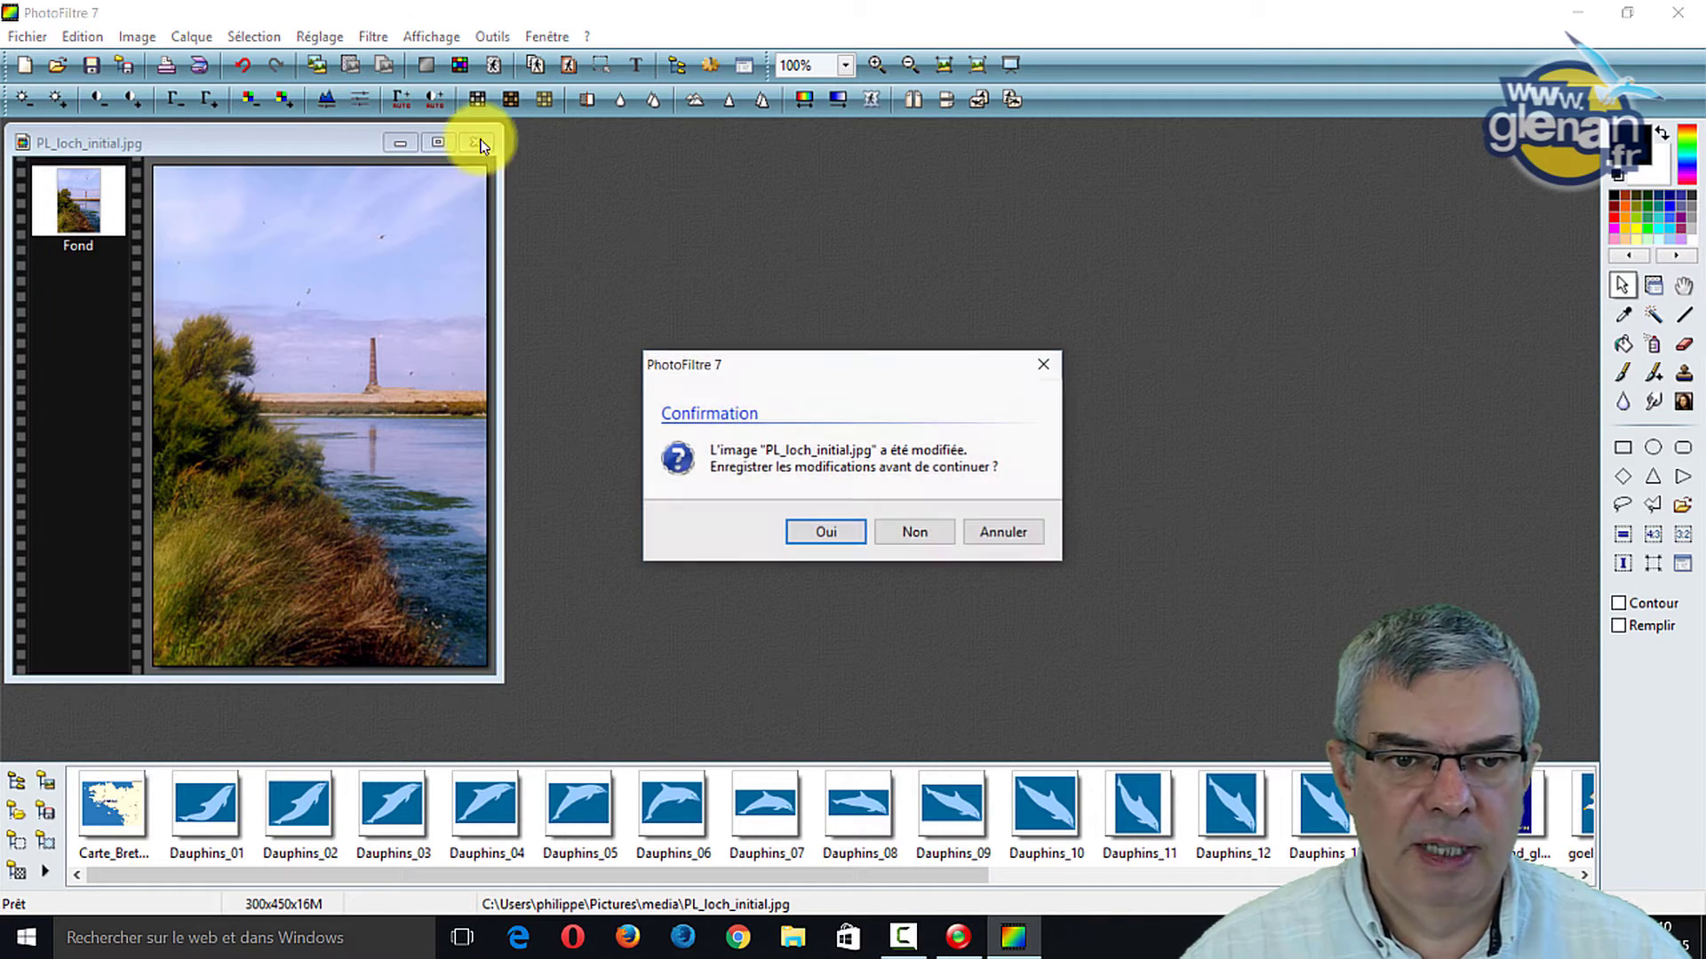
left_click(921, 531)
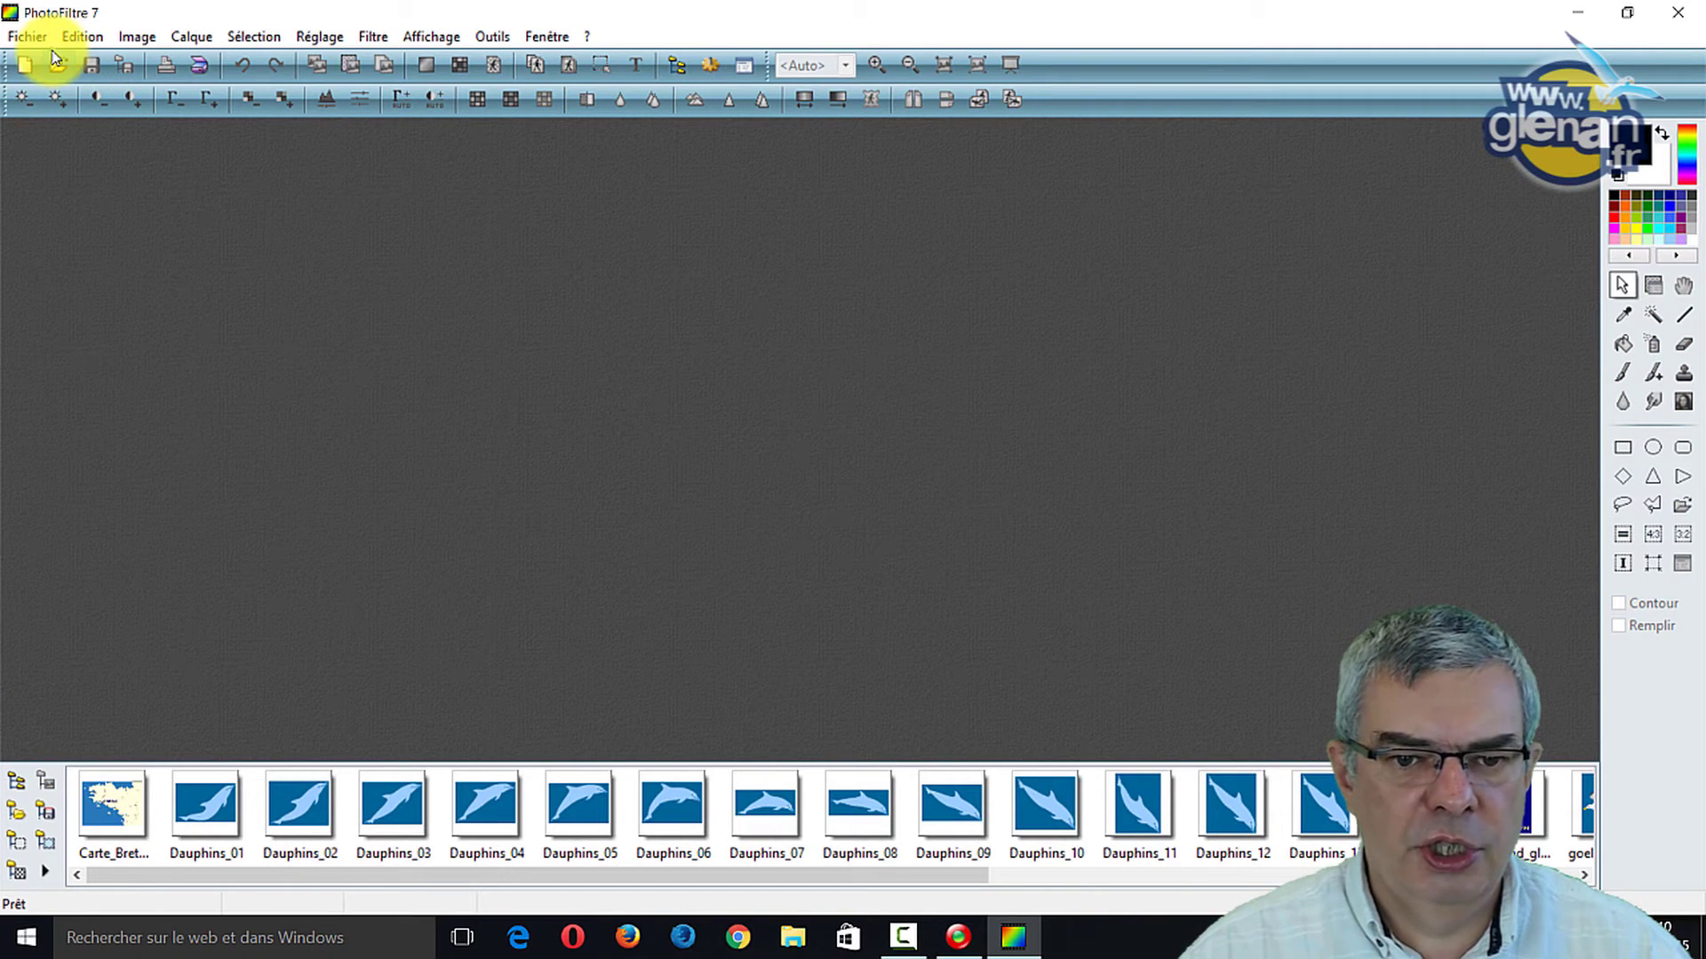
left_click(59, 66)
scroll(1002, 447, "down", 5)
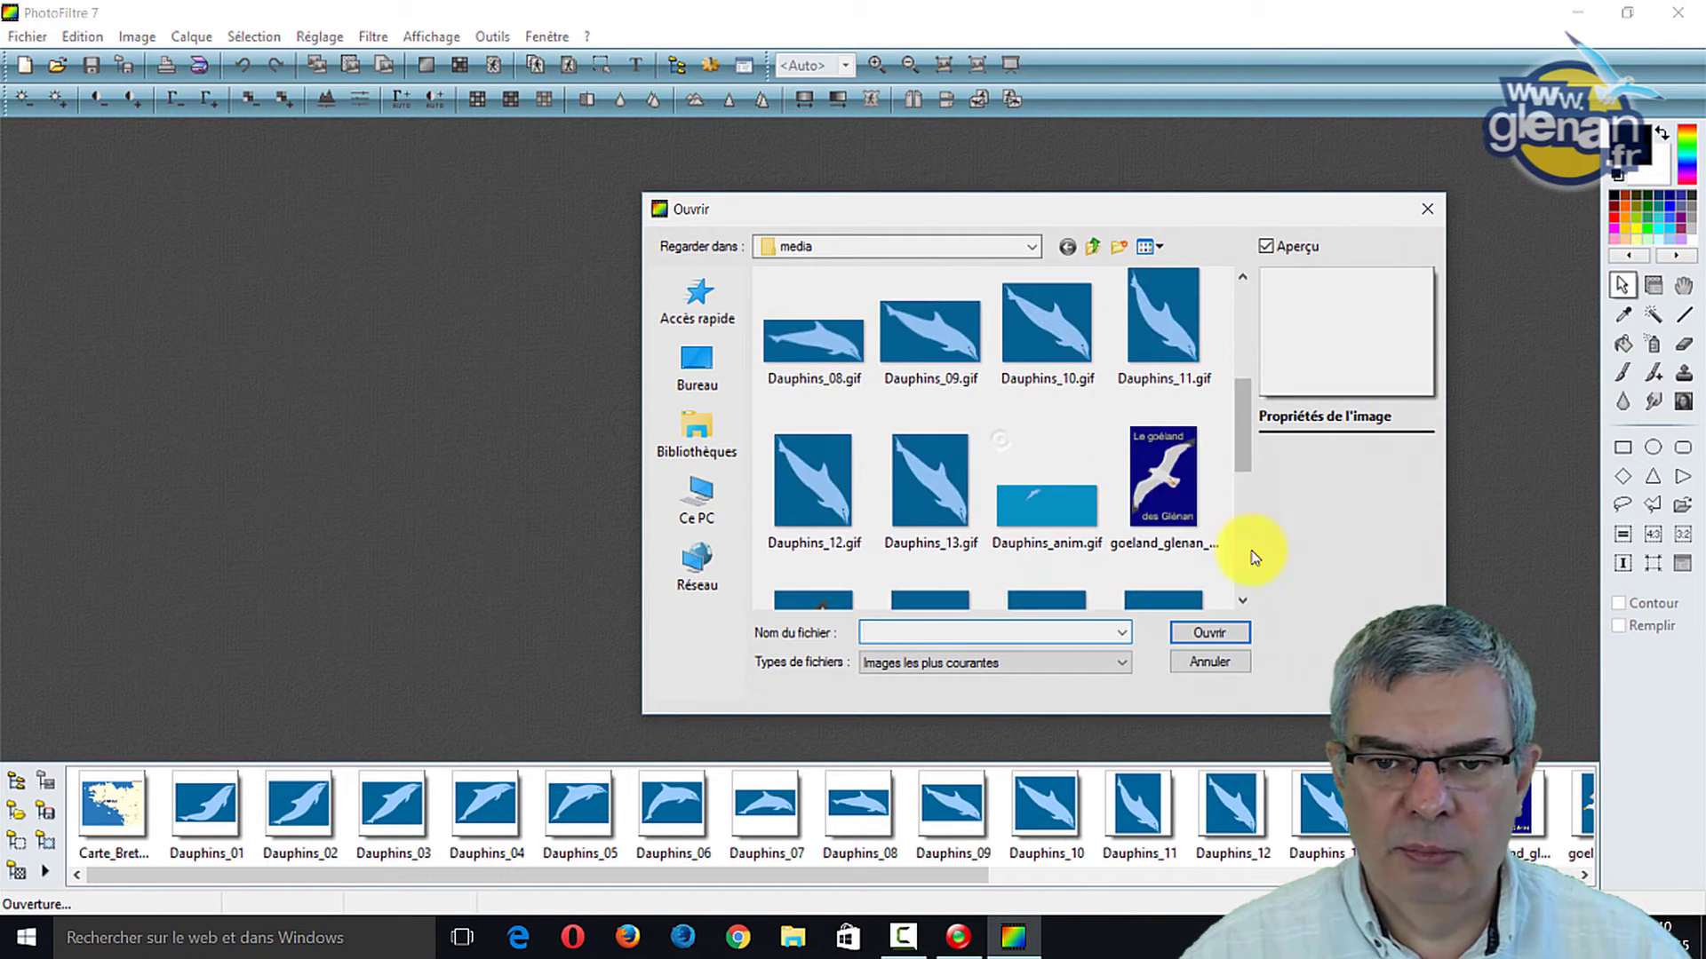
scroll(1002, 447, "down", 2)
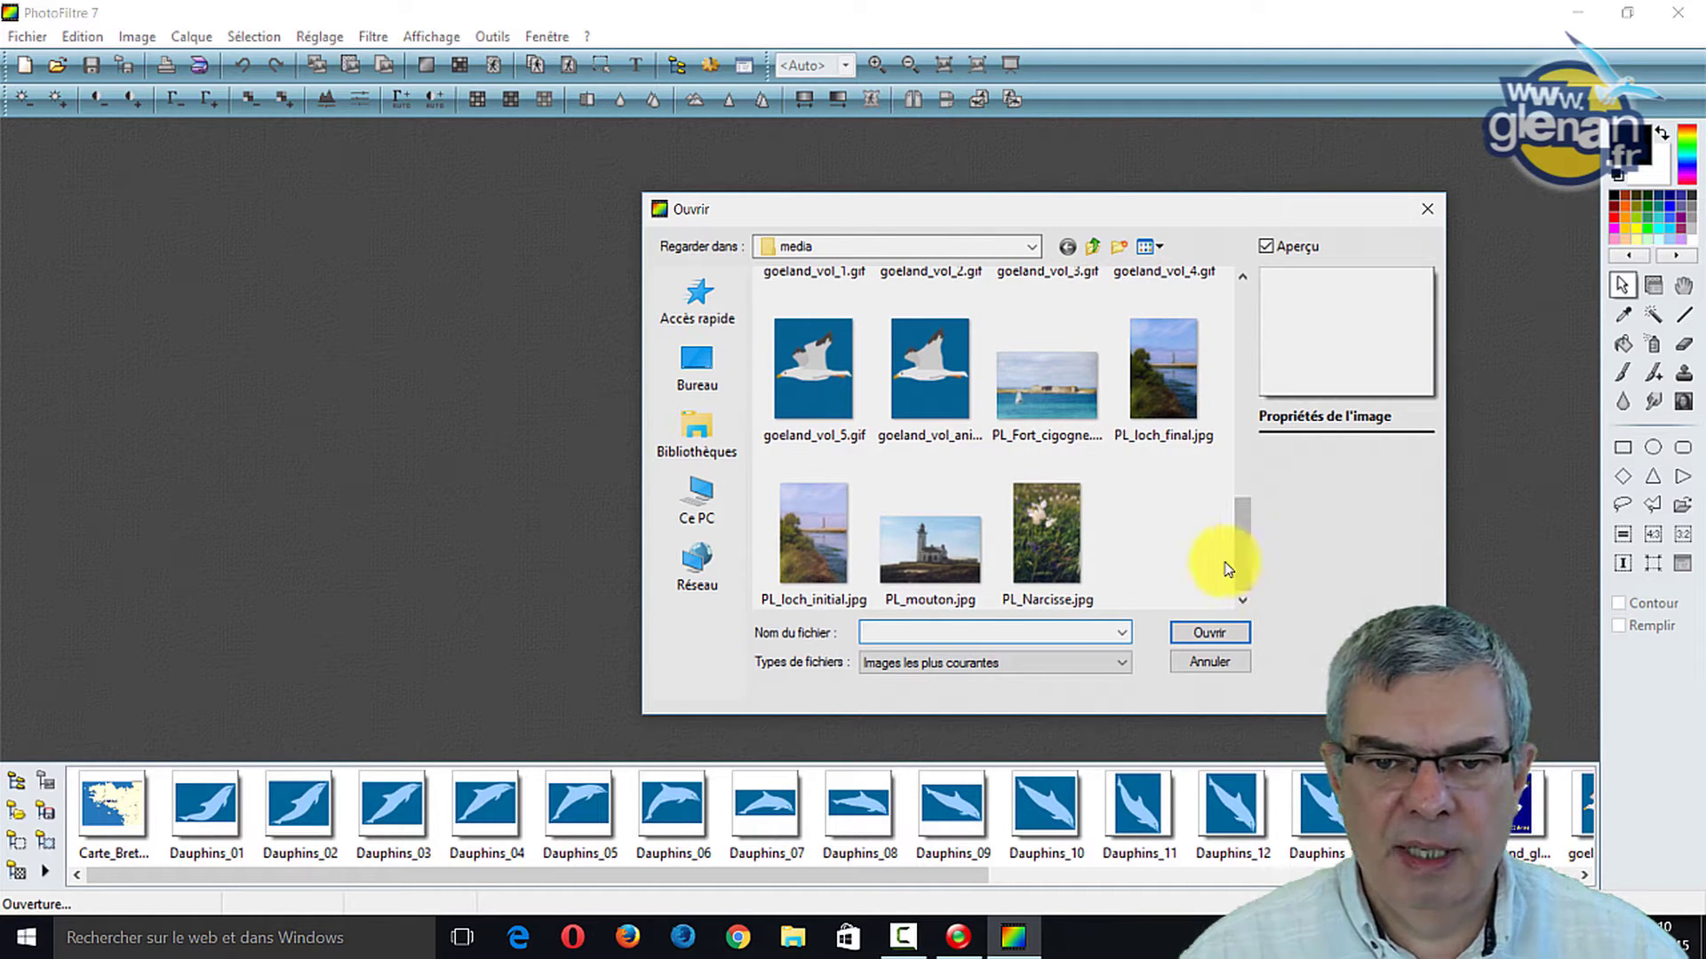
left_click(908, 553)
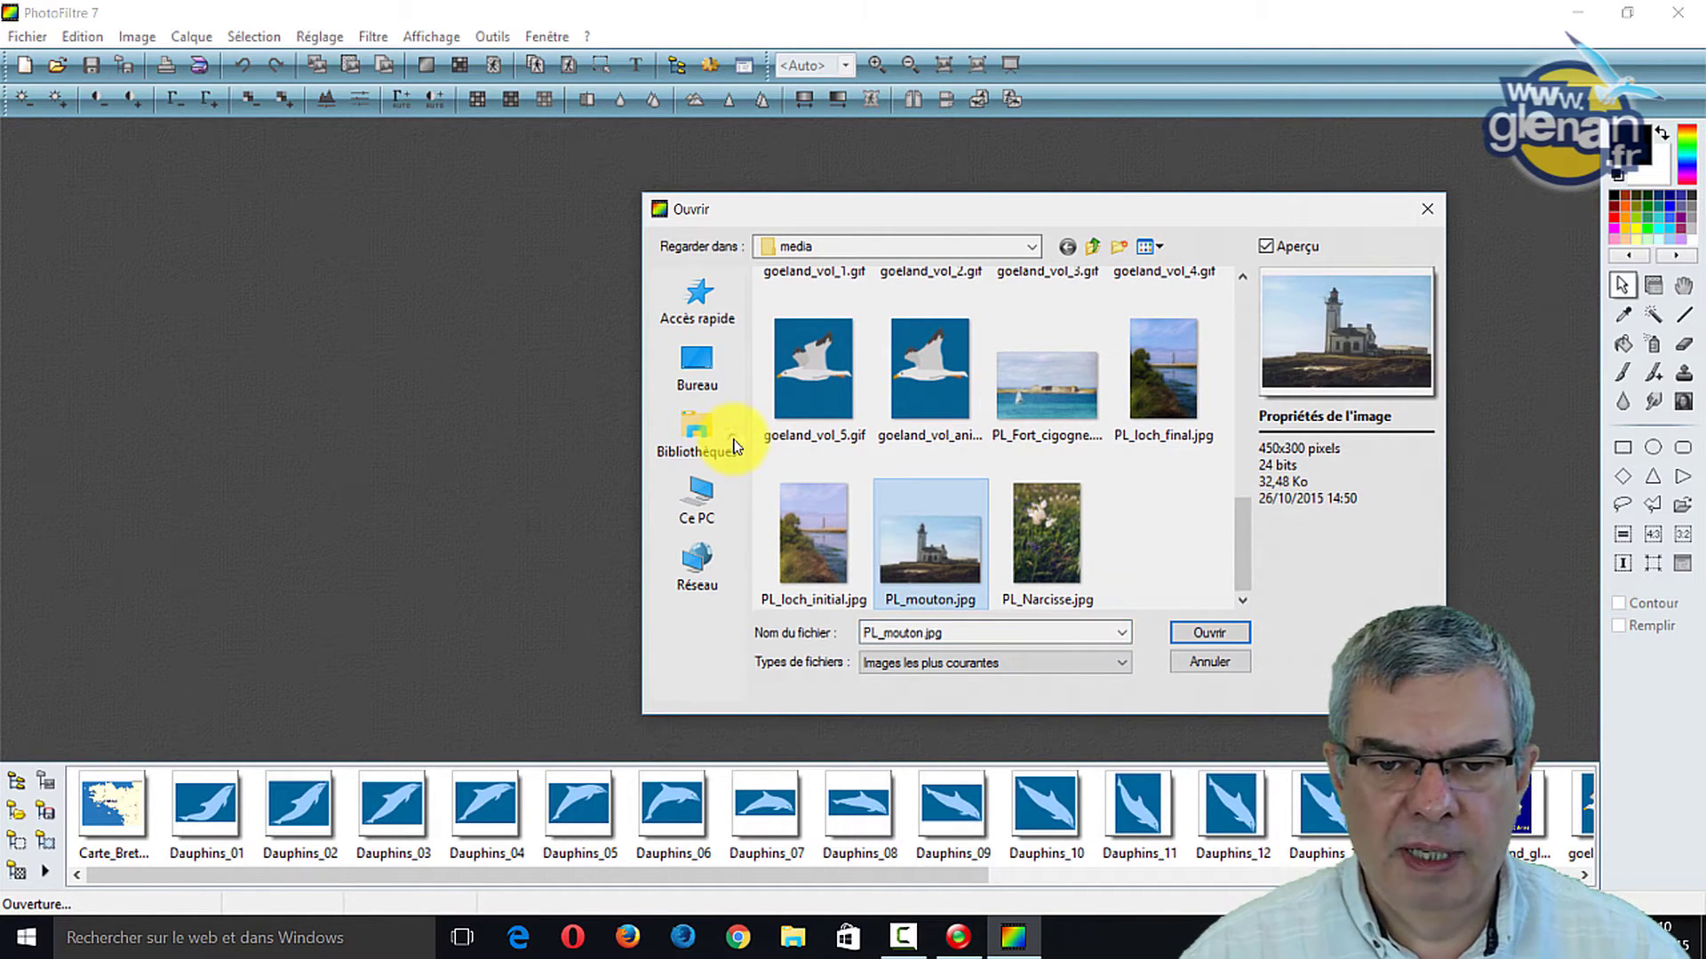
key("Return")
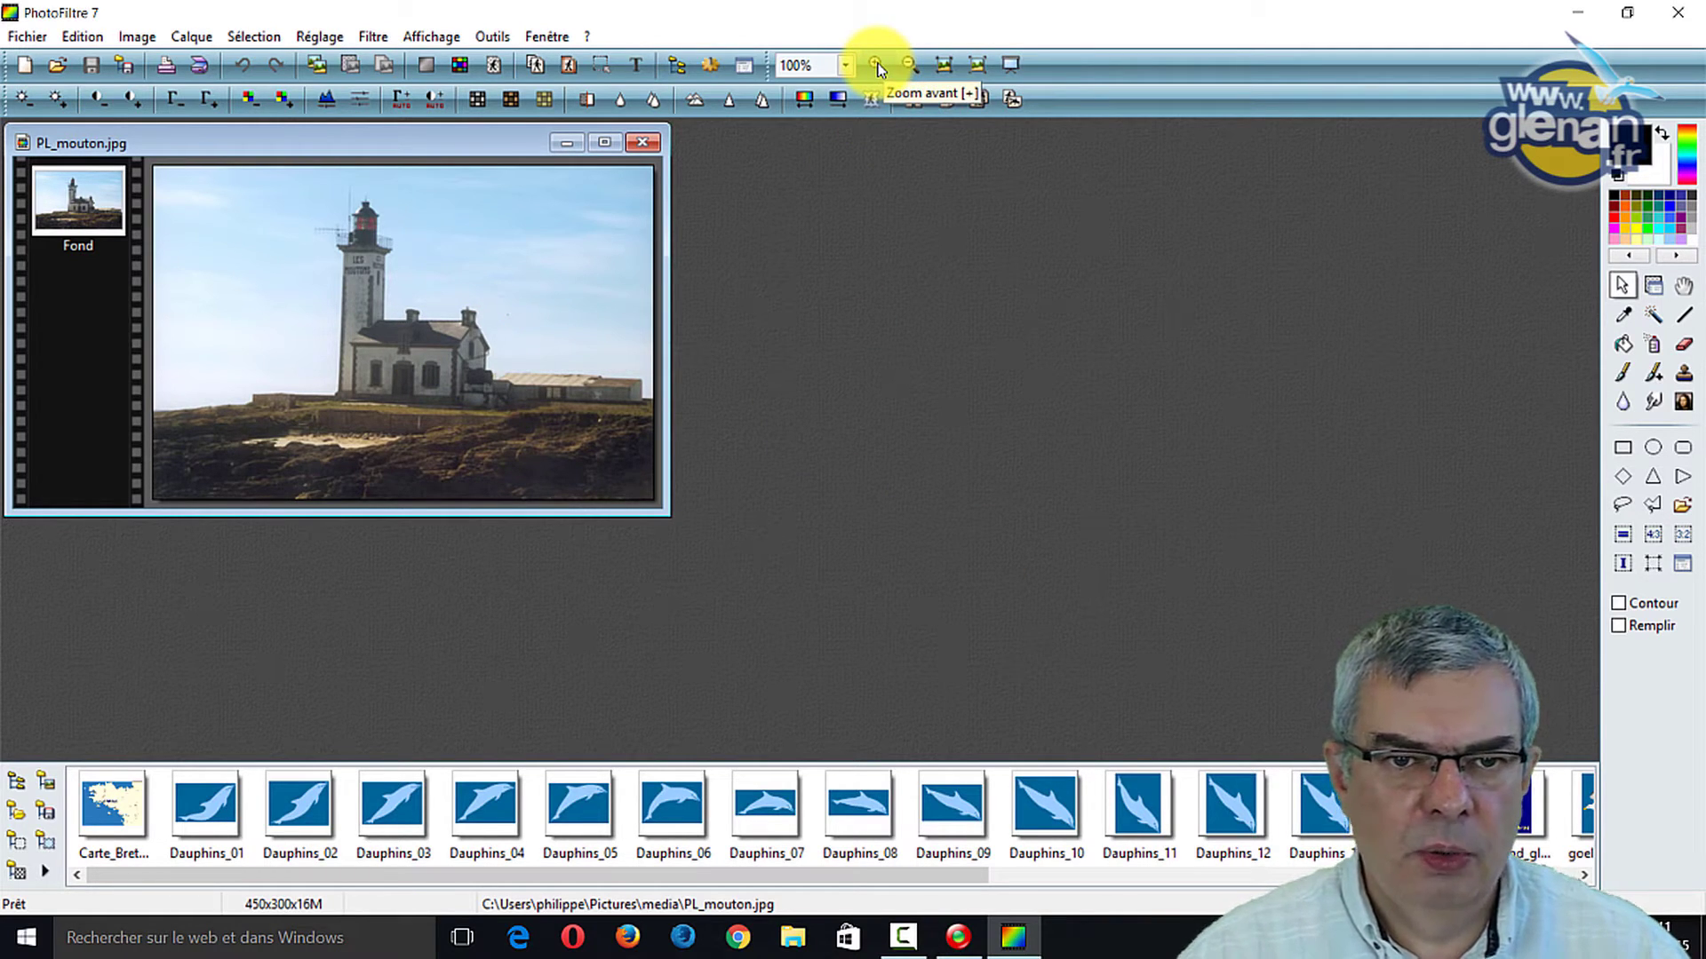
- Examine the lighthouse photo at 300% and 200% zoom, then at the automatic zoom level
key("plus")
key("plus")
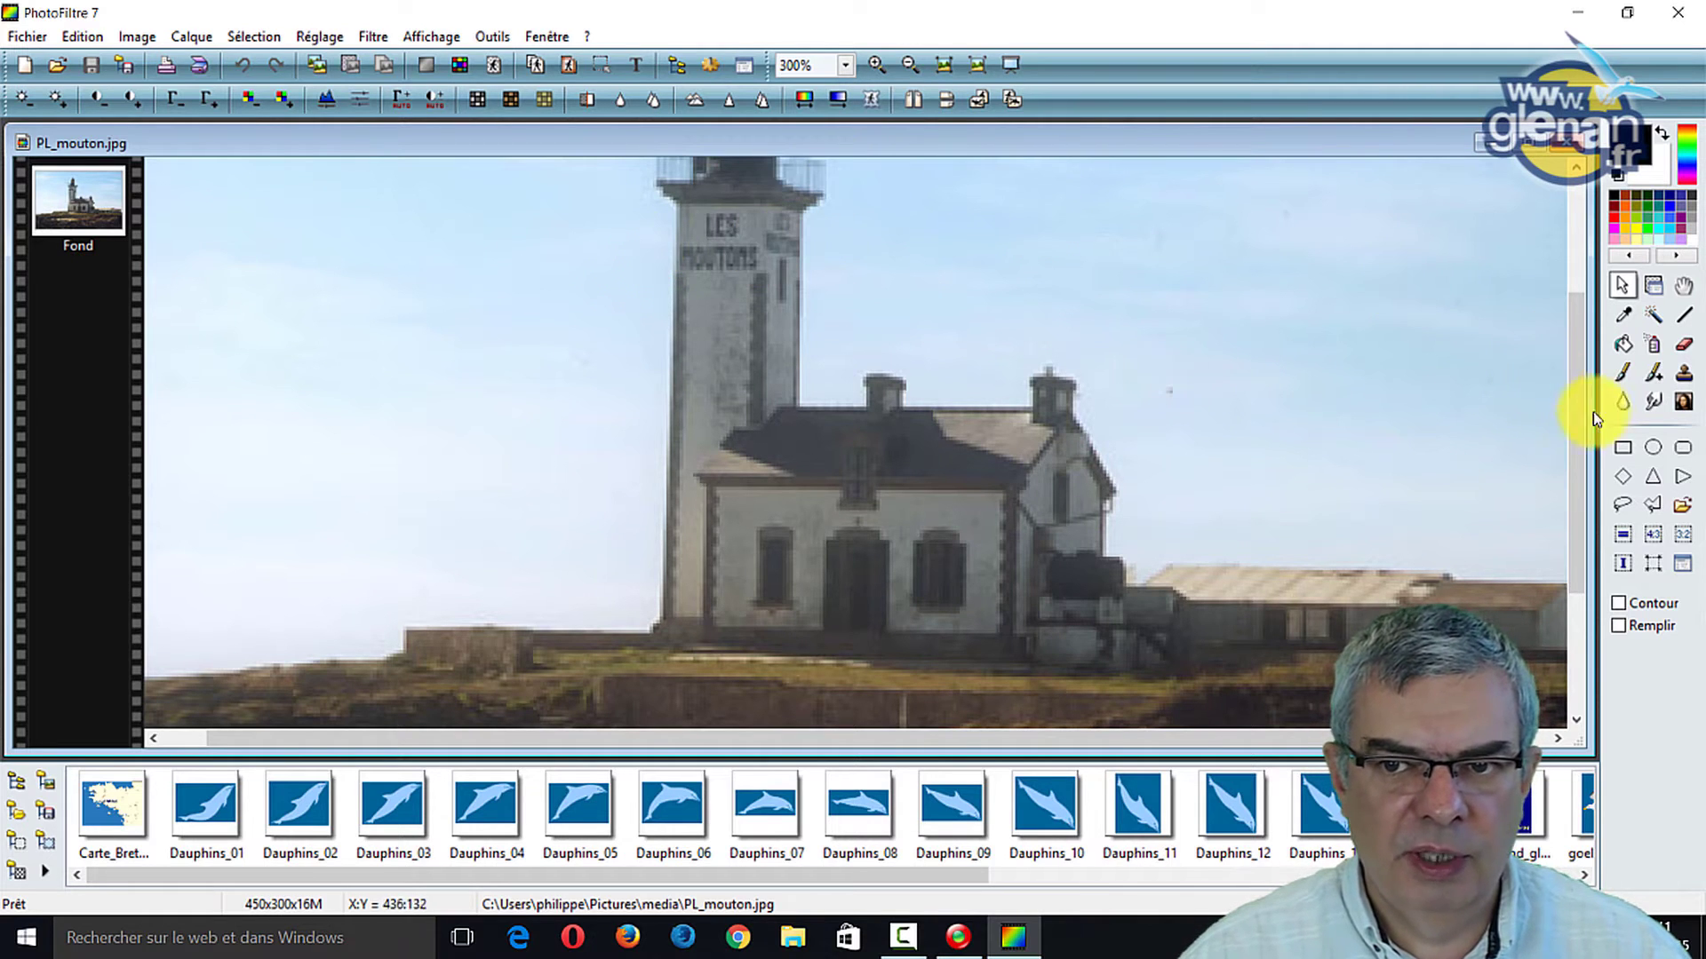
left_click_drag(1584, 451, 1589, 323)
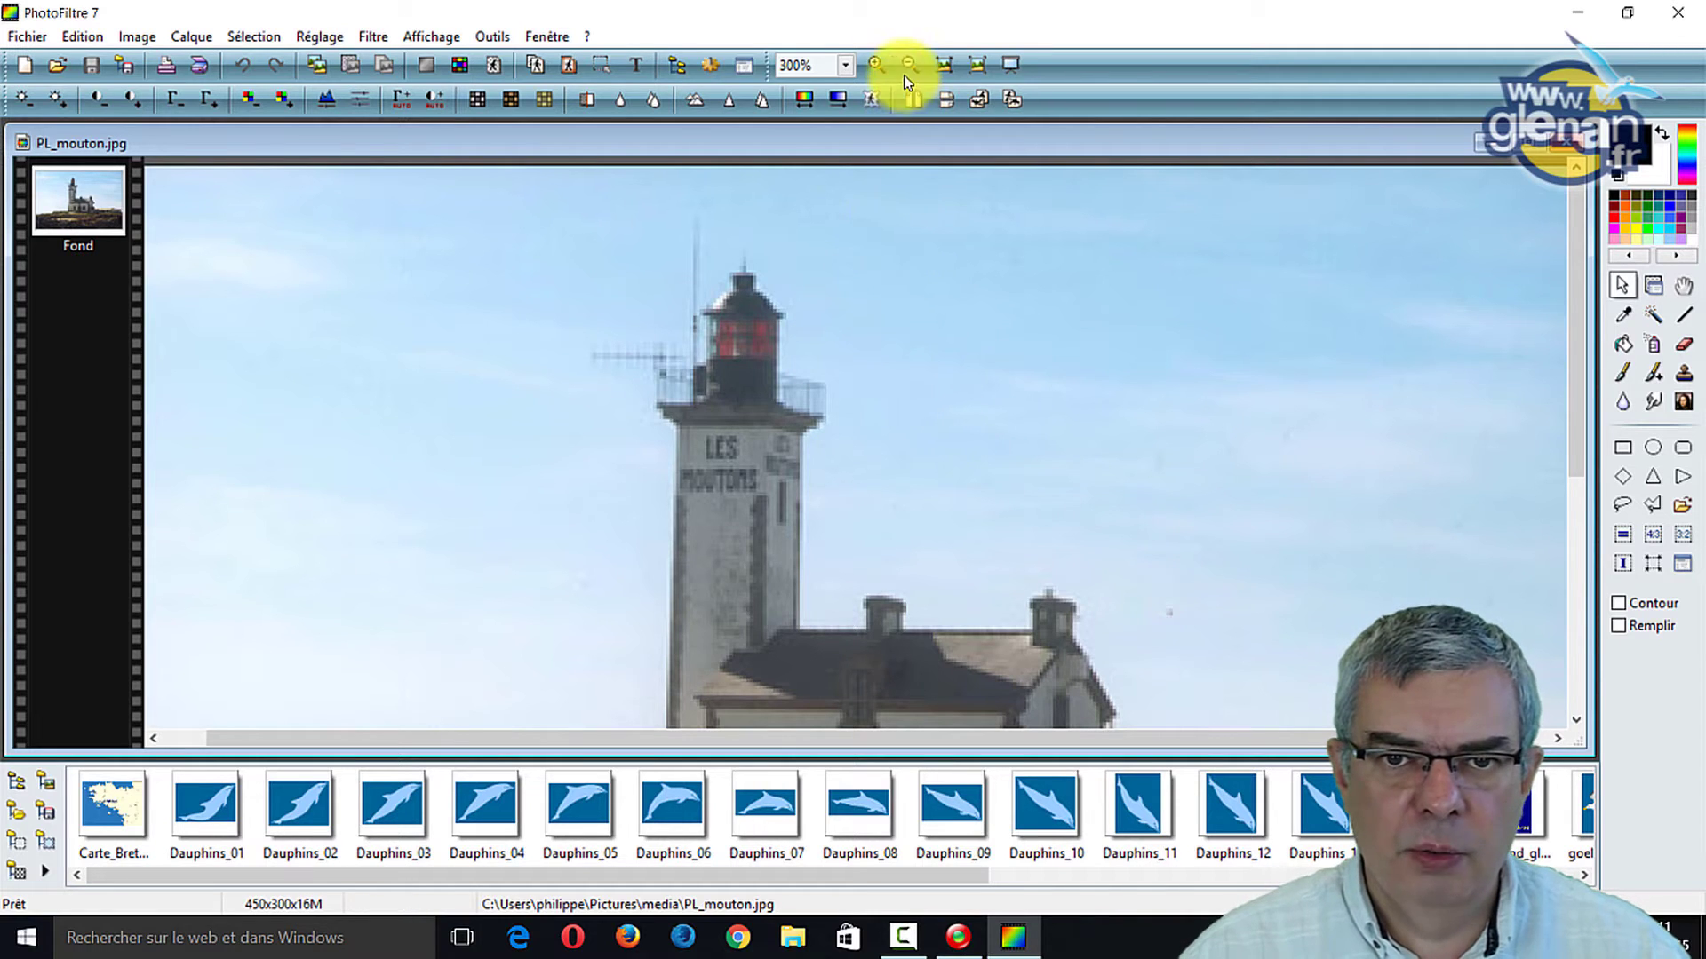
key("minus")
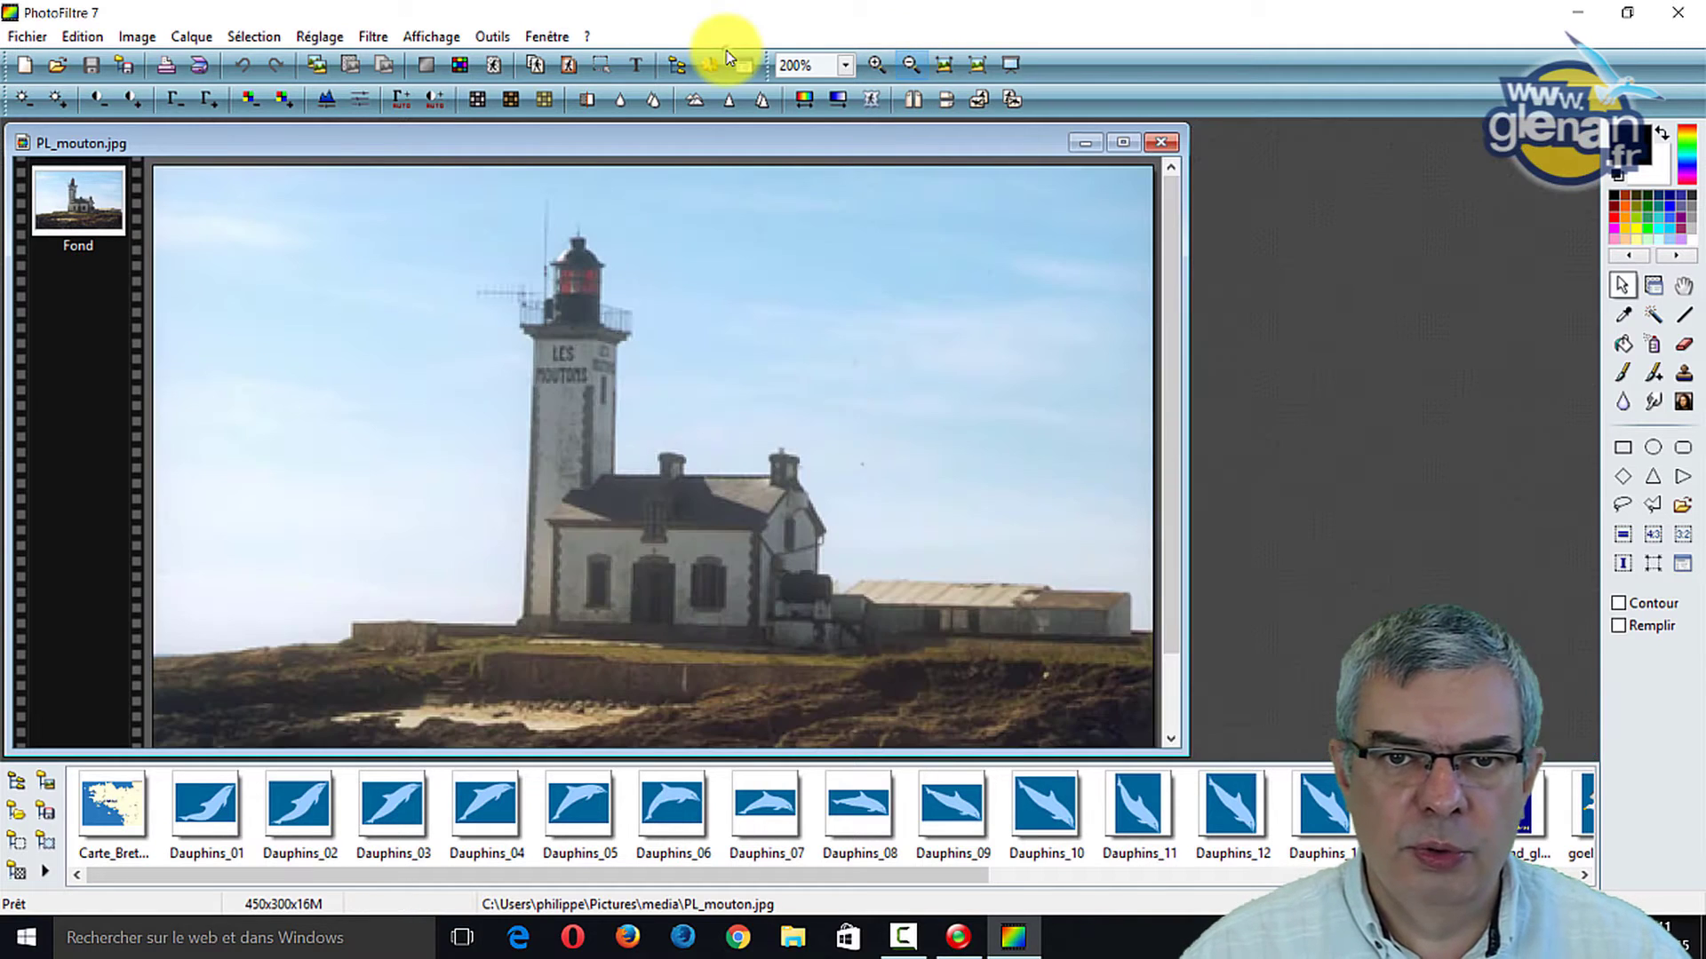
left_click(848, 65)
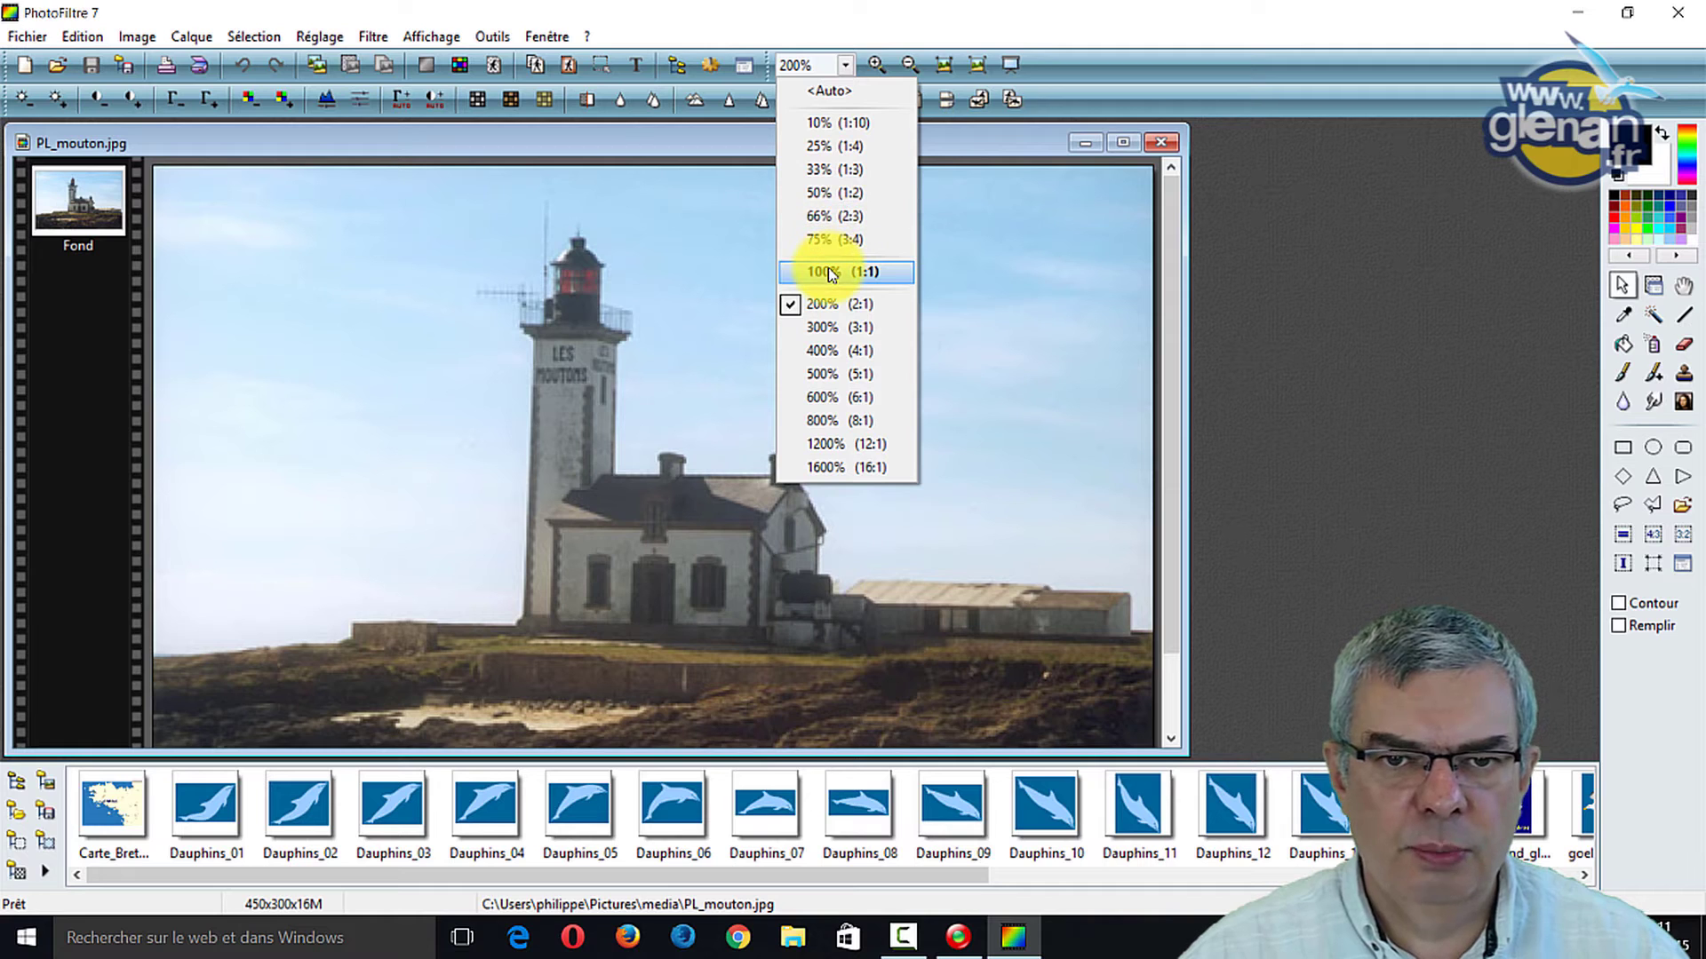
left_click(830, 90)
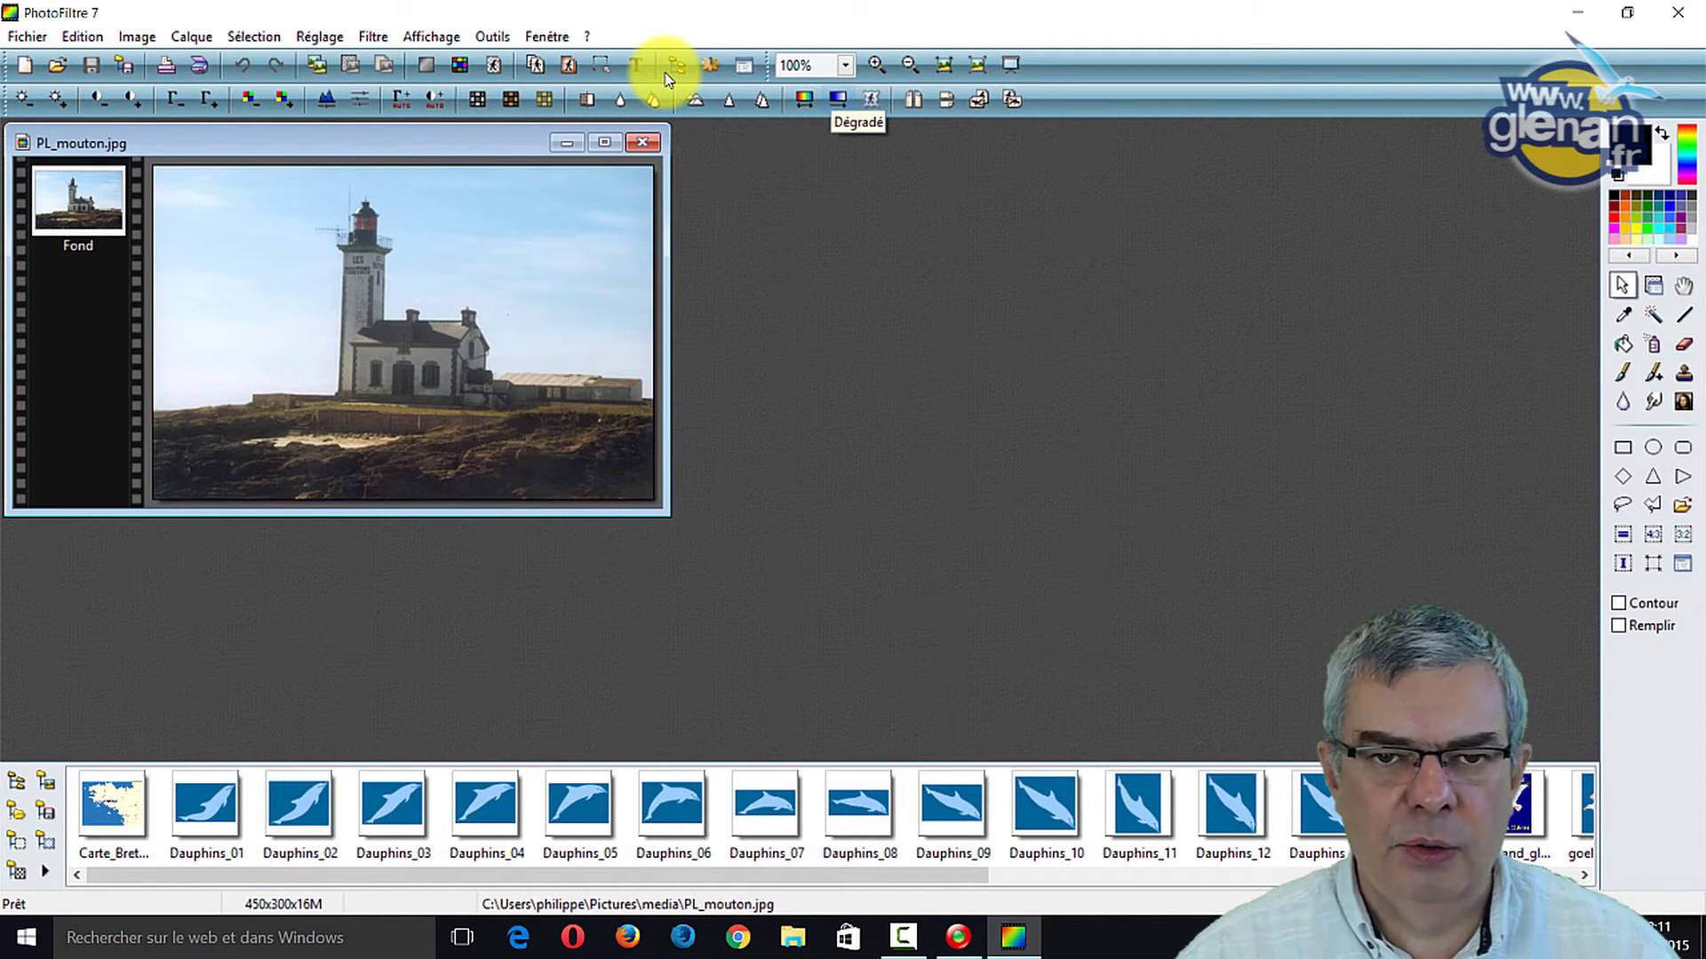
left_click(845, 65)
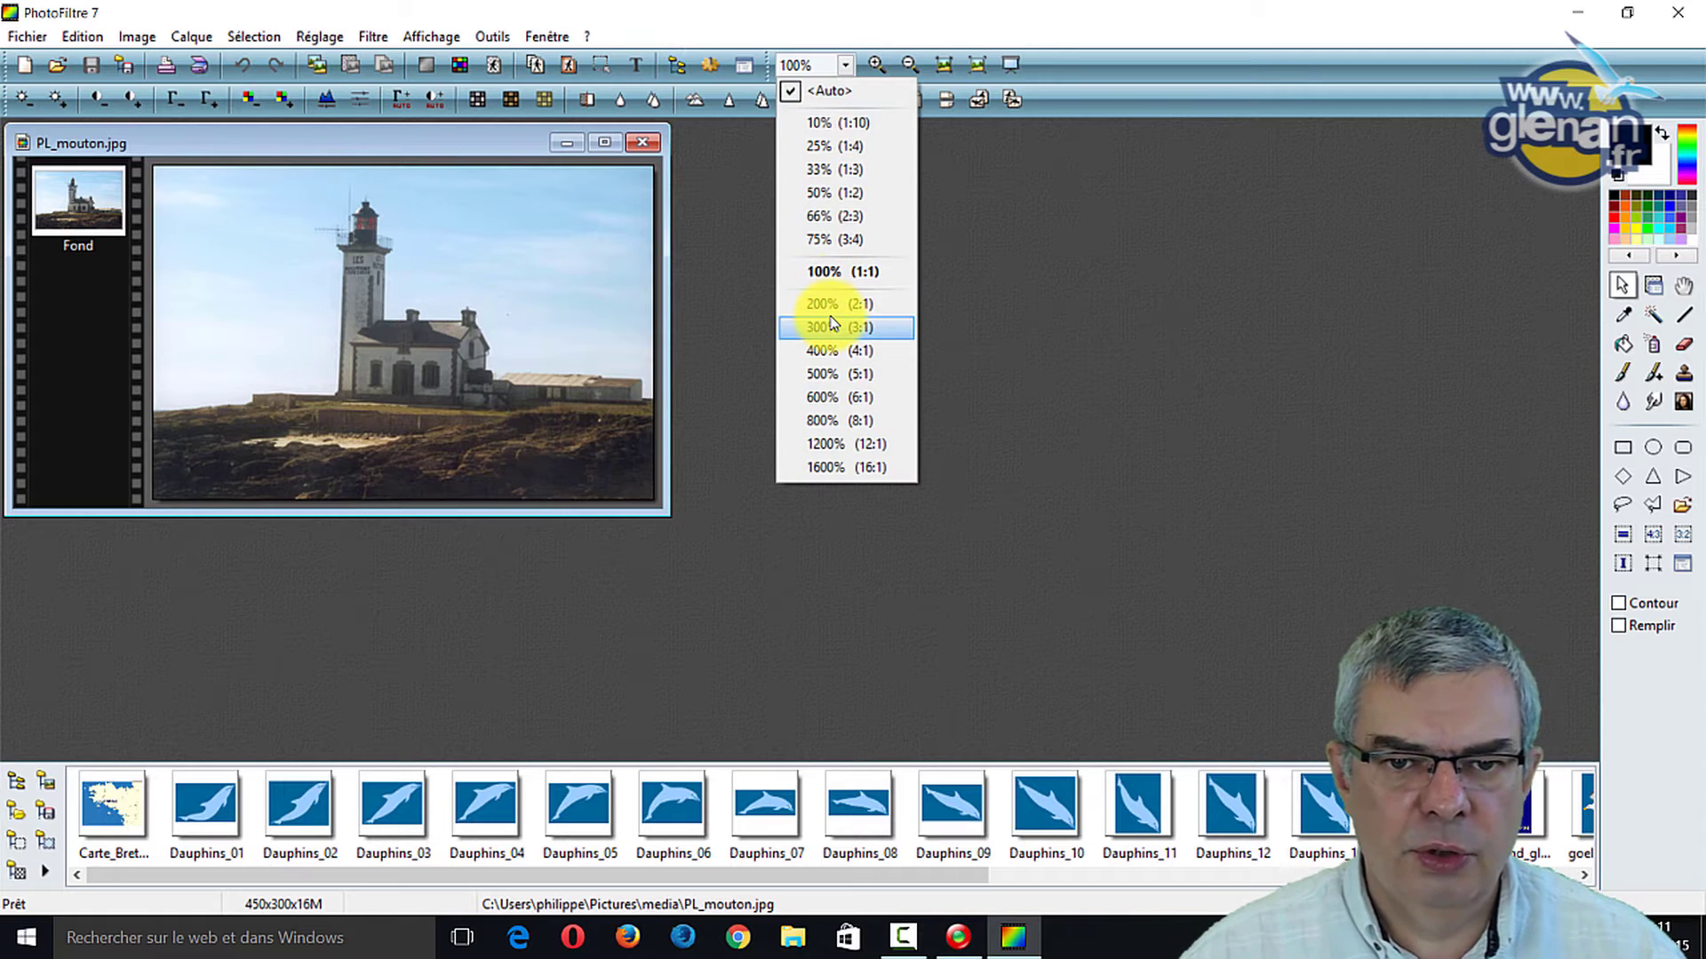
left_click(437, 333)
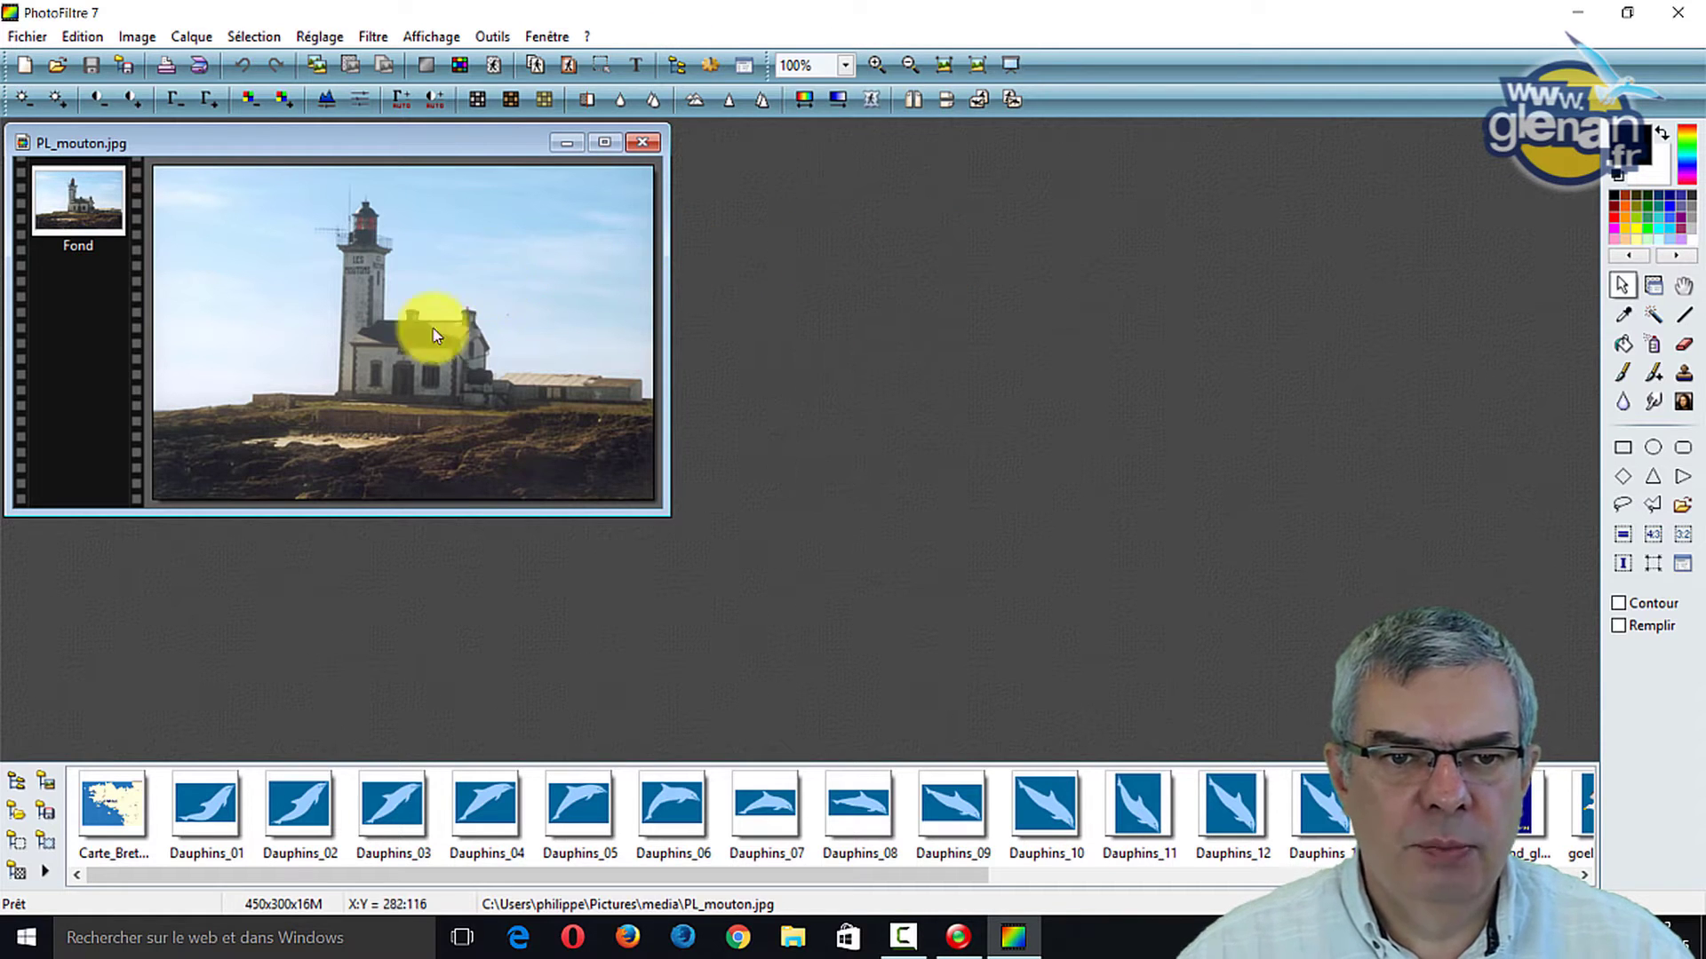
- Select the whole sky of PL_mouton.jpg with the Magic Wand at tolerance 30, adding the leftover cloud and upper sky patches
left_click(875, 64)
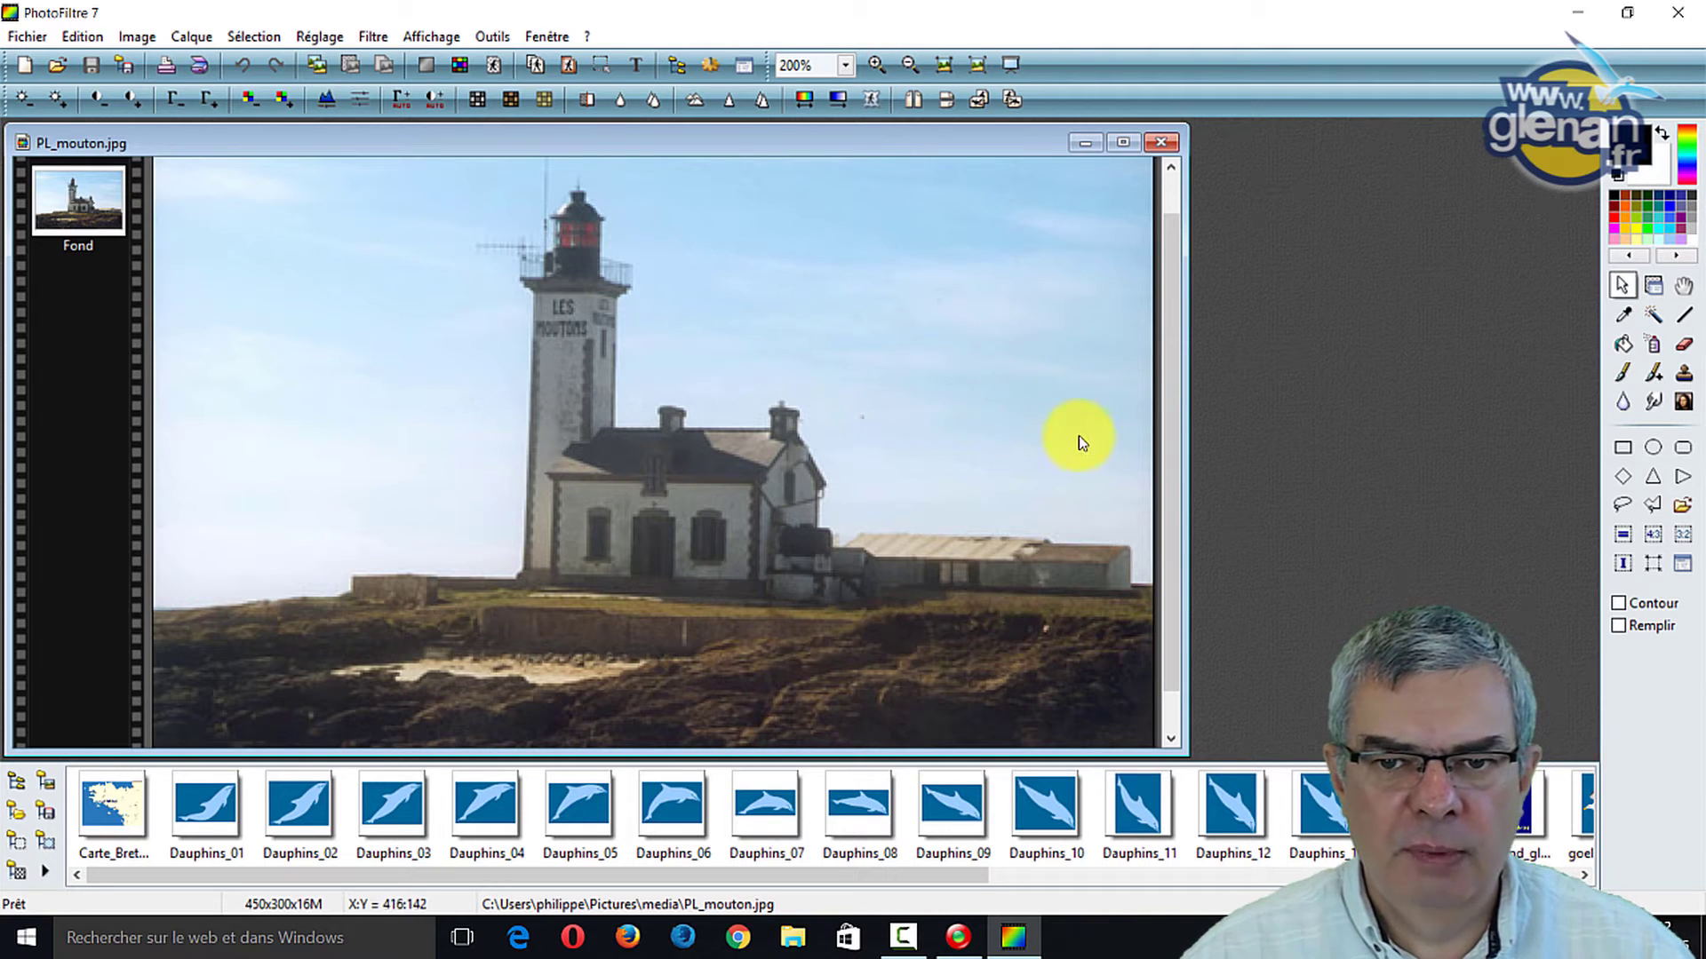
left_click_drag(1169, 474, 932, 316)
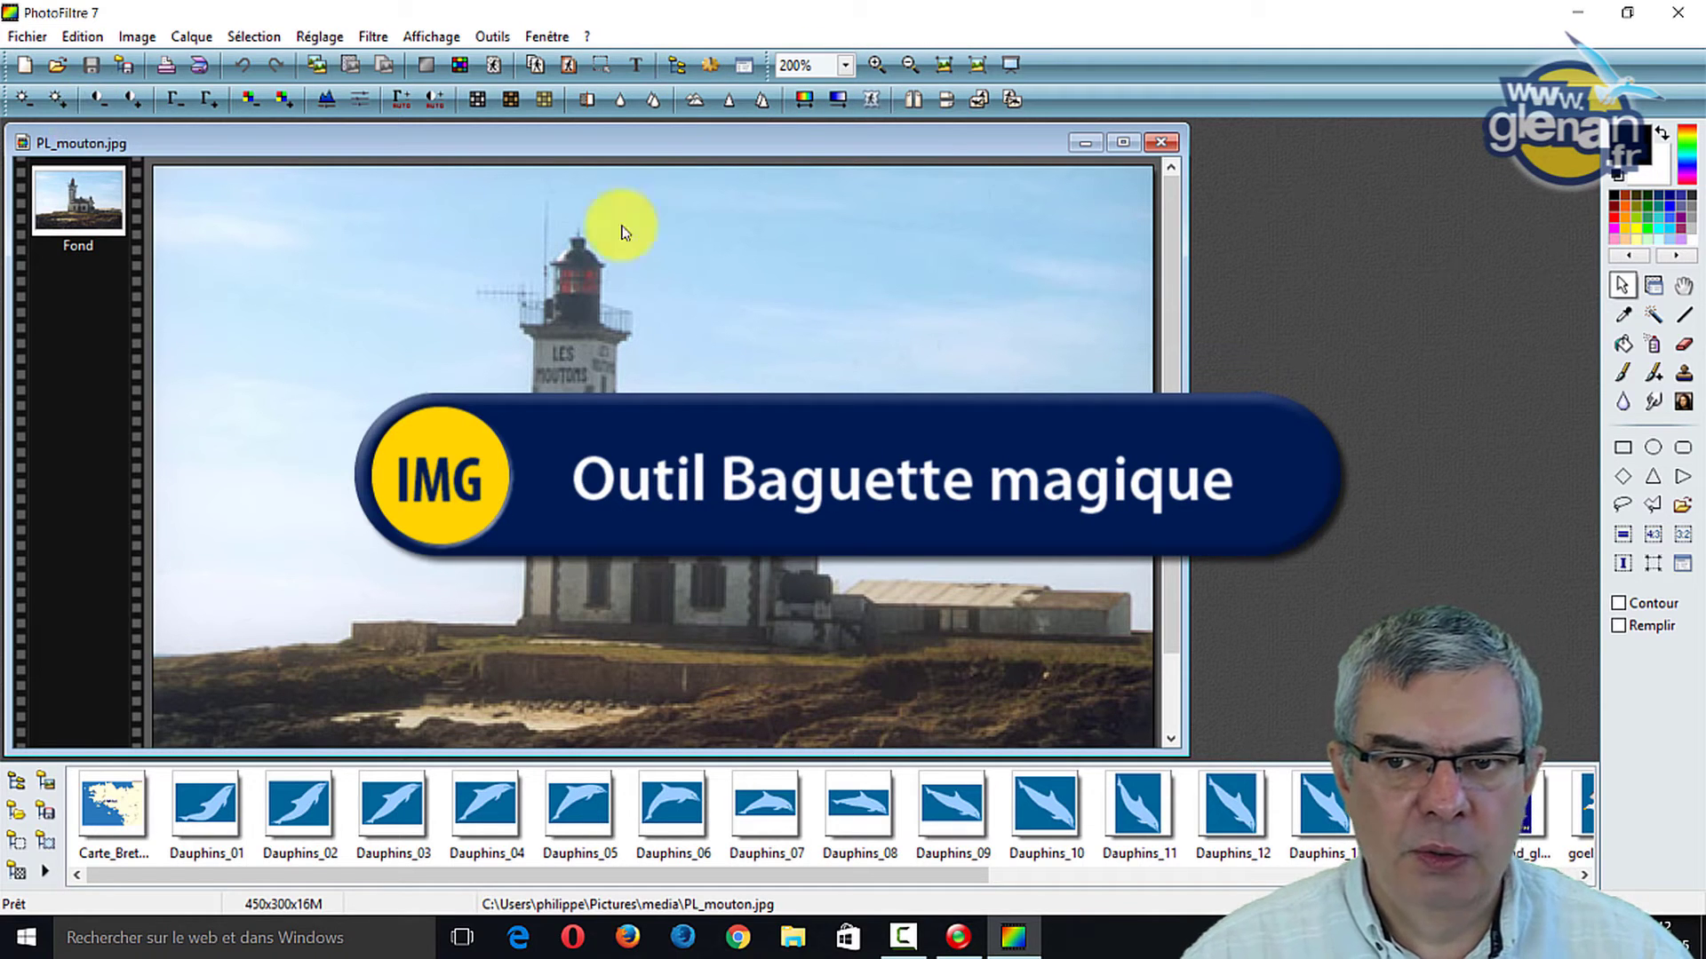
left_click(1650, 318)
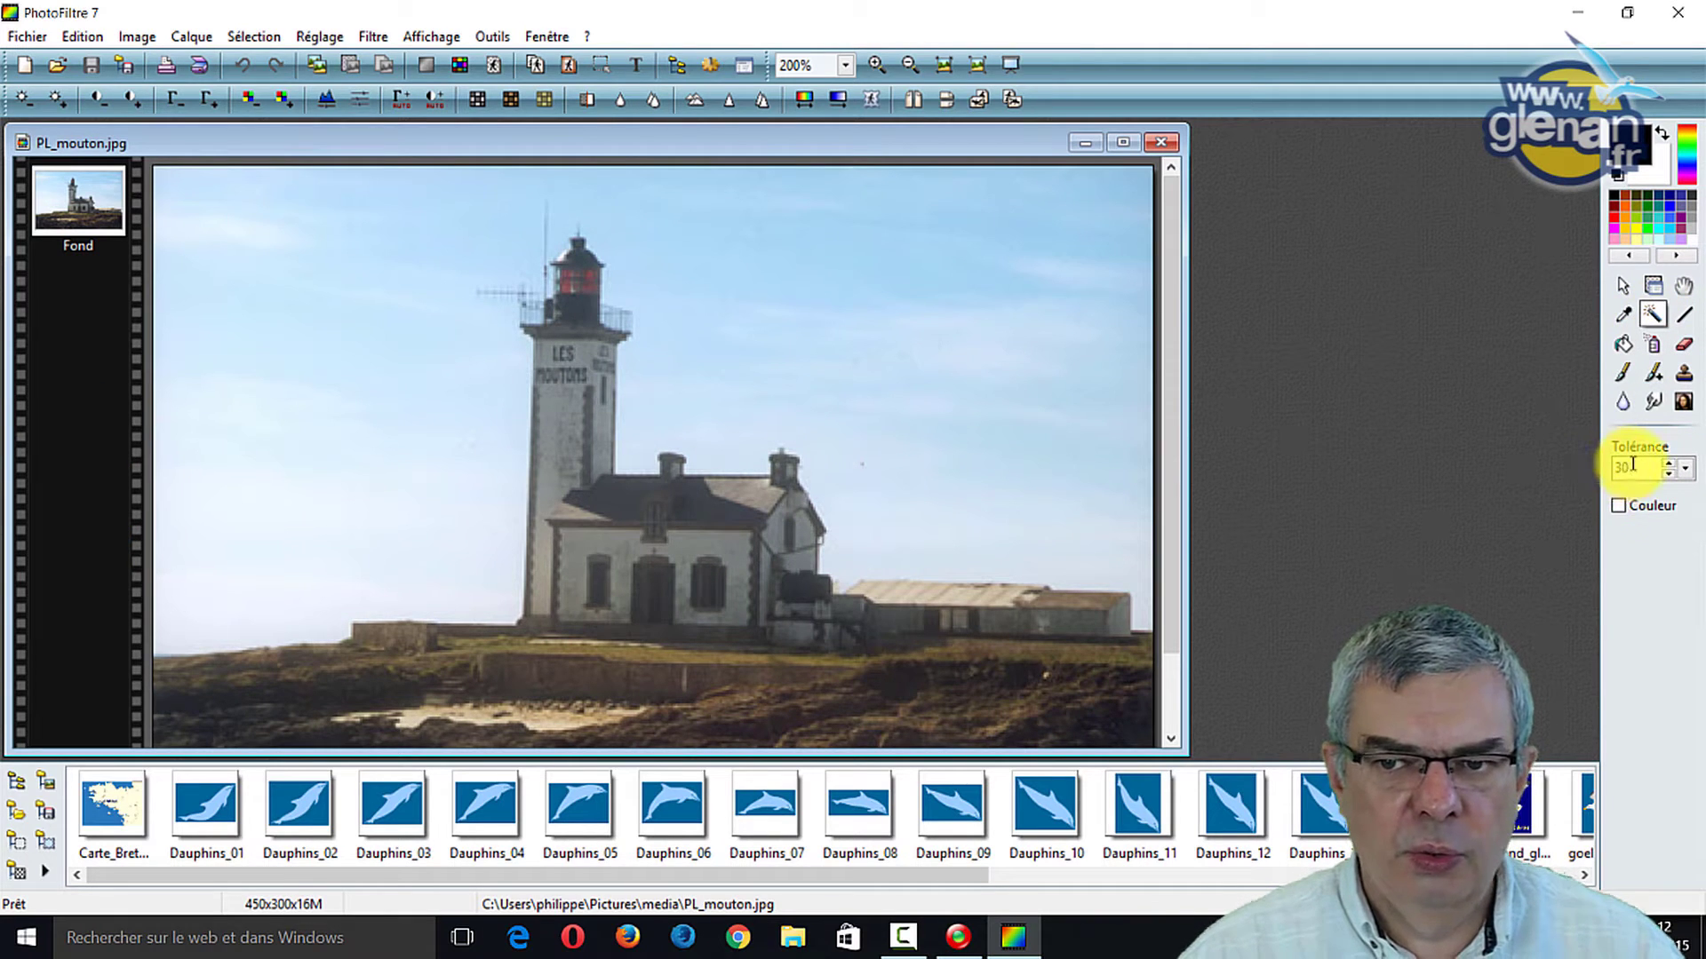
left_click(384, 358)
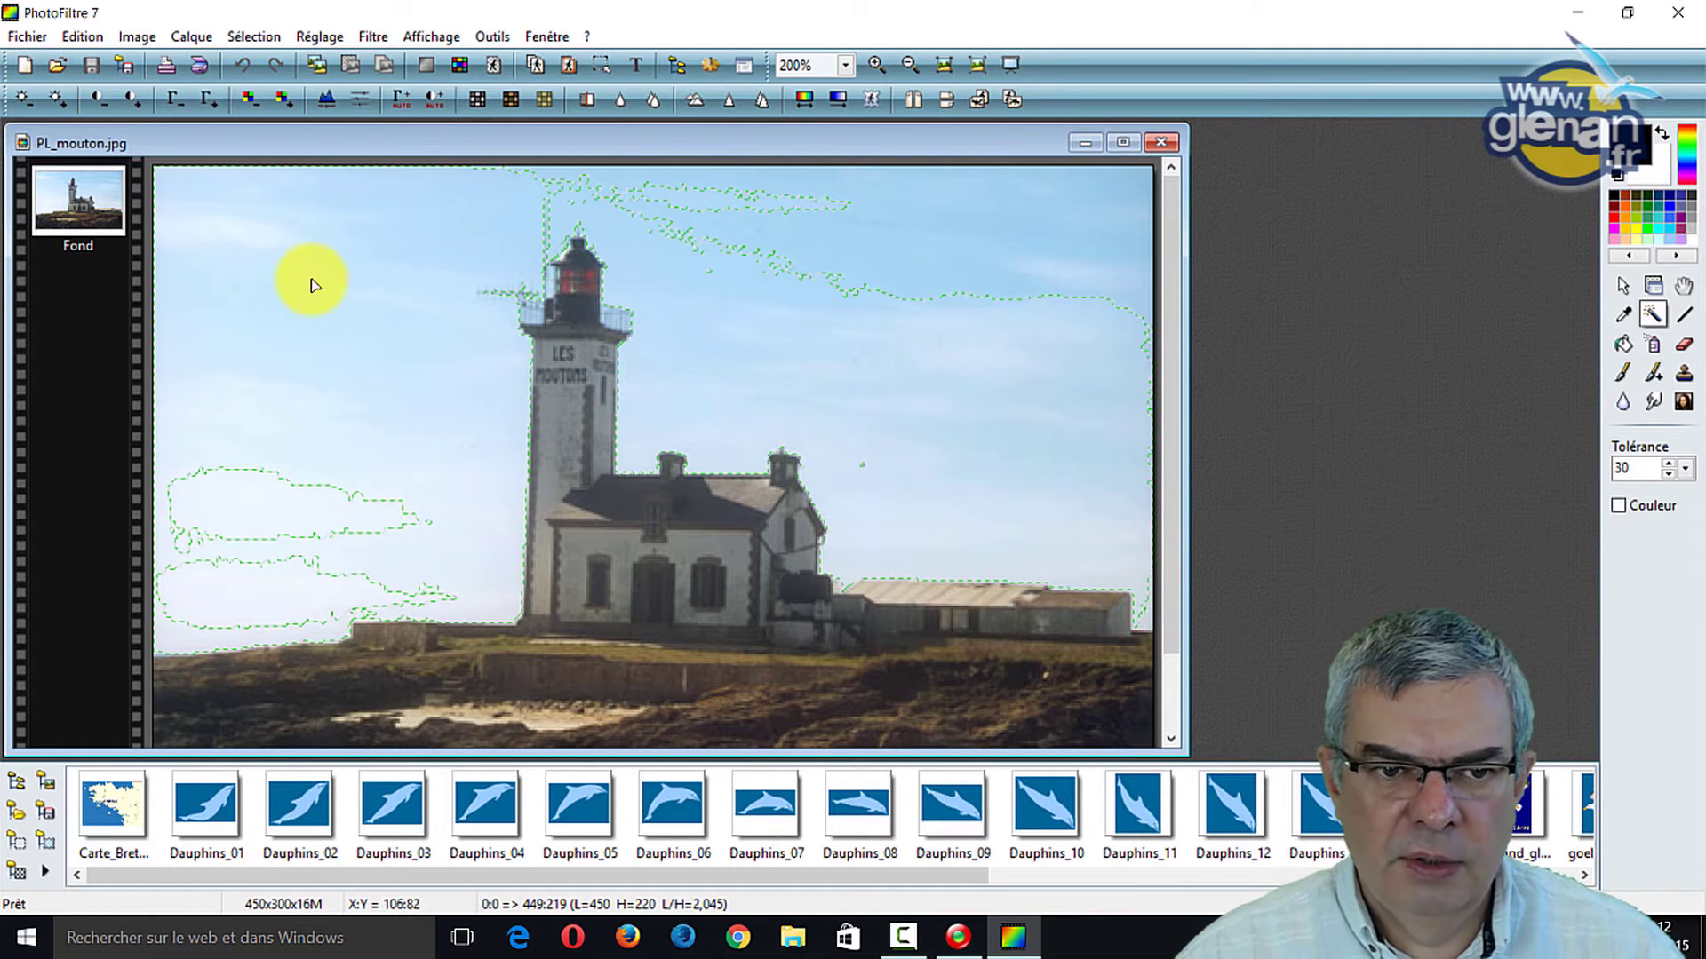
left_click(285, 508, "shift")
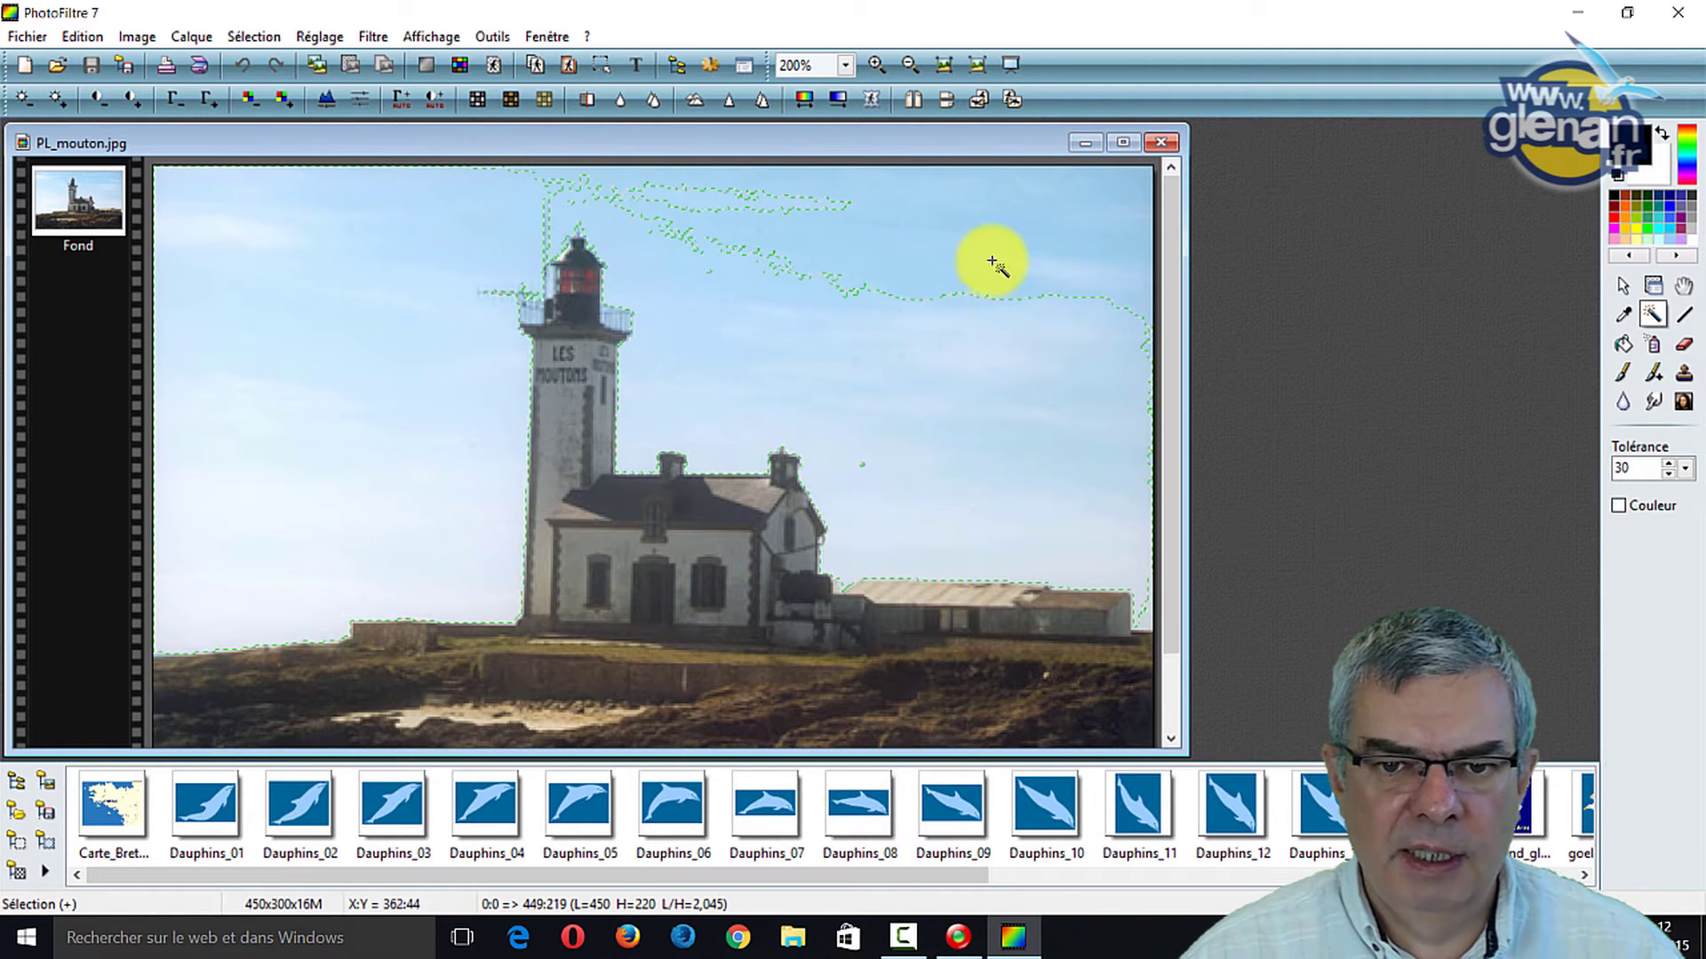
left_click(811, 198, "shift")
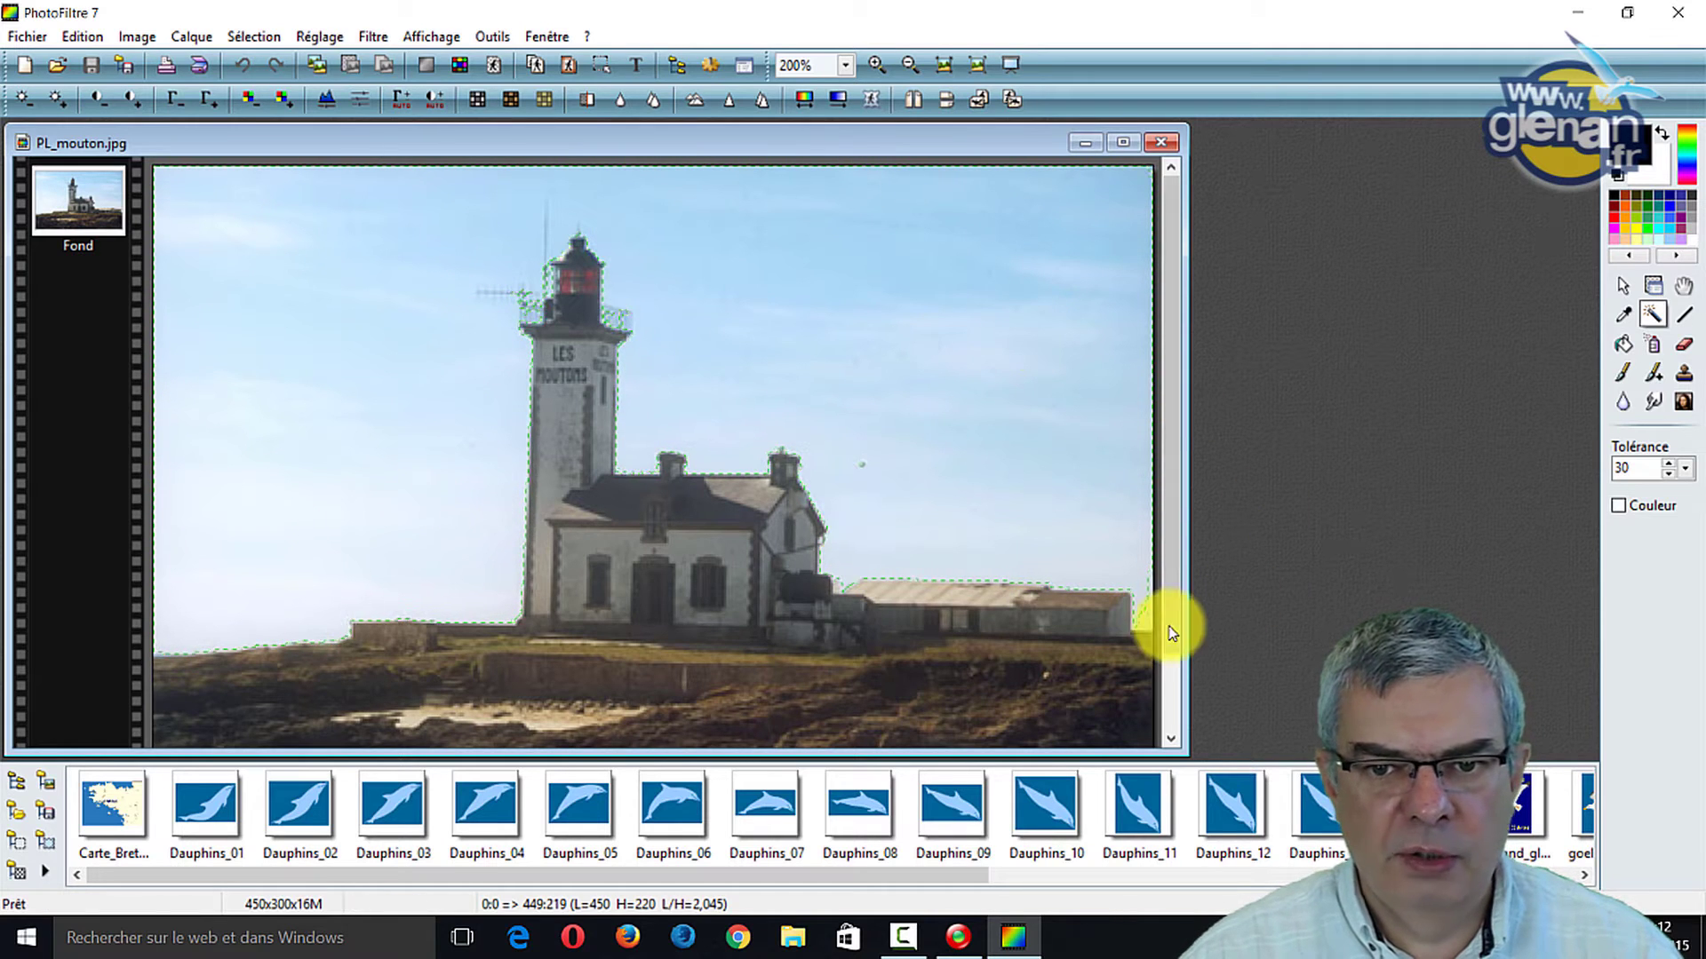
left_click(920, 497)
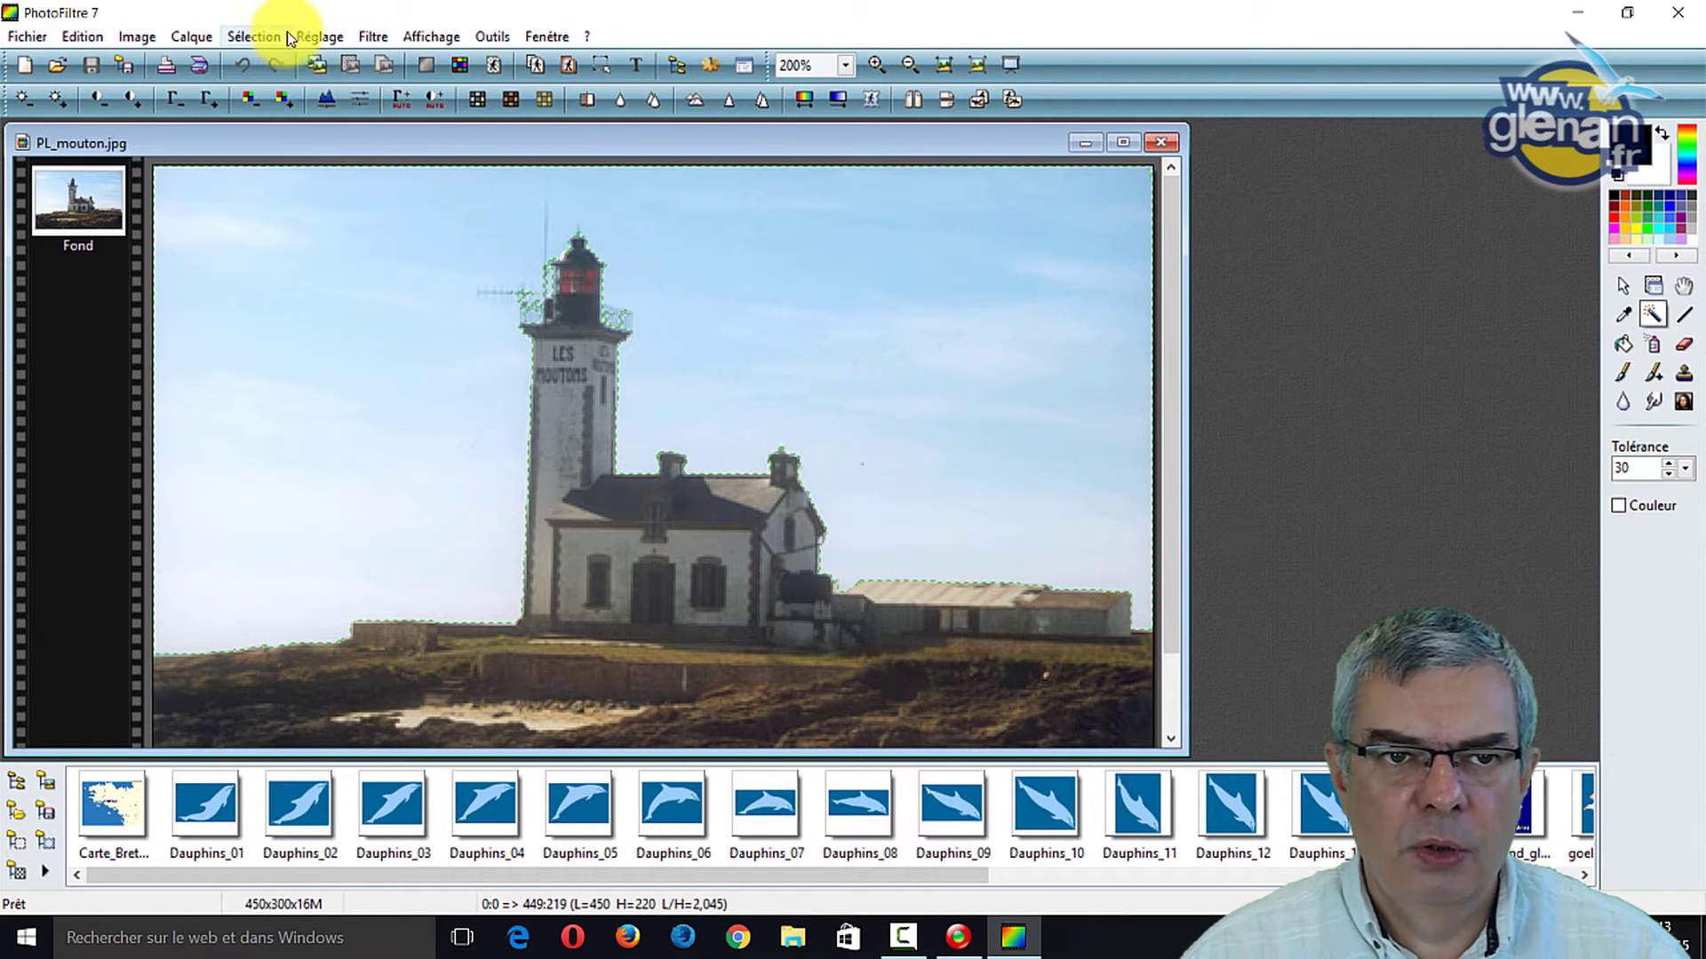
- Start a hue/saturation adjustment of the selected sky and preview a hue of 61°
left_click(318, 37)
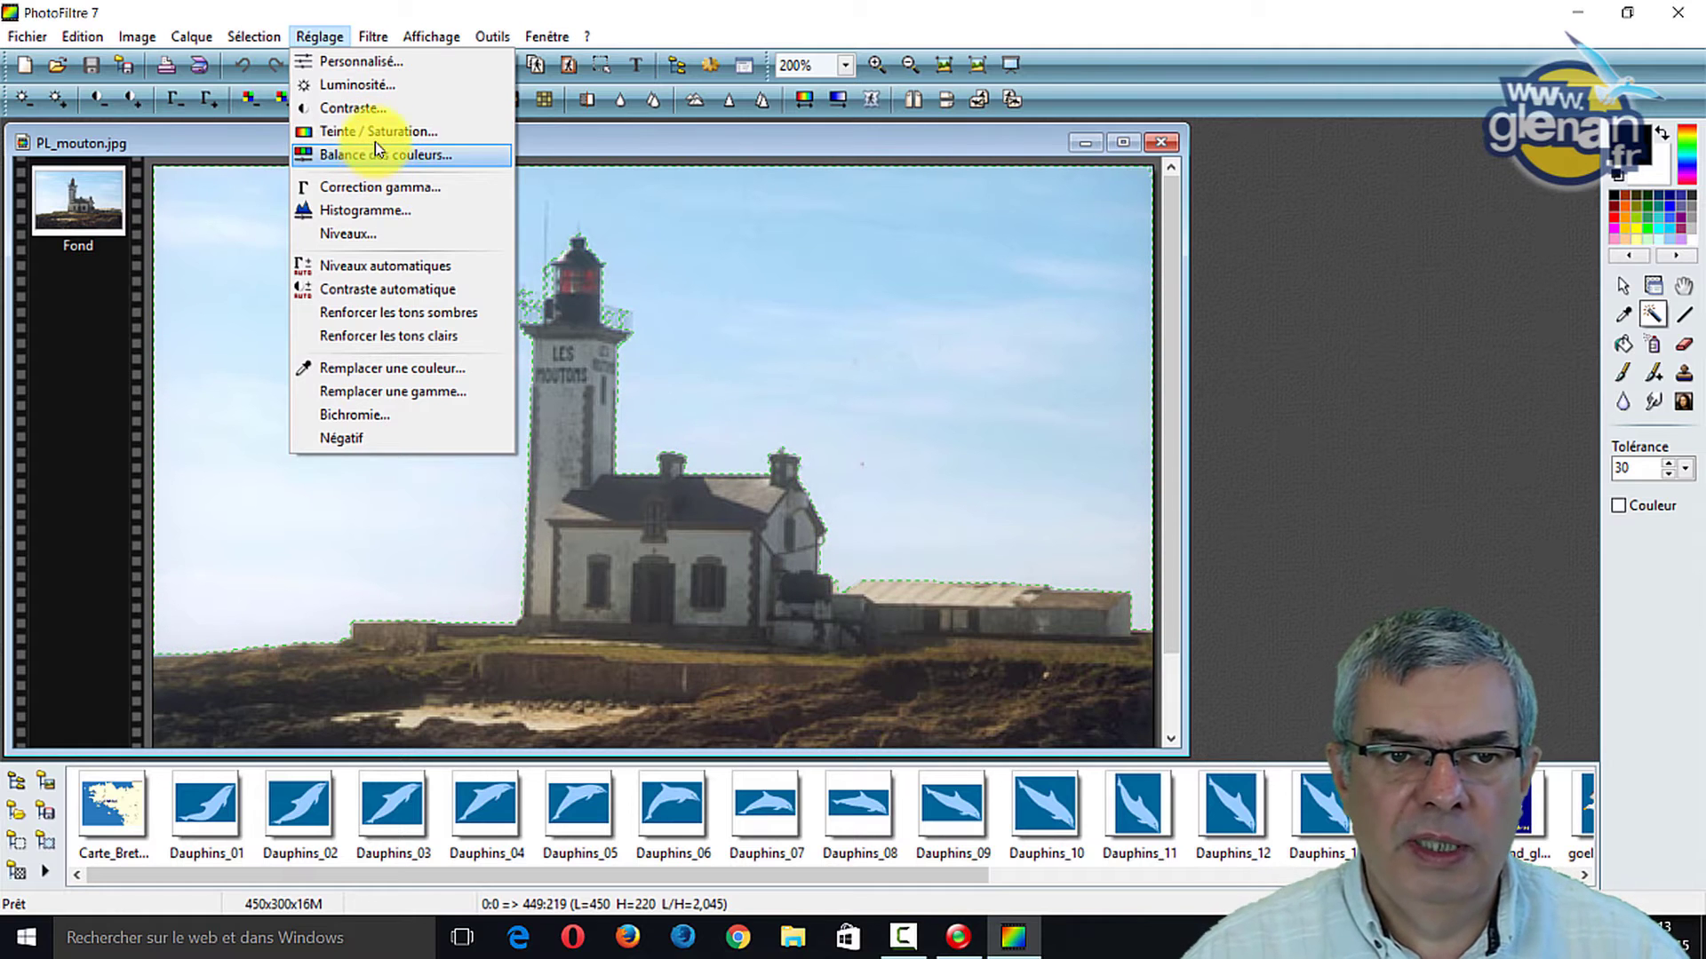
left_click(306, 131)
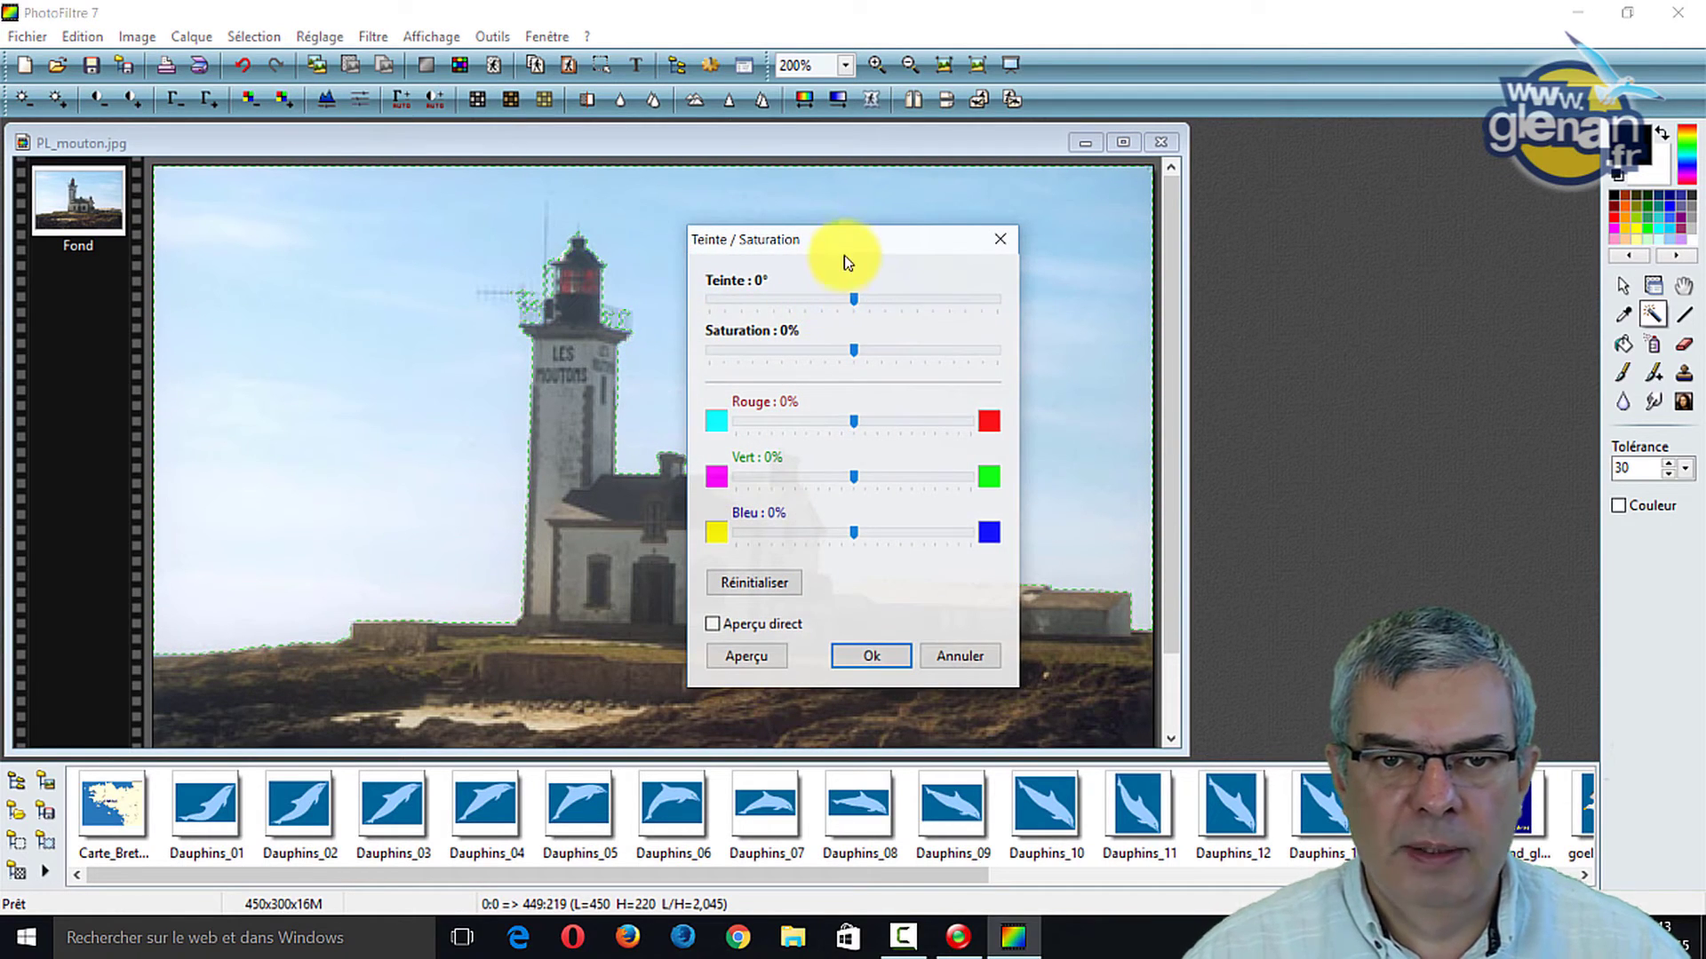
left_click_drag(844, 252, 1361, 199)
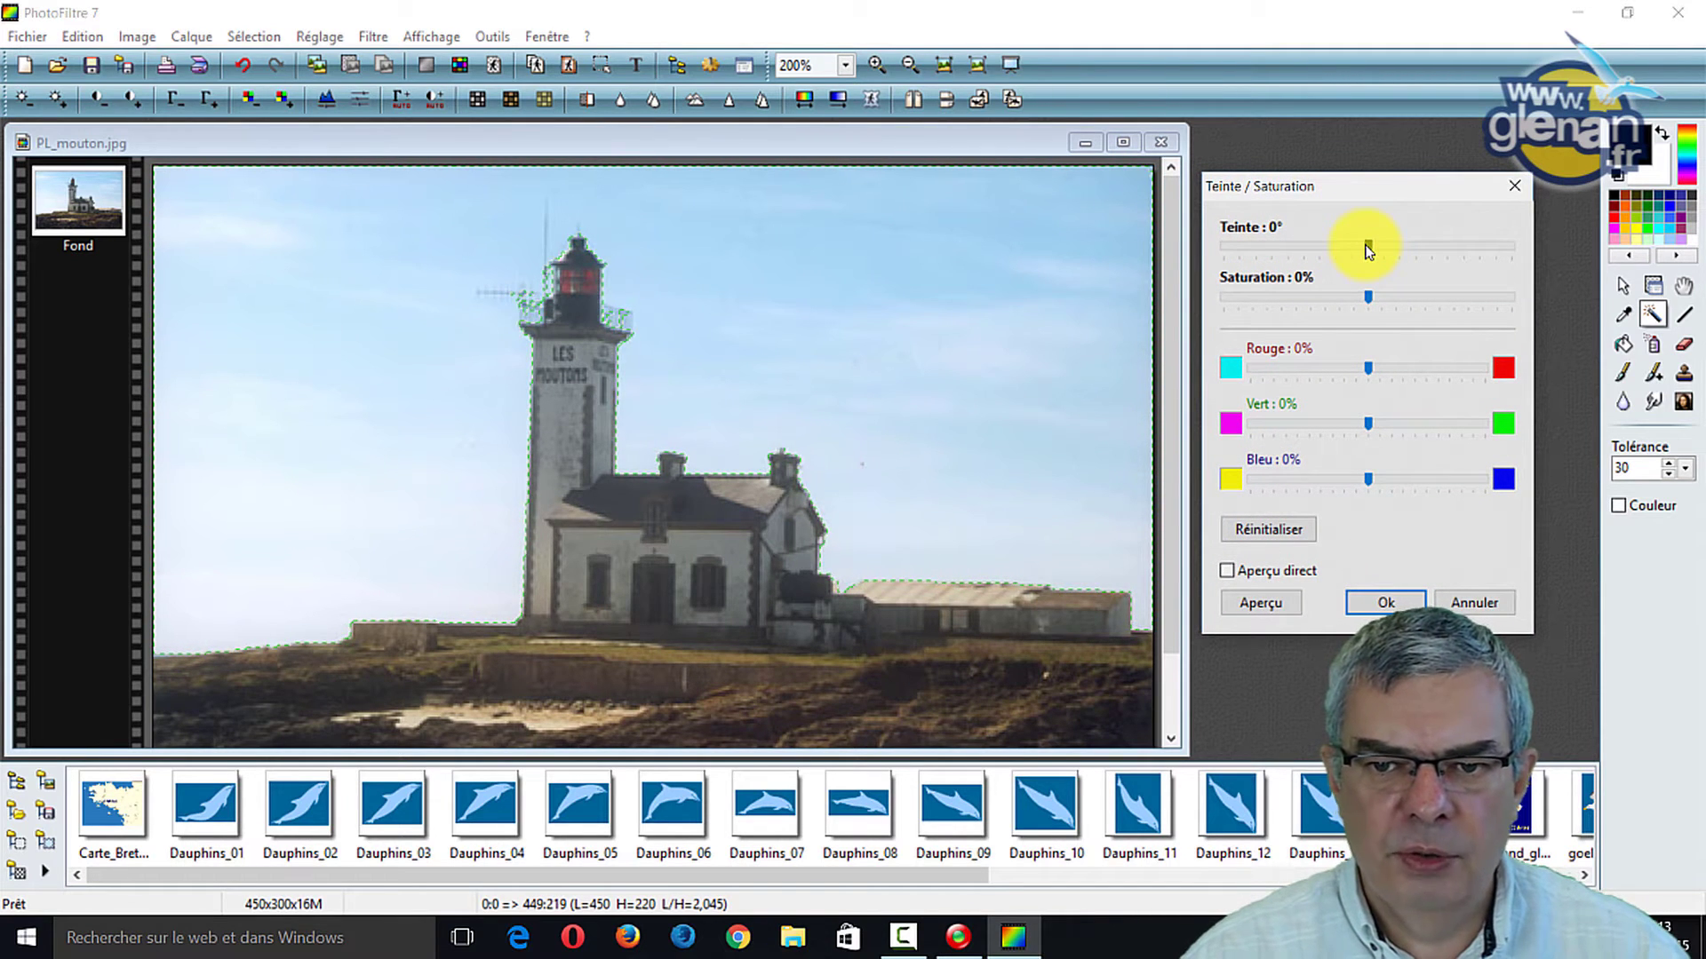
left_click_drag(1368, 254, 1419, 253)
left_click(1261, 602)
left_click(1261, 603)
left_click(1256, 604)
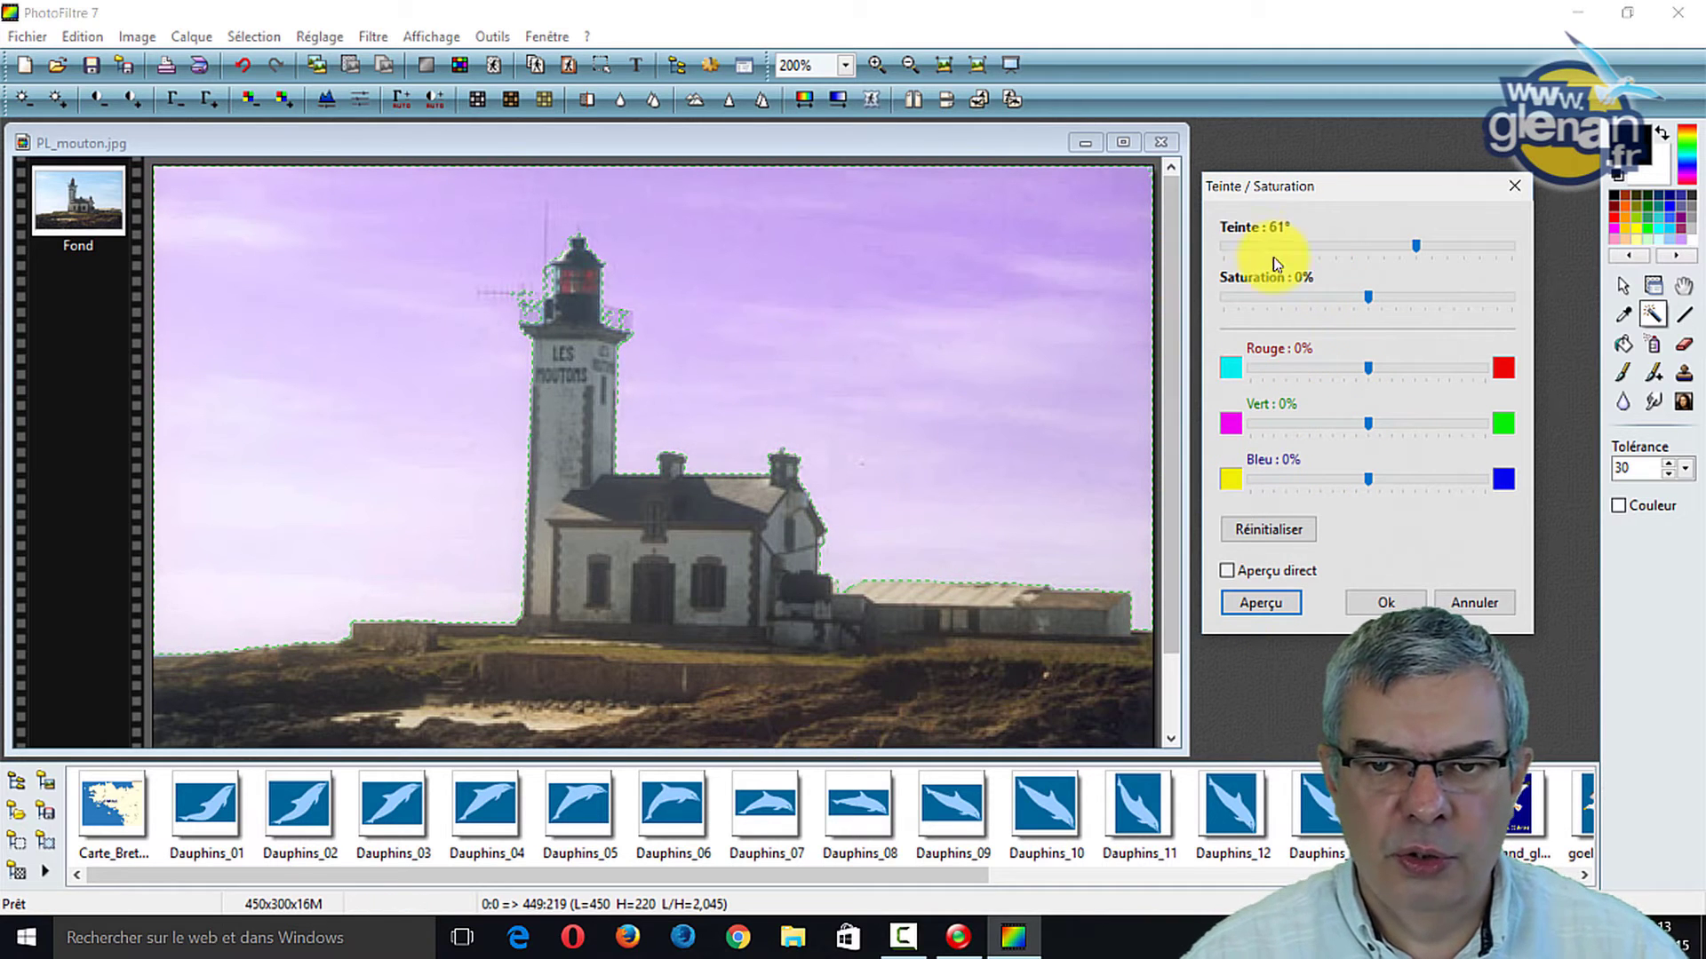
- Preview sky saturations of 100%, -100% and 0%, and reset the hue/saturation settings
left_click_drag(1368, 298, 1544, 311)
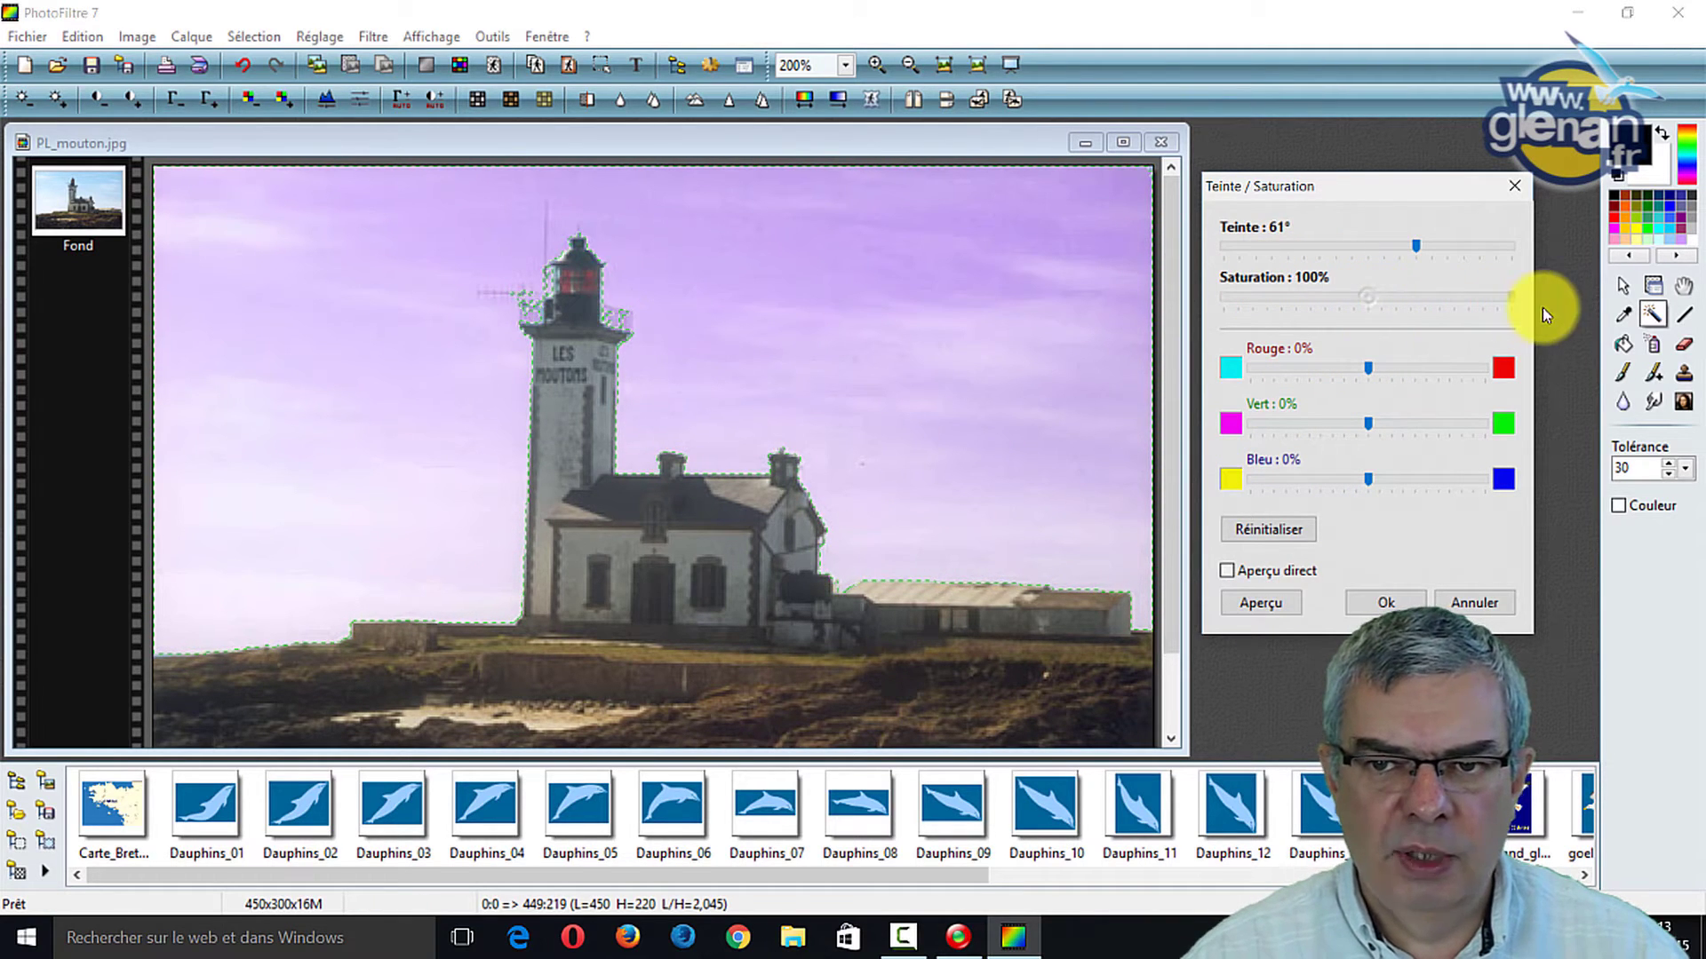
left_click(1261, 602)
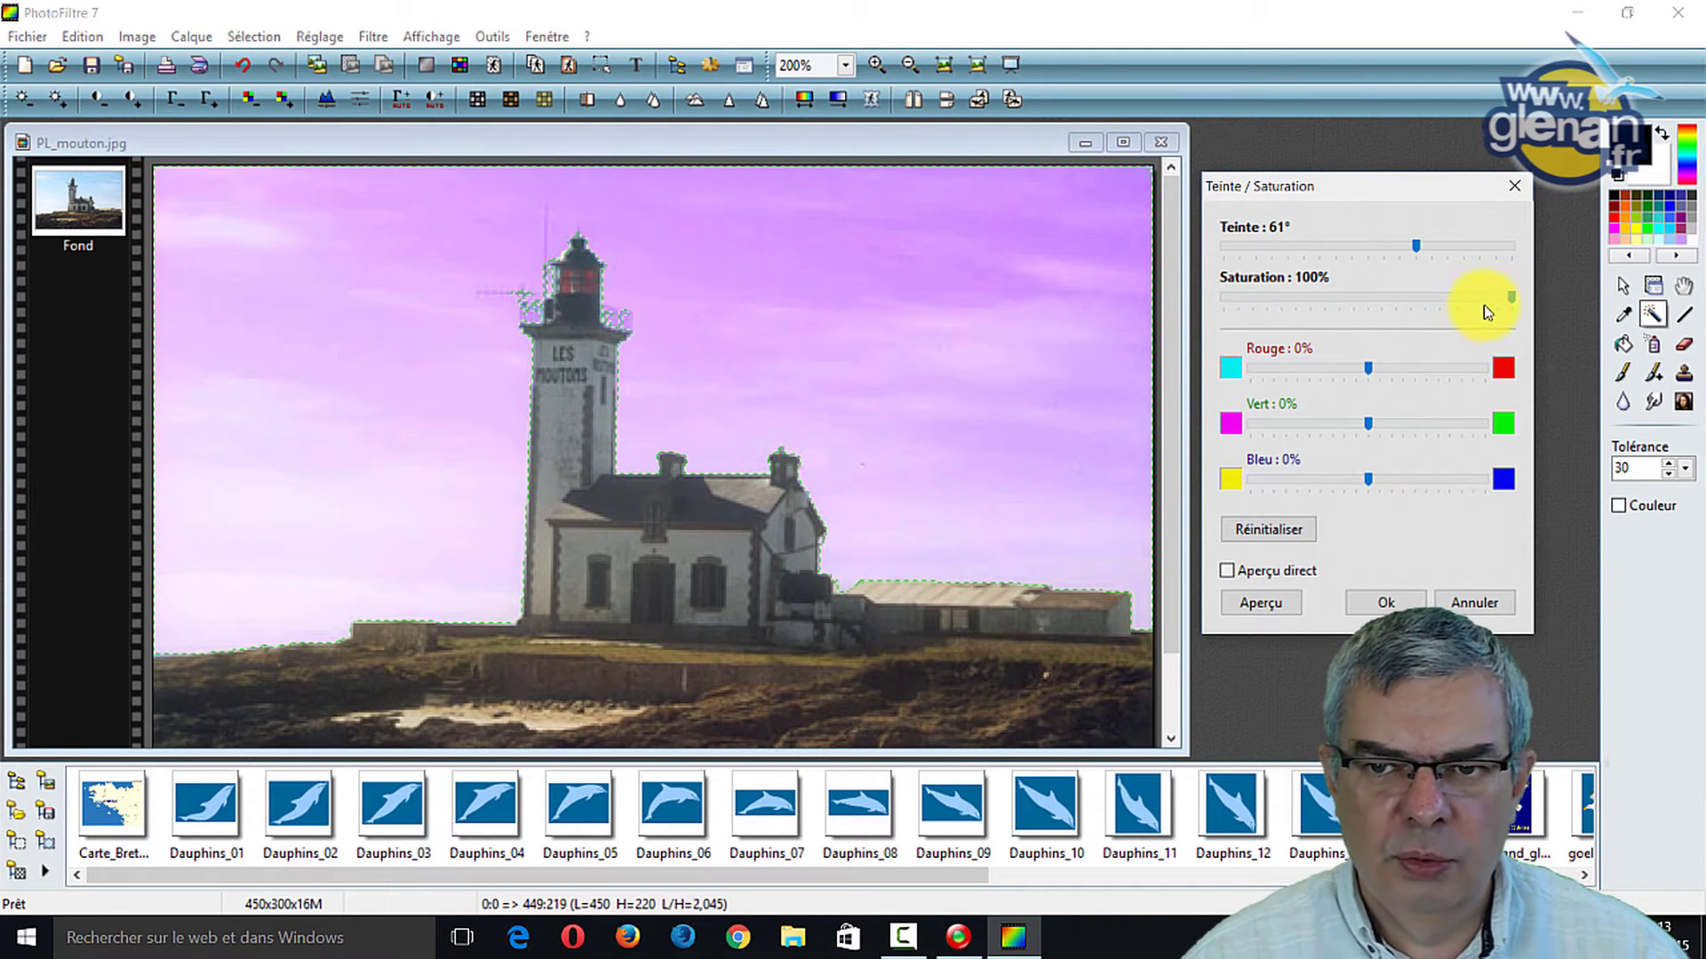
left_click_drag(1510, 299, 1210, 228)
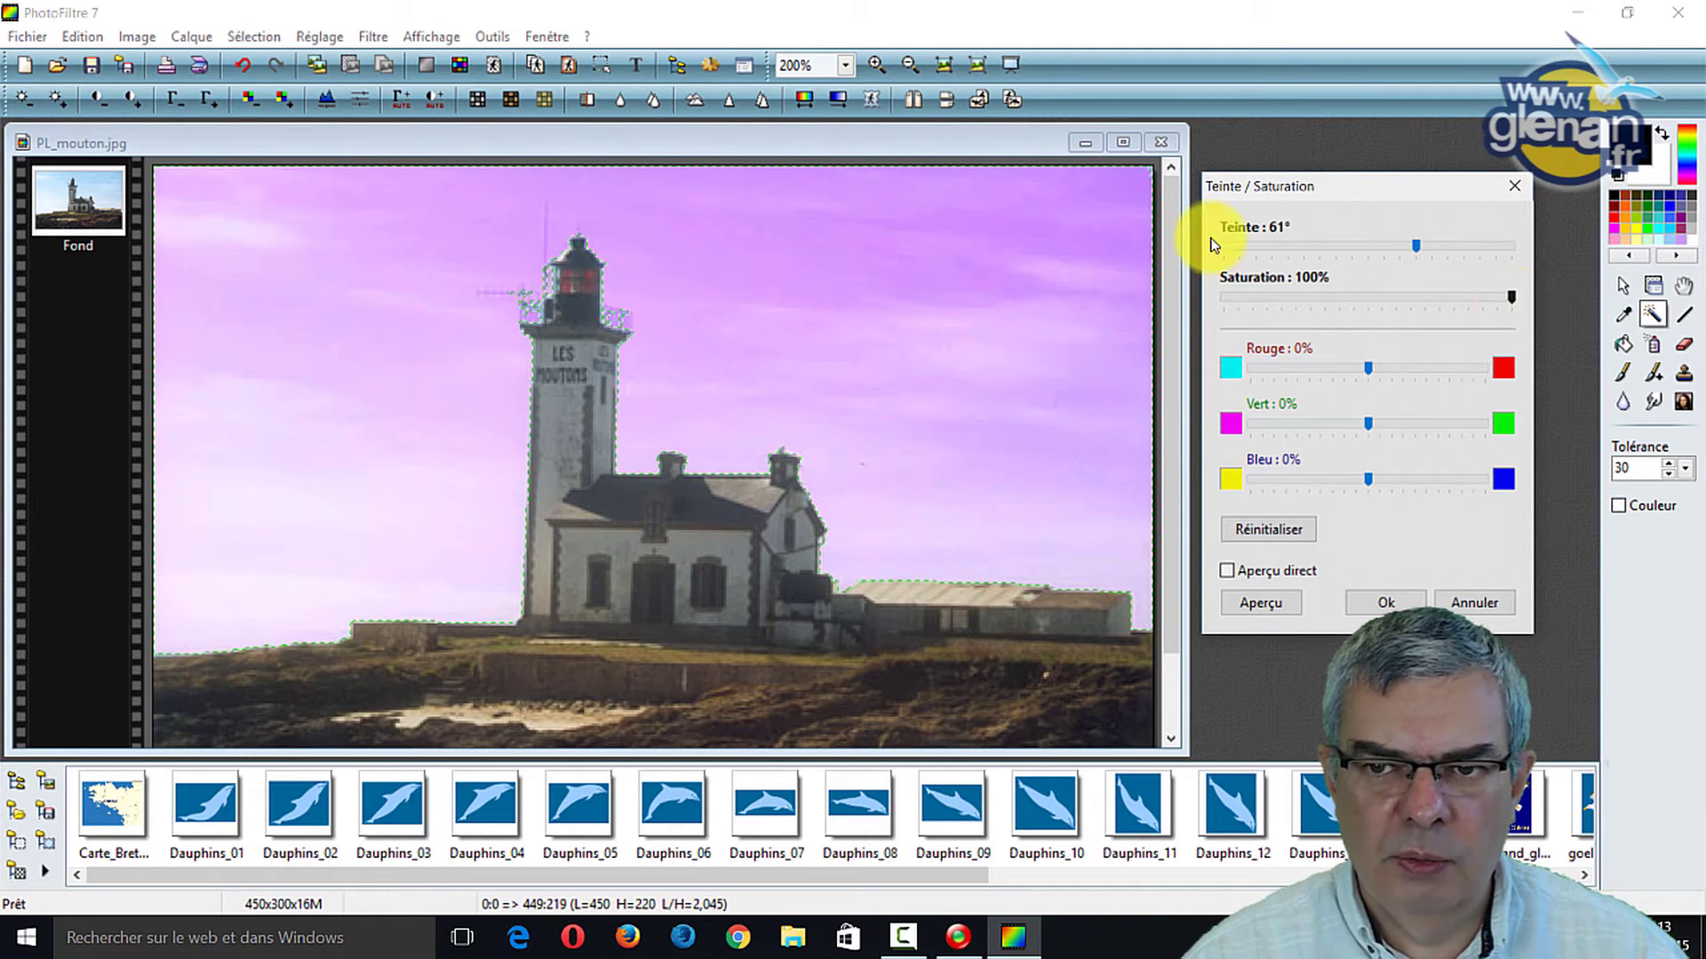
left_click(1257, 603)
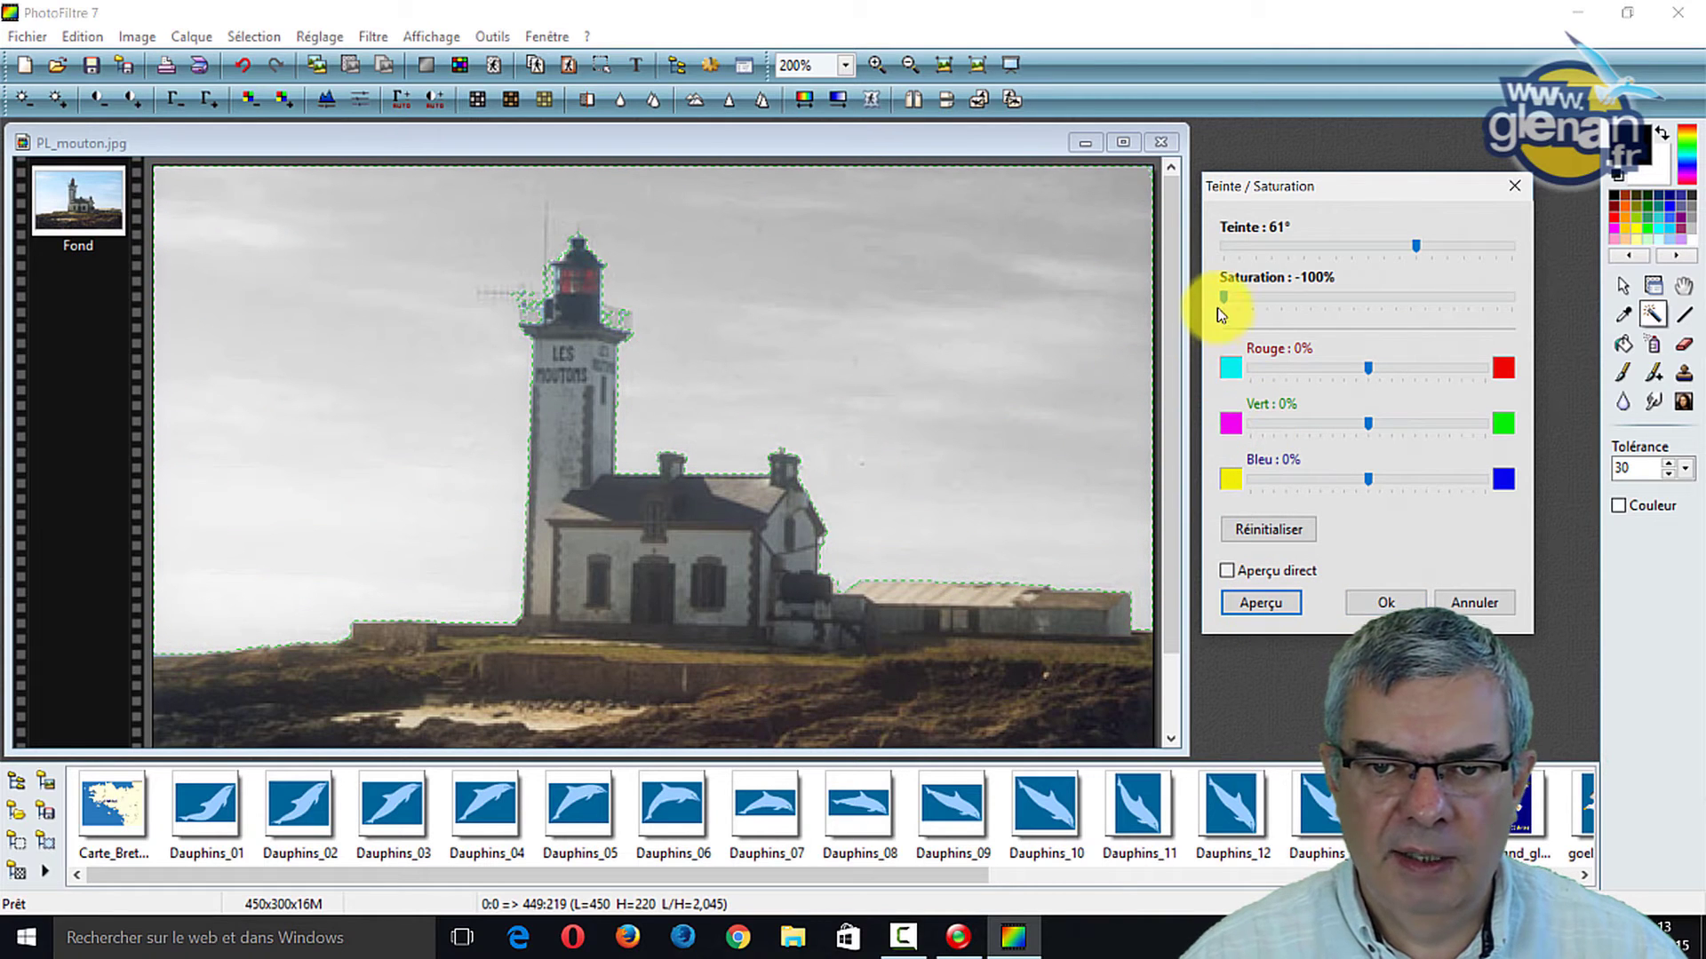
left_click_drag(1223, 298, 1364, 302)
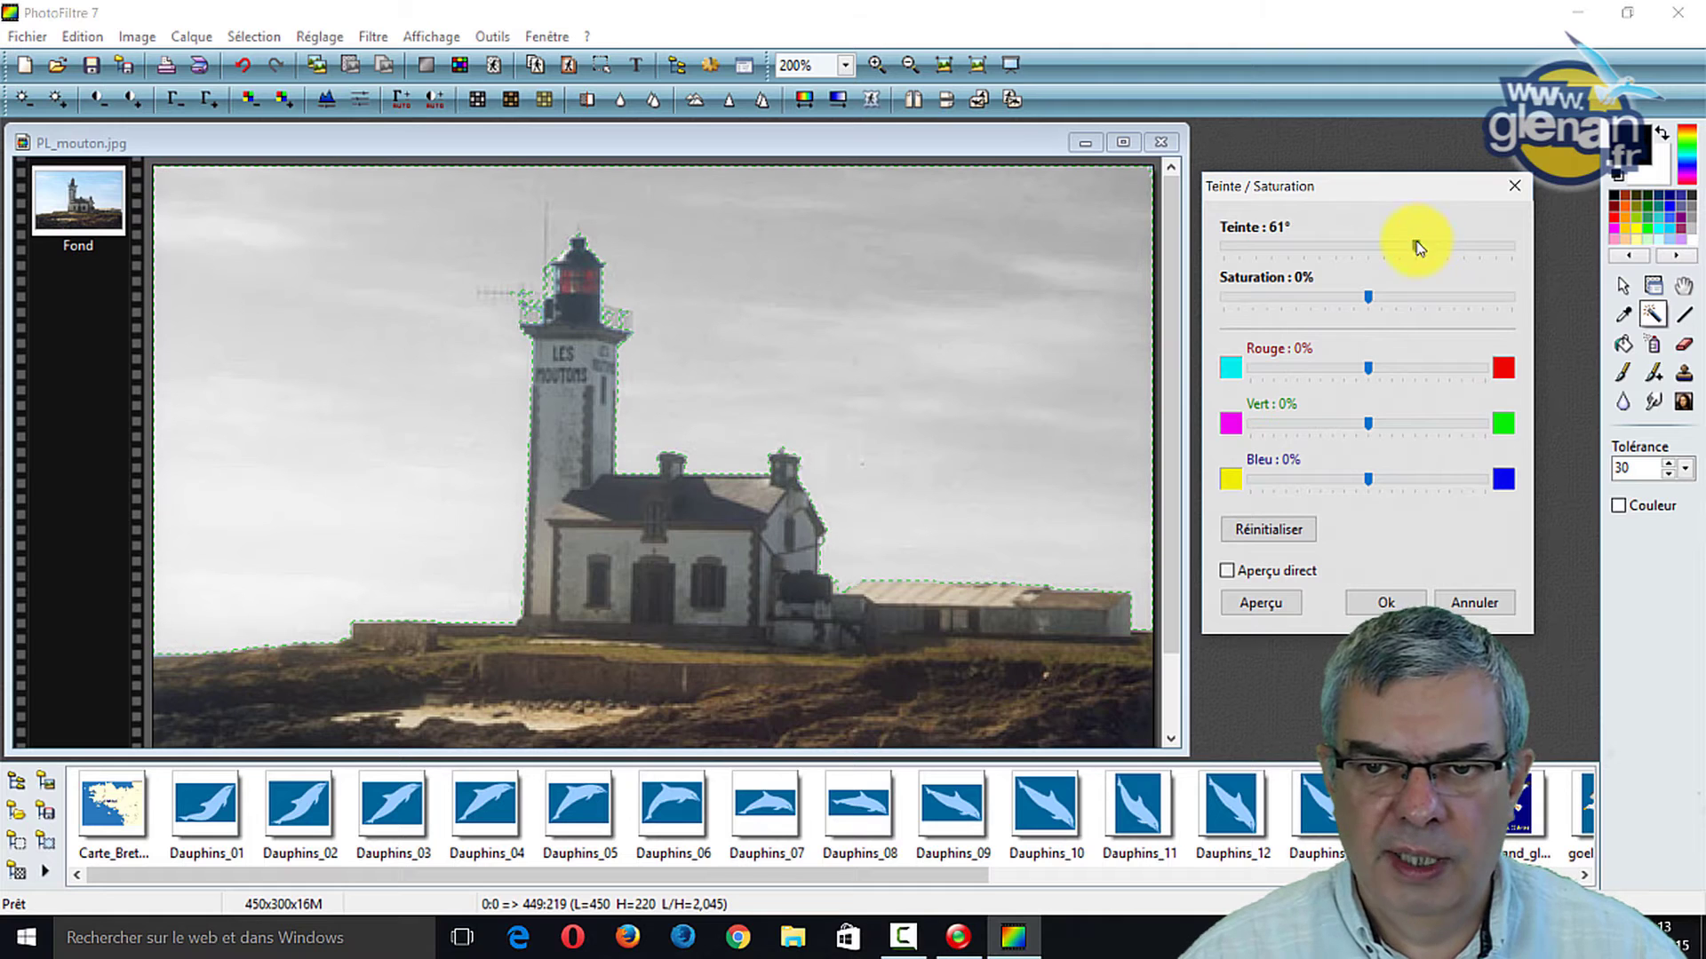
left_click(1260, 603)
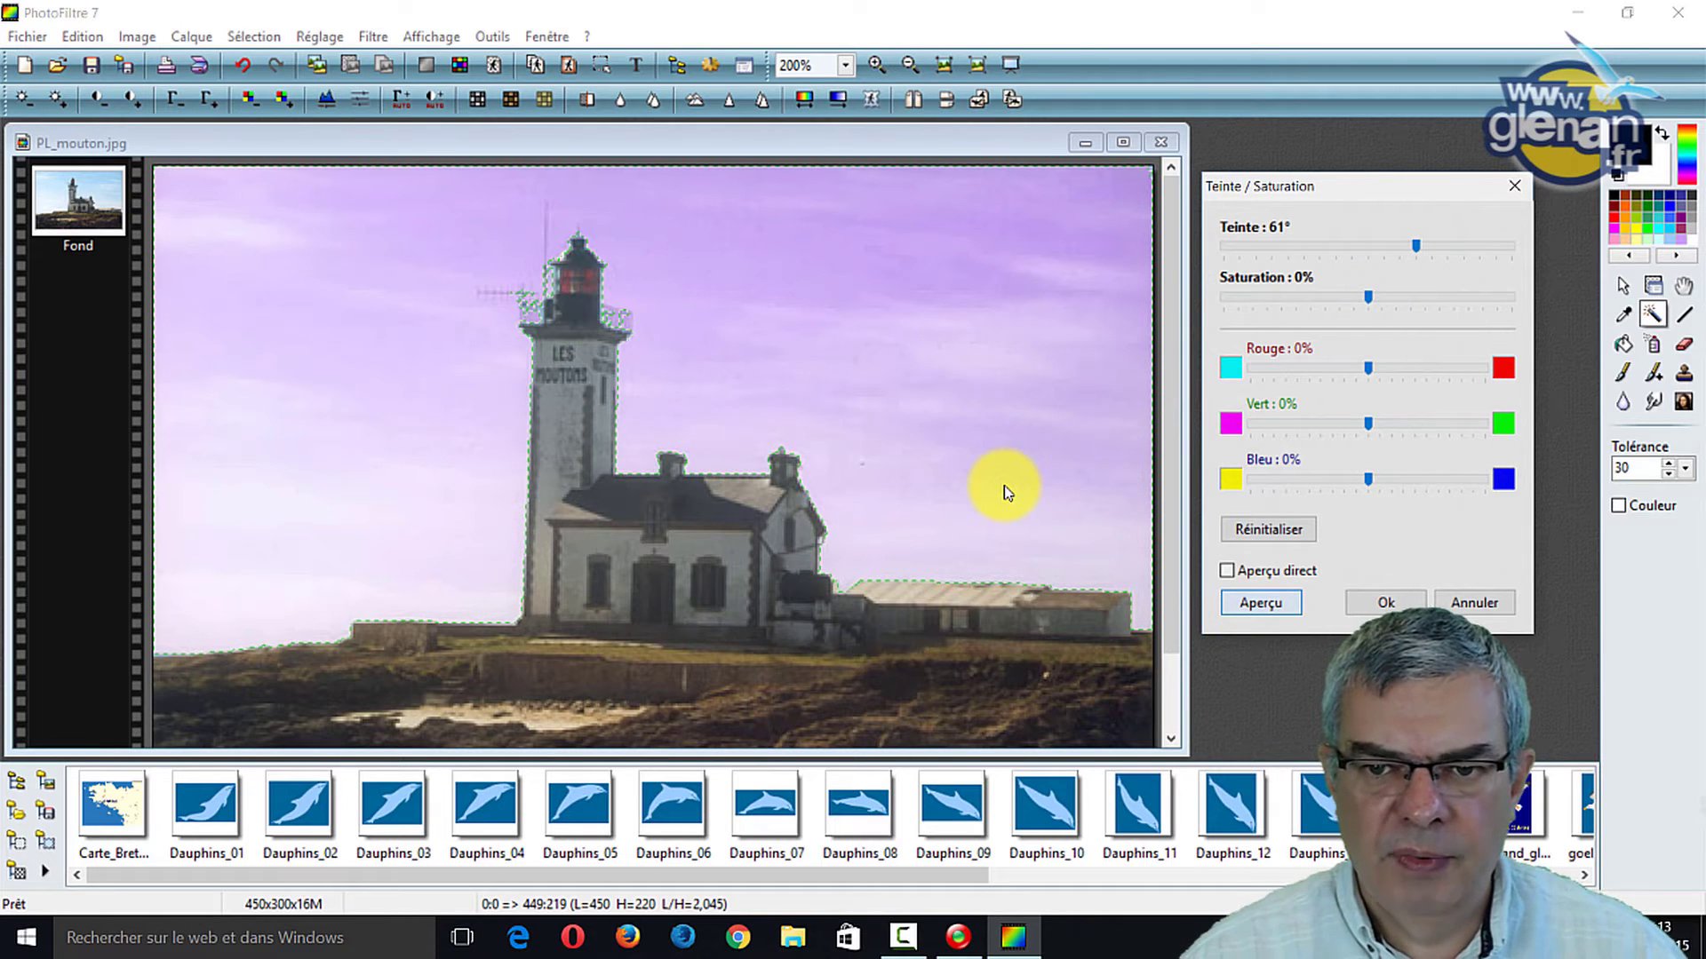
left_click_drag(1412, 266, 1370, 262)
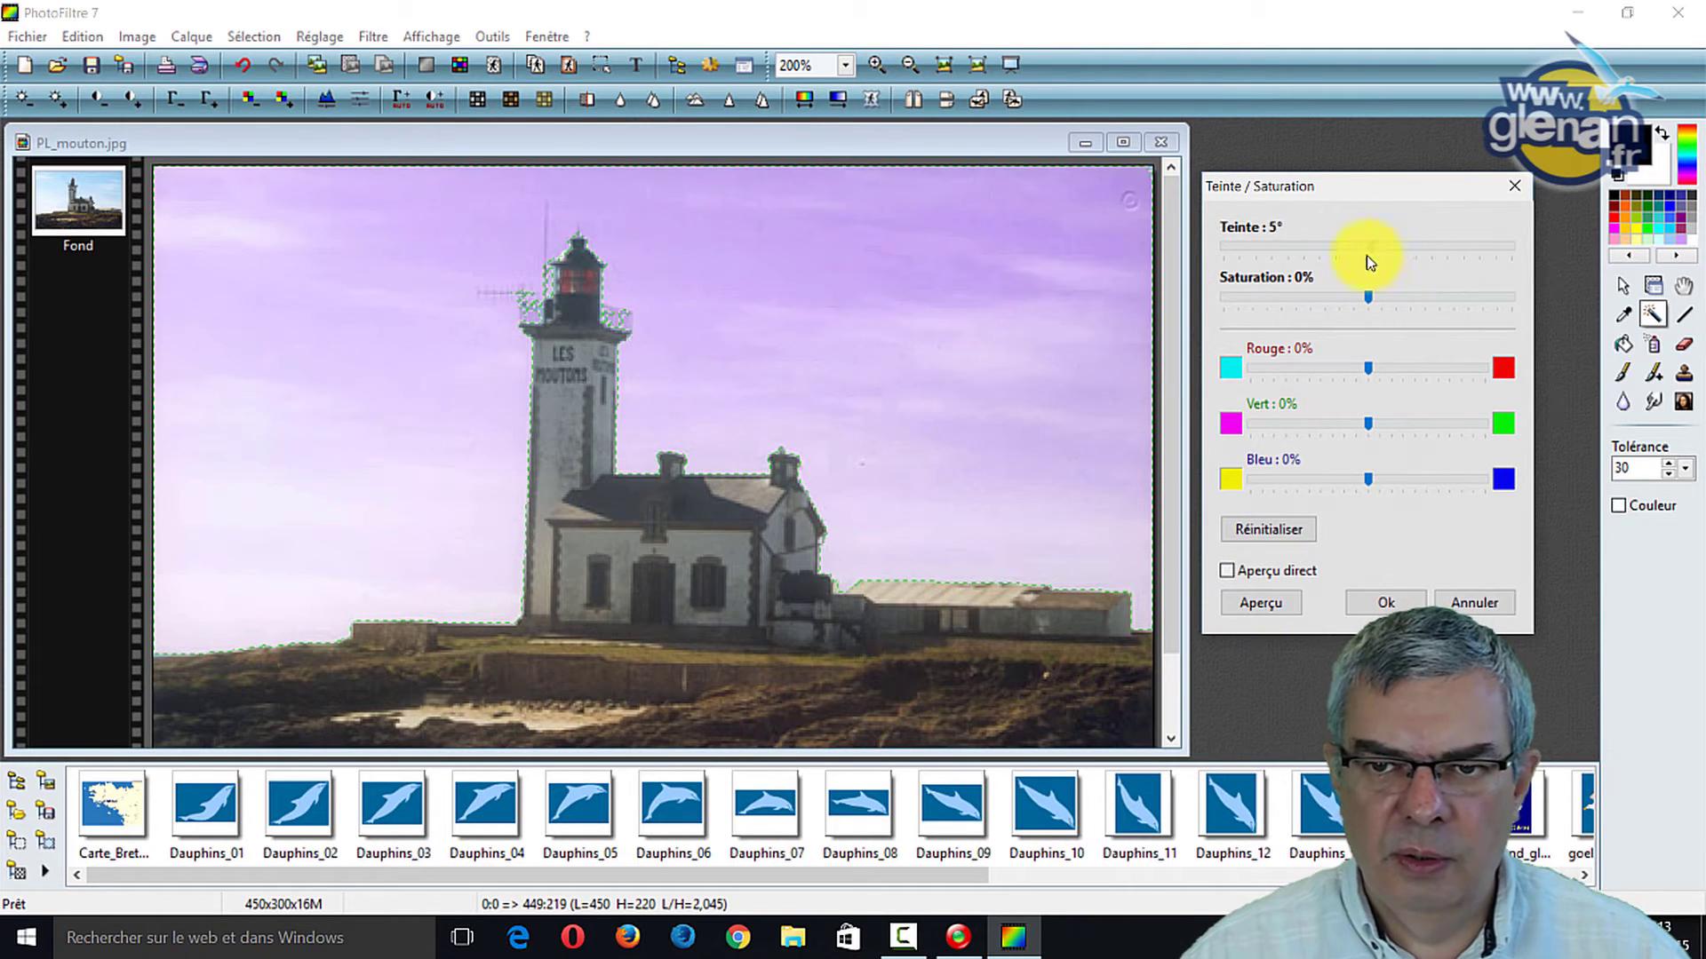
left_click(1271, 530)
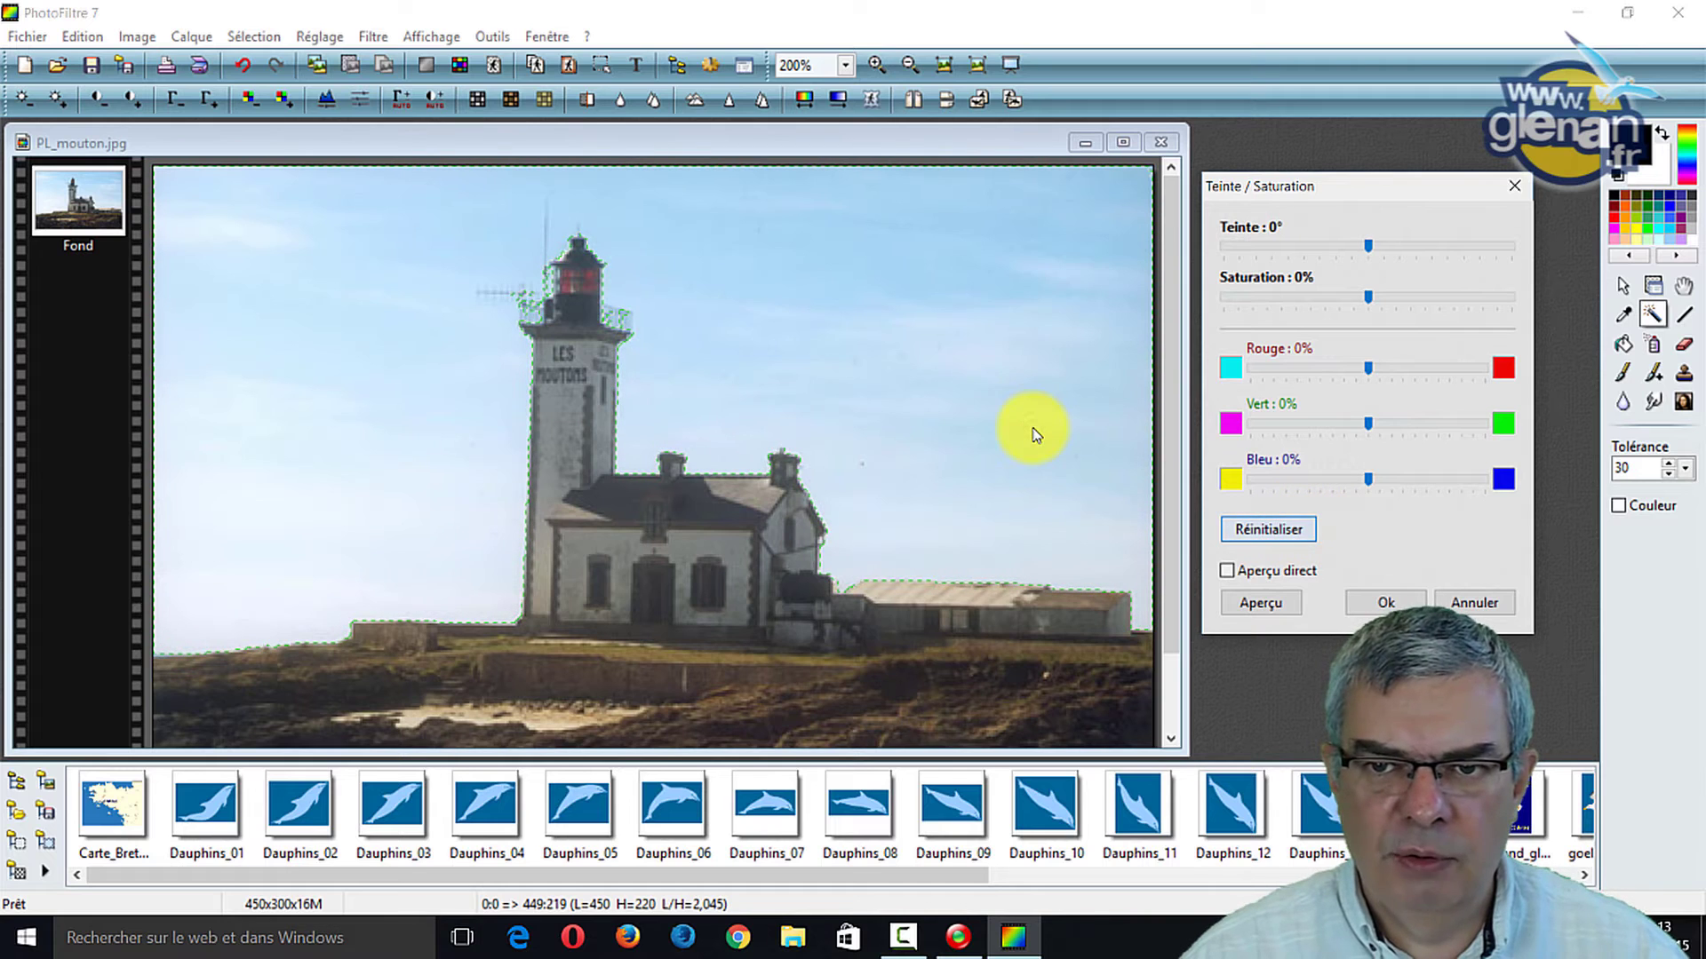
- Preview the sky with red at 65% and green at -66% and -100%, and cancel the hue/saturation adjustment
left_click(1430, 369)
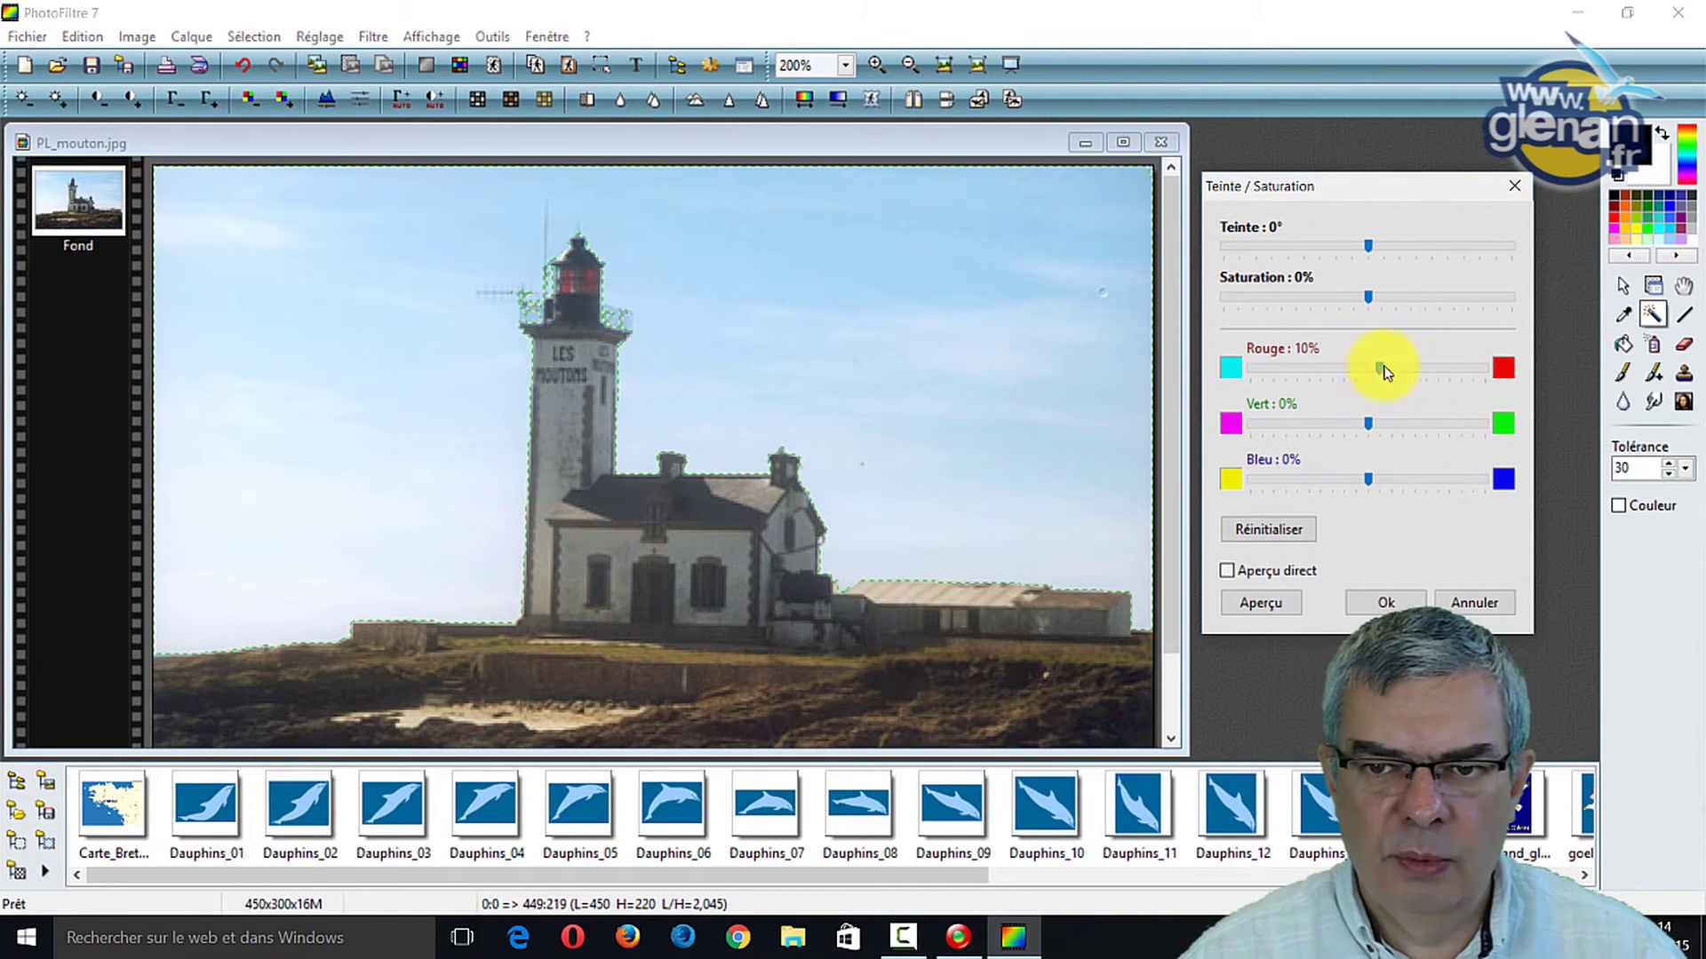
left_click(1256, 601)
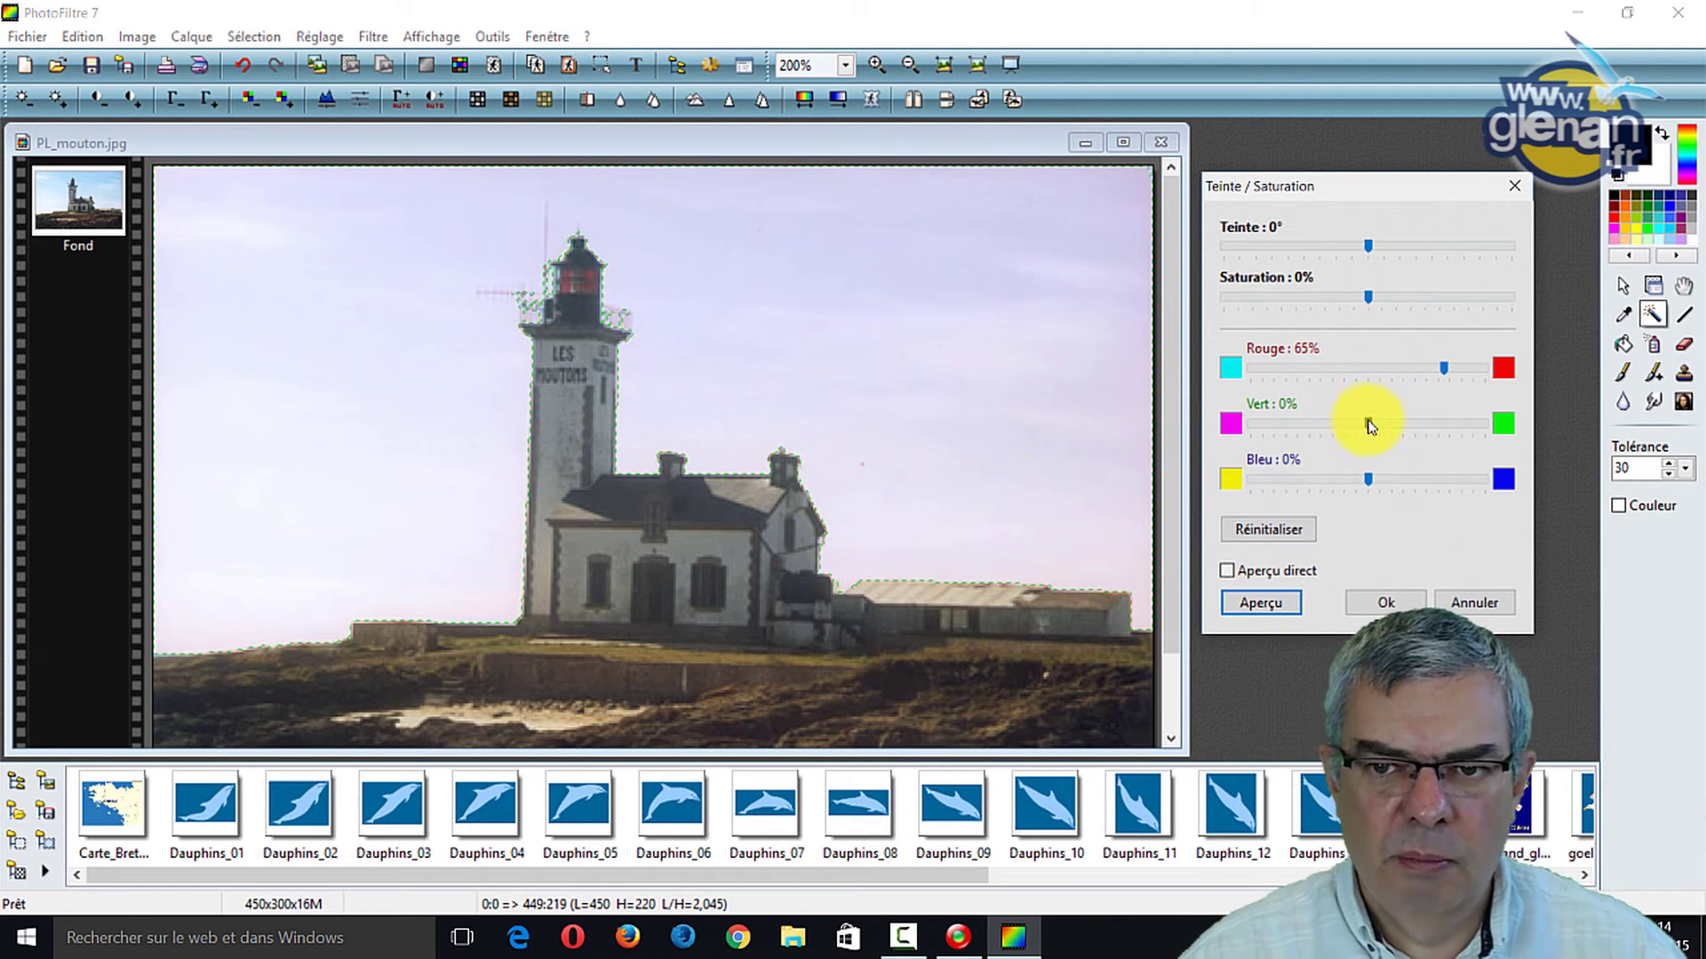
left_click_drag(1368, 425, 1290, 426)
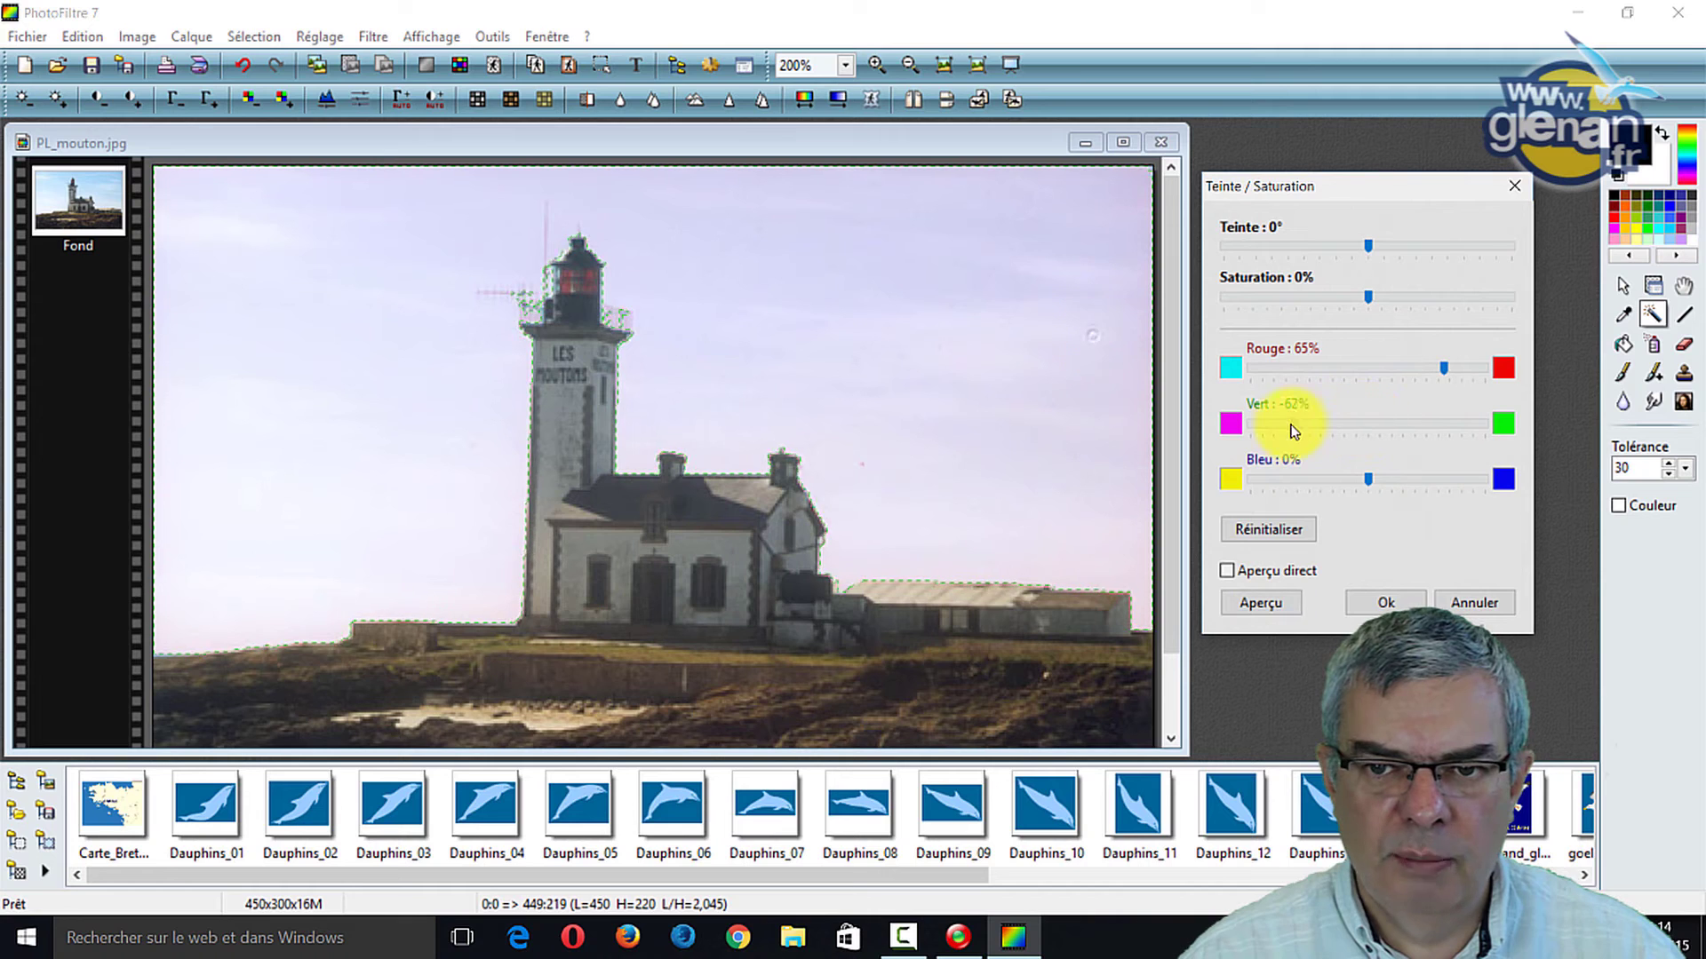
left_click(1254, 606)
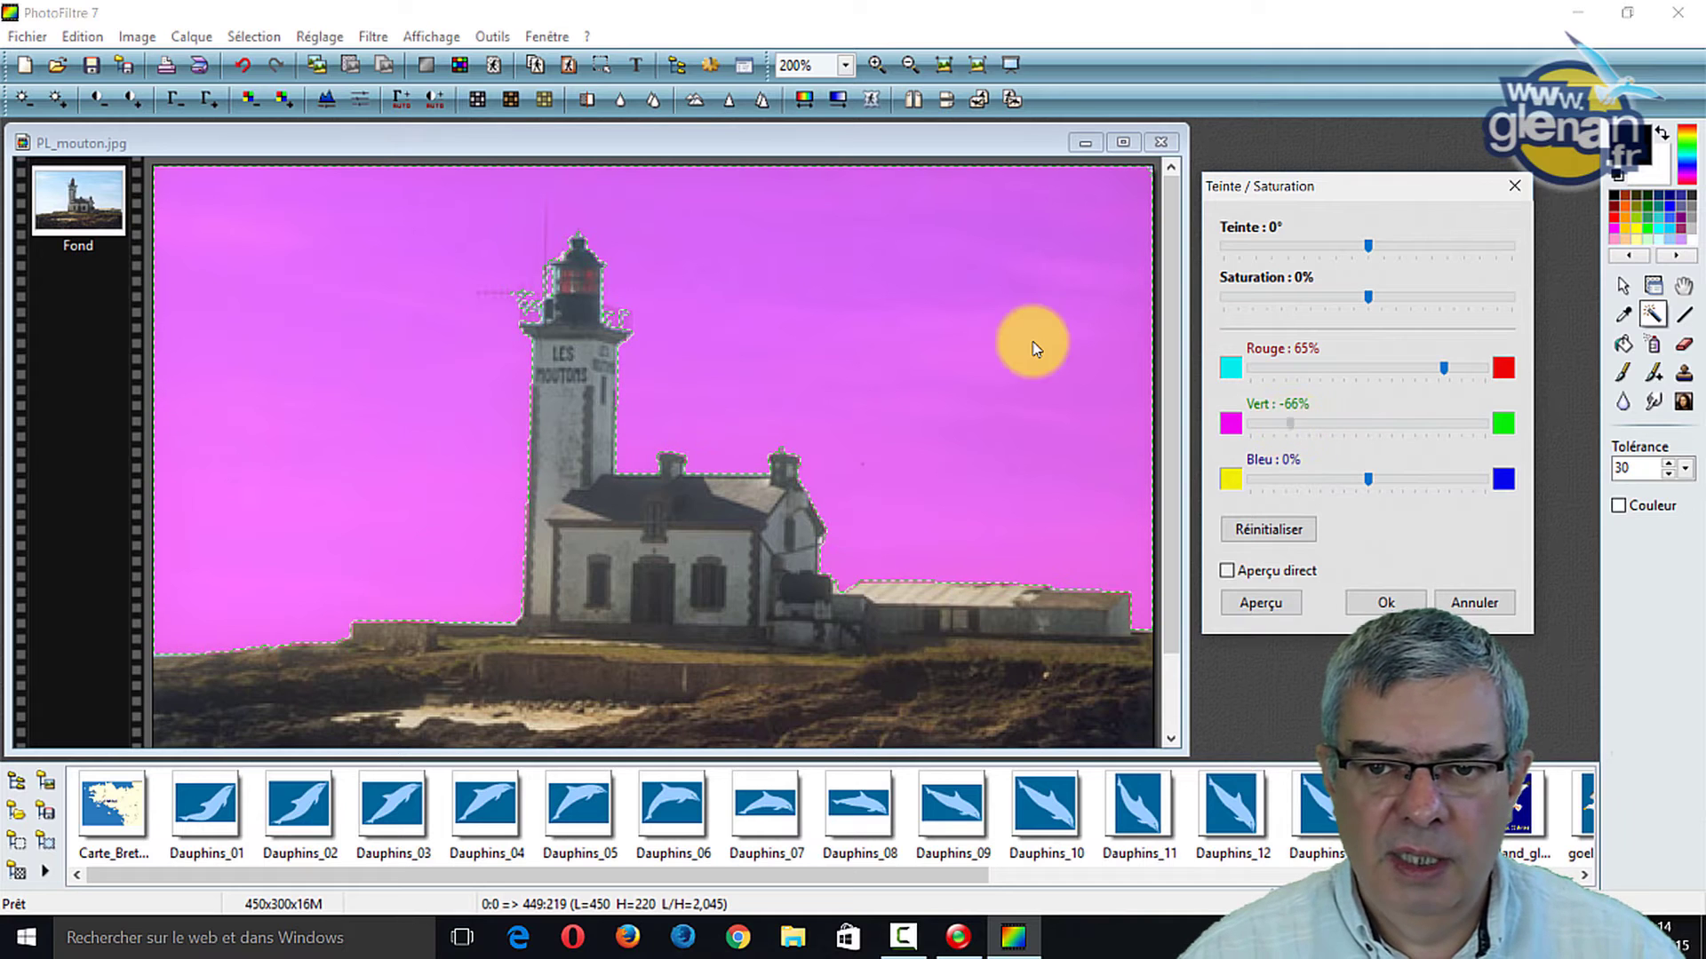
left_click_drag(1290, 426, 1249, 425)
left_click(1250, 608)
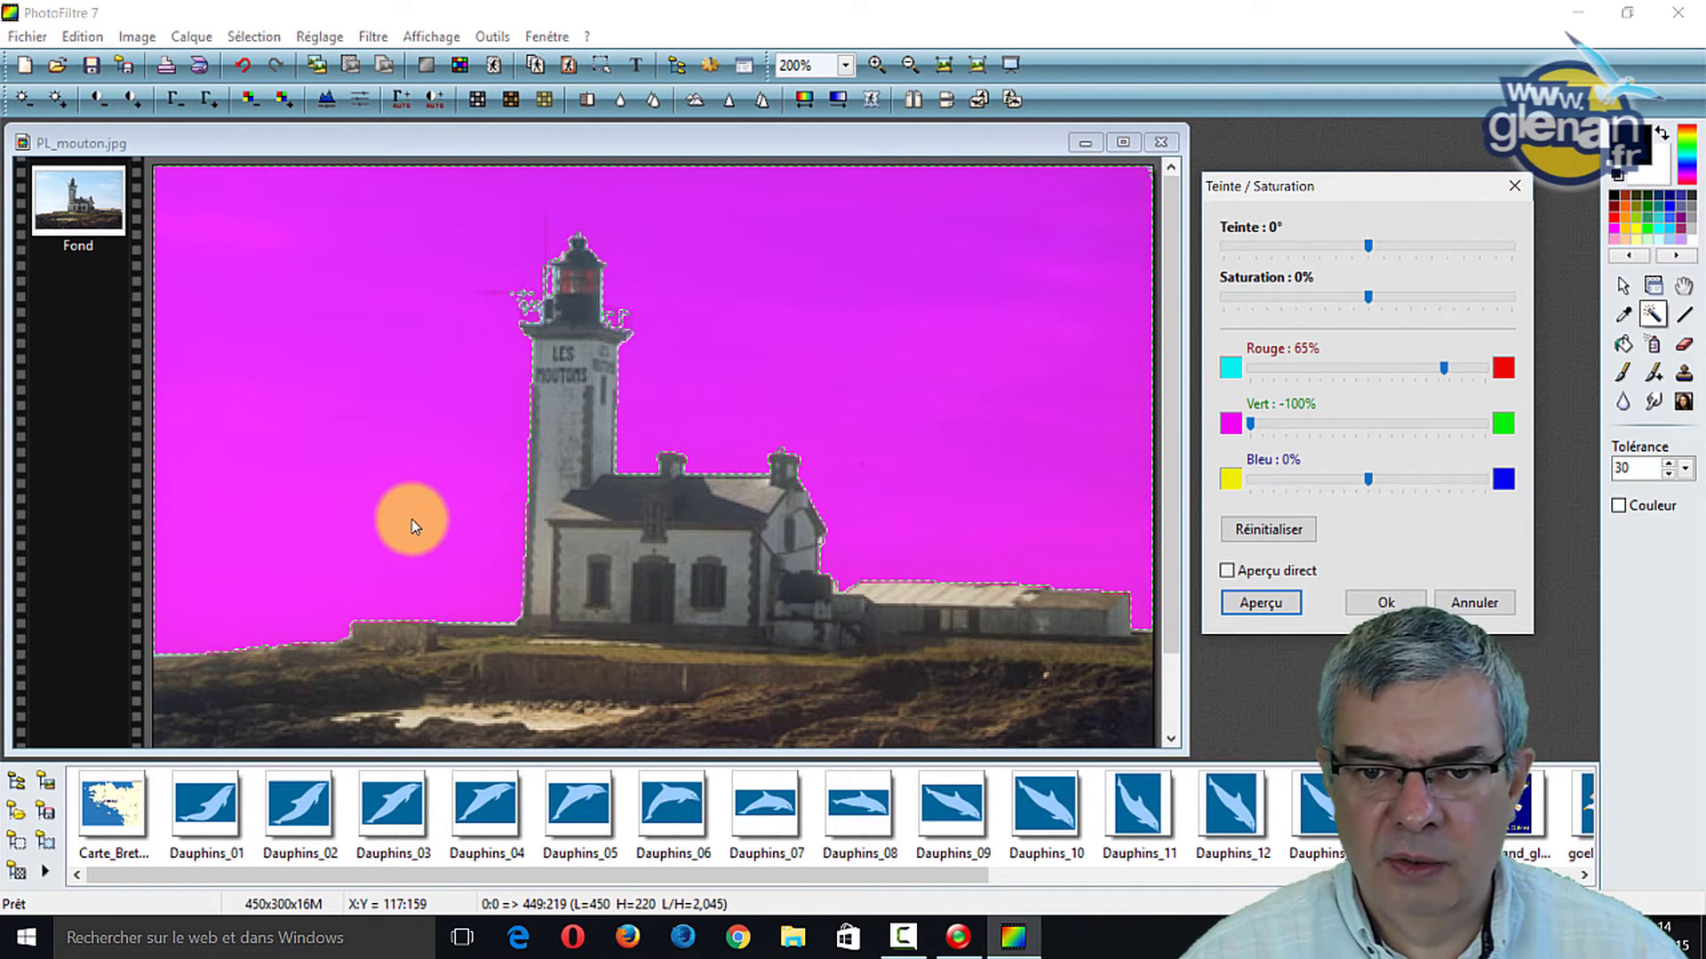
left_click(1253, 531)
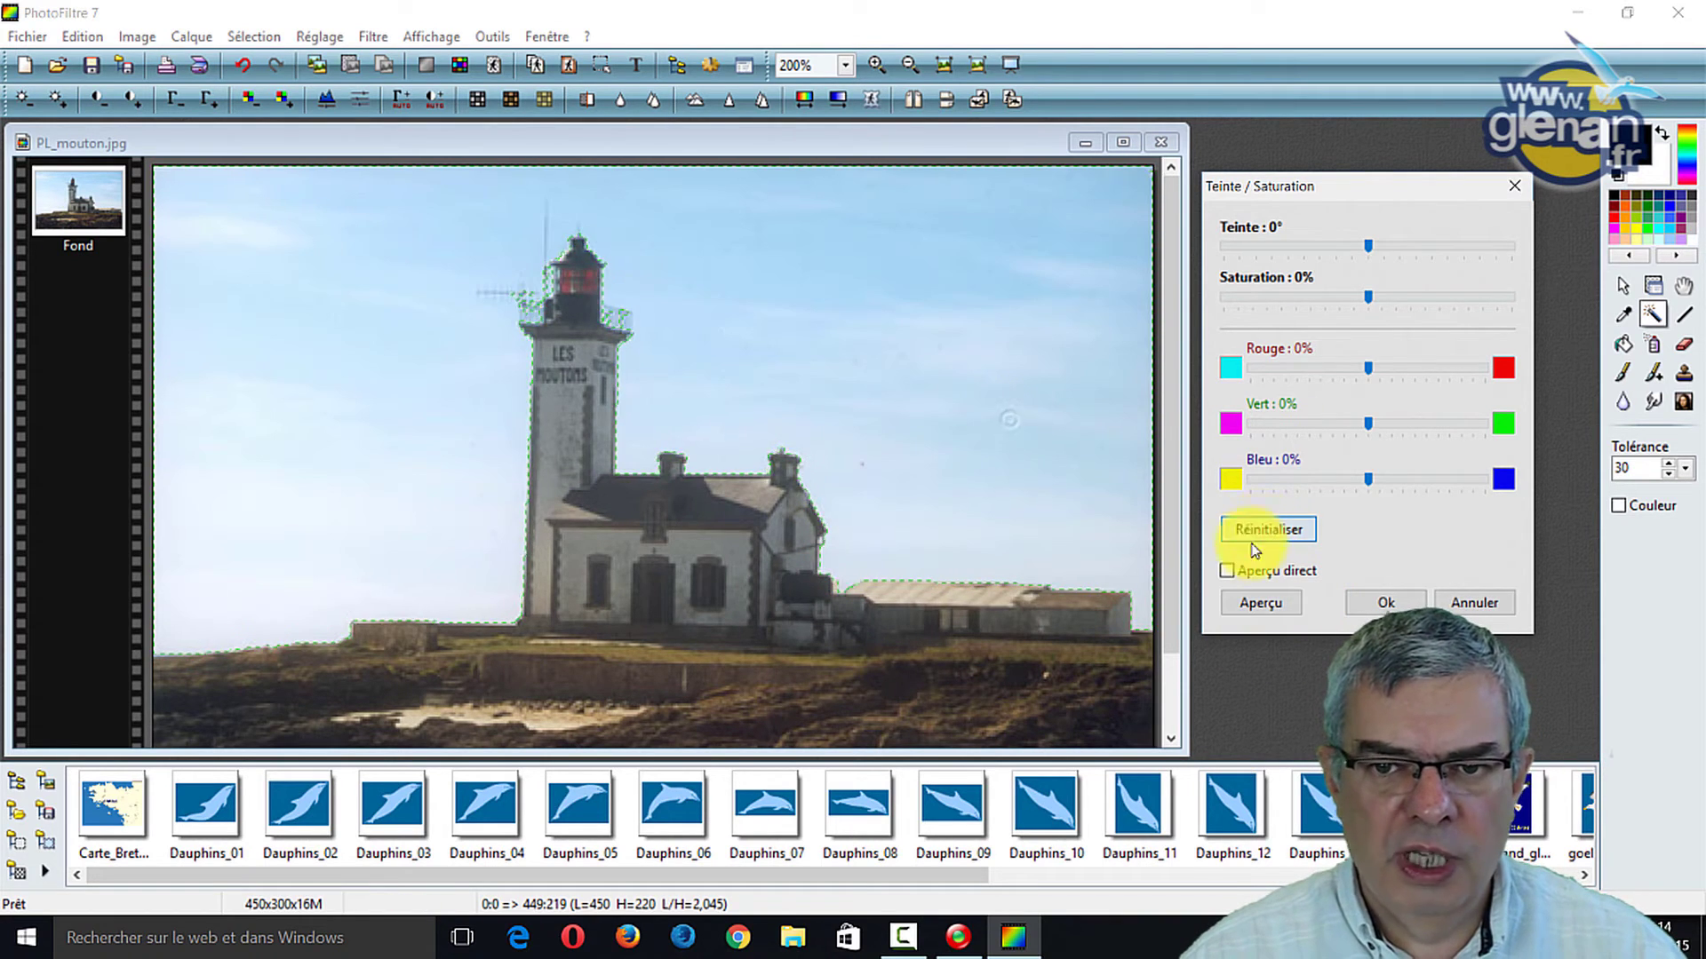
left_click(1470, 602)
- Start a colour balance adjustment of the selected sky and preview red at 15% in Luminosité mode
left_click(319, 36)
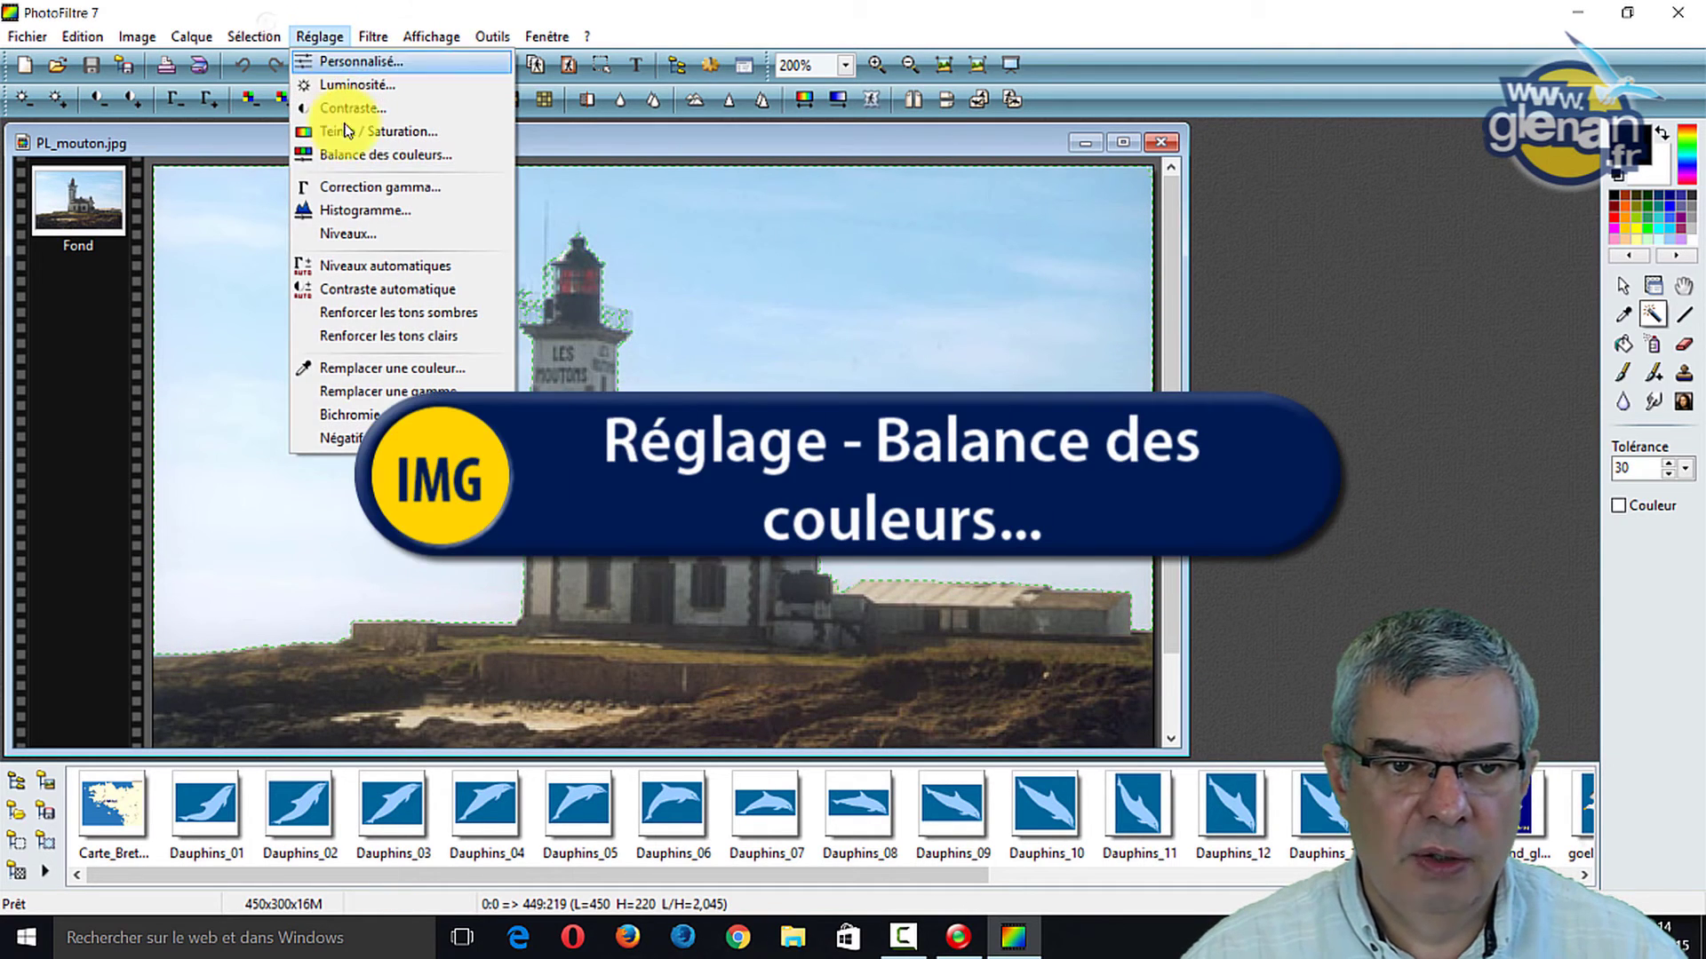
left_click(345, 154)
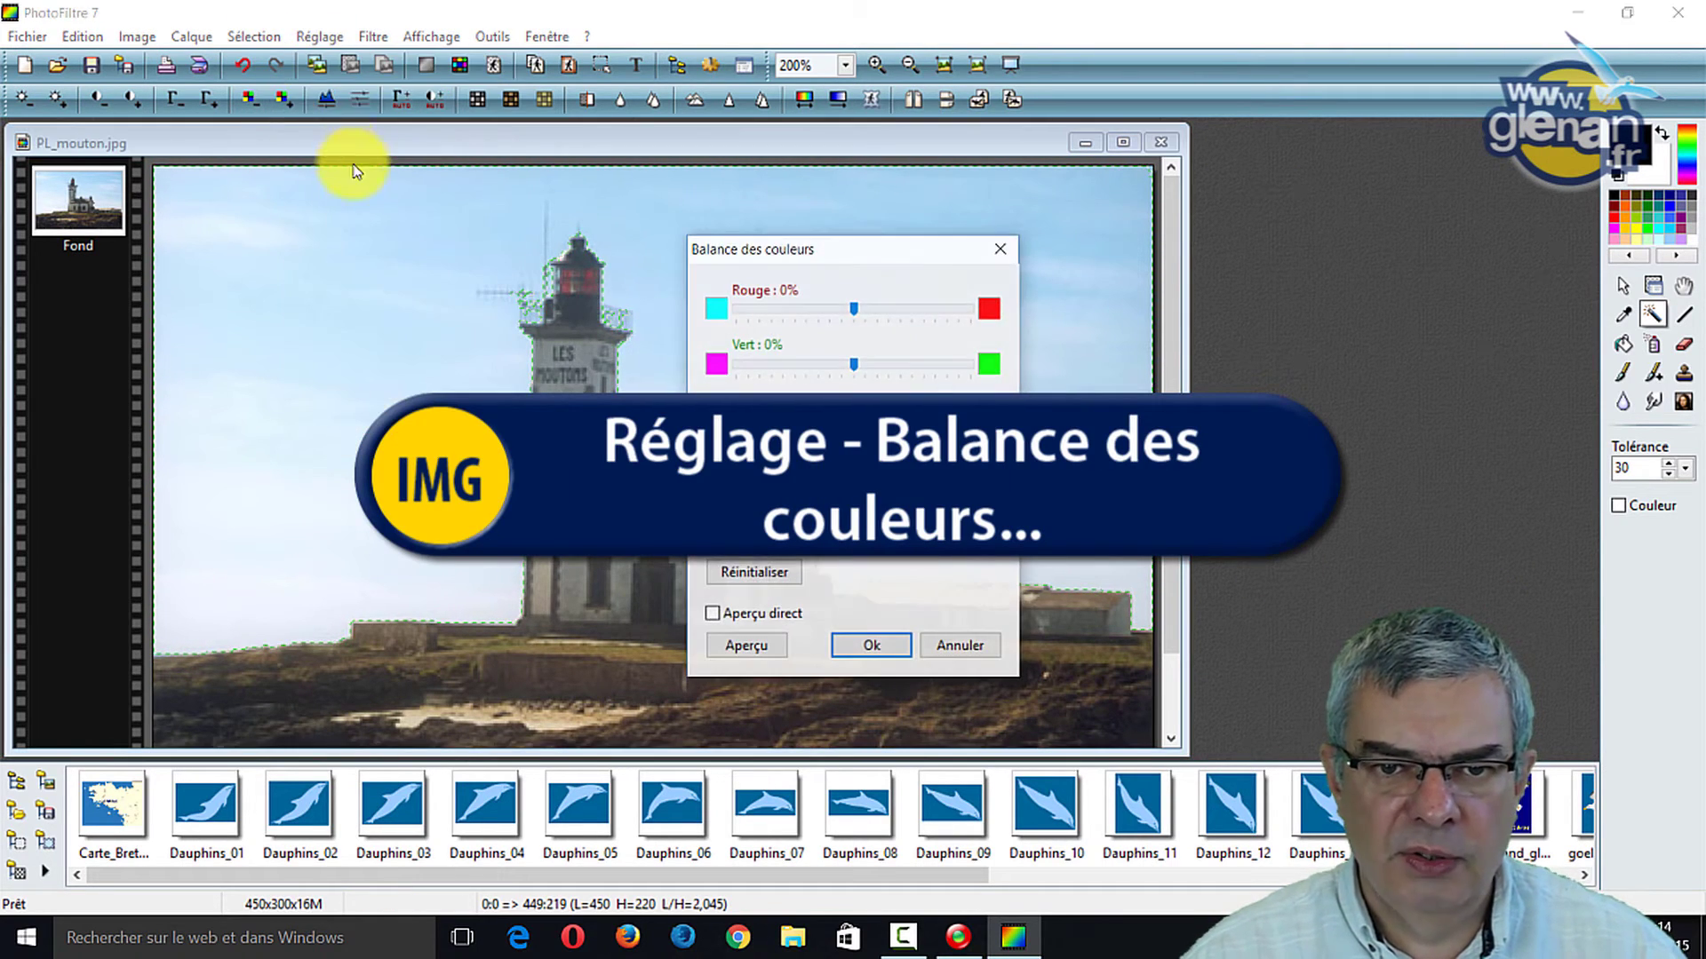
left_click_drag(780, 251, 1343, 182)
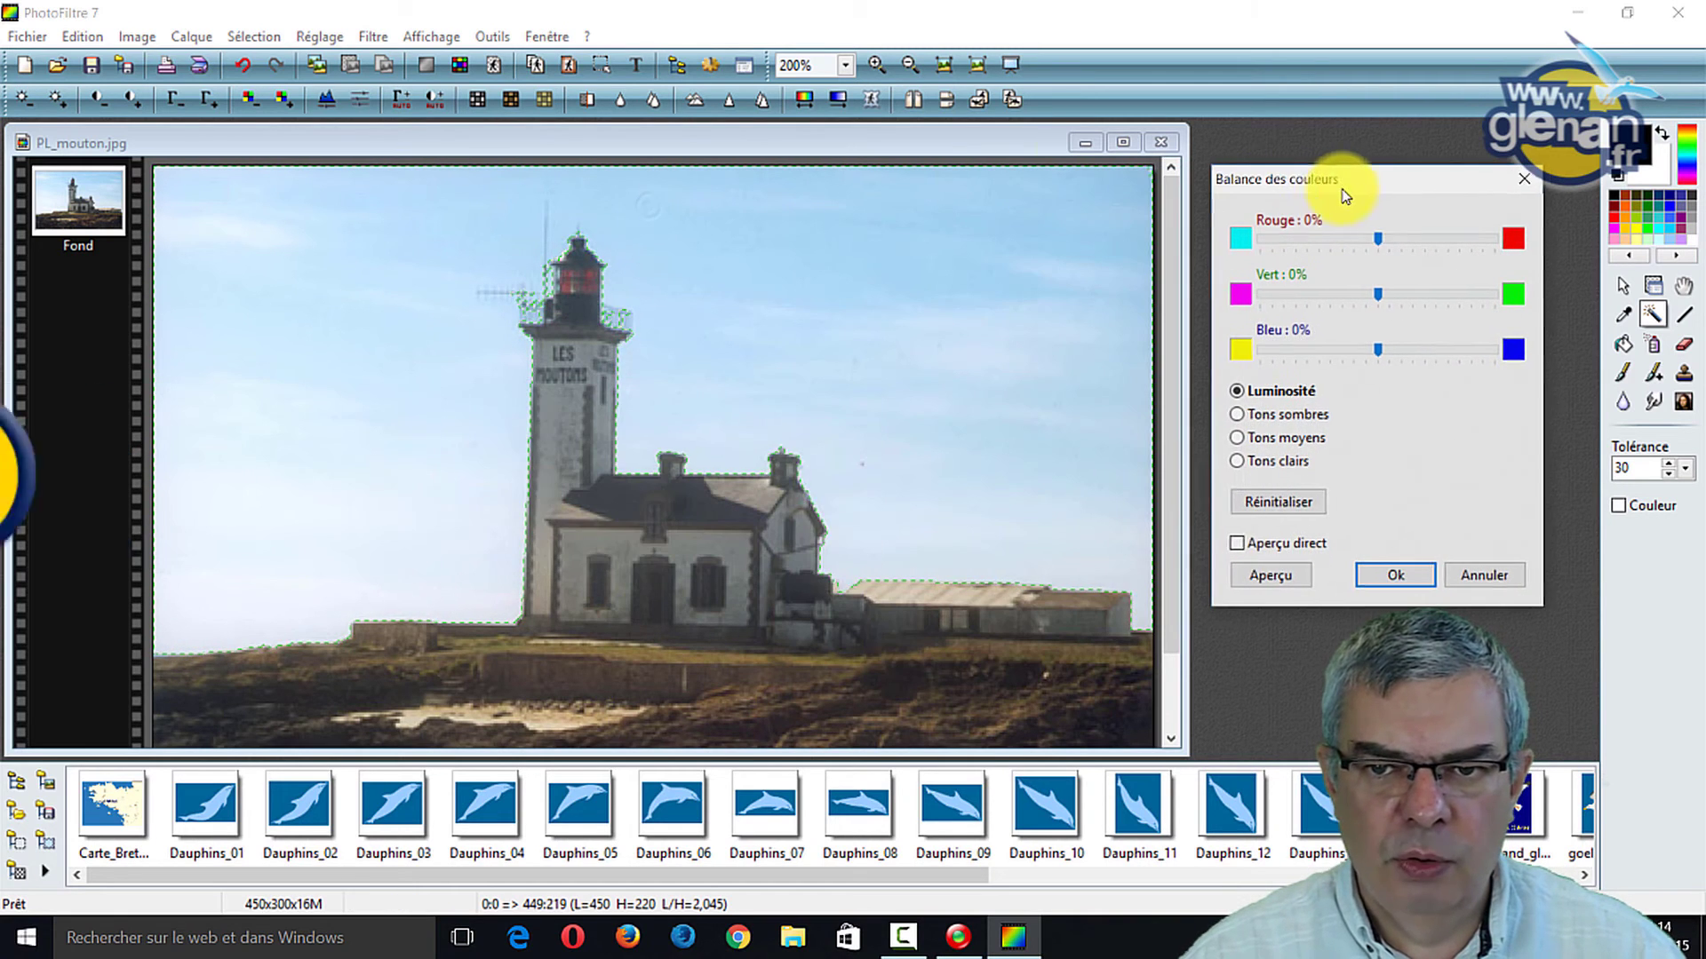
left_click(1411, 238)
left_click(1430, 238)
left_click(1430, 238)
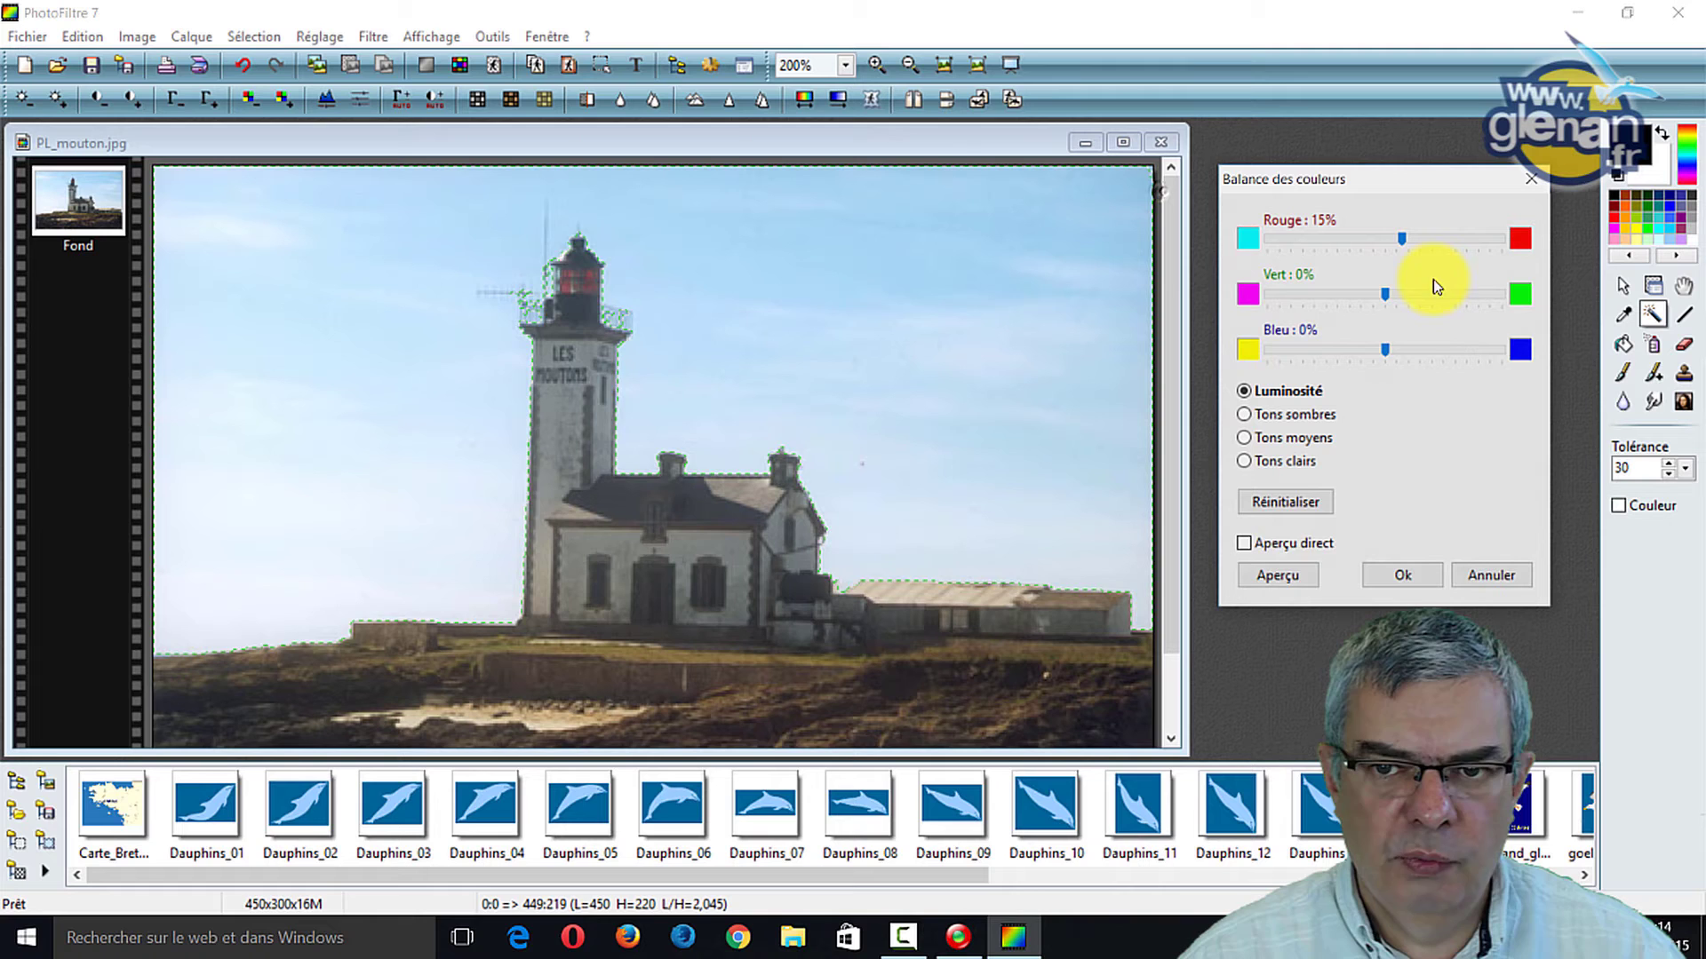
left_click(1279, 575)
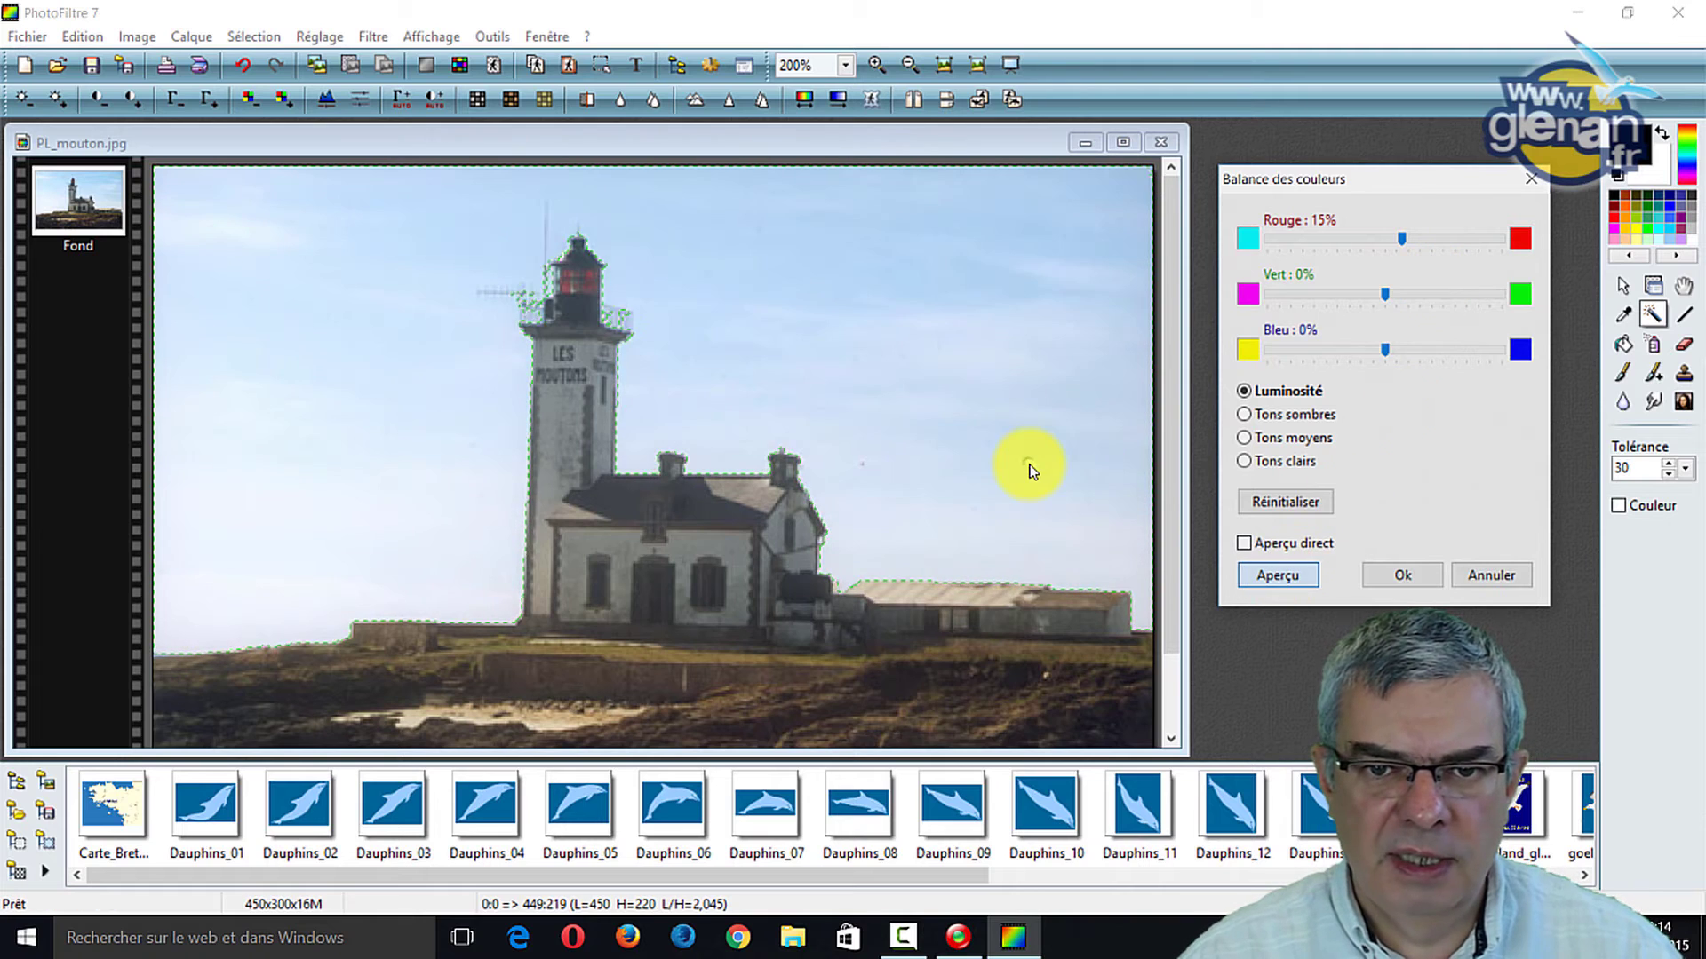
- Raise the green balance of the sky to 20% and preview it
left_click(1450, 294)
left_click(1450, 294)
left_click(1450, 294)
left_click(1450, 294)
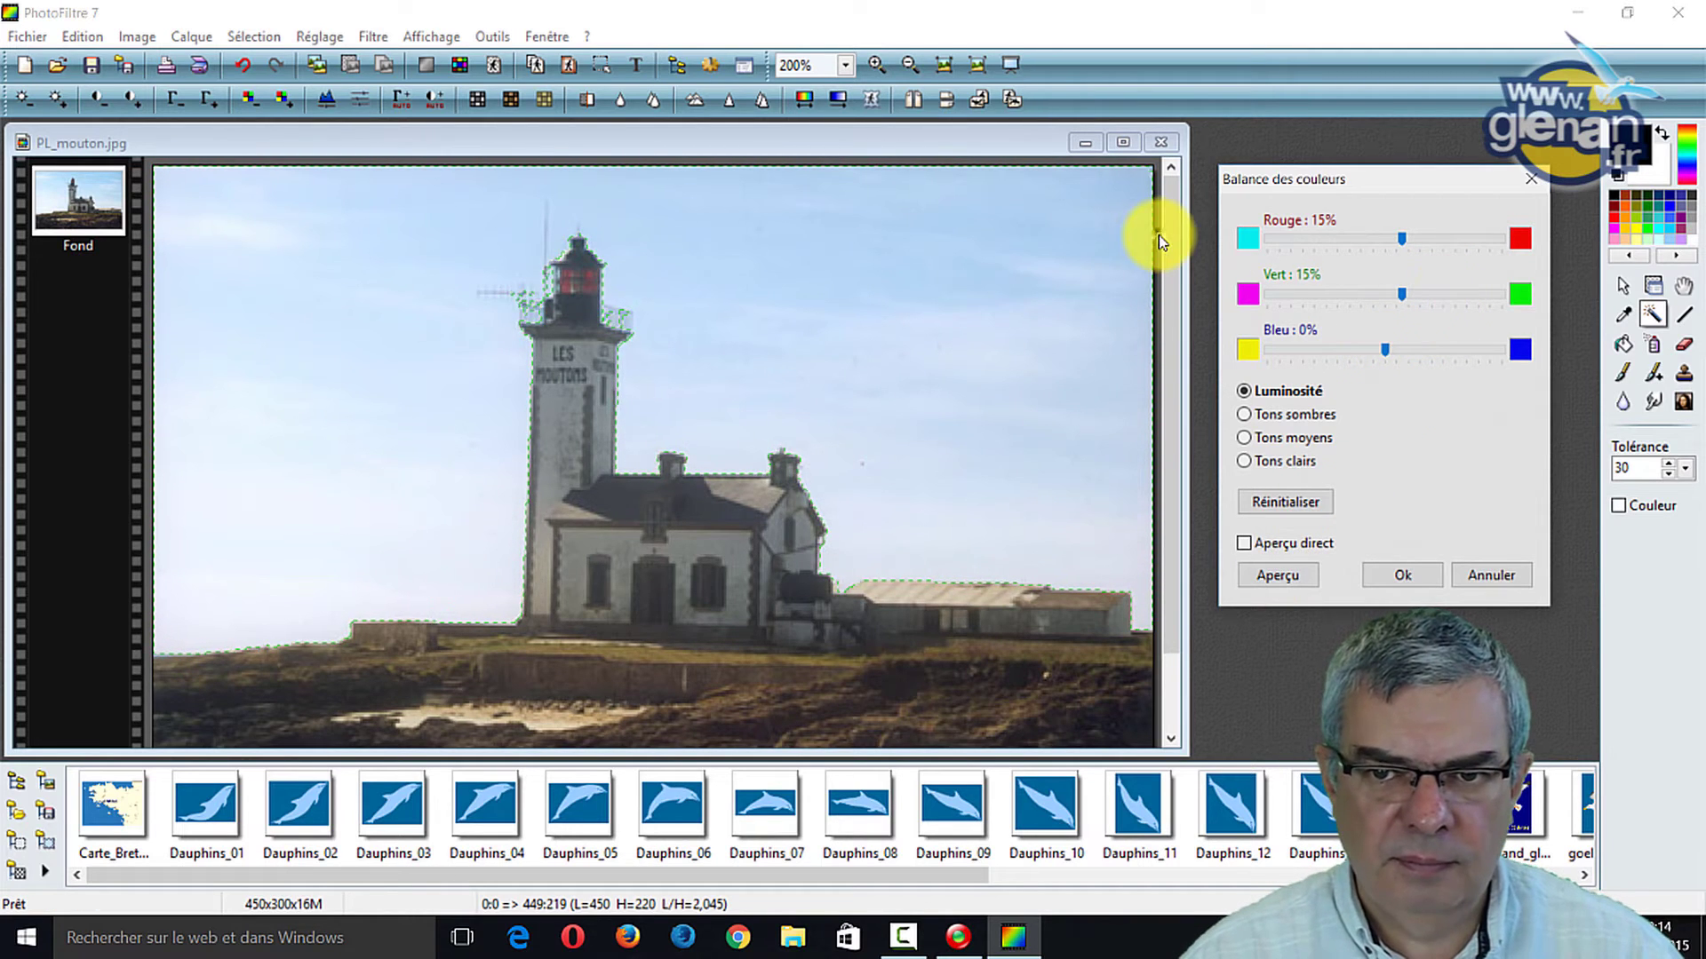
left_click(1279, 576)
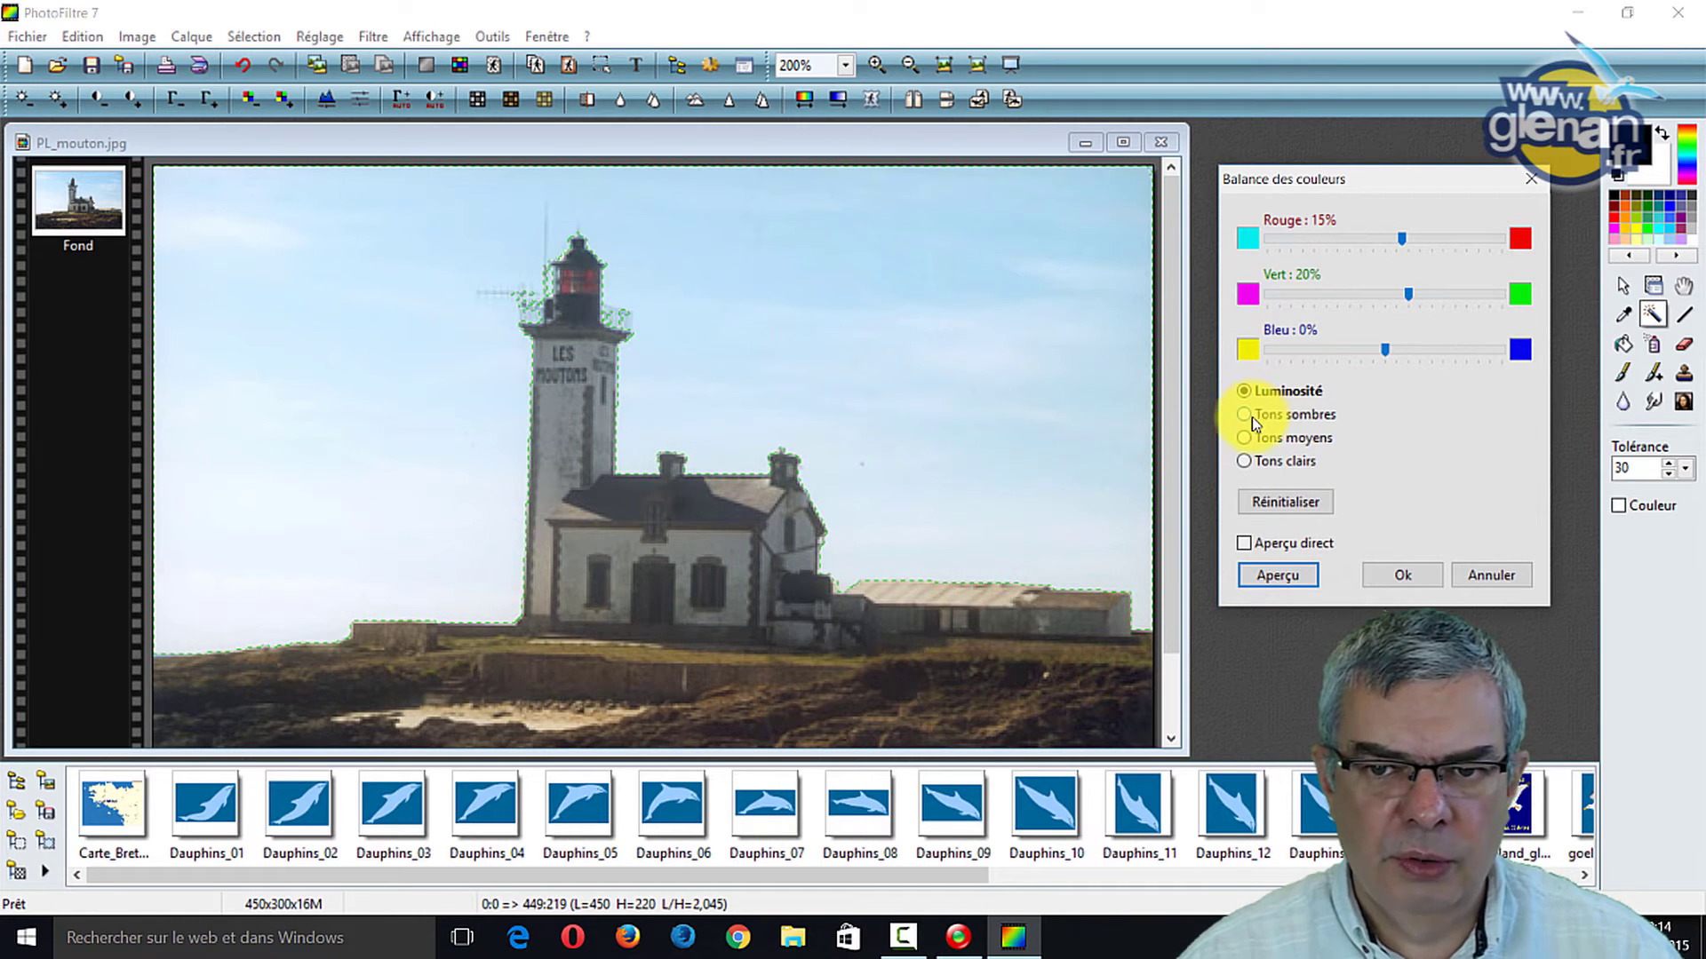
- Reset and leave the colour balance settings, and close the PL_mouton.jpg image
left_click(1260, 494)
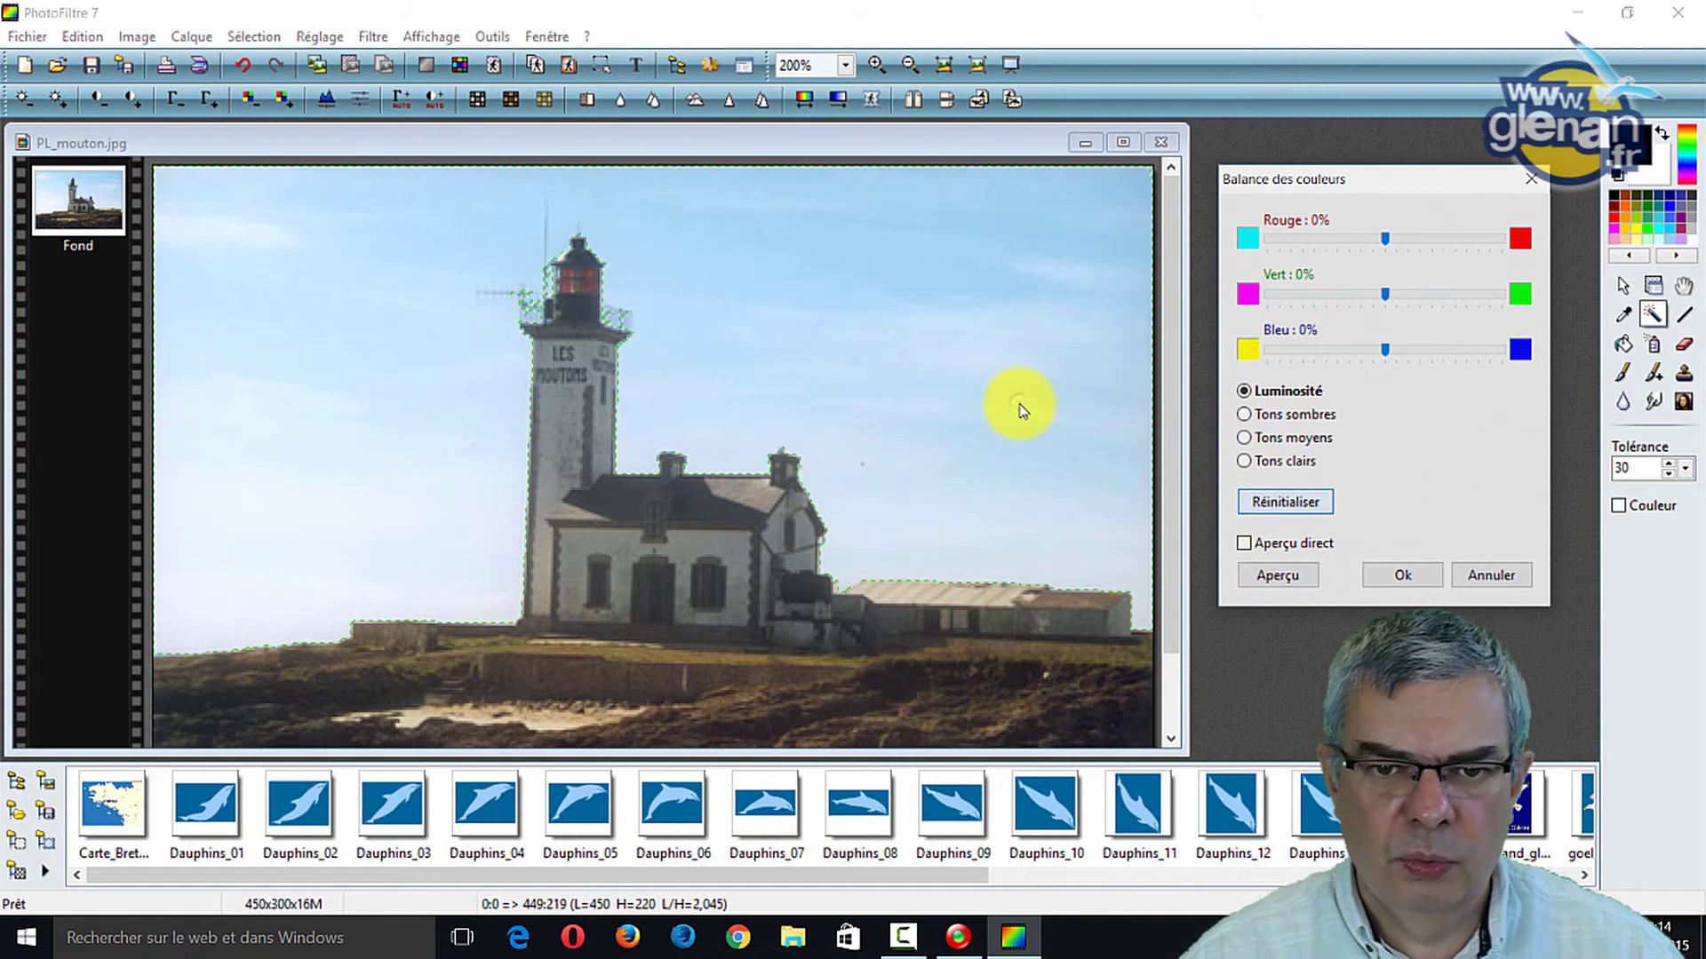
left_click(1430, 575)
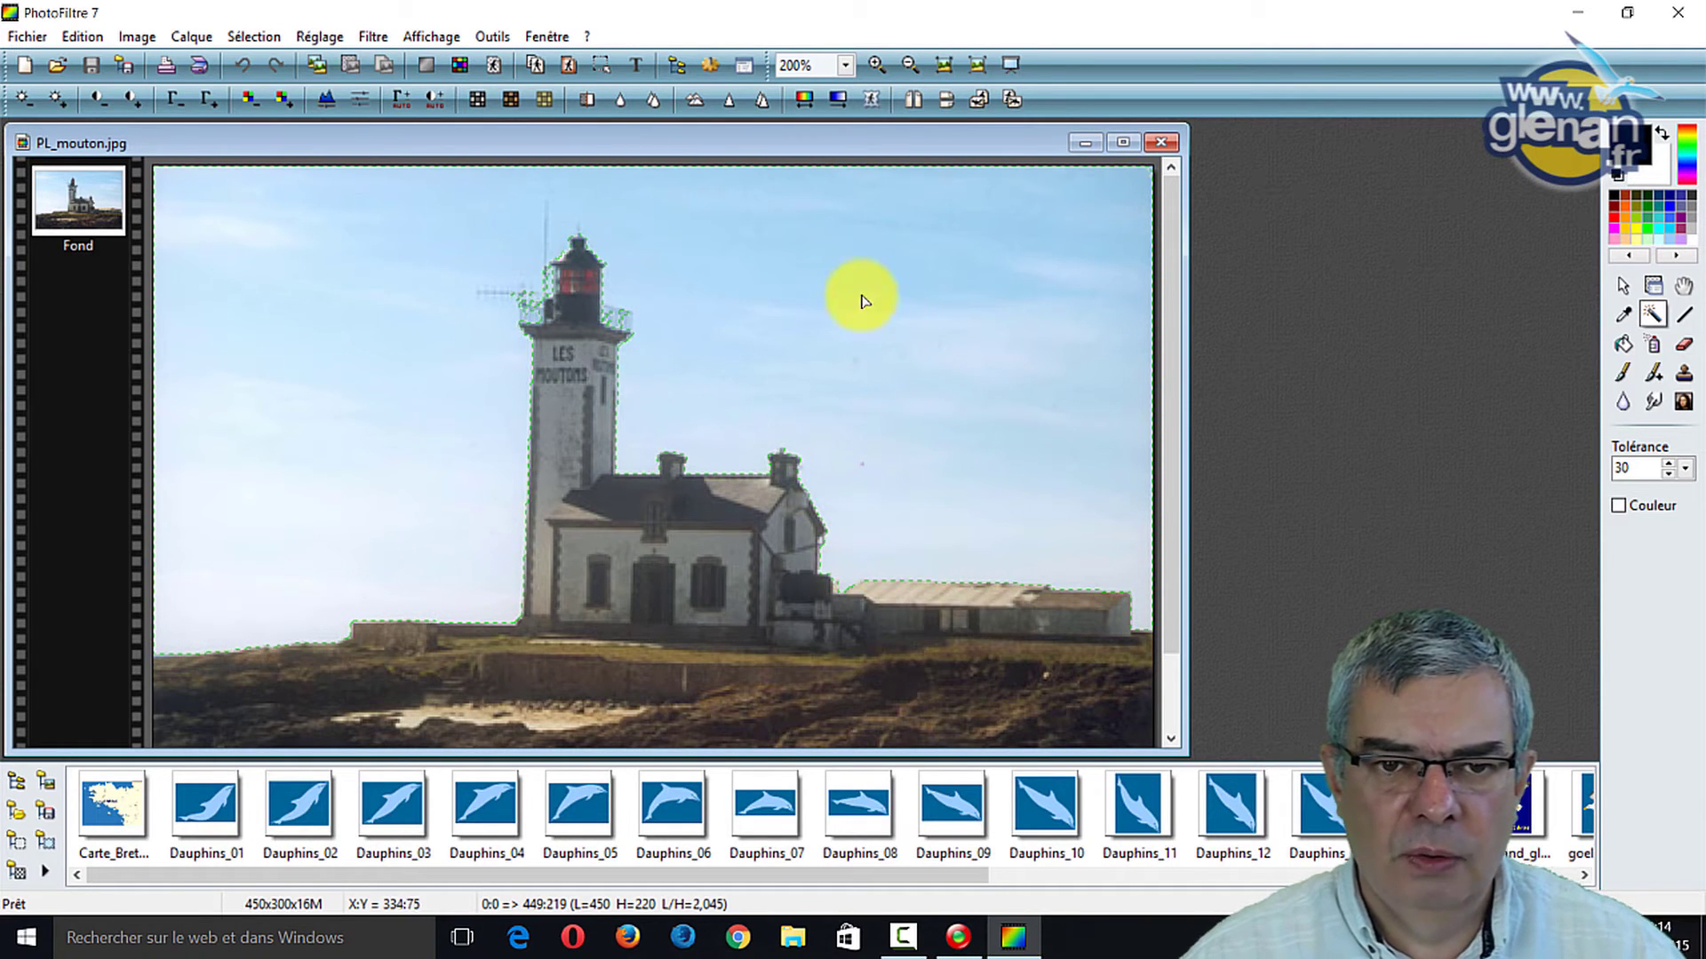
left_click(1160, 142)
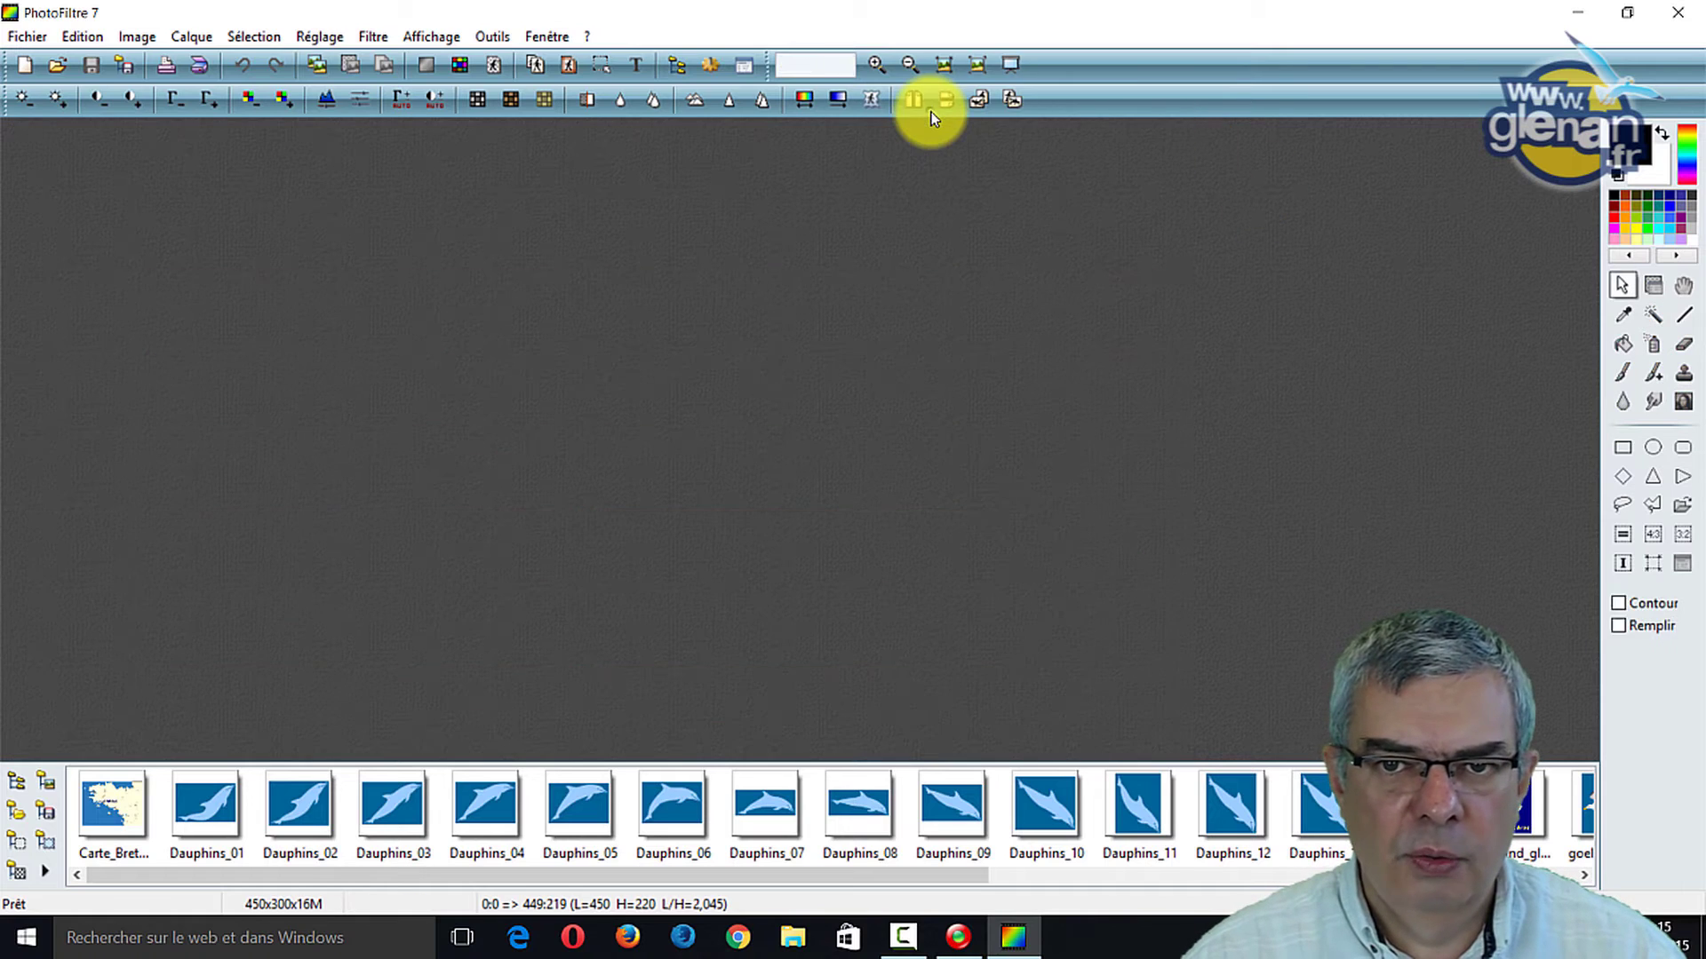
- Open the PL_Narcisse.jpg image from the media folder
left_click(57, 65)
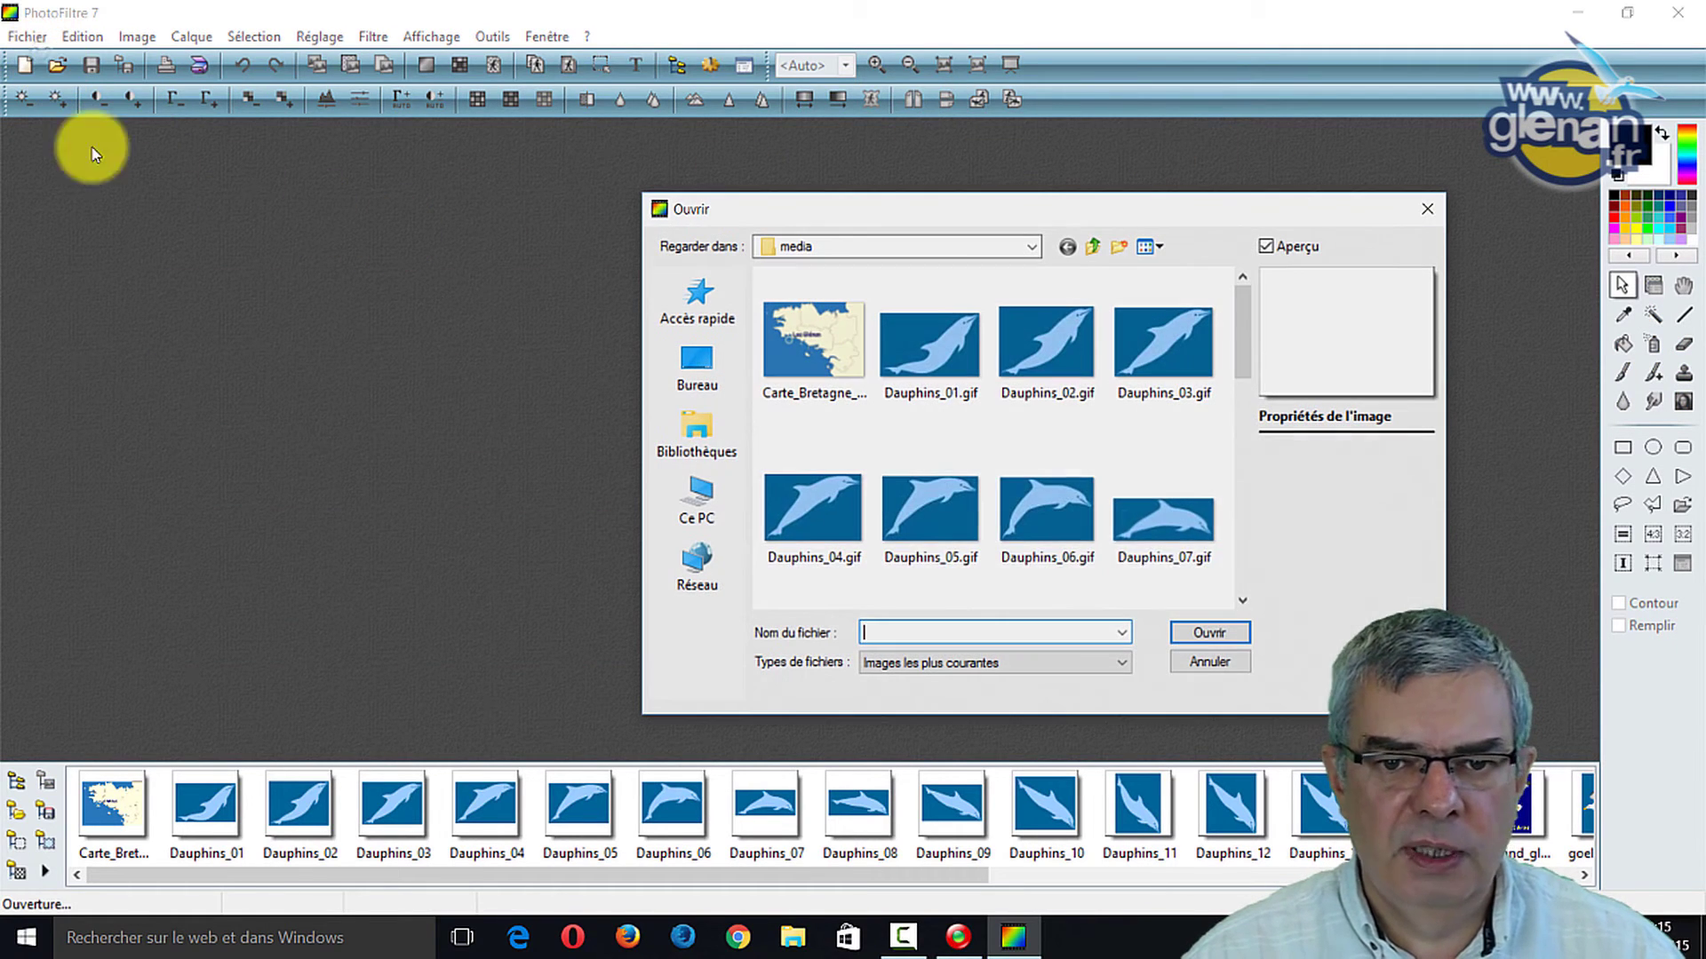
scroll(990, 453, "down", 5)
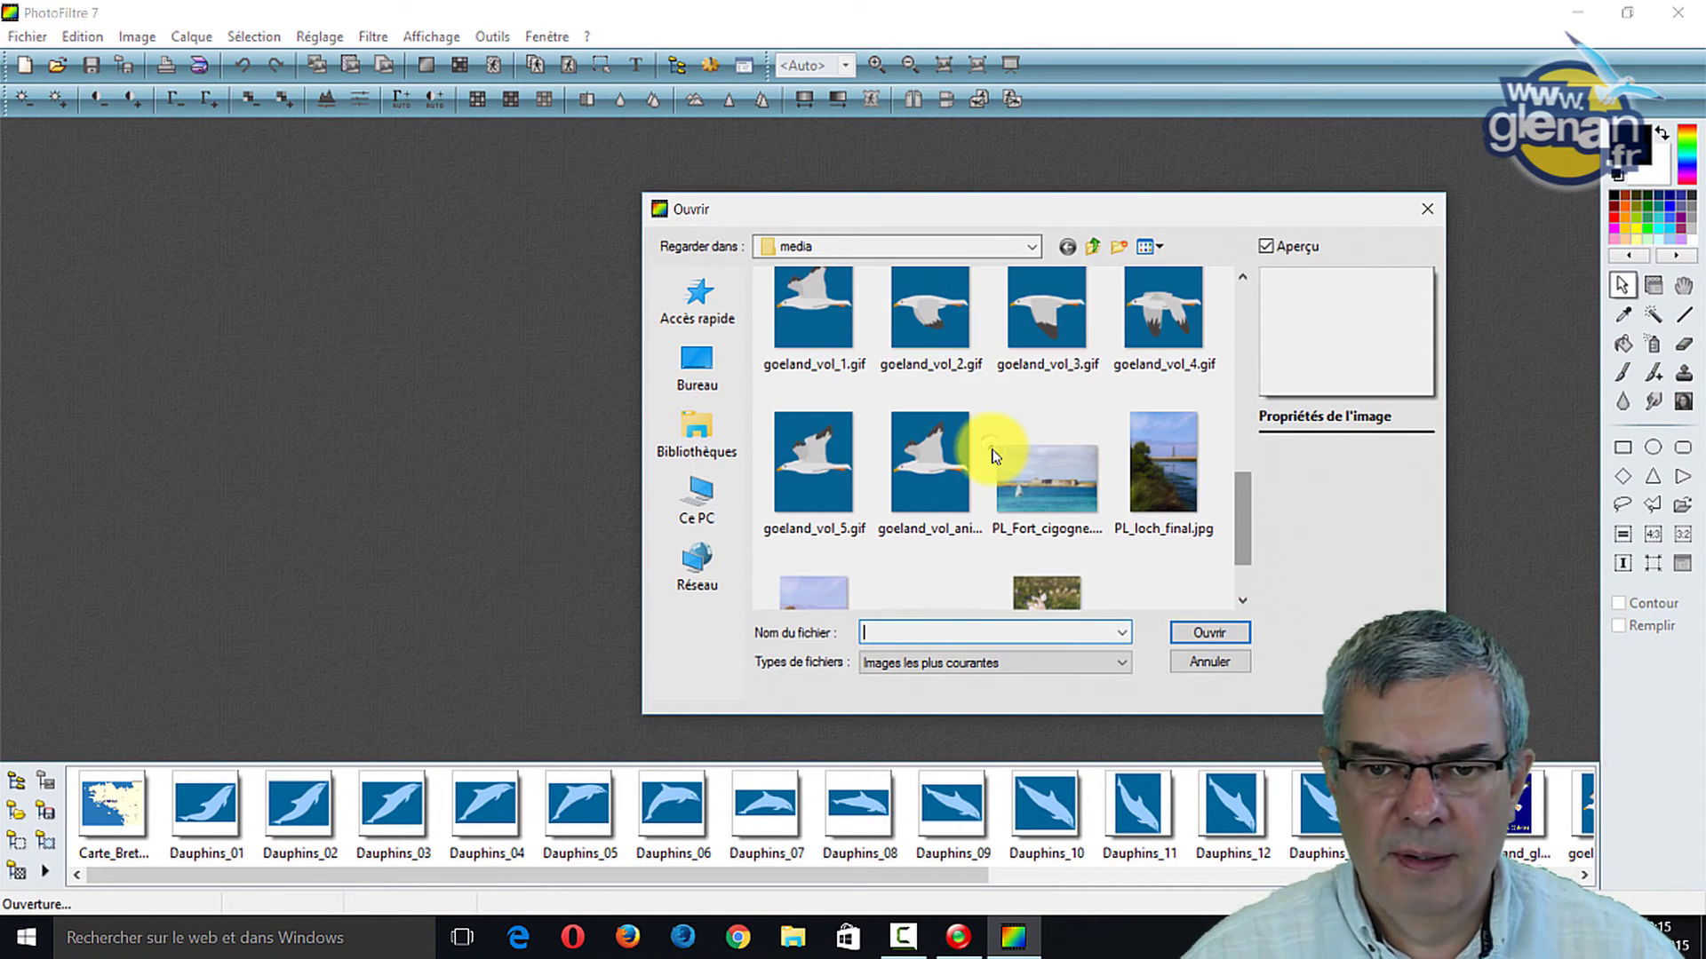
scroll(1238, 578, "down", 2)
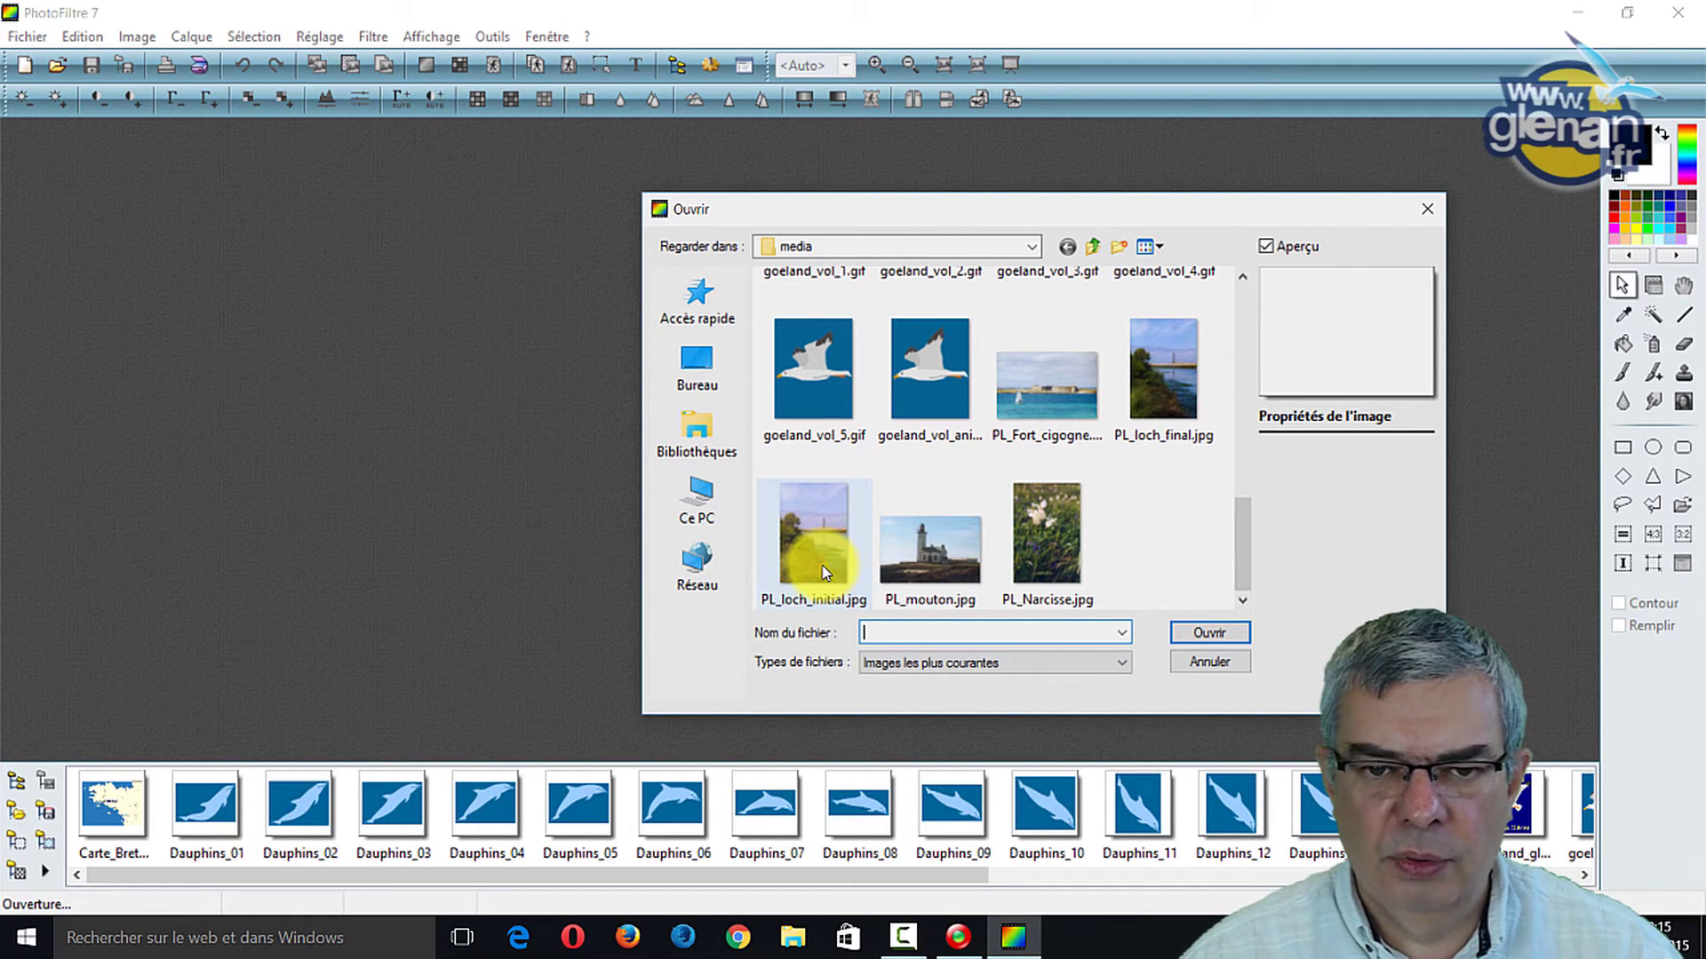
double_click(1063, 531)
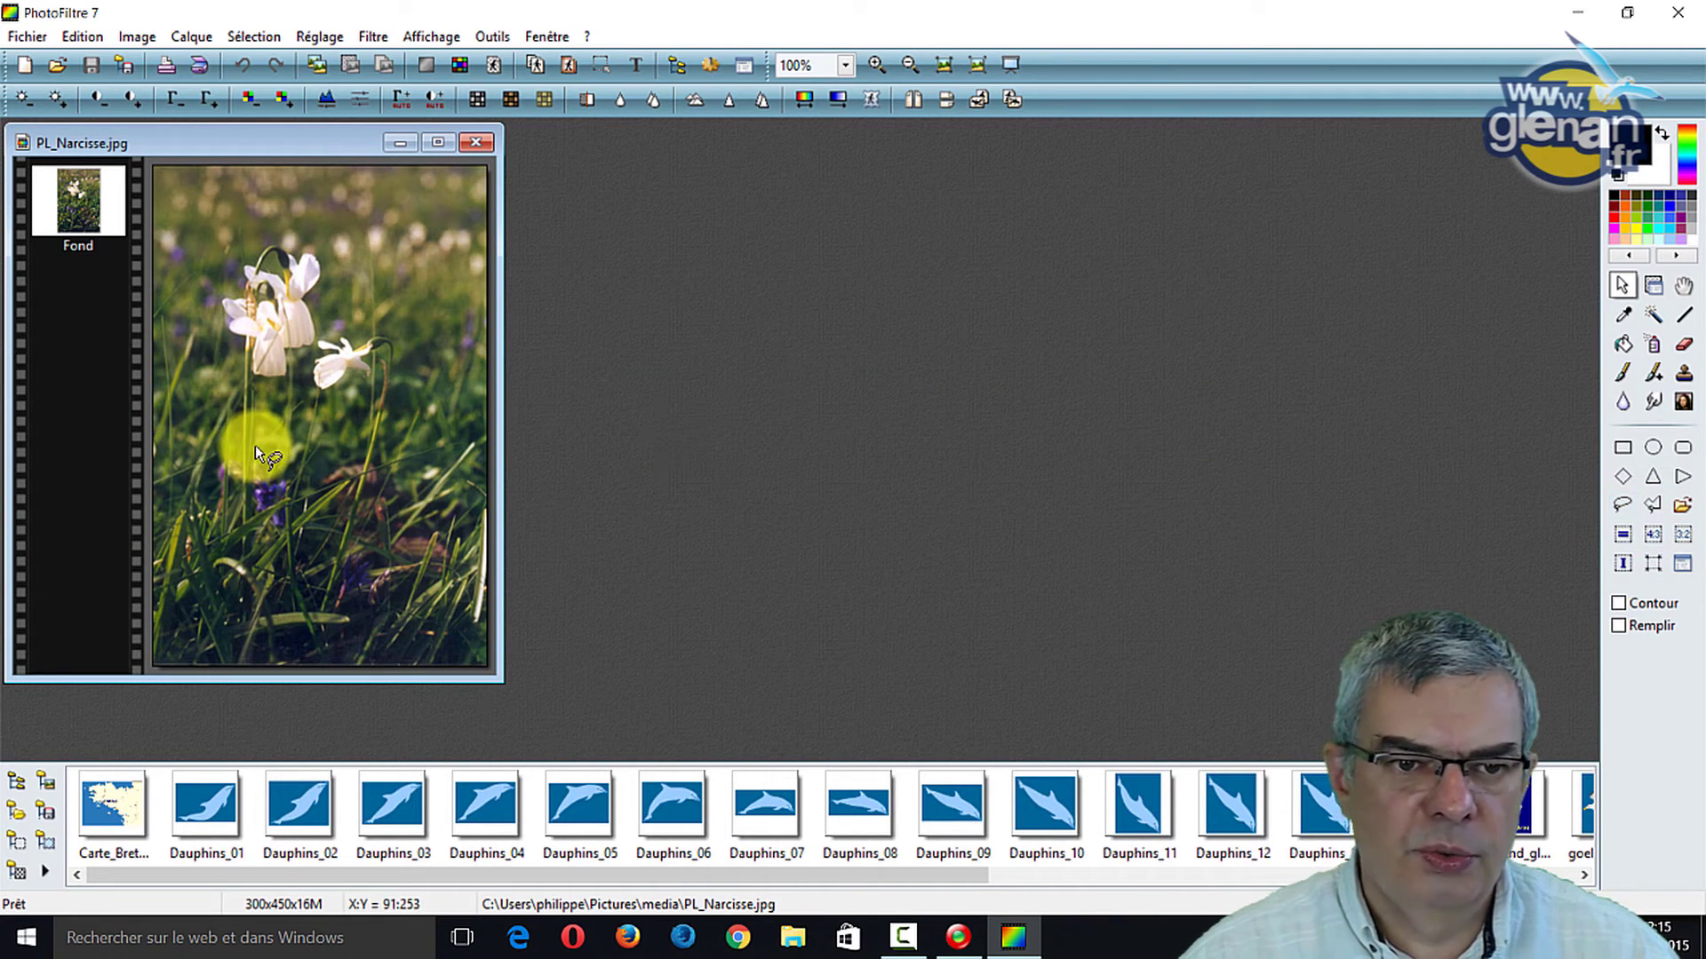
- Draw a freehand Lasso selection of about 96 x 275 pixels around the two upper-left white flowers and their stem
left_click(1620, 504)
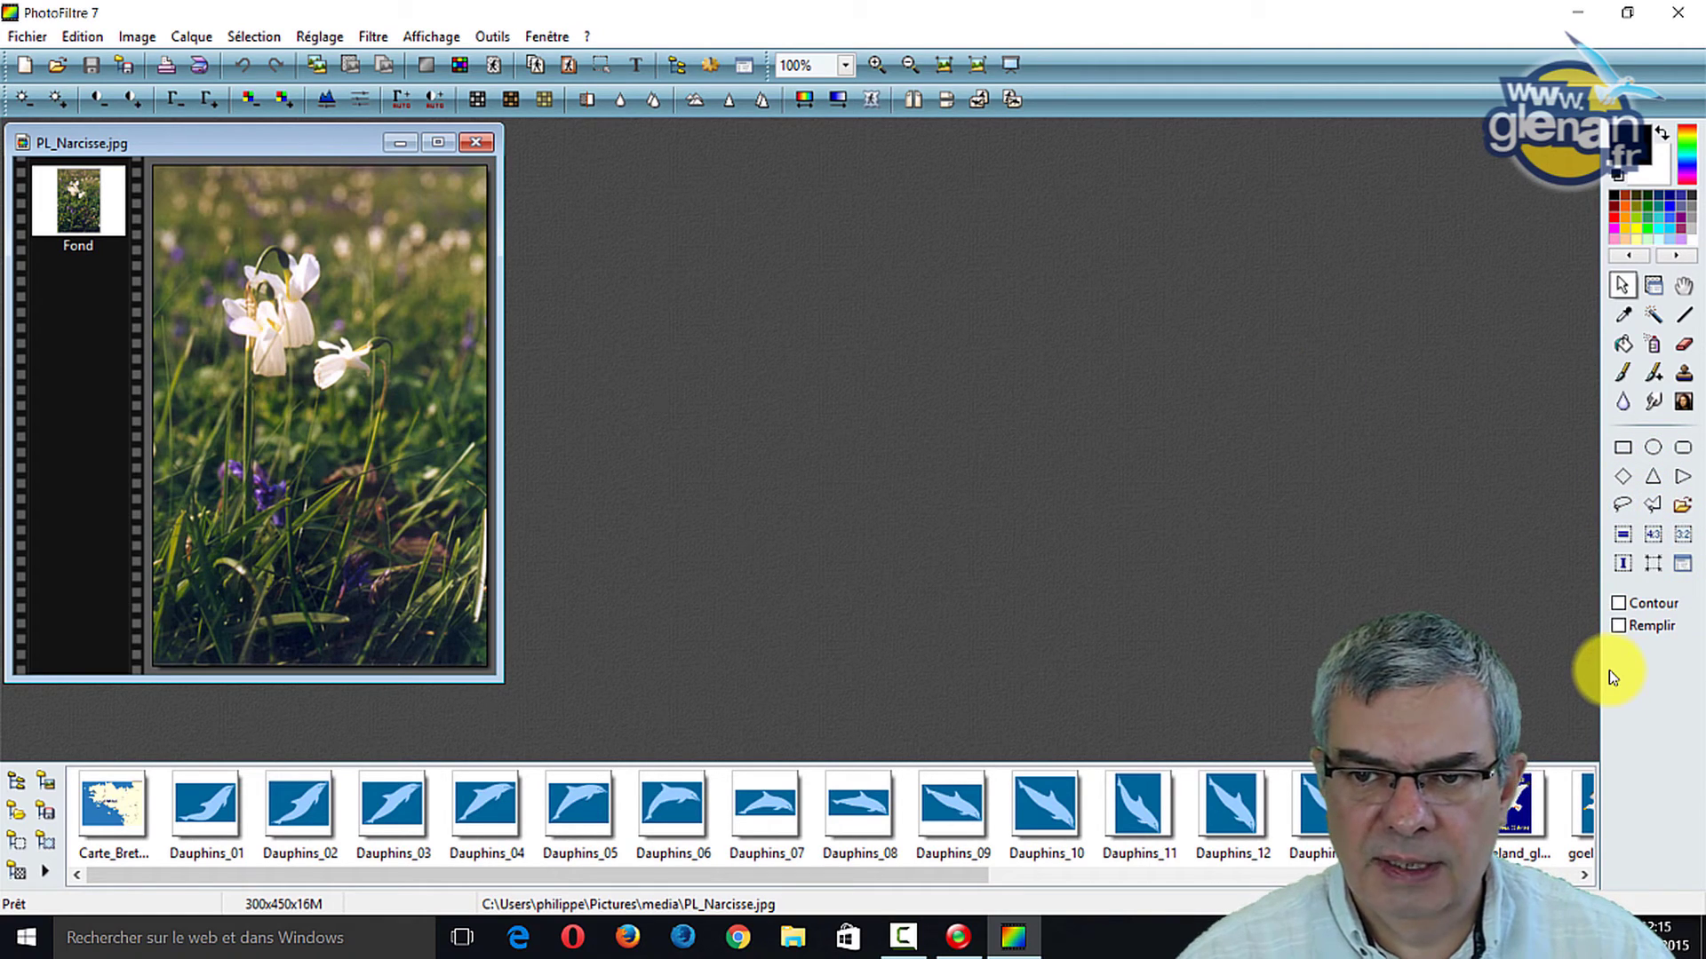
mouse_move(322, 327)
left_mouse_down()
mouse_move(330, 268)
mouse_move(294, 237)
mouse_move(228, 308)
left_mouse_up()
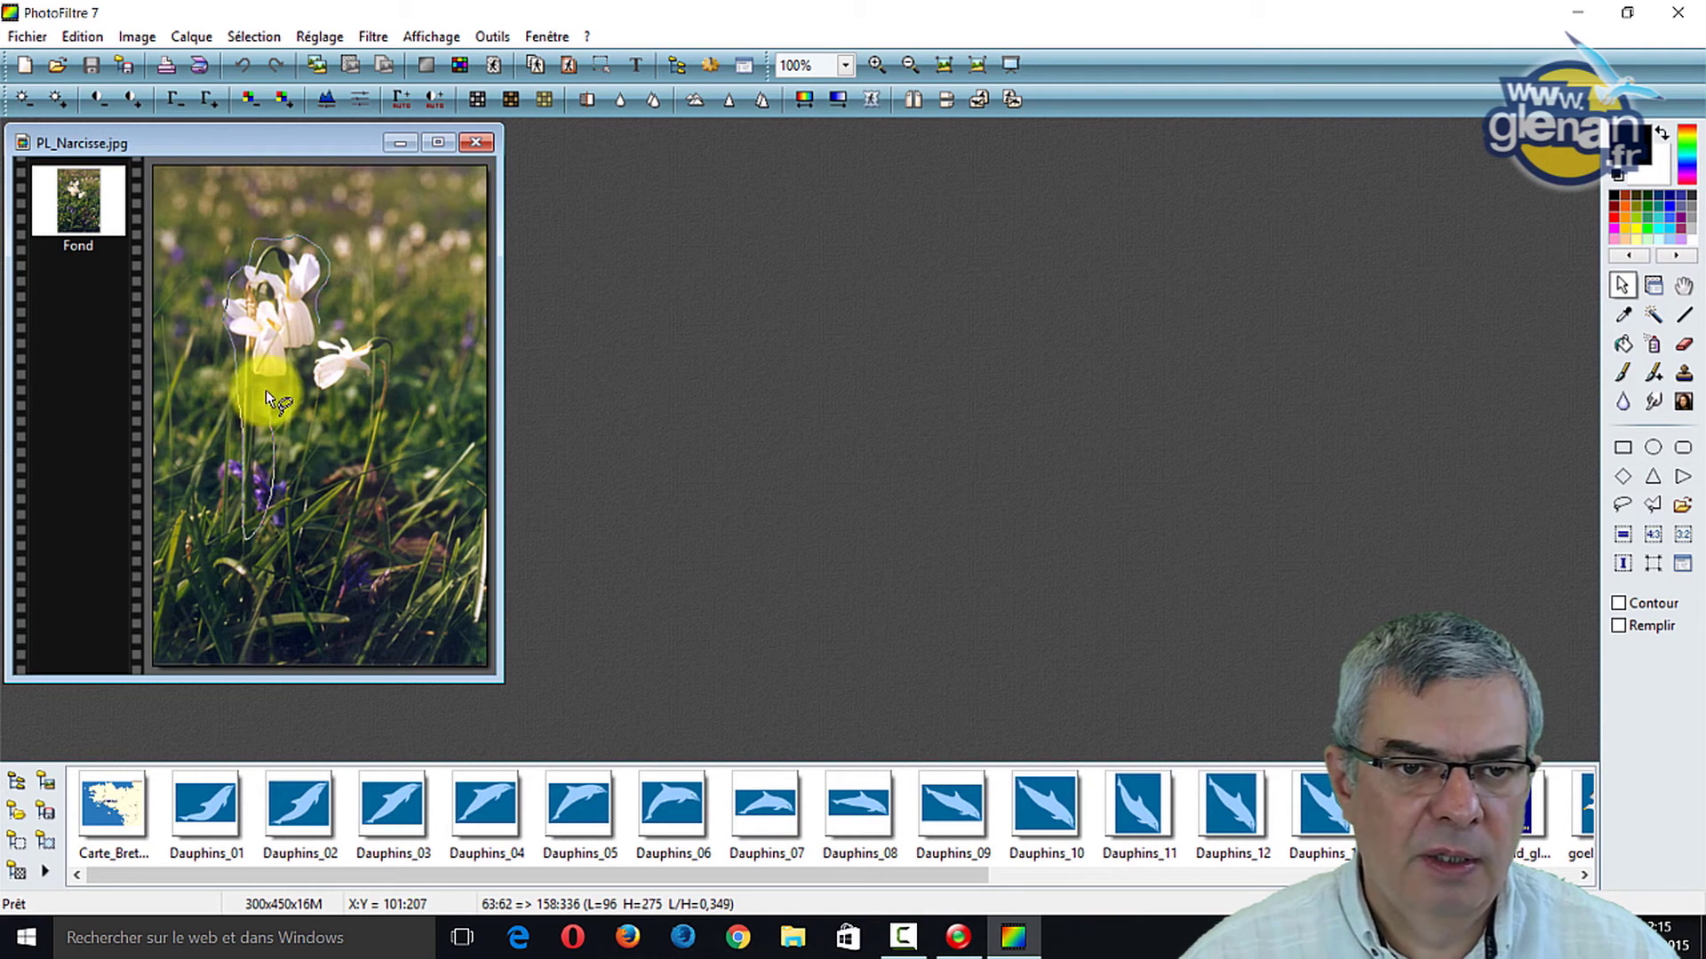
left_click_drag(322, 330, 322, 330)
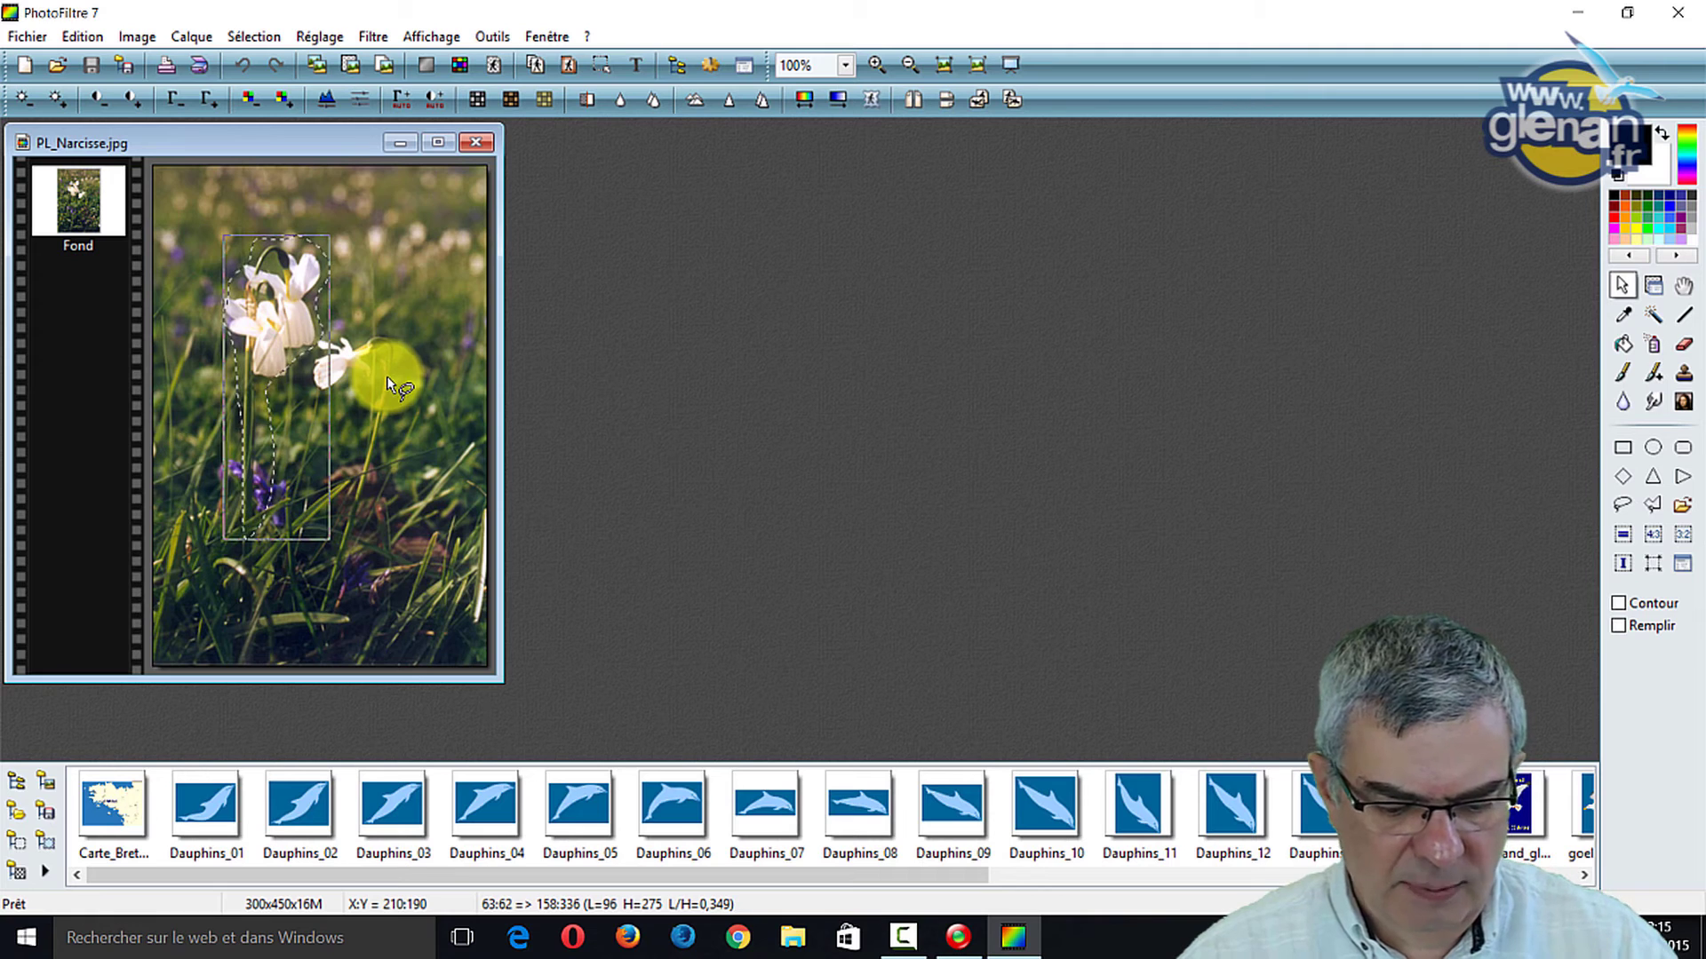
- Create an 800 x 600 pixel image with automatic transparency and paste the flower cut-out into it
key("ctrl+n")
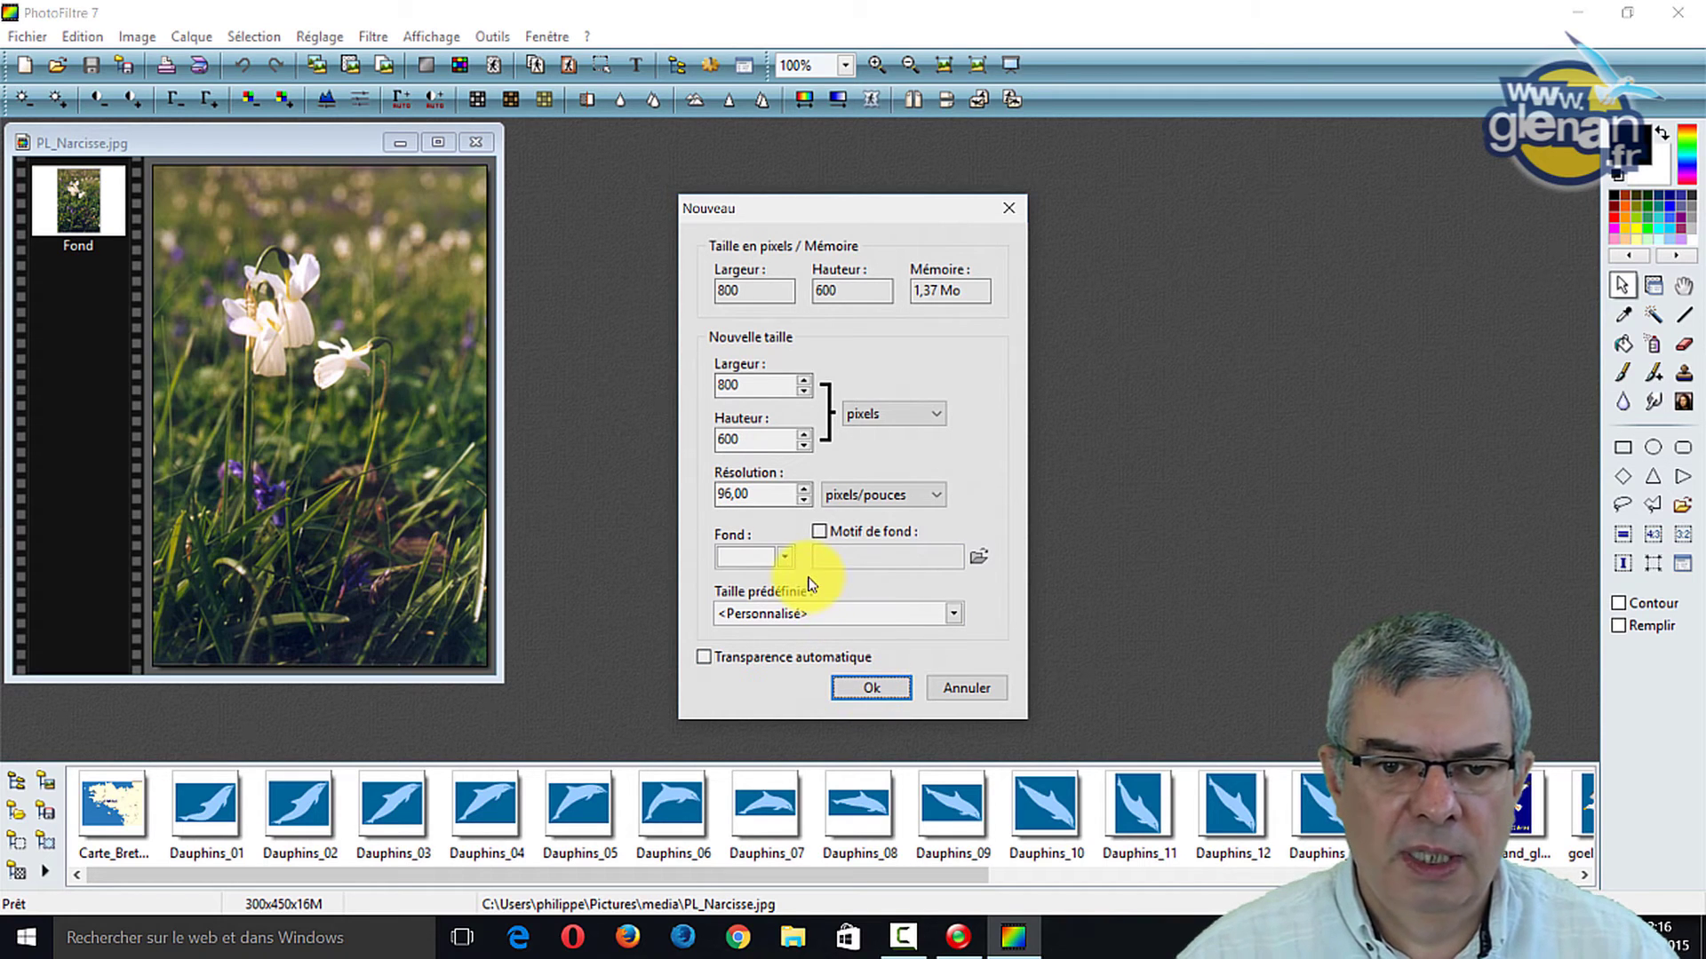
left_click(813, 611)
left_click(795, 657)
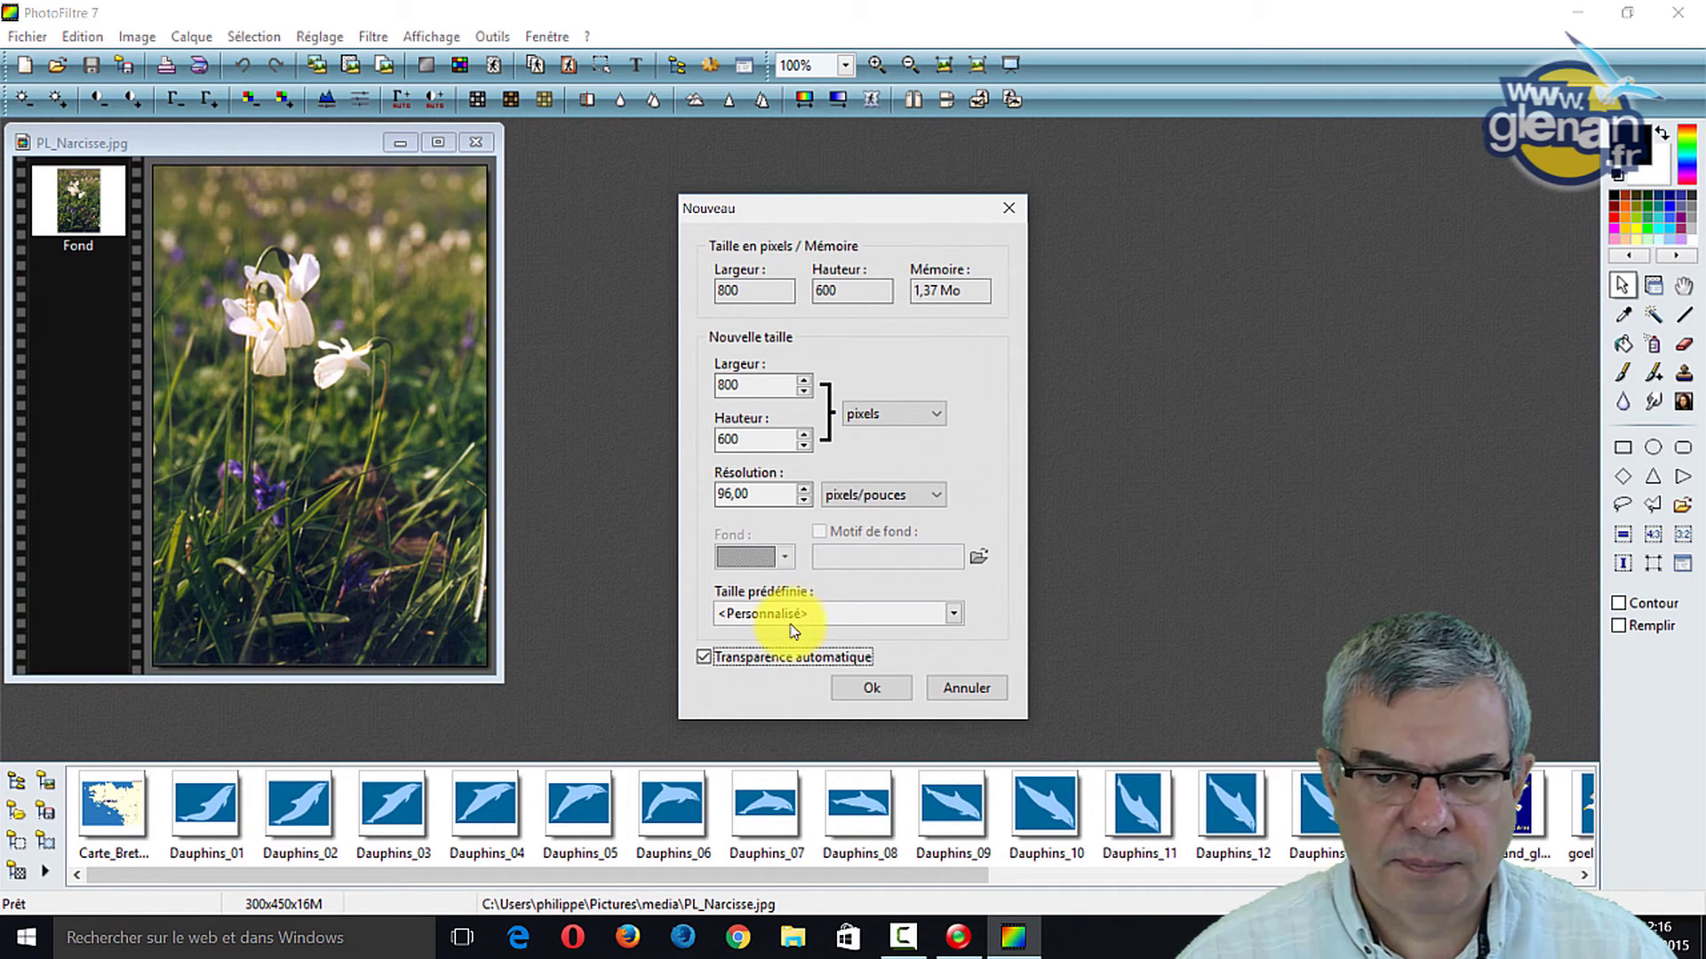
left_click(871, 689)
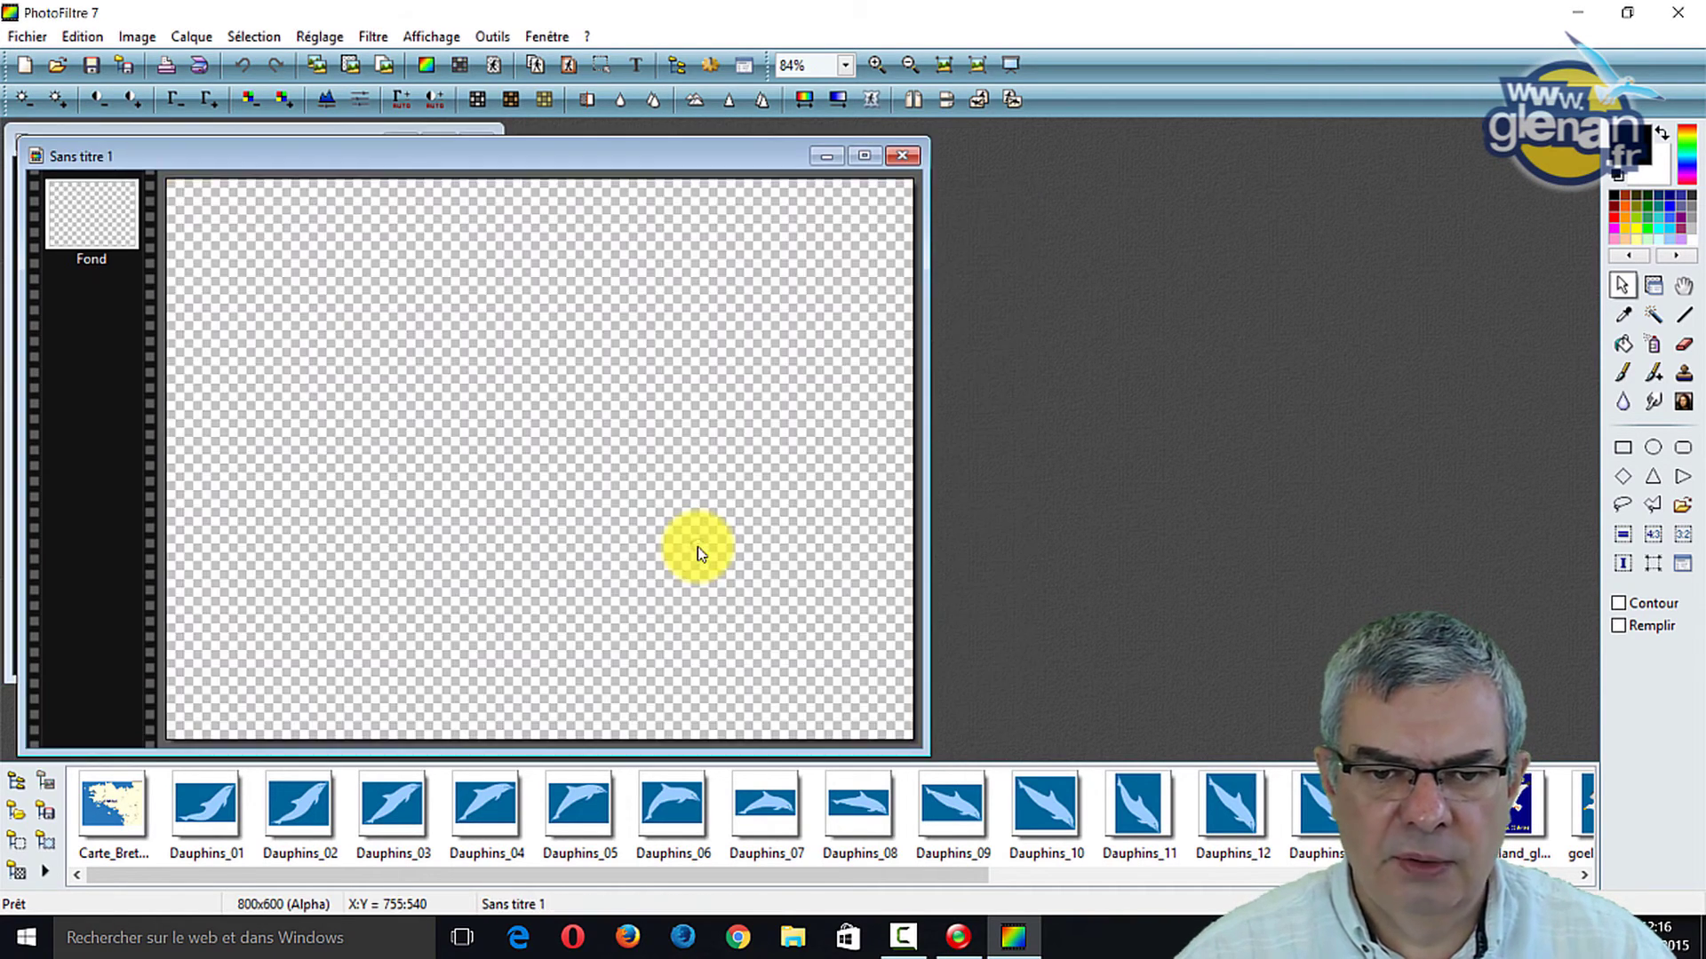
key("ctrl+v")
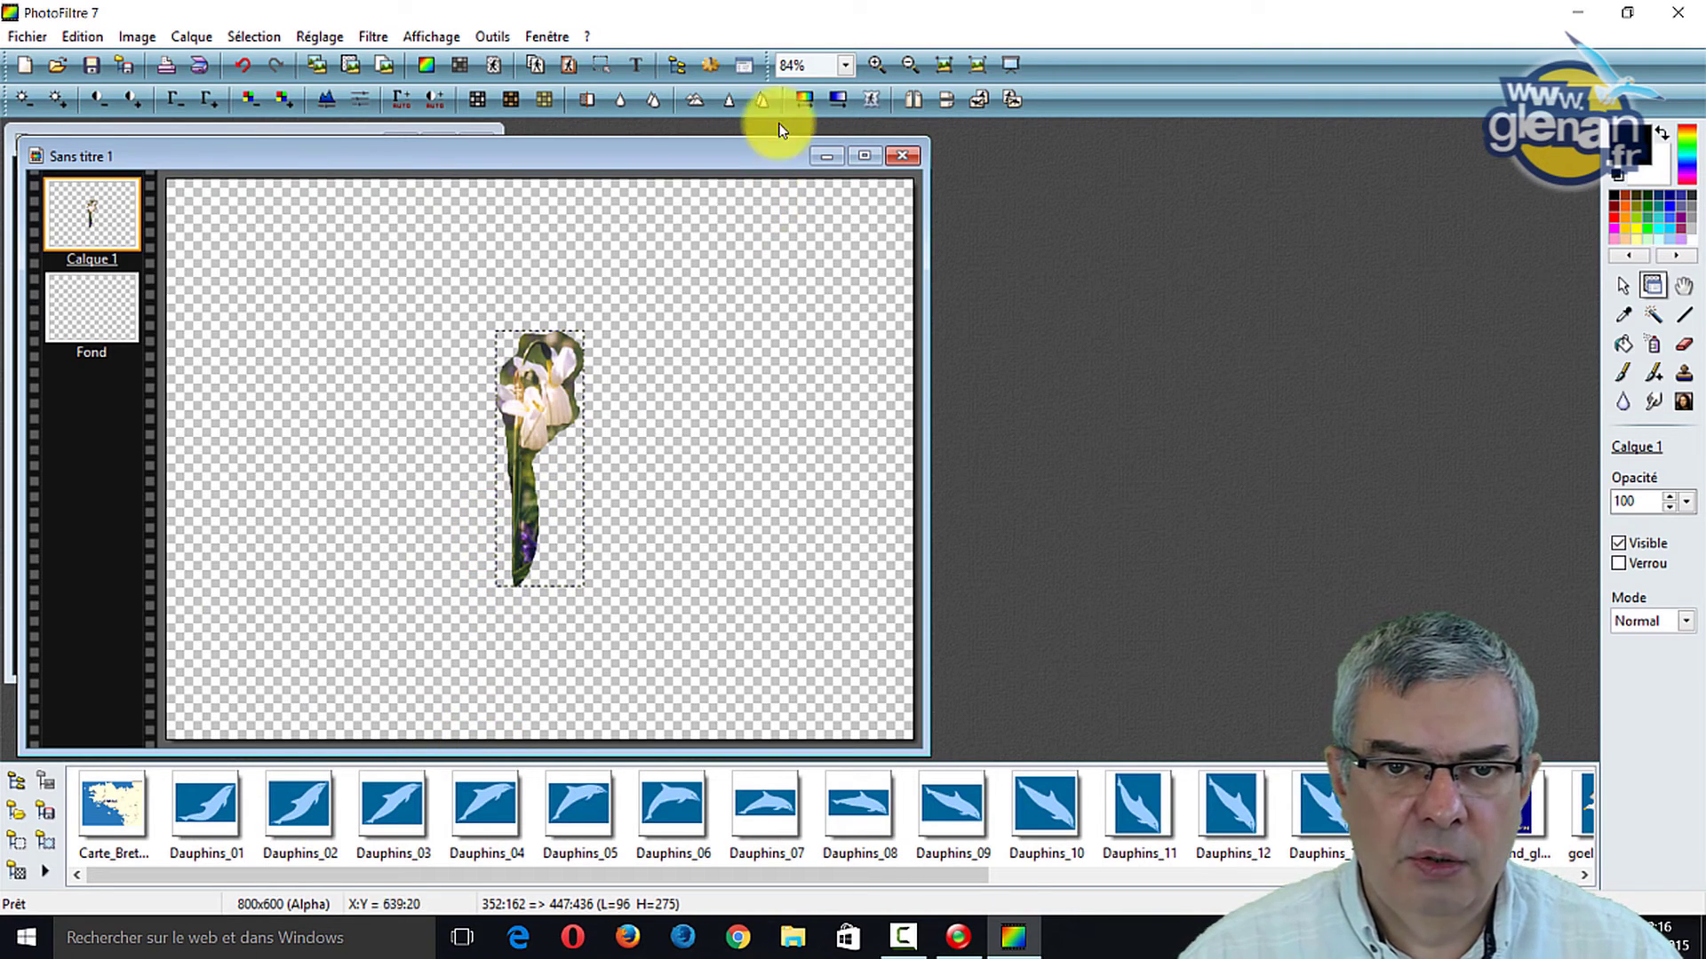
- Examine the outline pixels of the pasted flower cut-out at up to 1600% magnification, ending at 100%
left_click(875, 64)
left_click(875, 64)
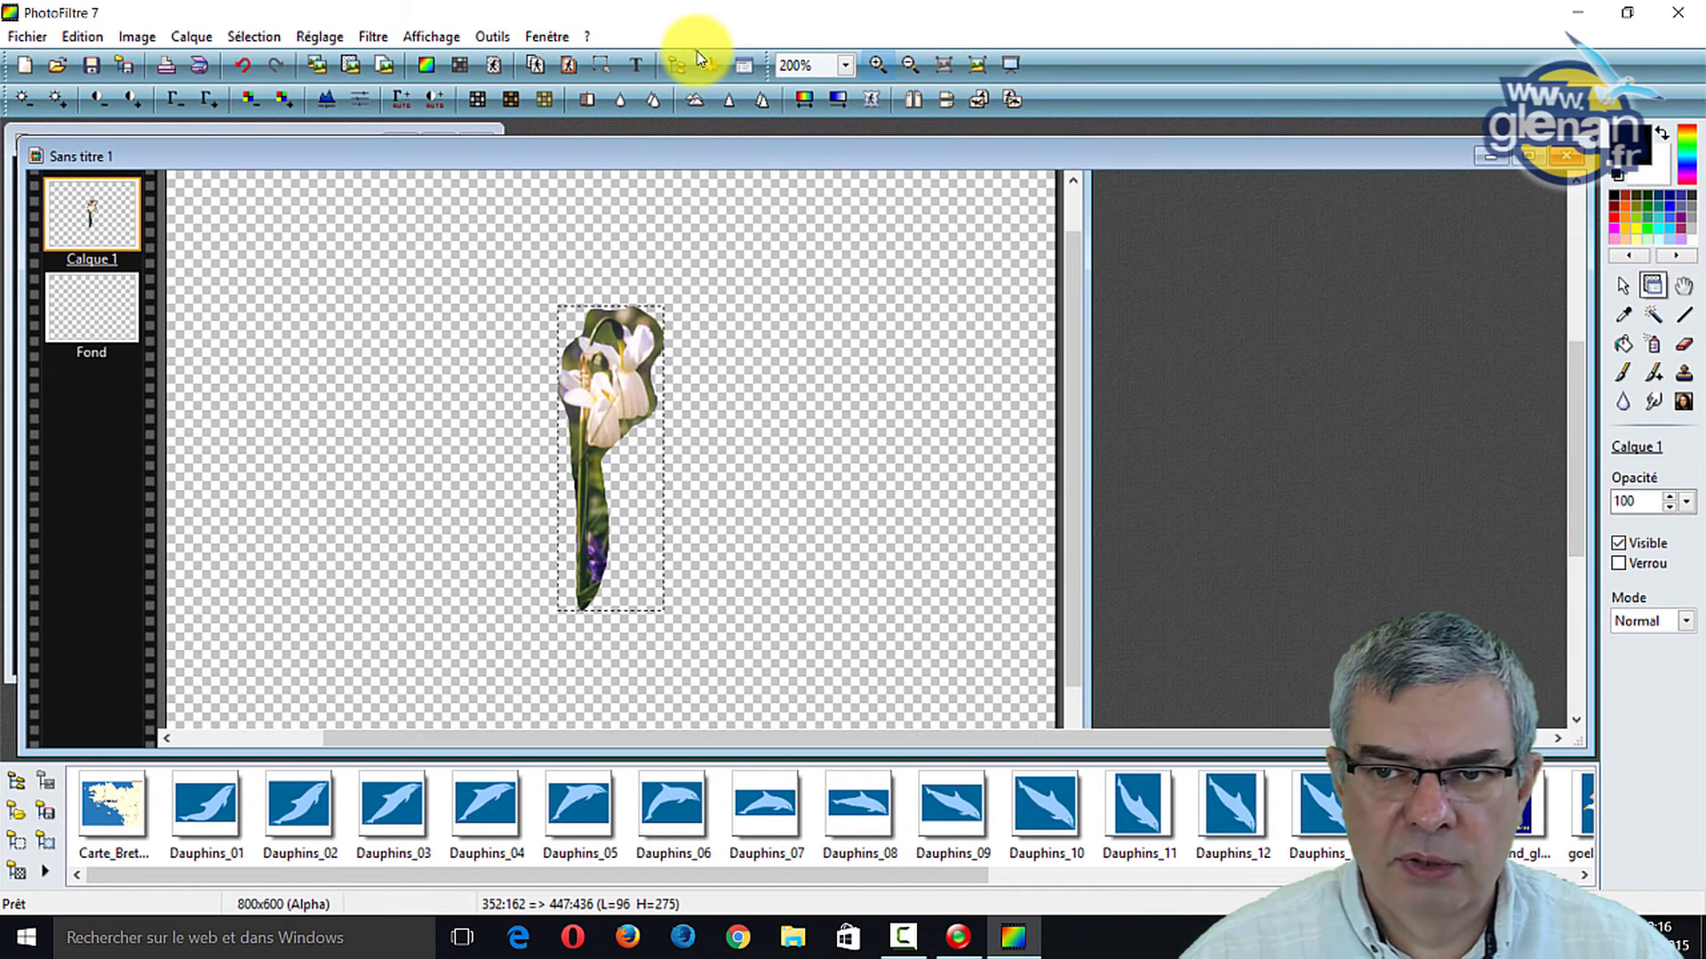
key("plus")
key("plus")
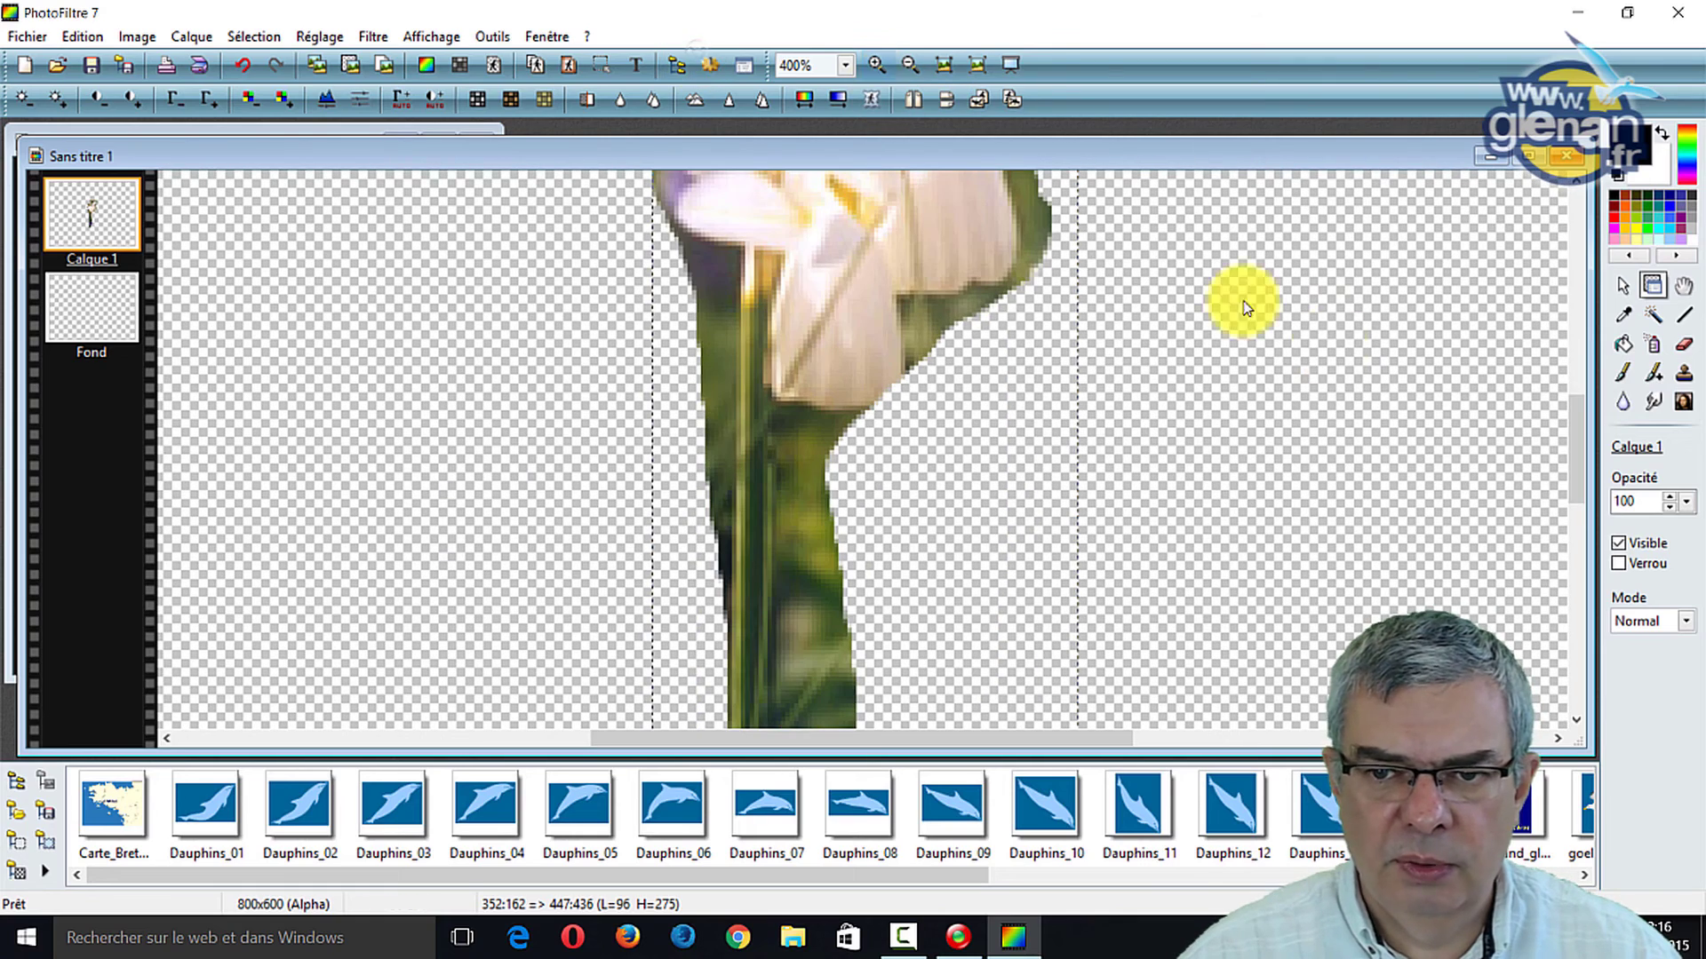
left_click_drag(1565, 468, 1565, 373)
key("plus")
key("plus")
key("plus")
key("plus")
key("plus")
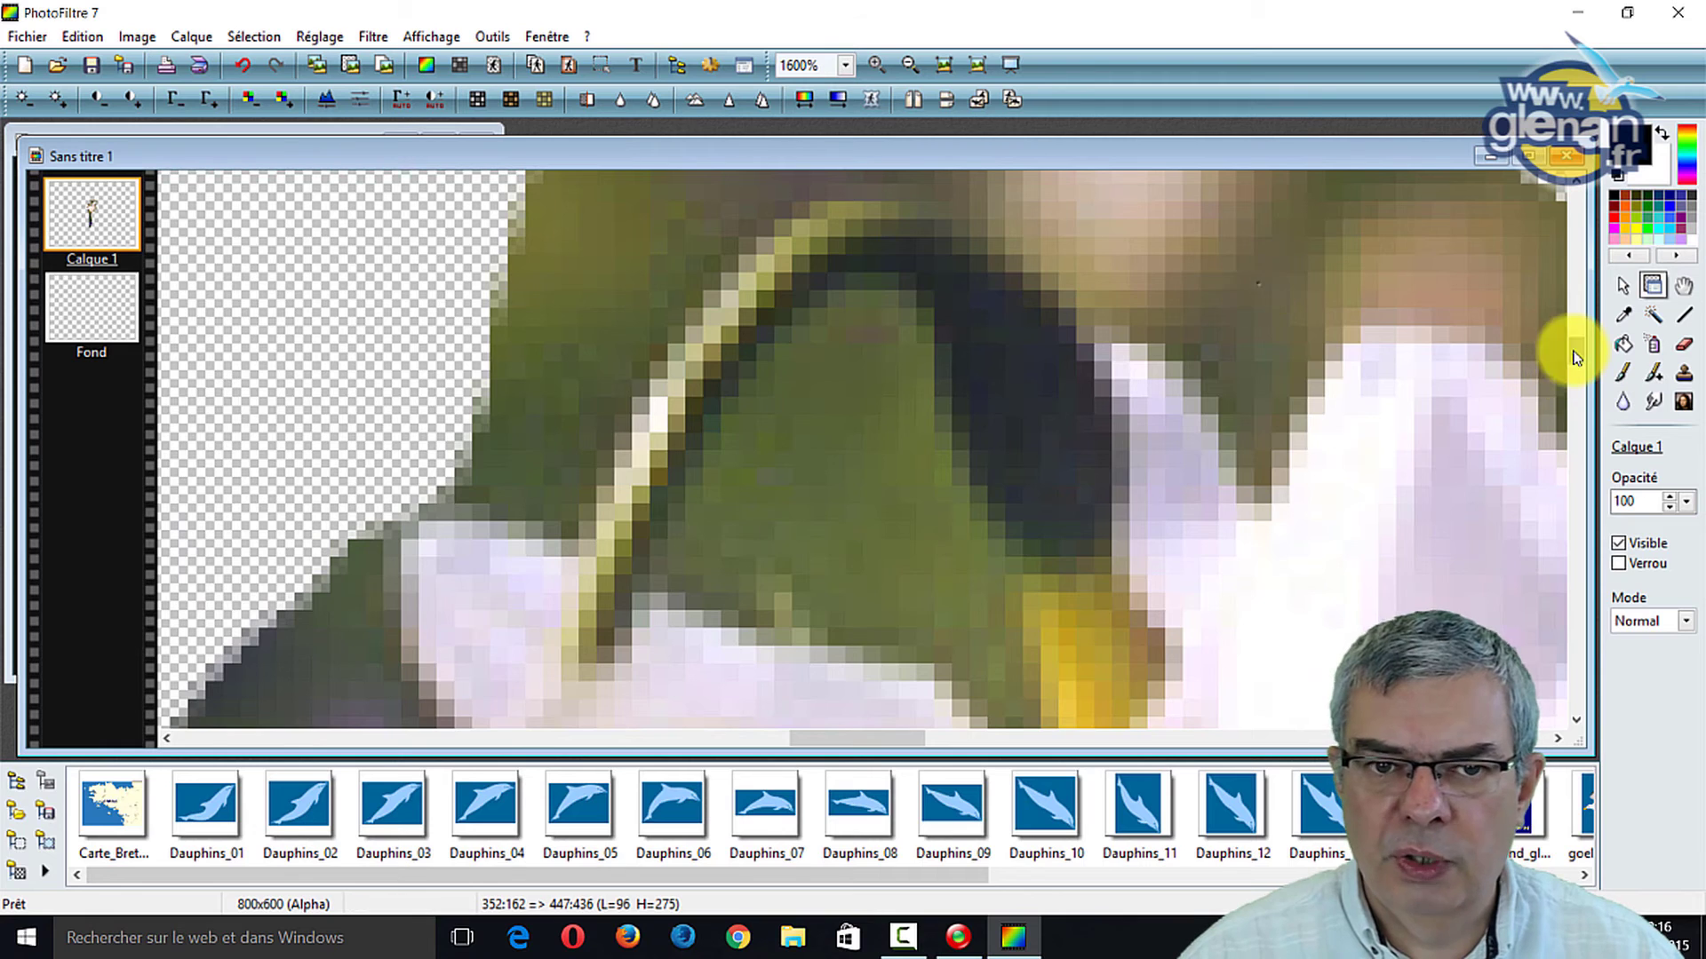
scroll(1572, 355, "up", 2)
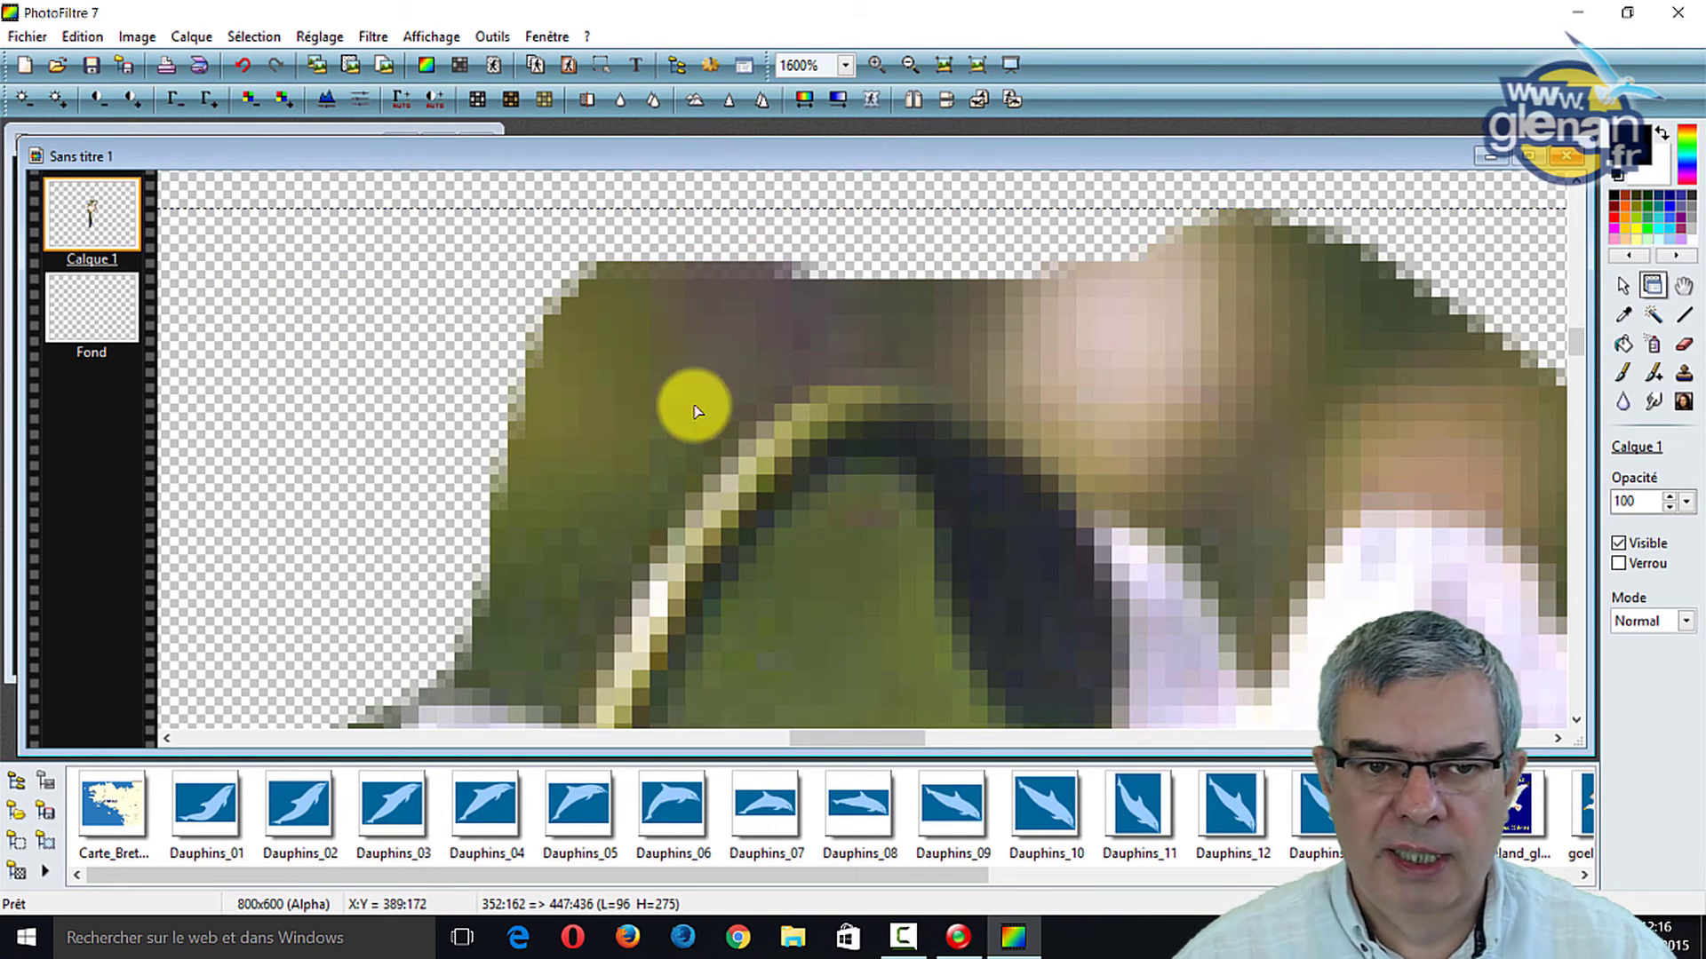
left_click(842, 65)
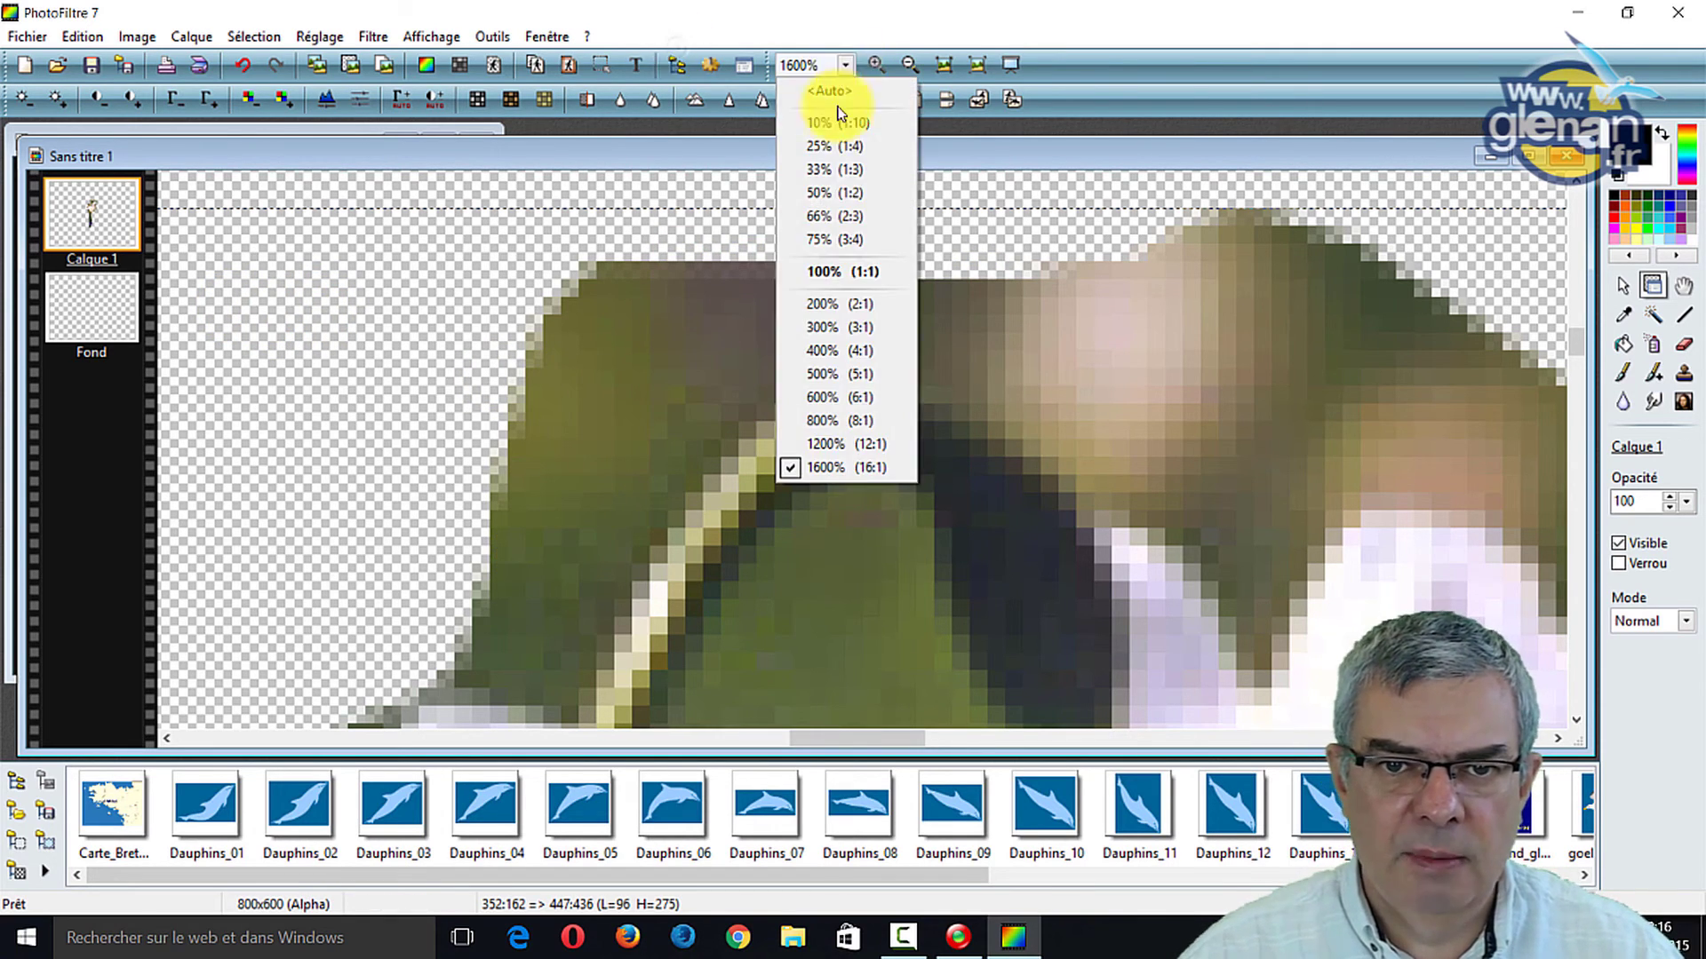
left_click(831, 270)
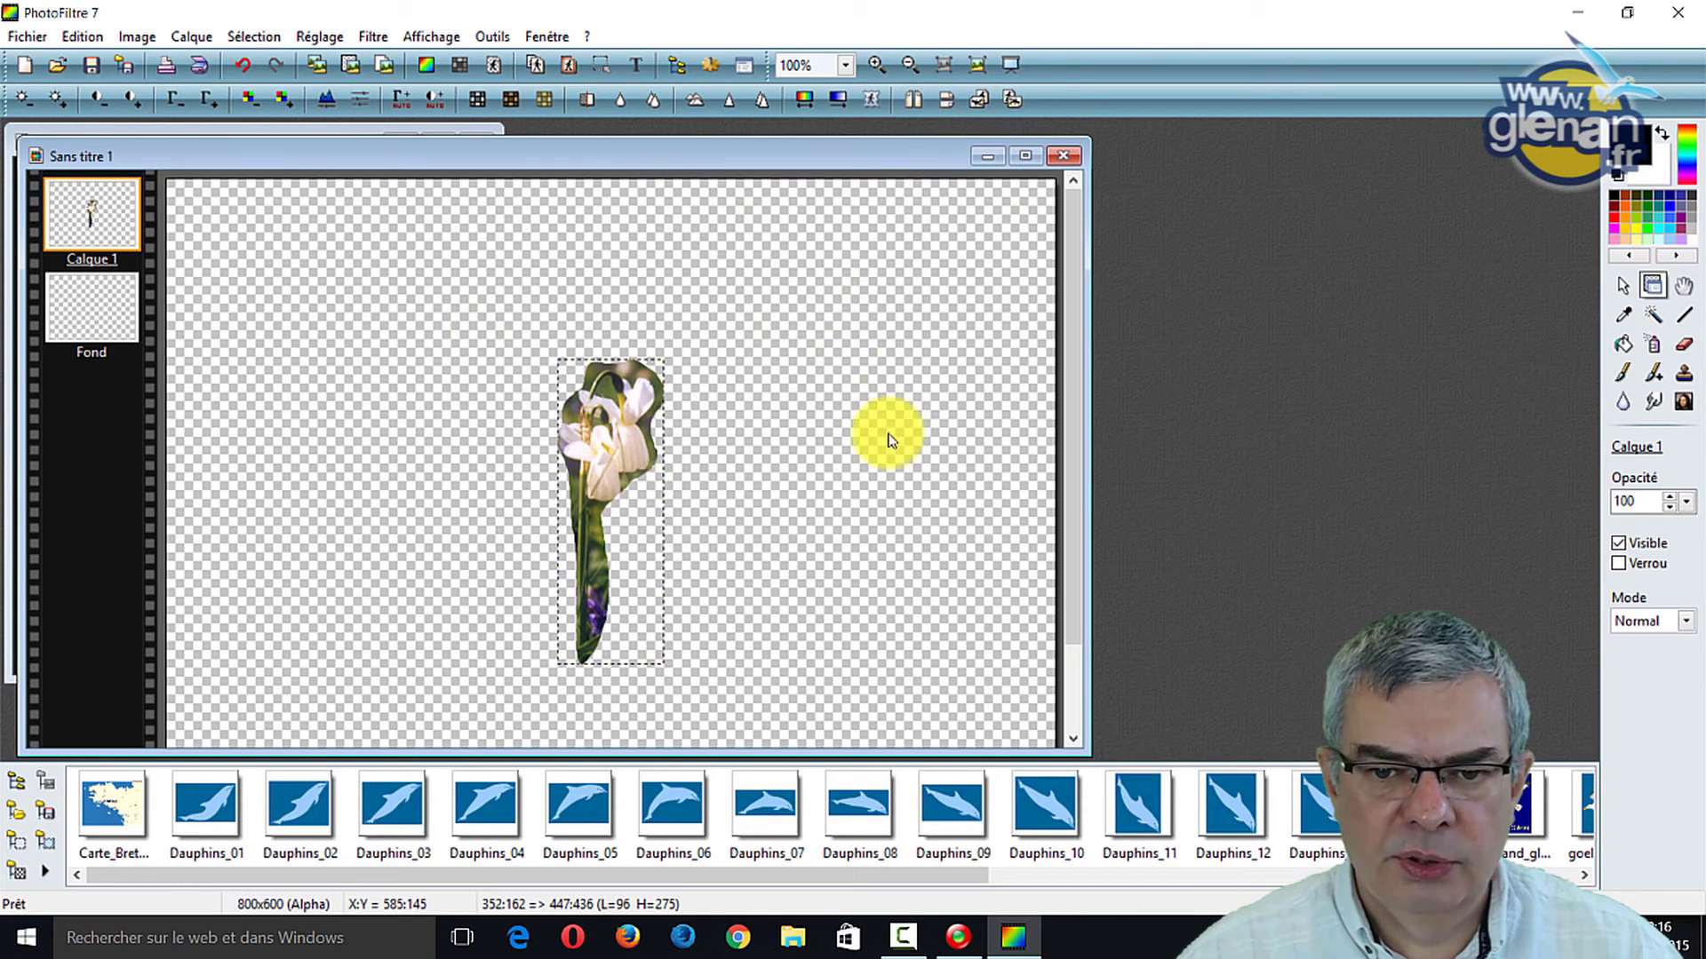
- Close the untitled image without saving, restore the selection tool and close PL_Narcisse.jpg
left_click(1062, 155)
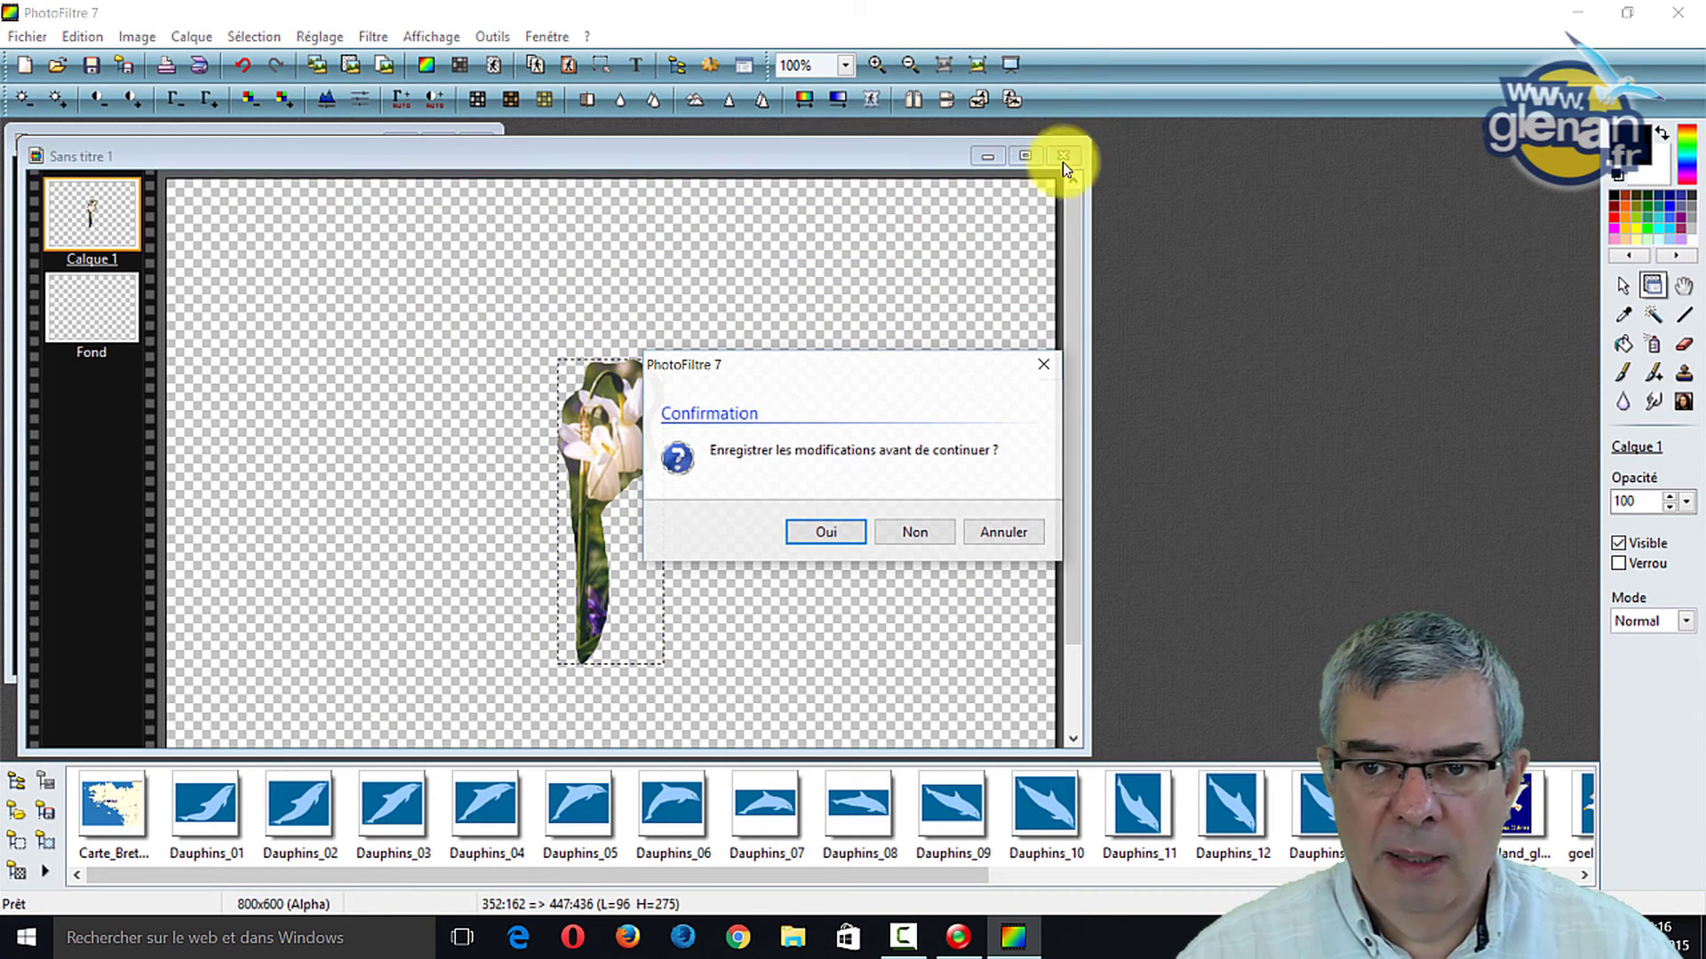
left_click(942, 536)
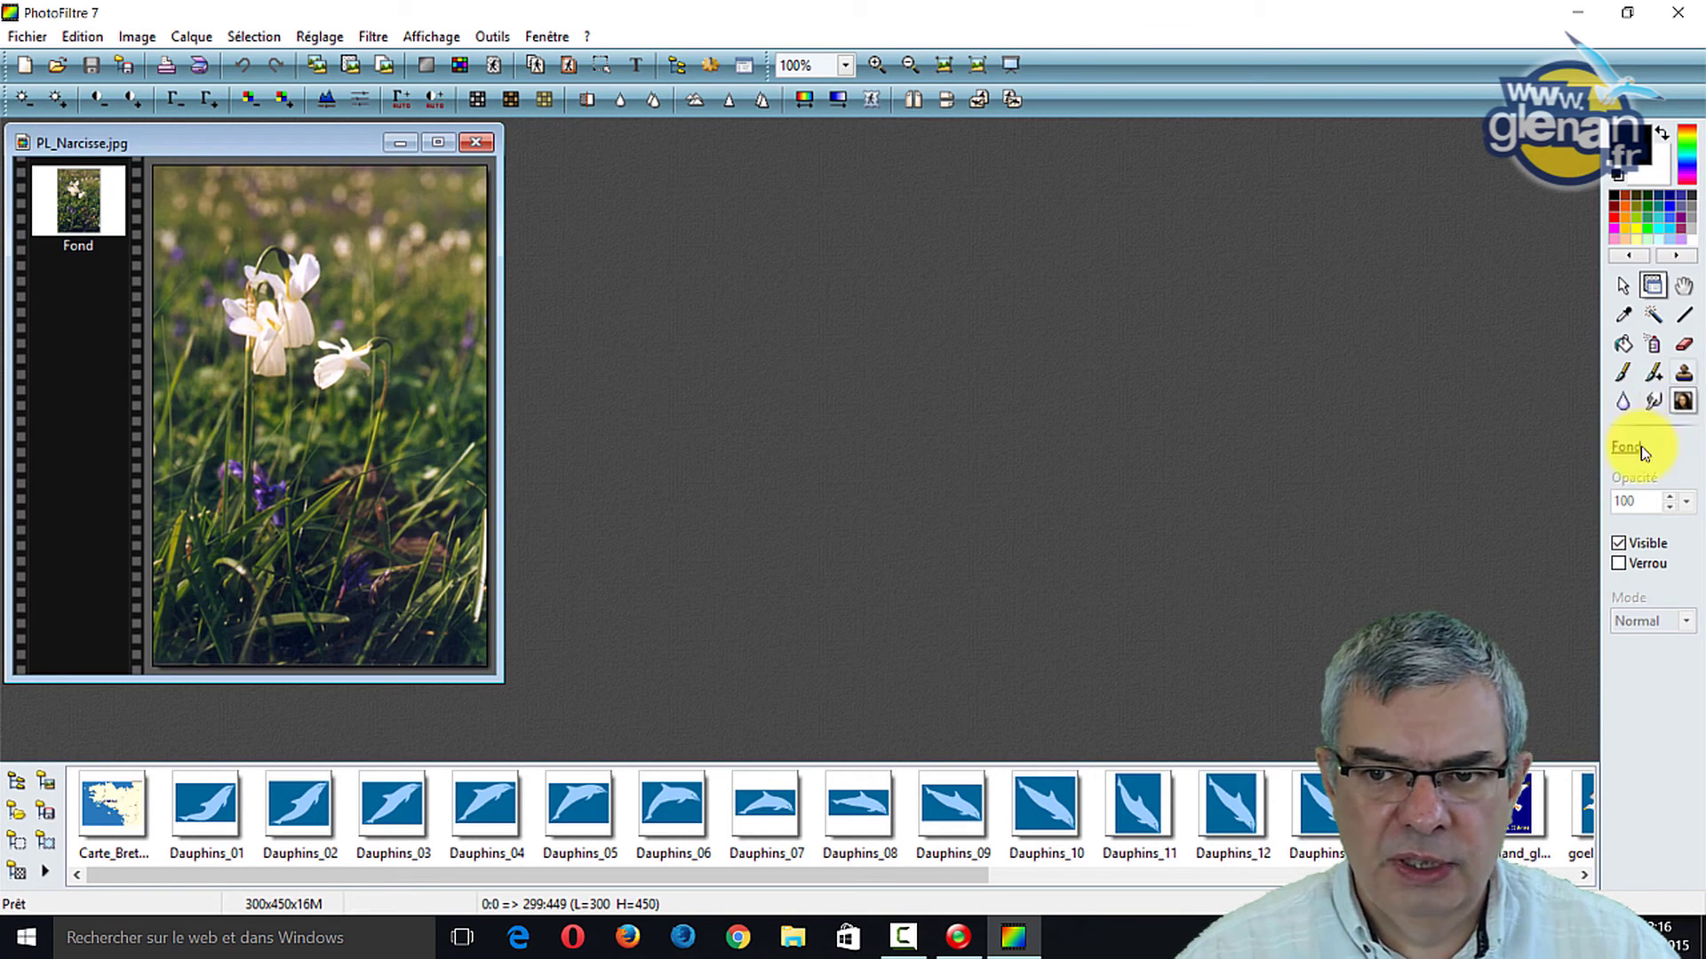
left_click(1622, 286)
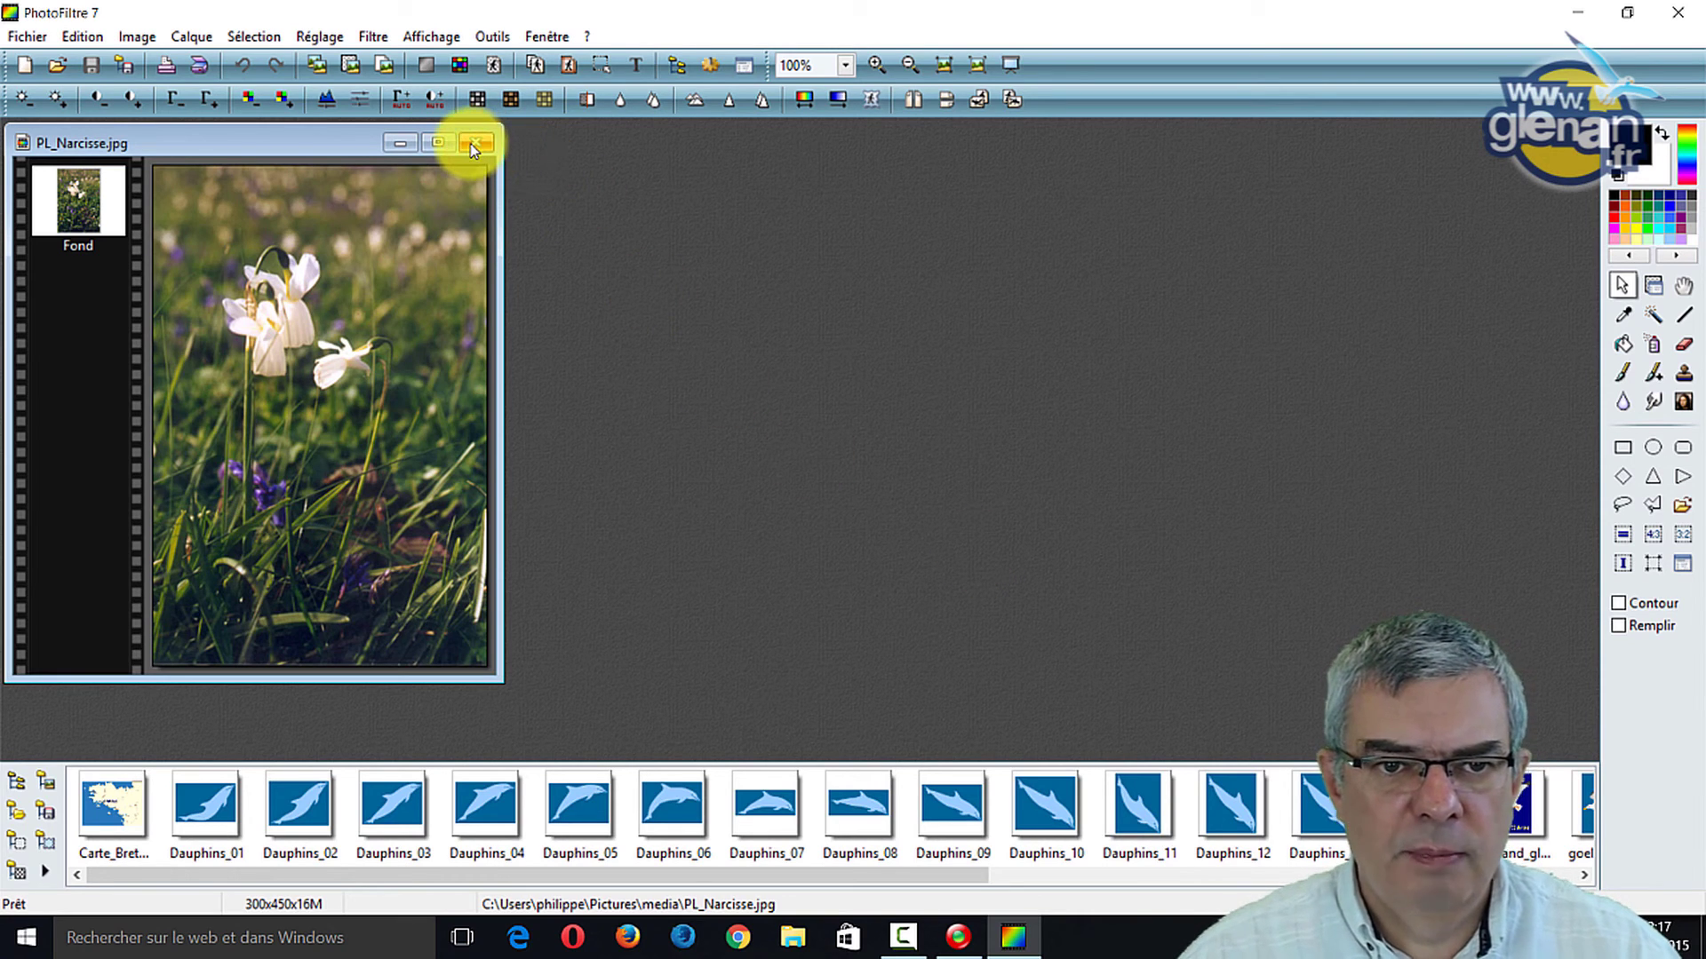
key("ctrl+w")
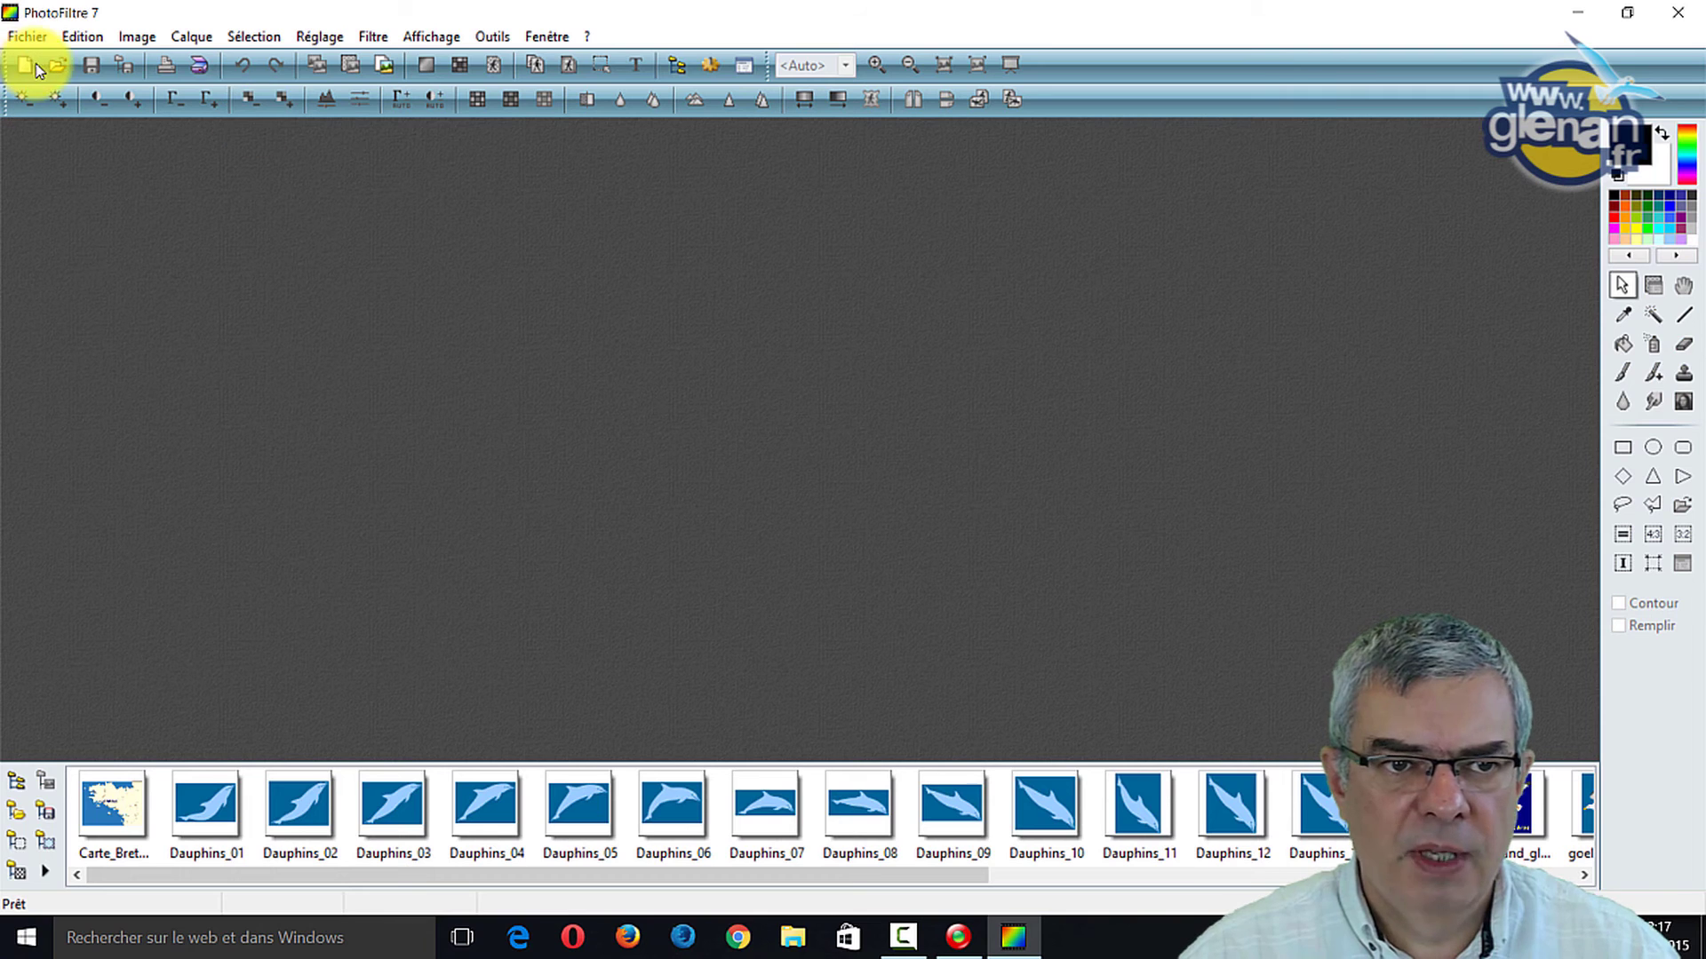
- Open the PL_Fort_cigogne.jpg image from the media folder
left_click(59, 65)
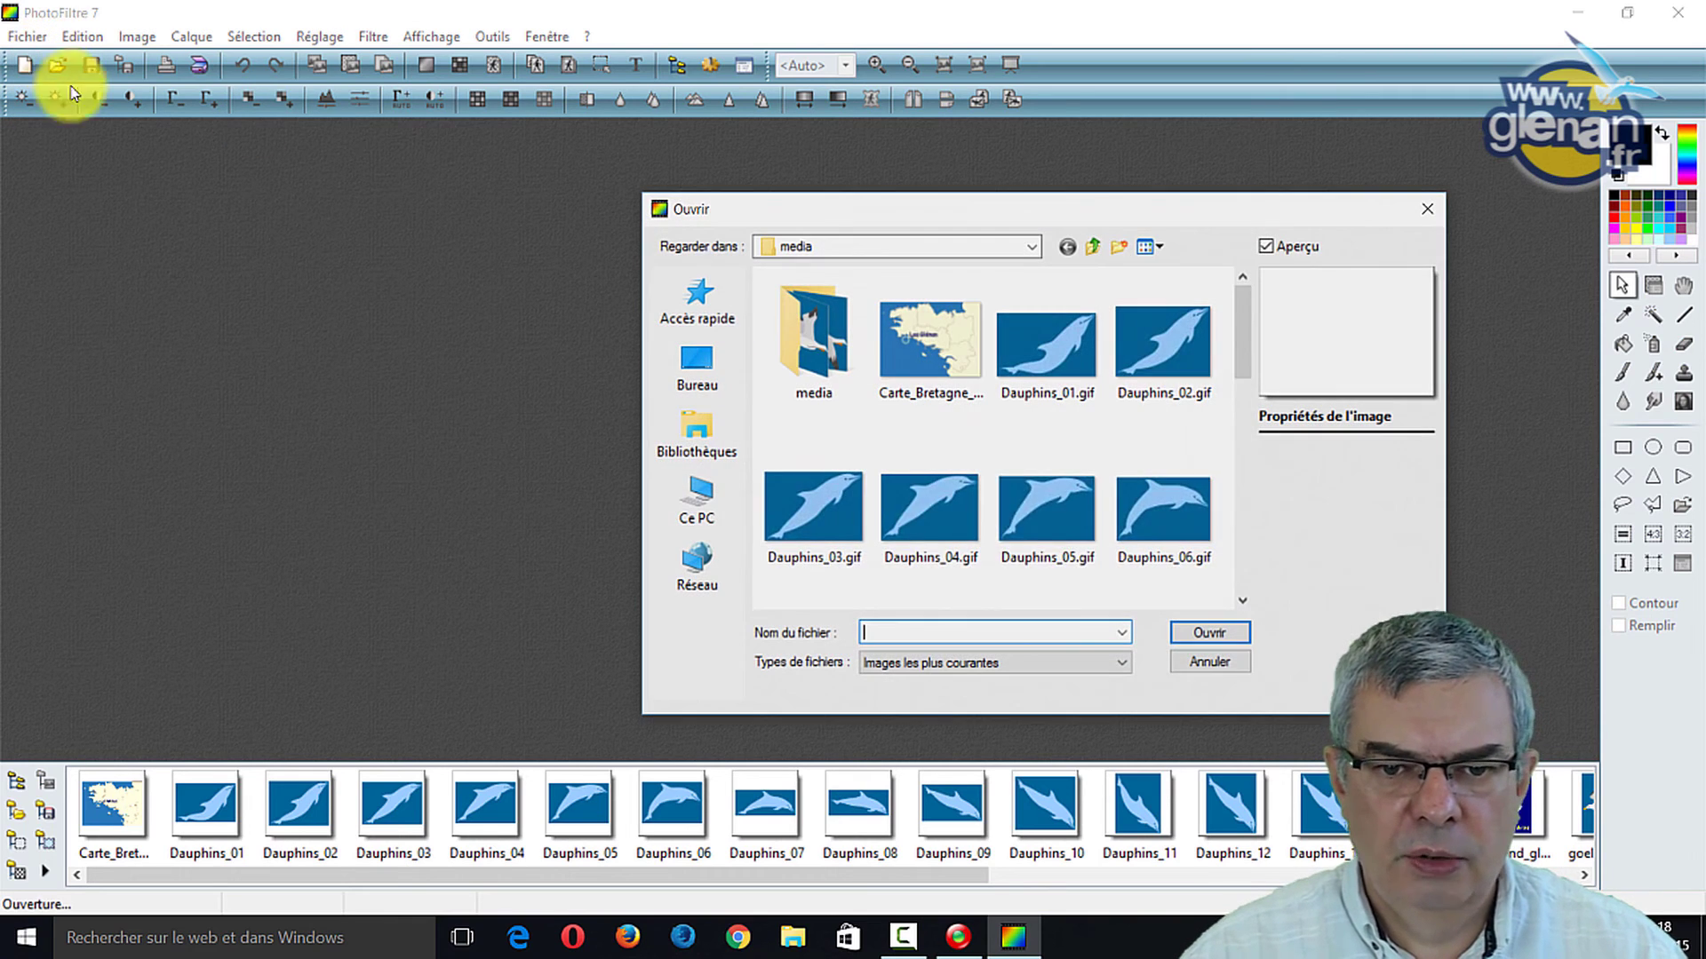
scroll(995, 435, "down", 5)
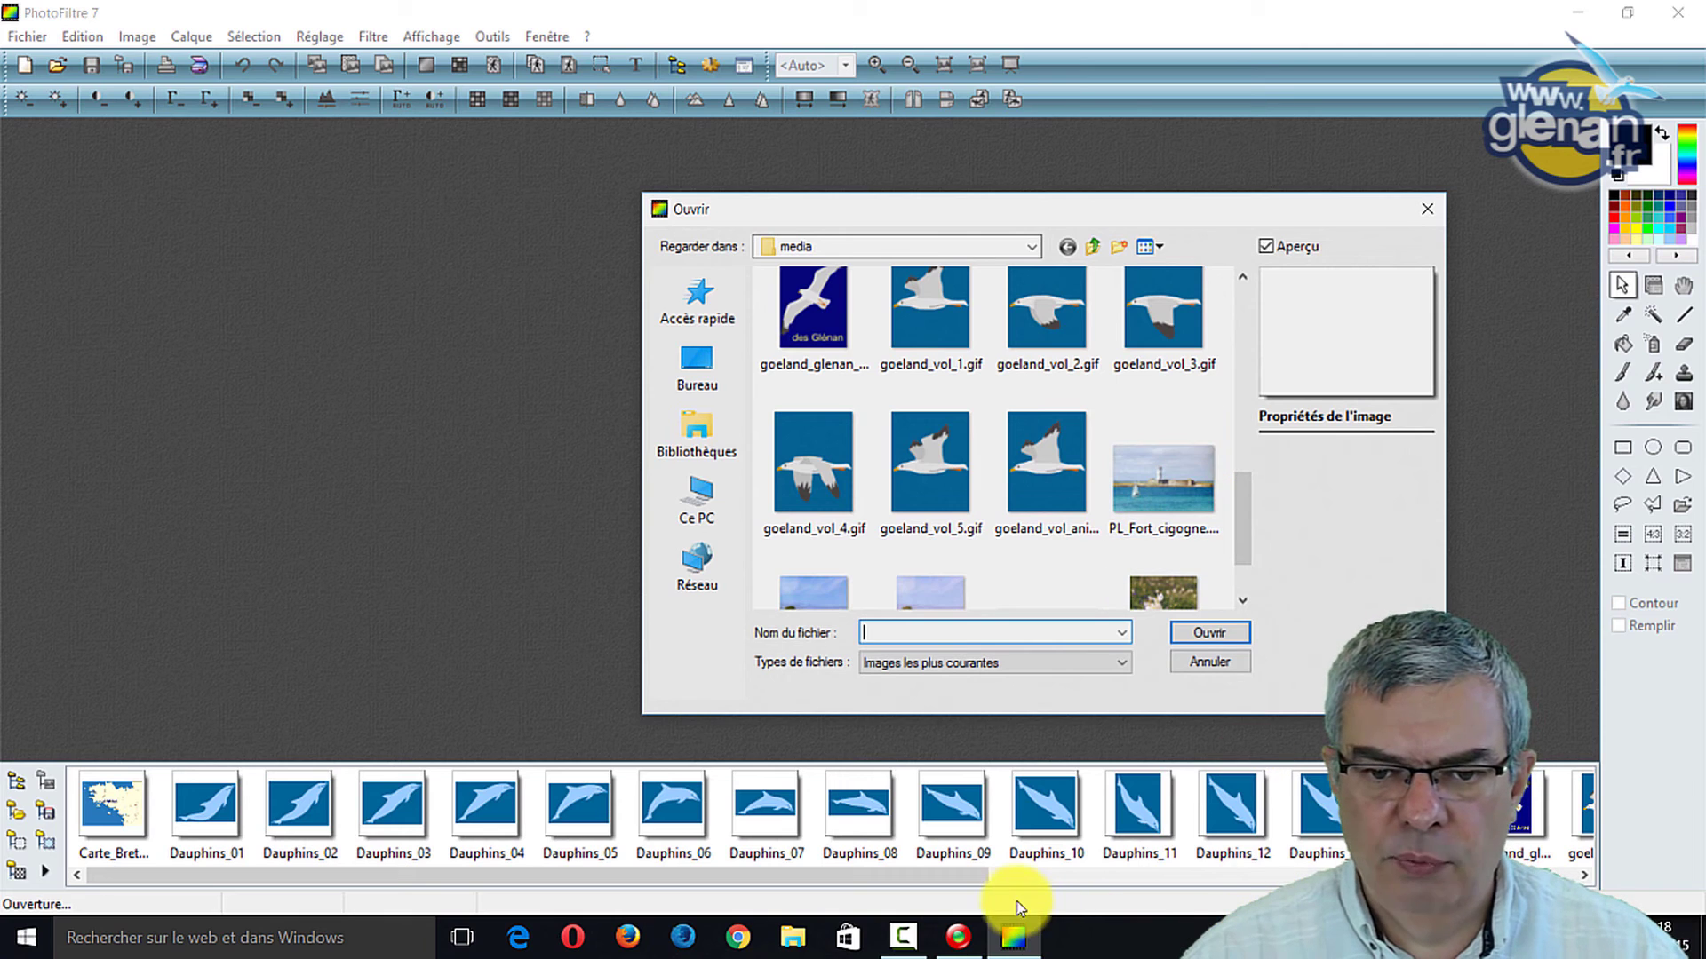
left_click(951, 872)
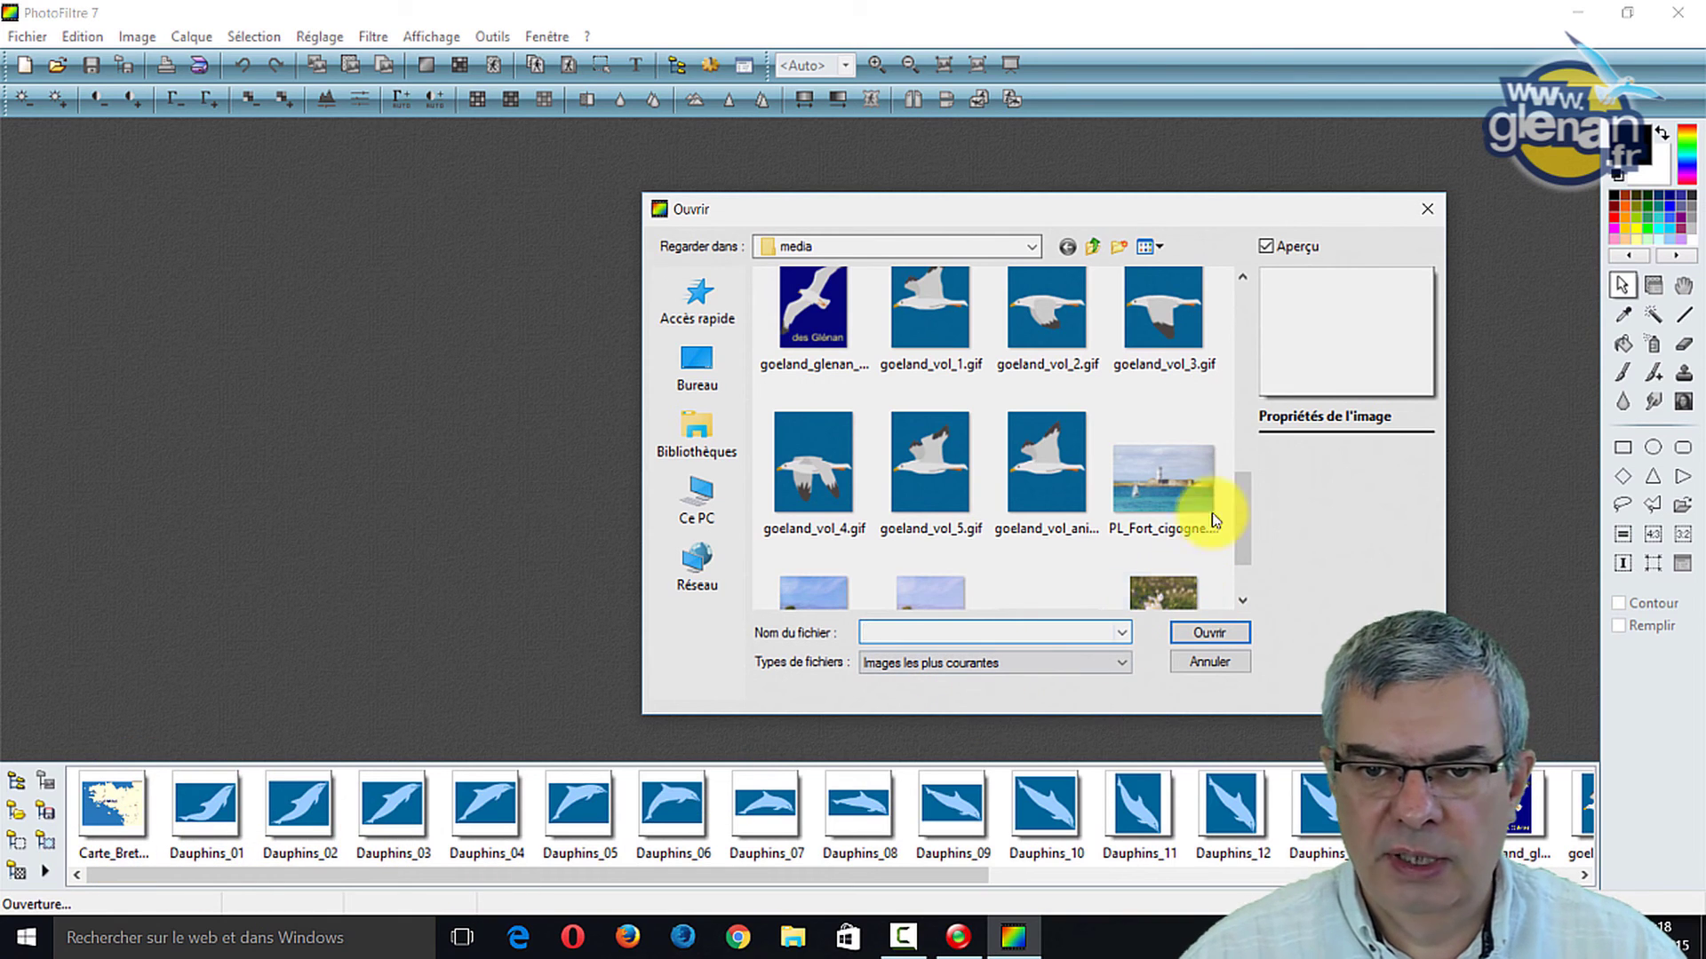
left_click(1178, 485)
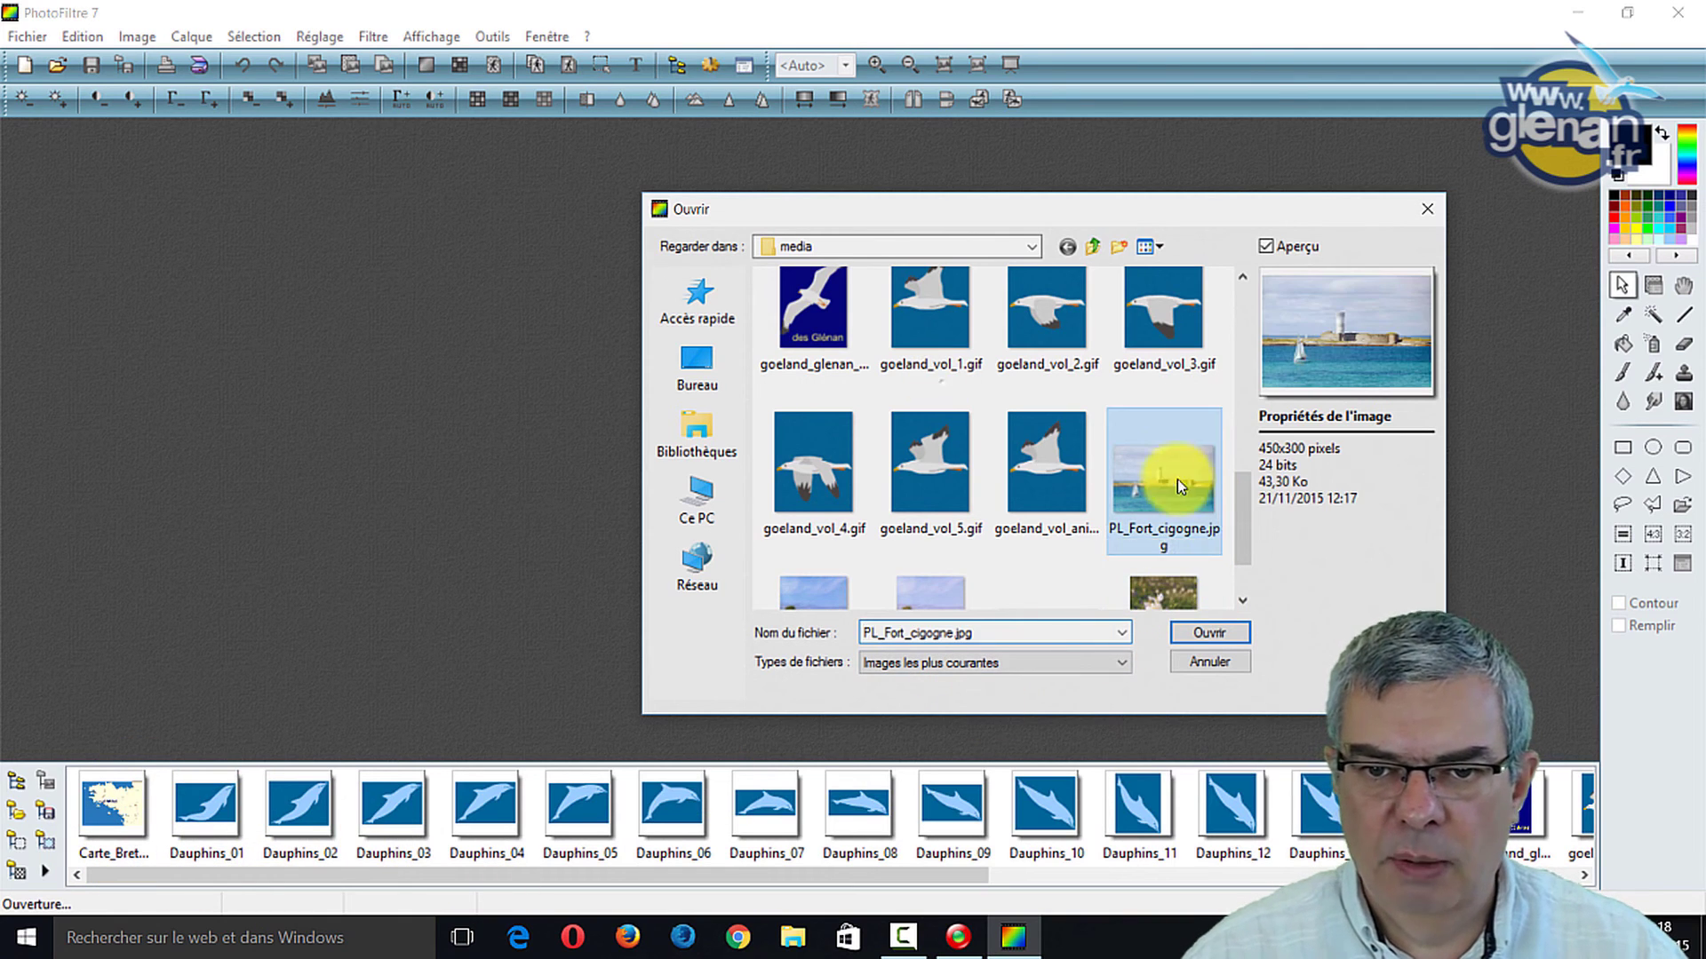
left_click(1232, 634)
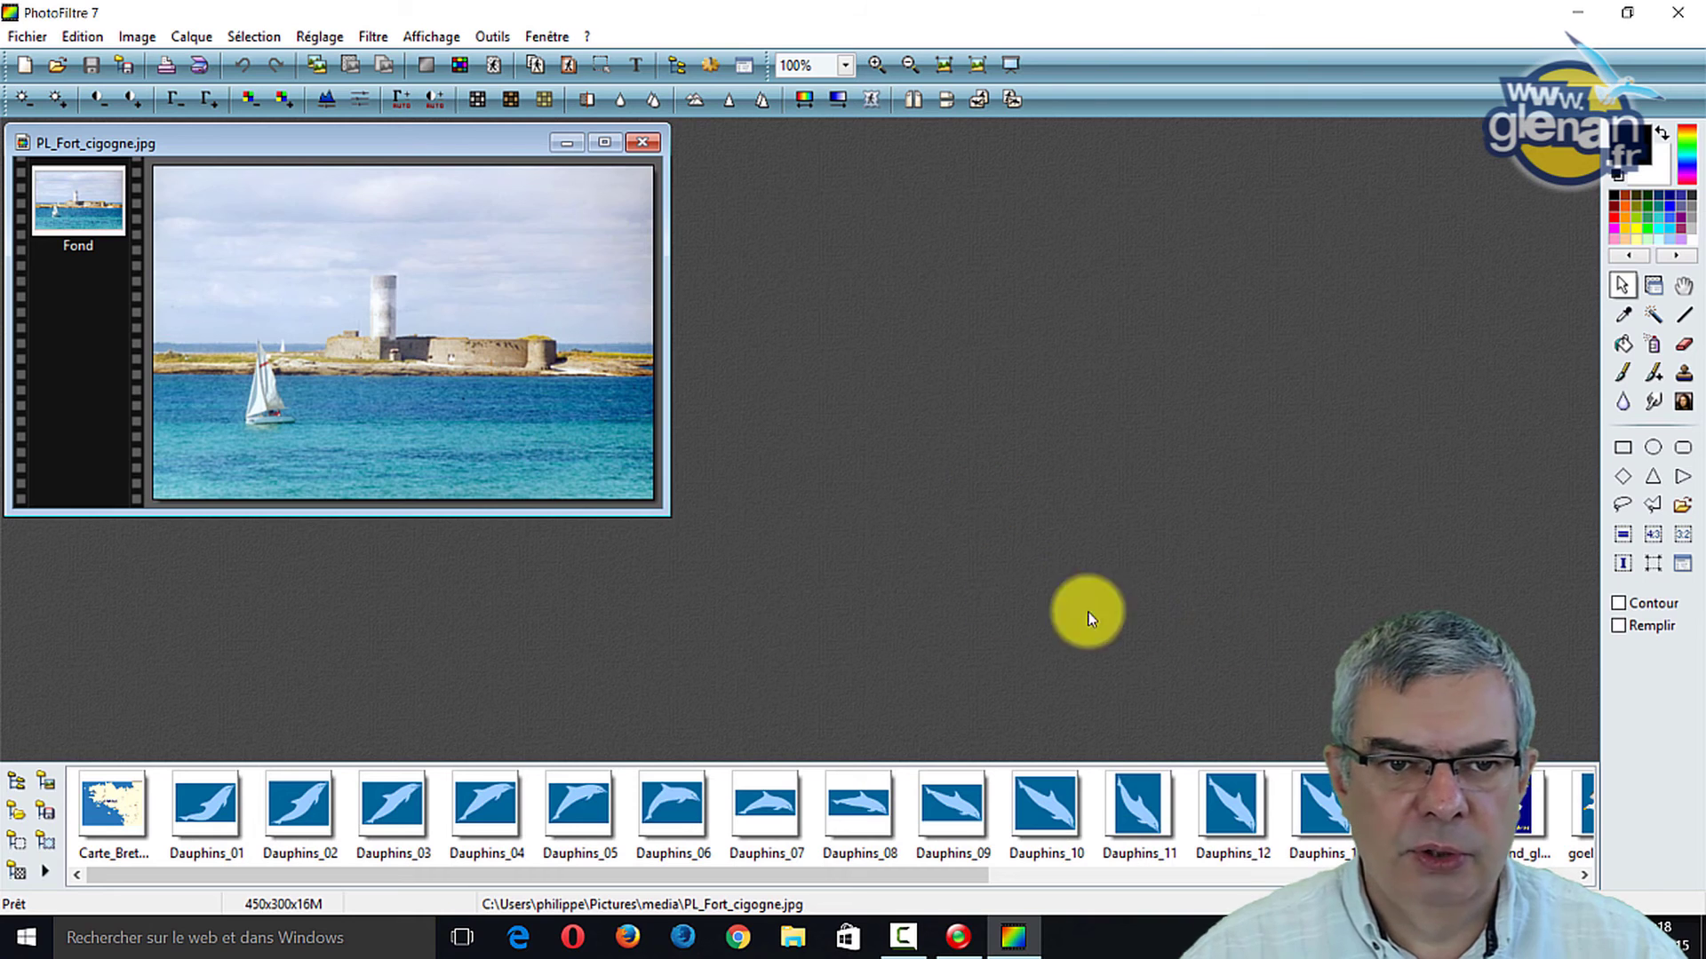
- Show the fort image at 200% and activate the clone stamp with a radius of 10
left_click(845, 65)
left_click(839, 304)
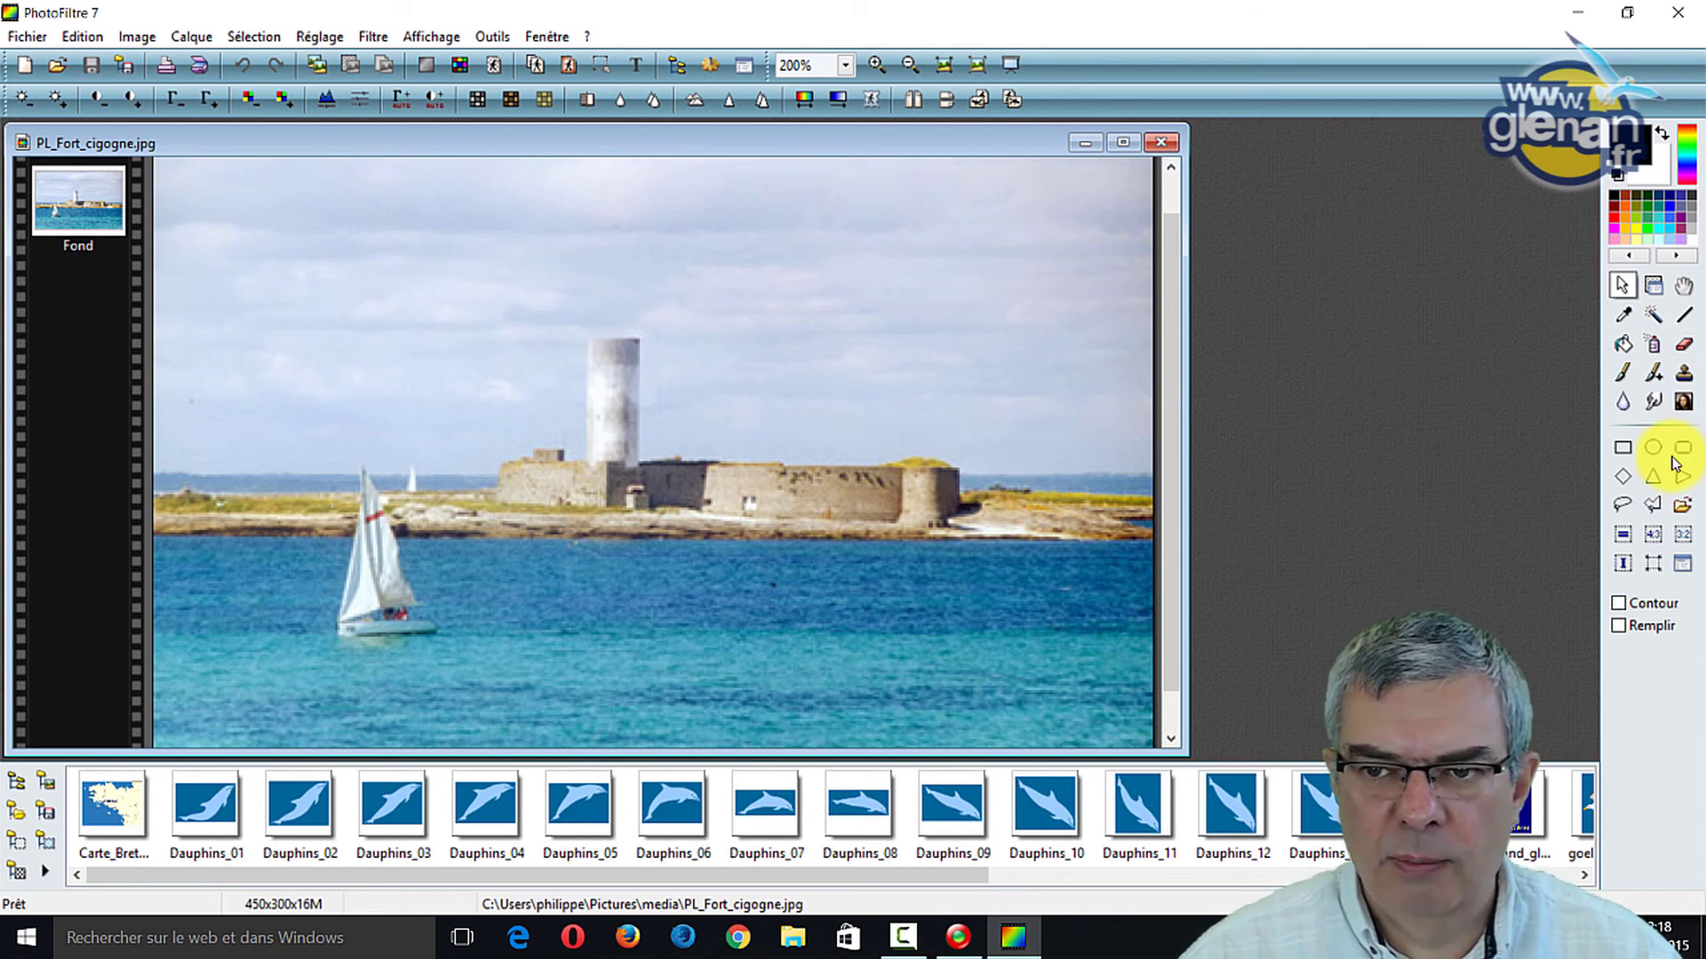
left_click(1682, 374)
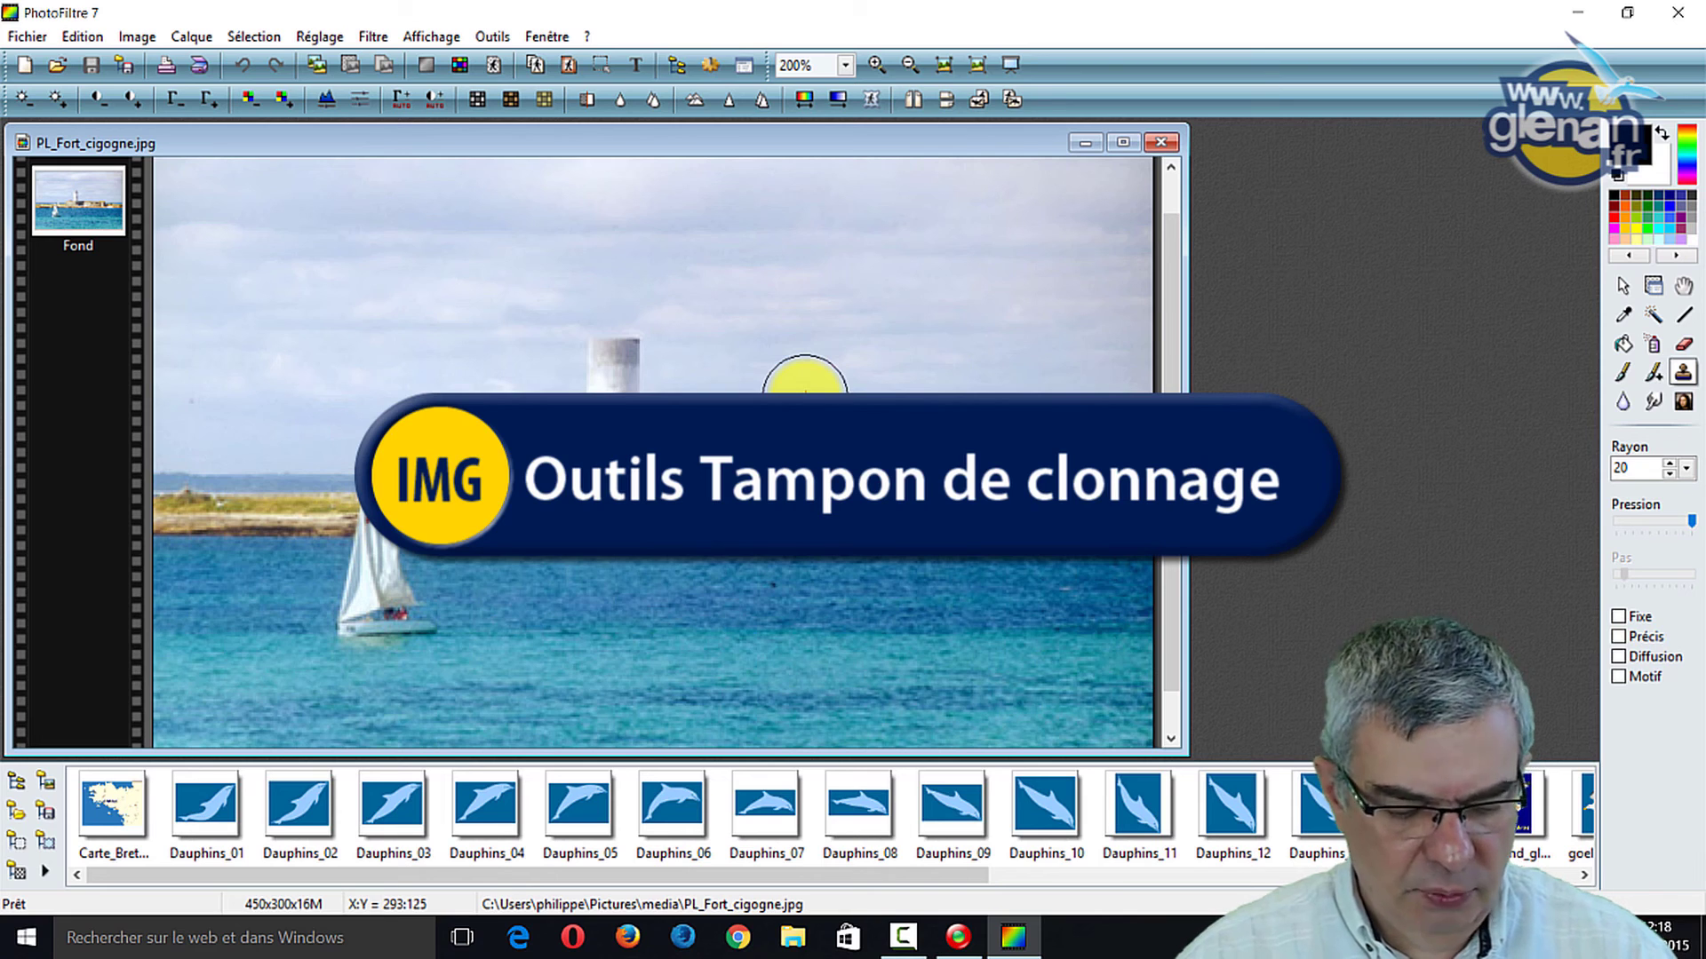
left_click(1670, 472)
left_click(1670, 472)
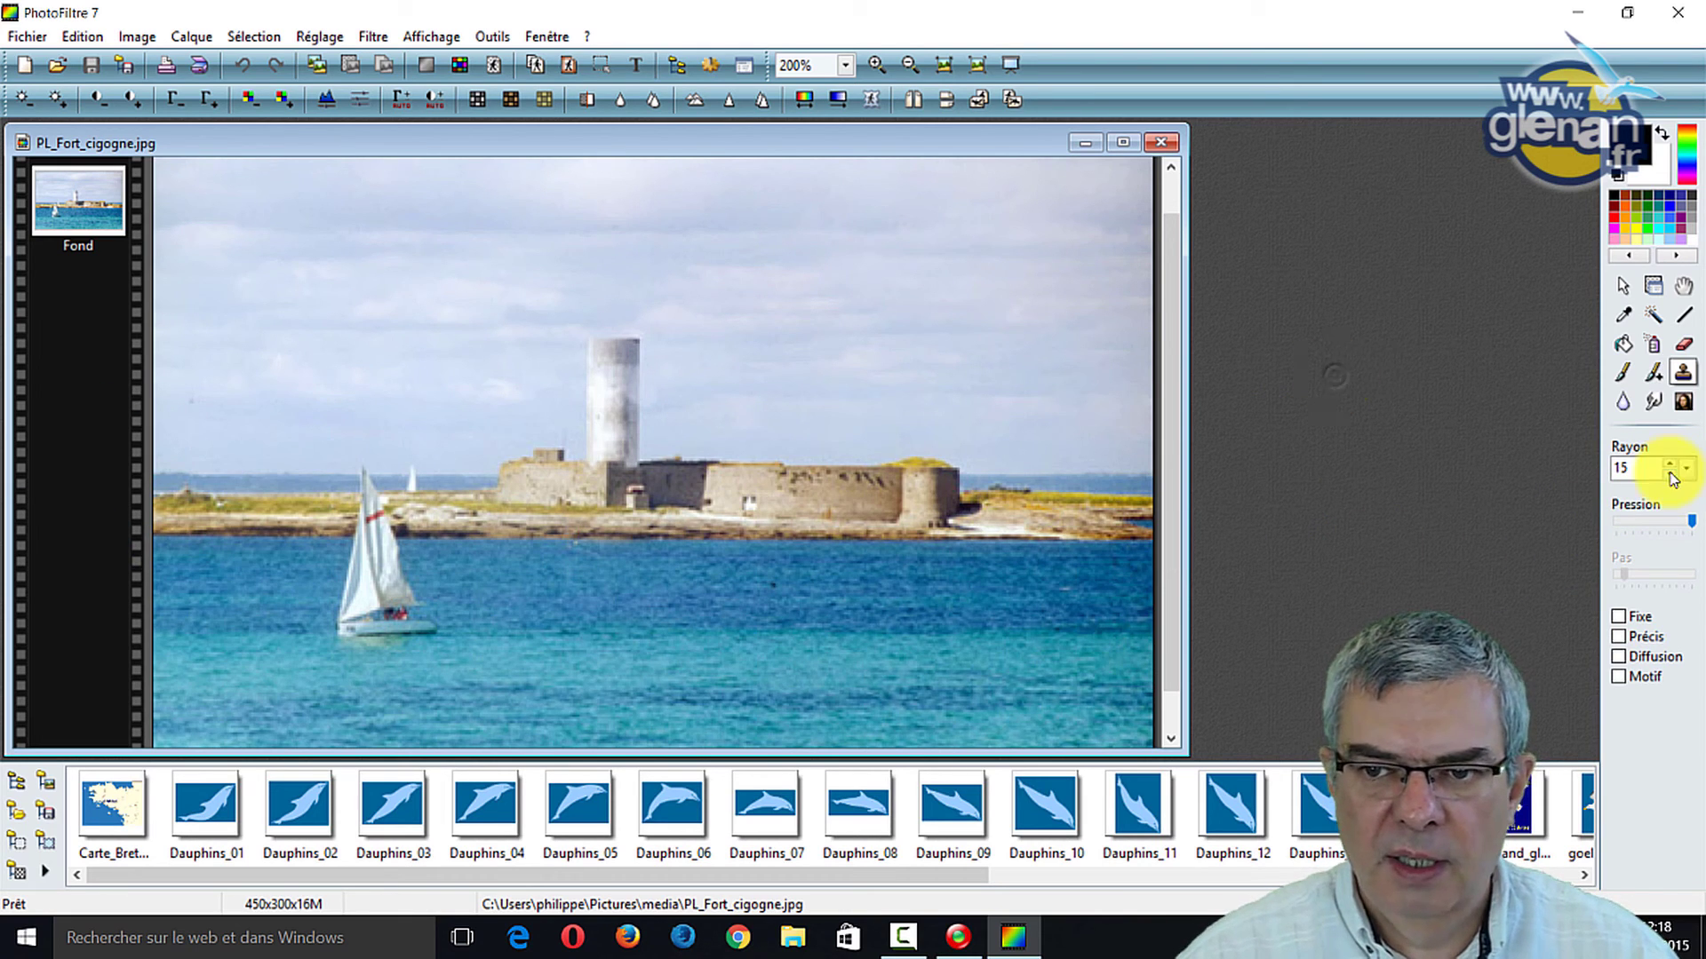
left_click(1670, 472)
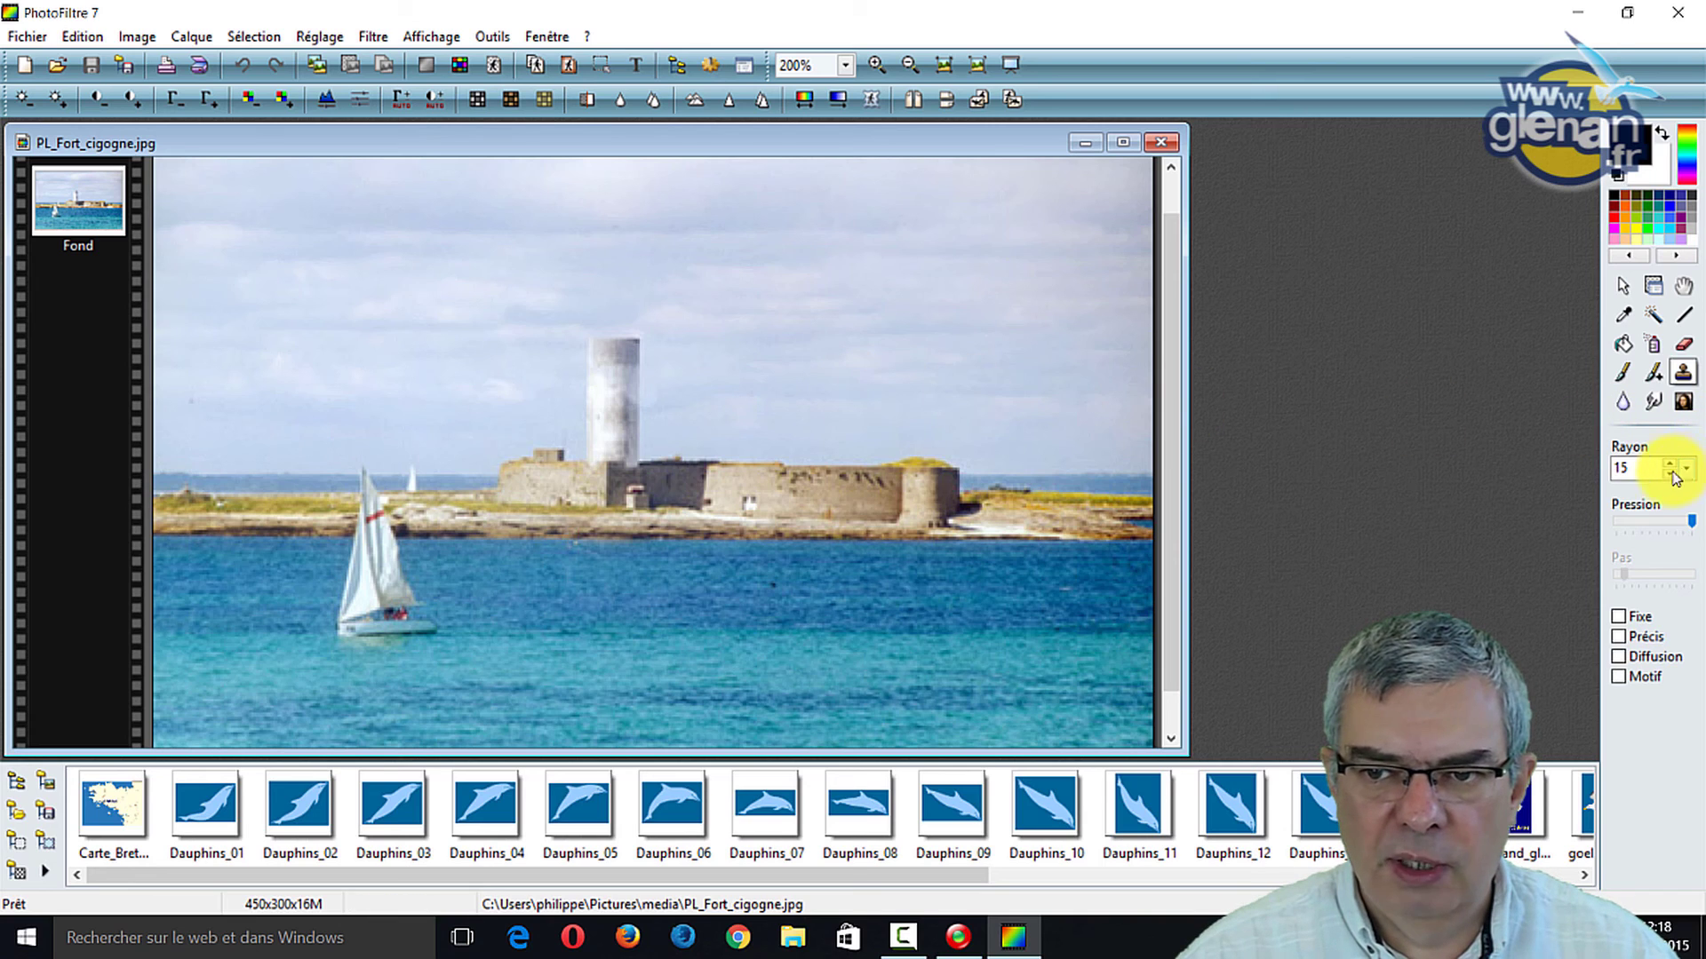
key("Down")
key("Down")
key("Down")
key("Down")
key("Down")
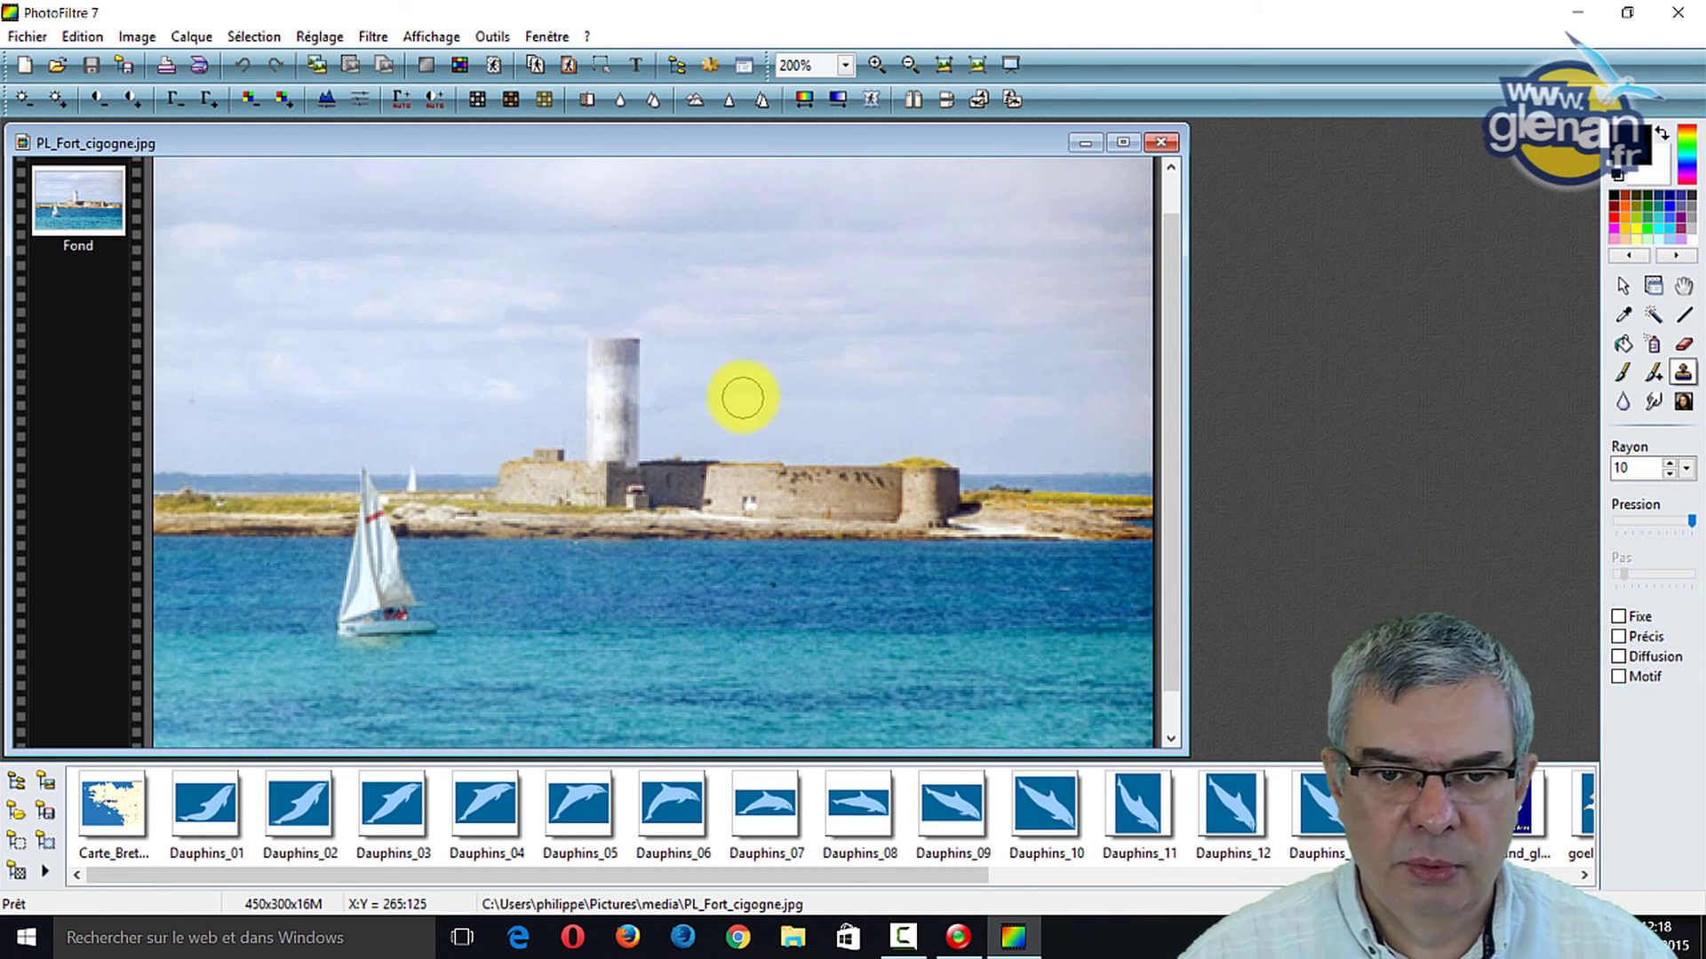
left_click(779, 397, "alt")
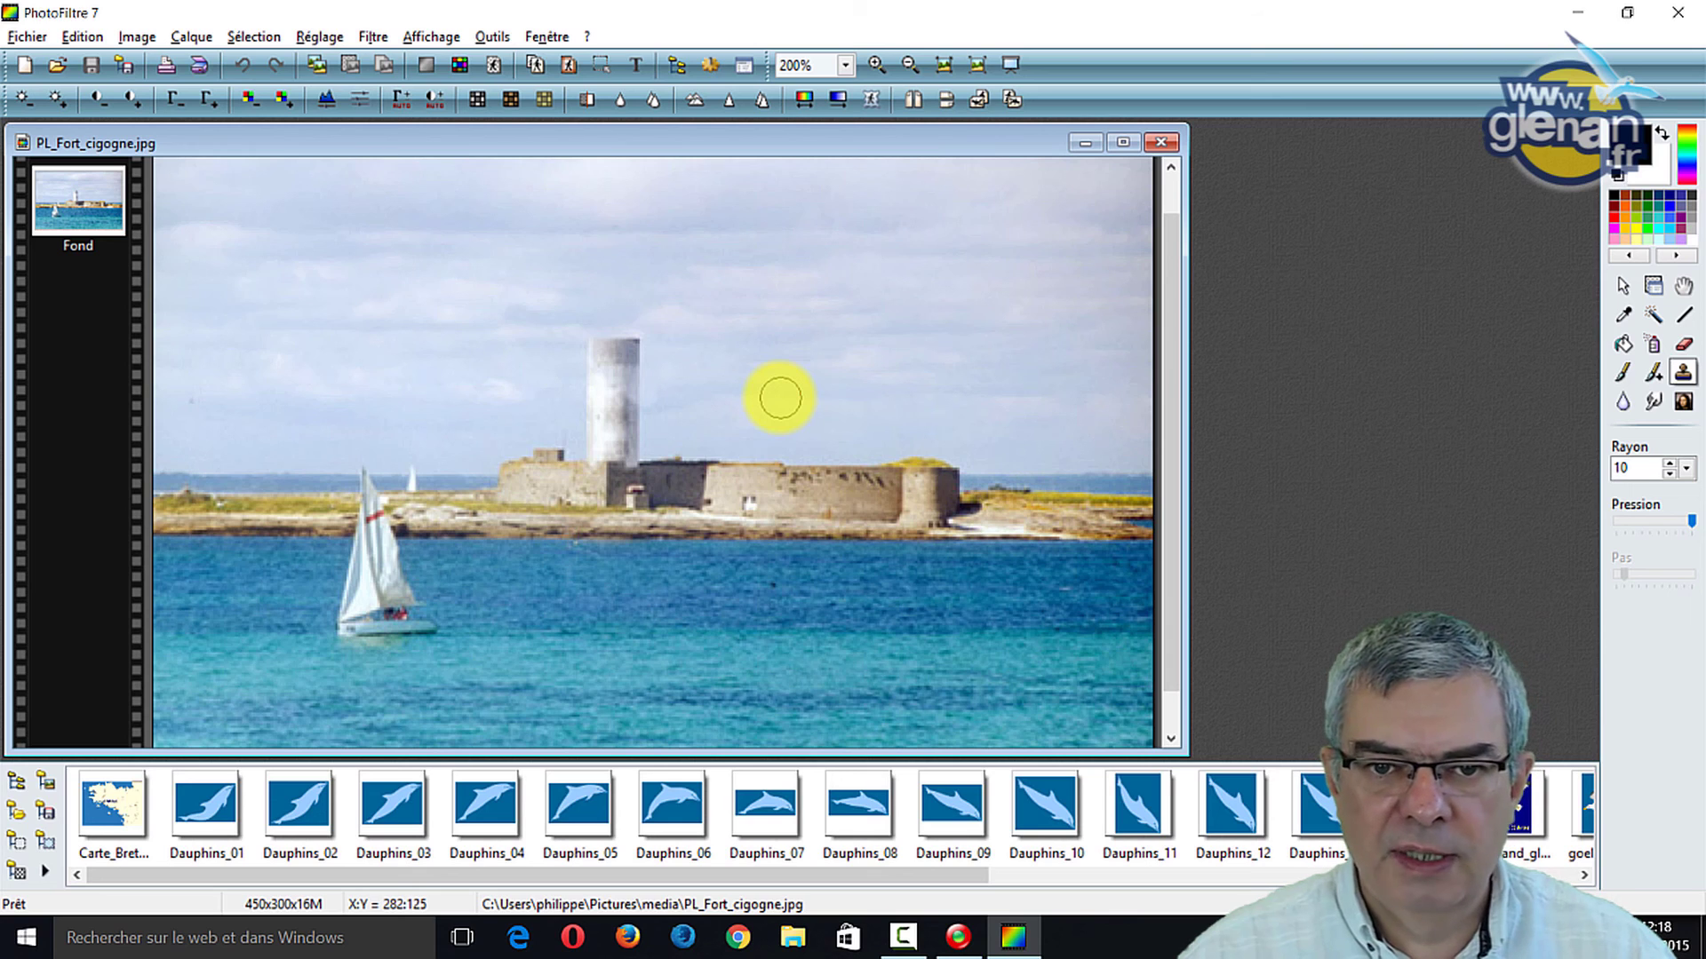
left_click(620, 316)
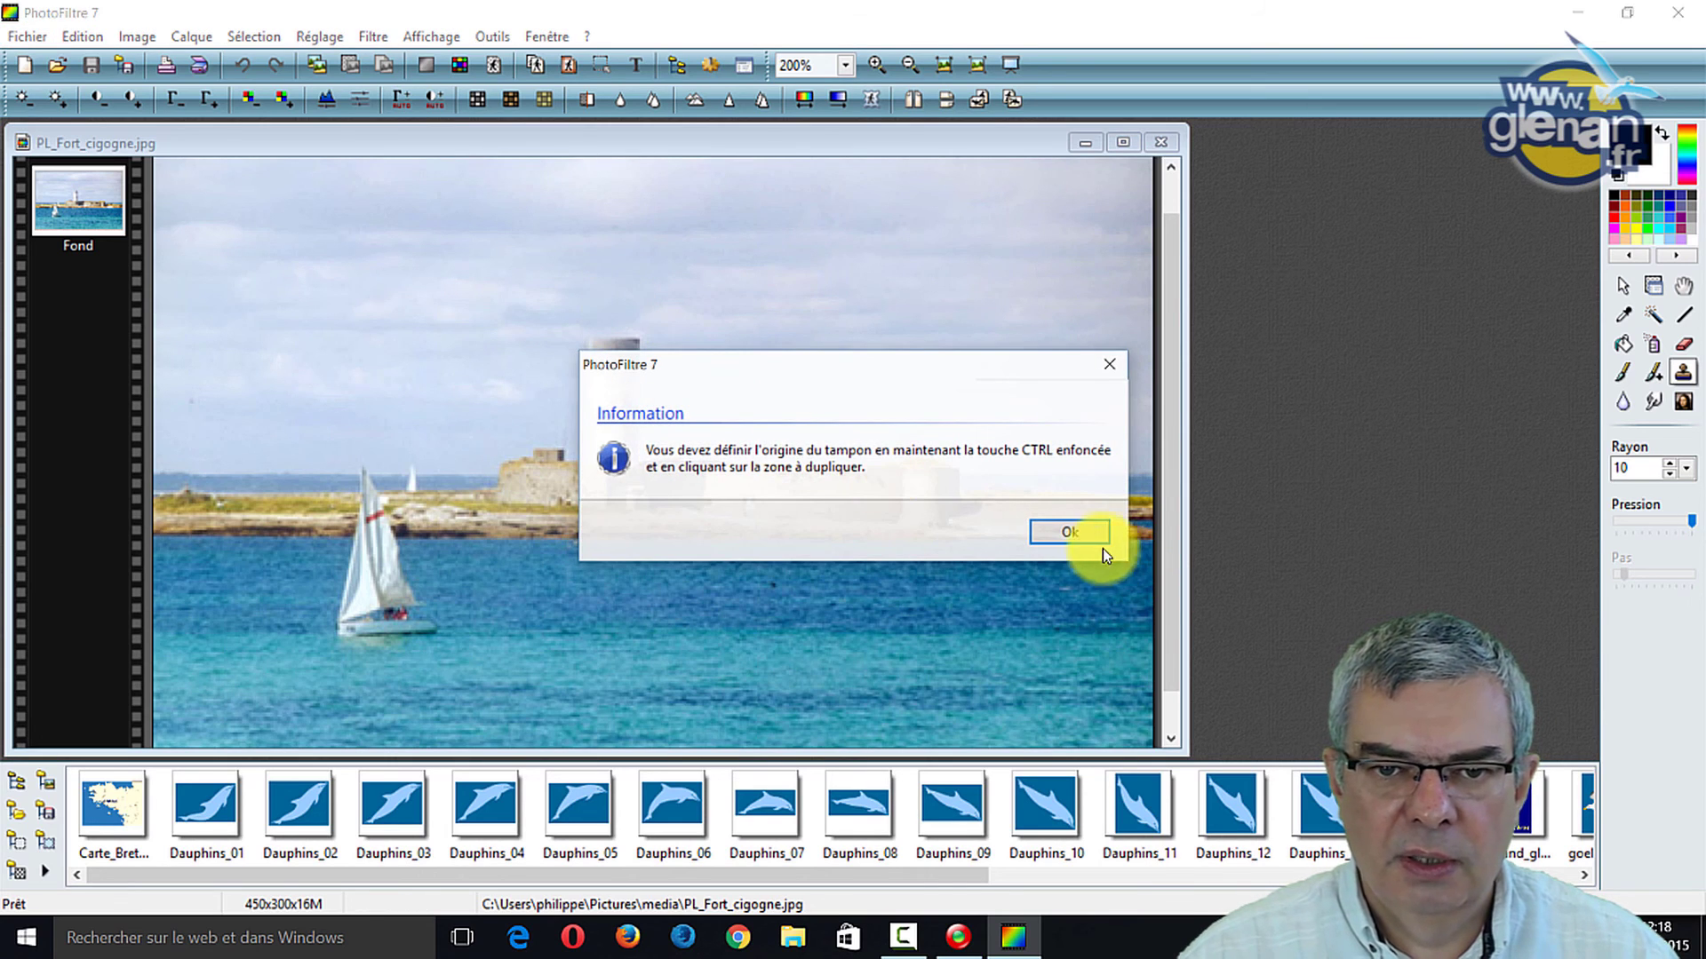
left_click(1071, 533)
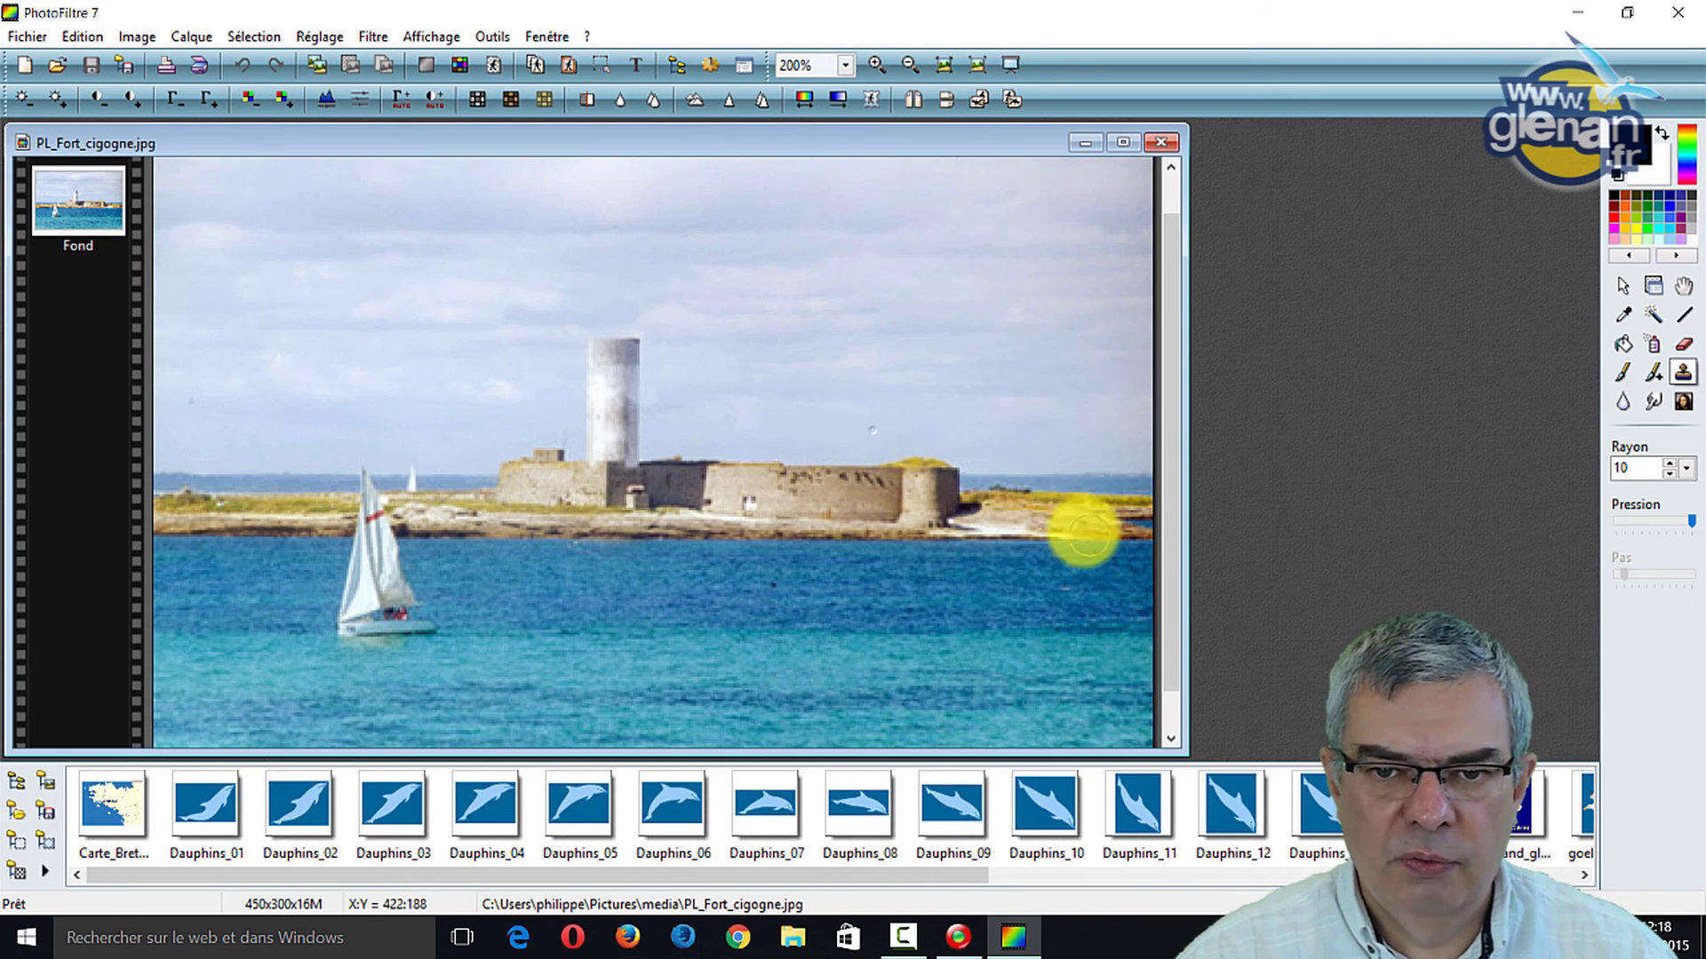
- Define the clean sky beside the white tower as the clone origin and paint it over the tower until it is erased
left_click(754, 388, "ctrl")
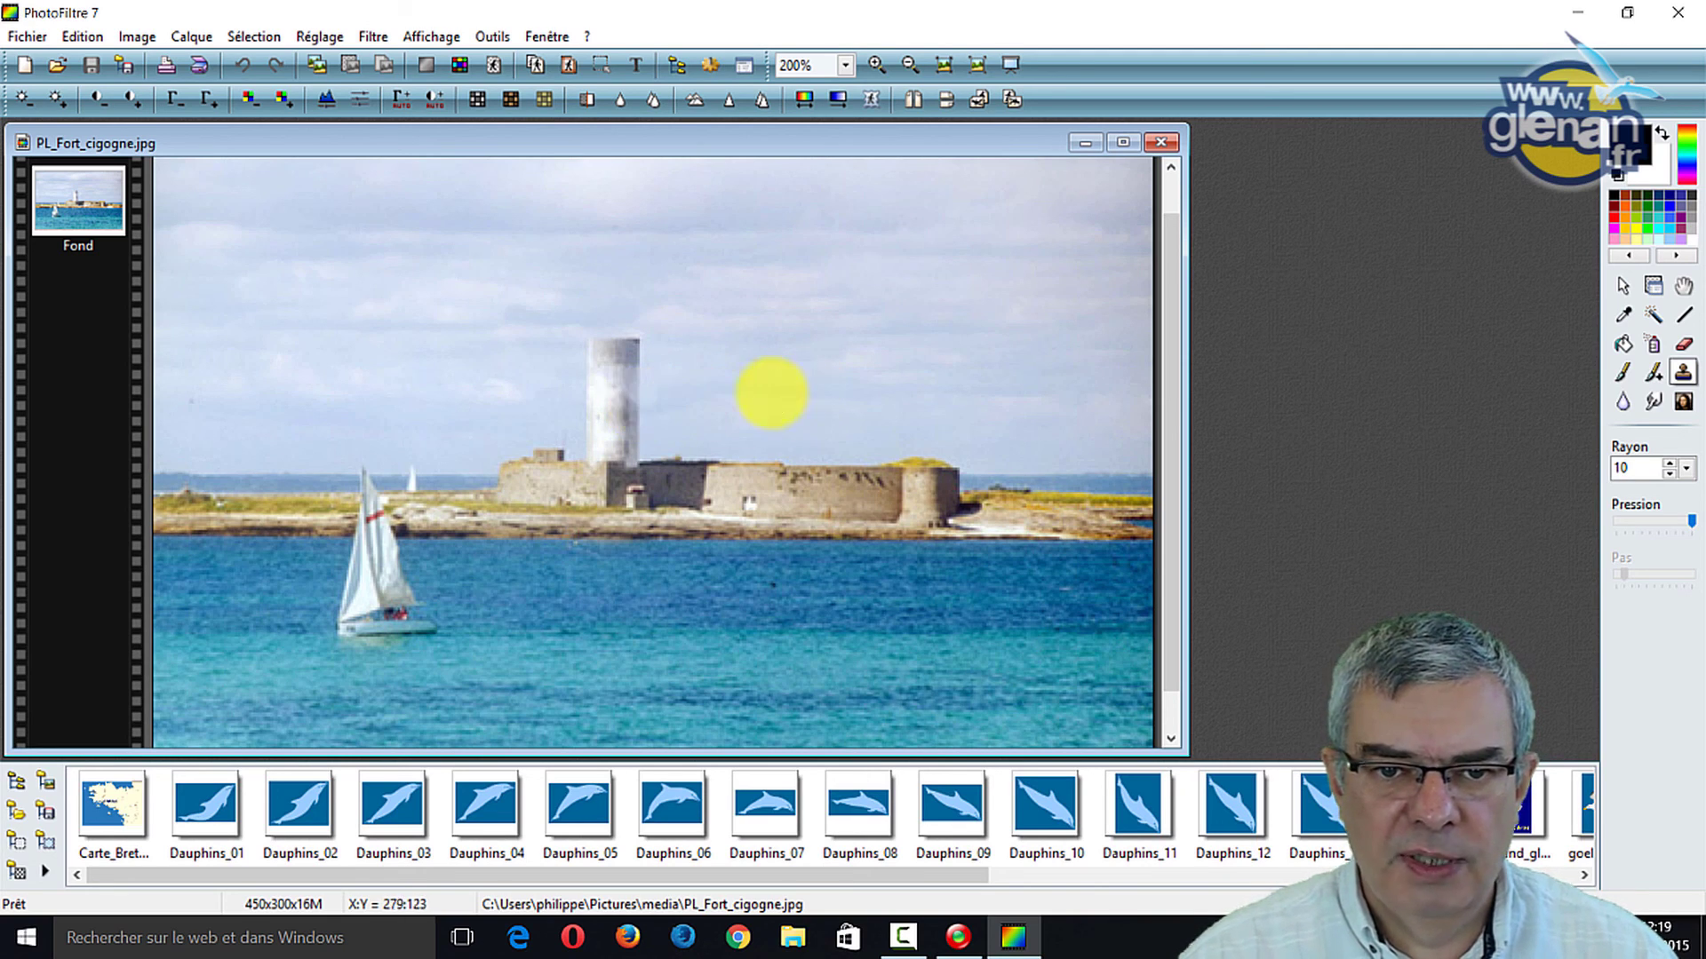
left_click_drag(622, 417, 647, 411)
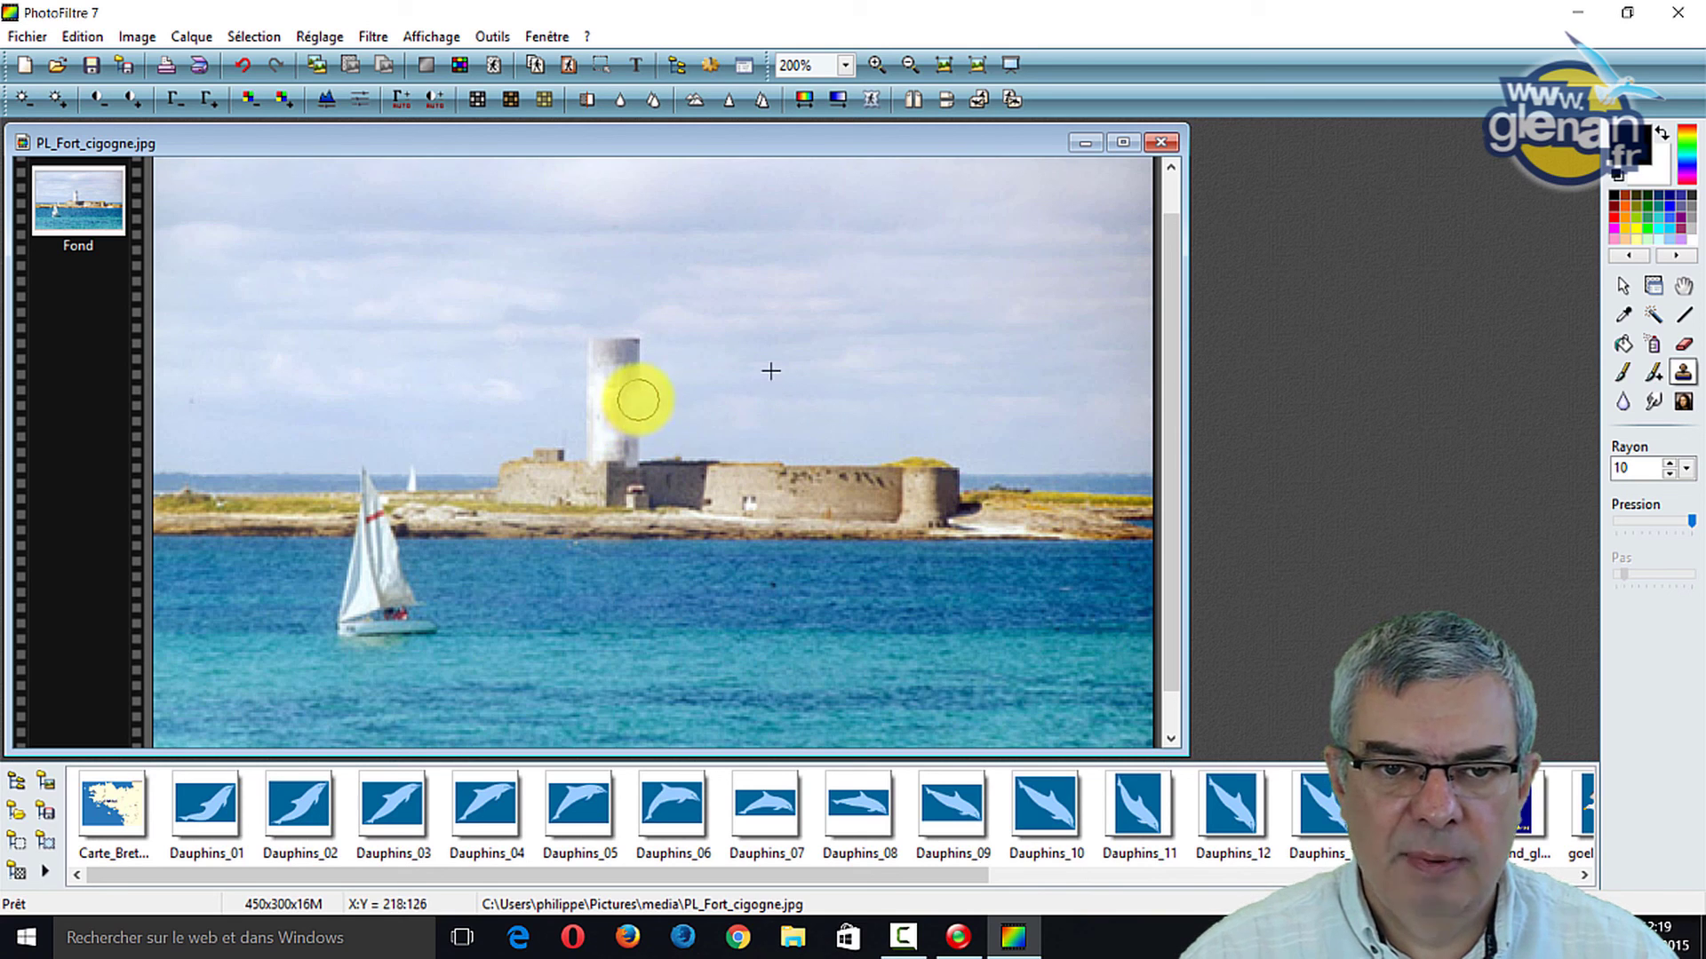
mouse_move(638, 399)
left_mouse_down()
mouse_move(638, 346)
mouse_move(598, 347)
mouse_move(604, 364)
mouse_move(649, 351)
mouse_move(615, 384)
mouse_move(641, 388)
mouse_move(626, 376)
mouse_move(603, 395)
mouse_move(628, 425)
mouse_move(601, 384)
mouse_move(583, 420)
mouse_move(637, 437)
left_mouse_up()
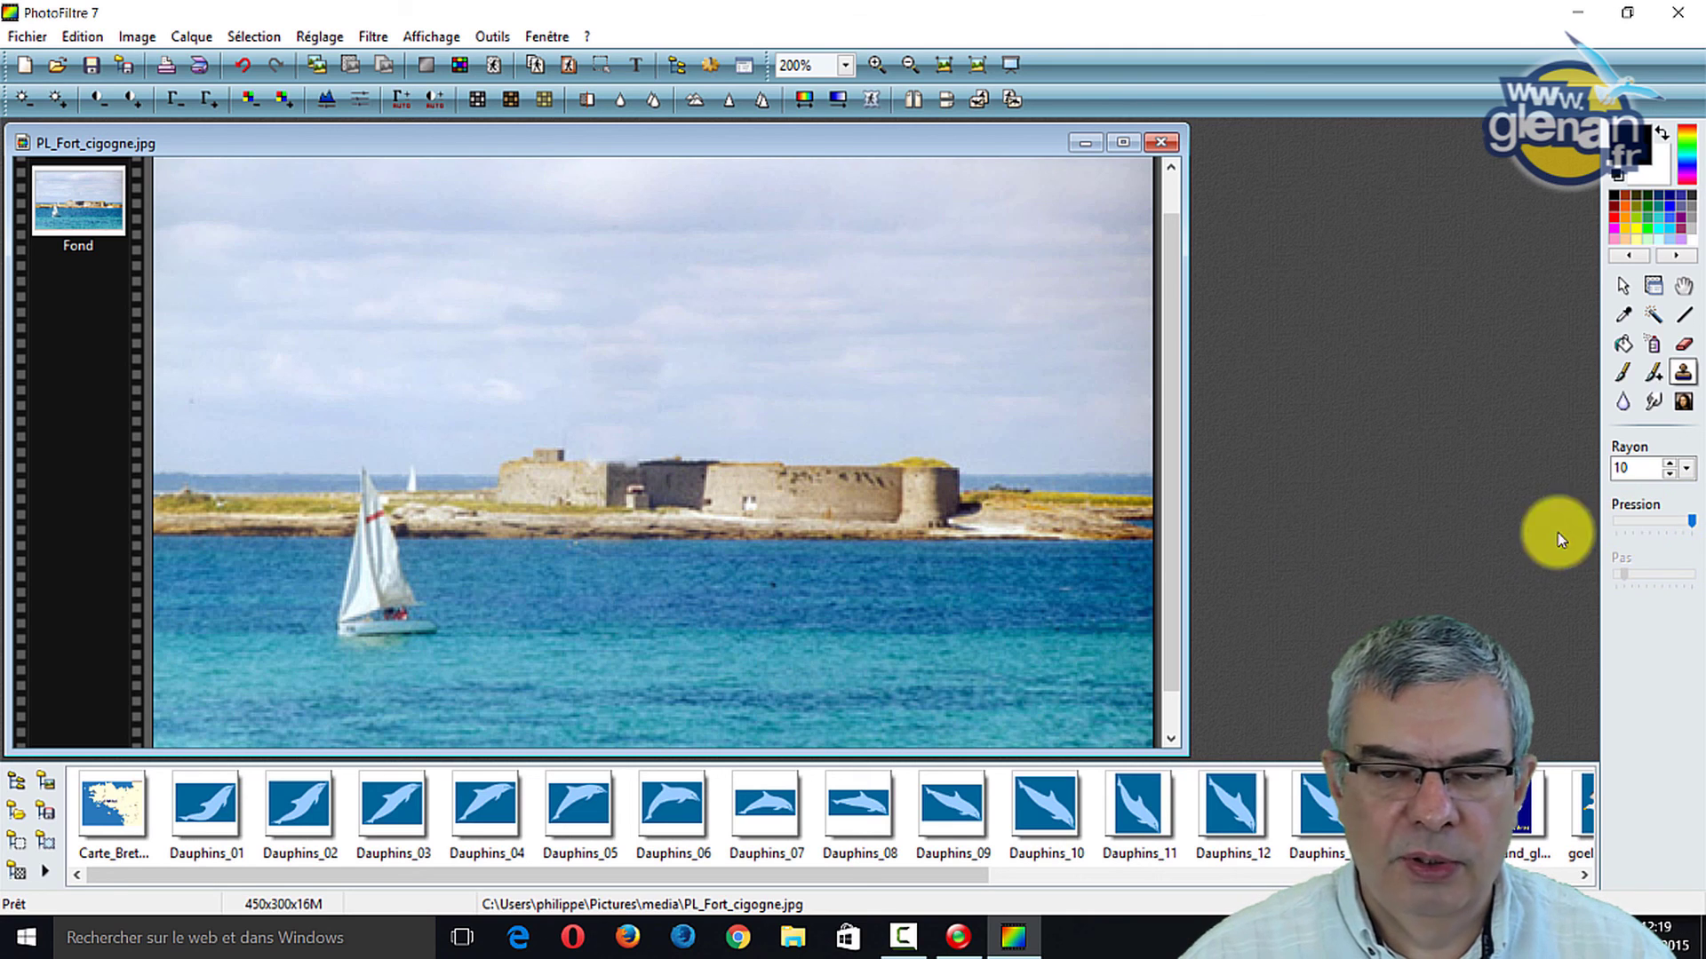
left_click(1687, 471)
left_click(1639, 466)
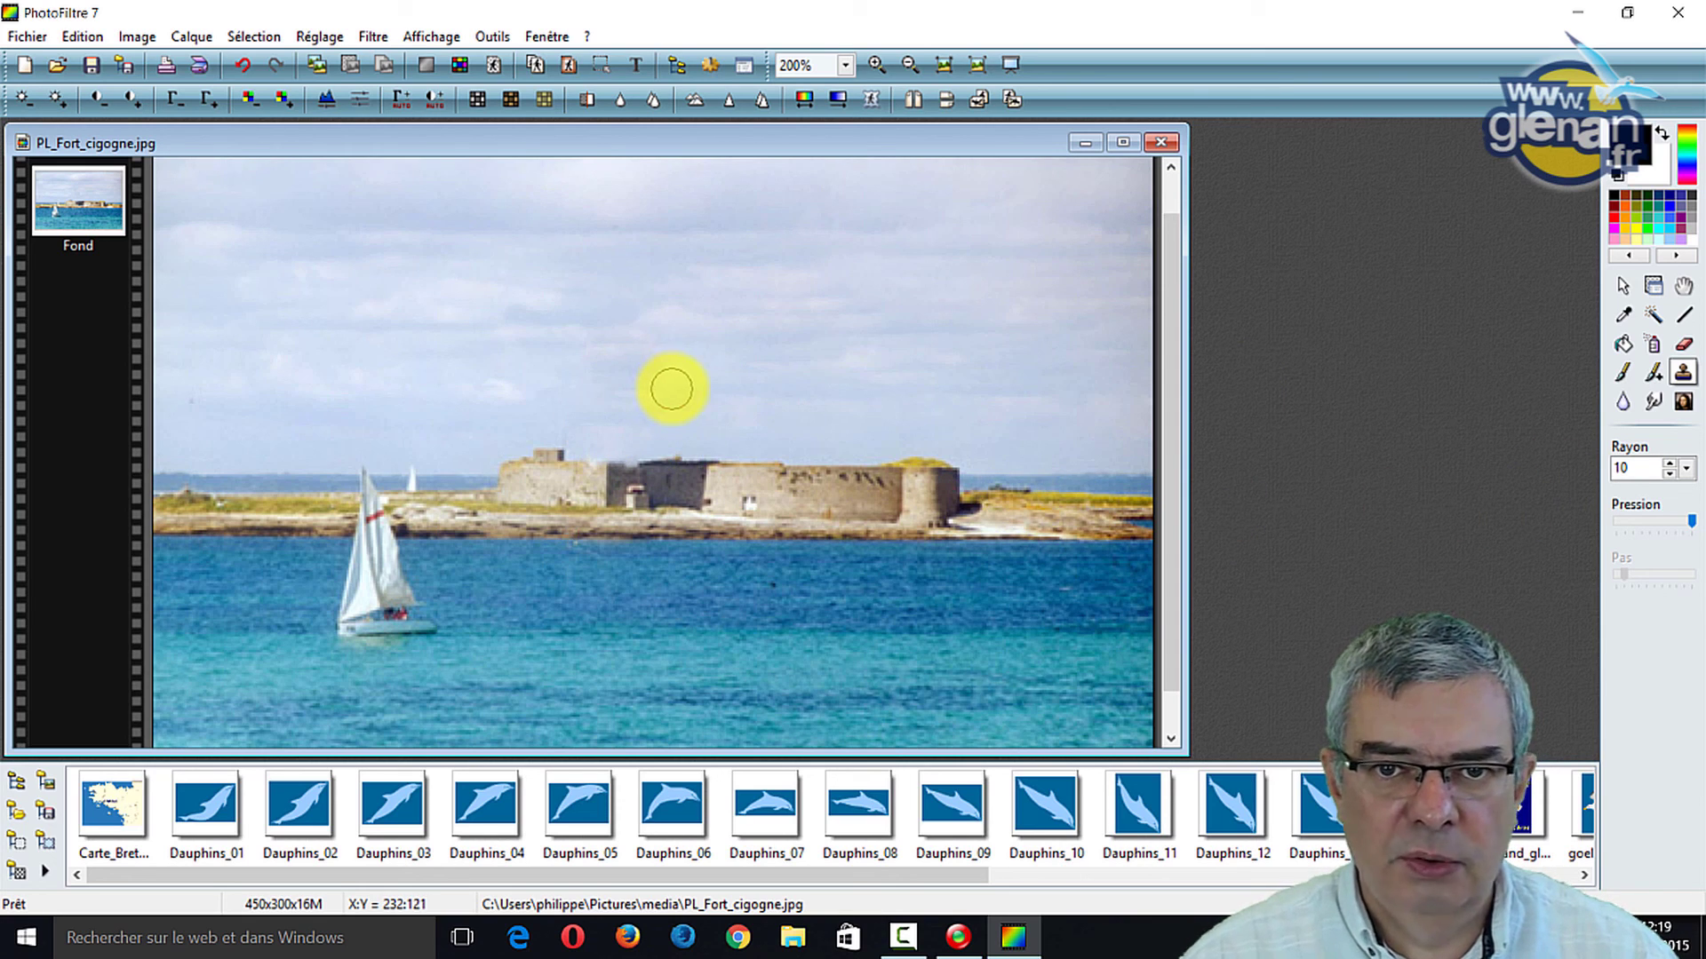
left_click(1682, 372)
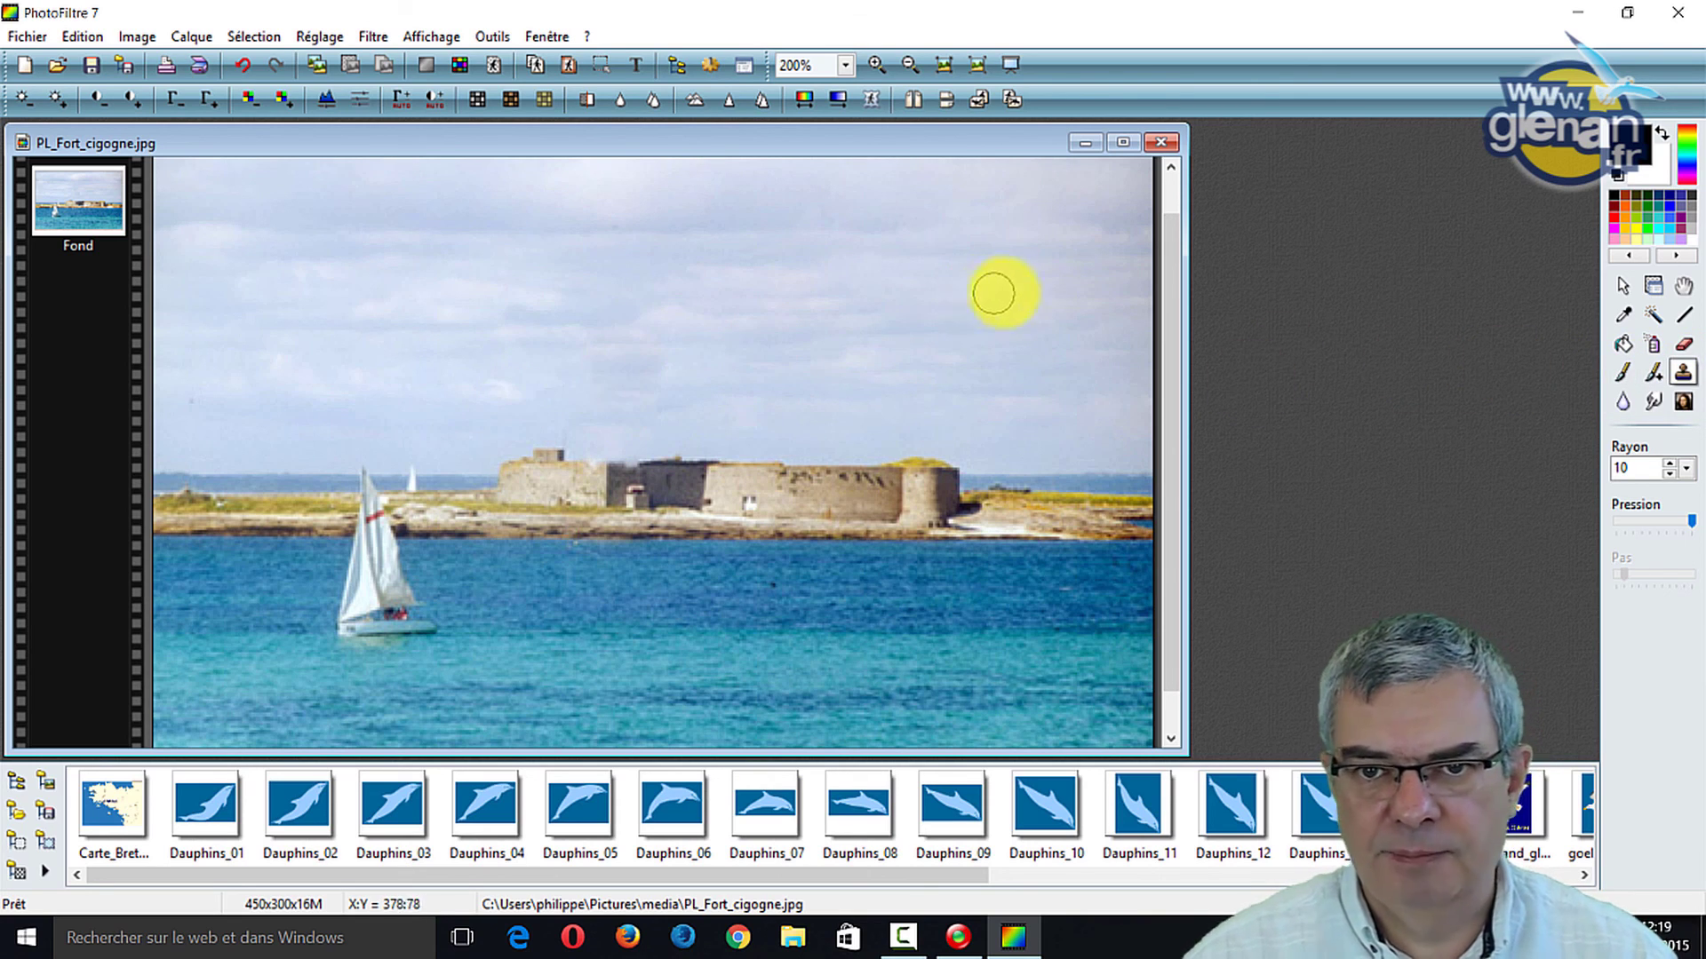